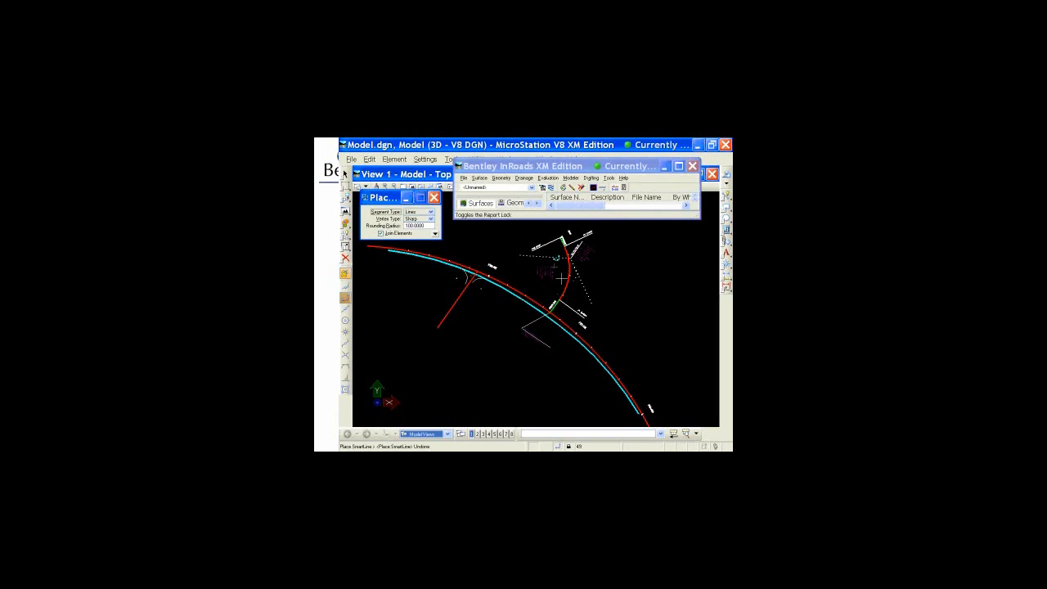
# - Open Roadway Designer and make Reloc 2 278 the current corridor
pyautogui.moveTo(568, 279)
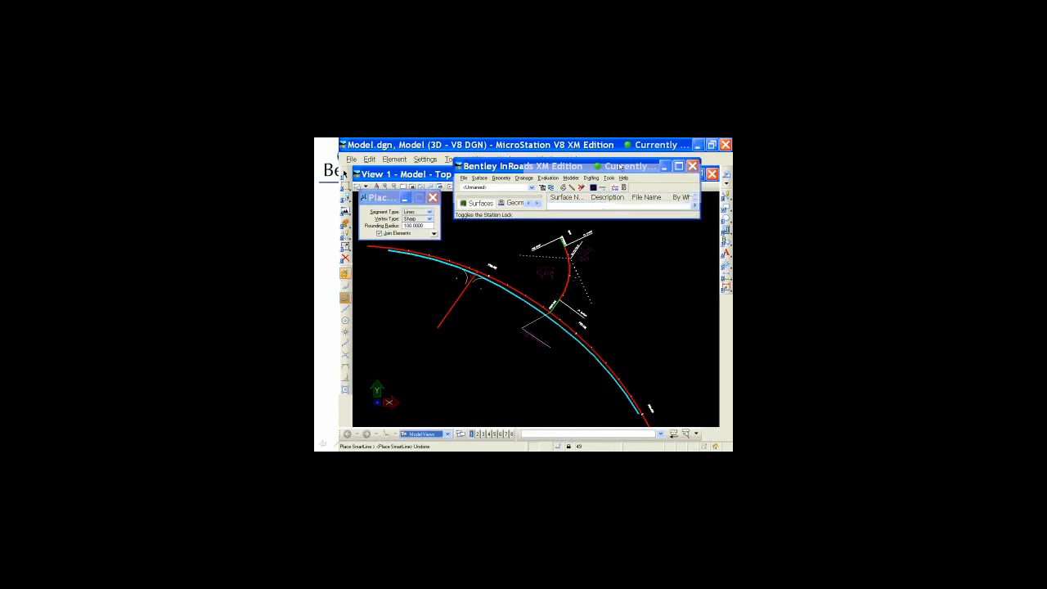
pyautogui.click(570, 177)
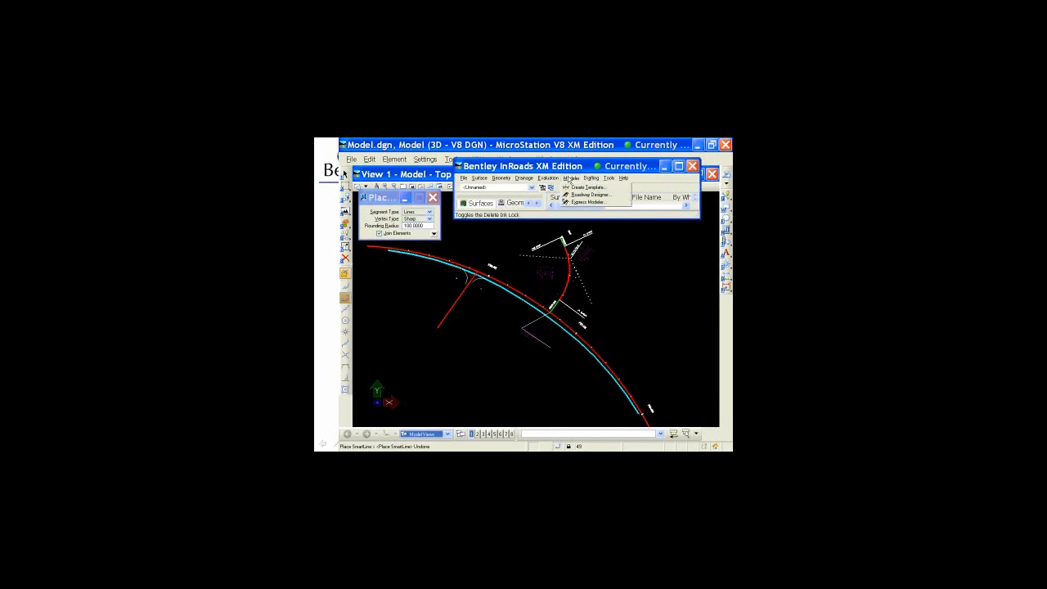
pyautogui.click(578, 195)
pyautogui.click(442, 409)
pyautogui.click(422, 422)
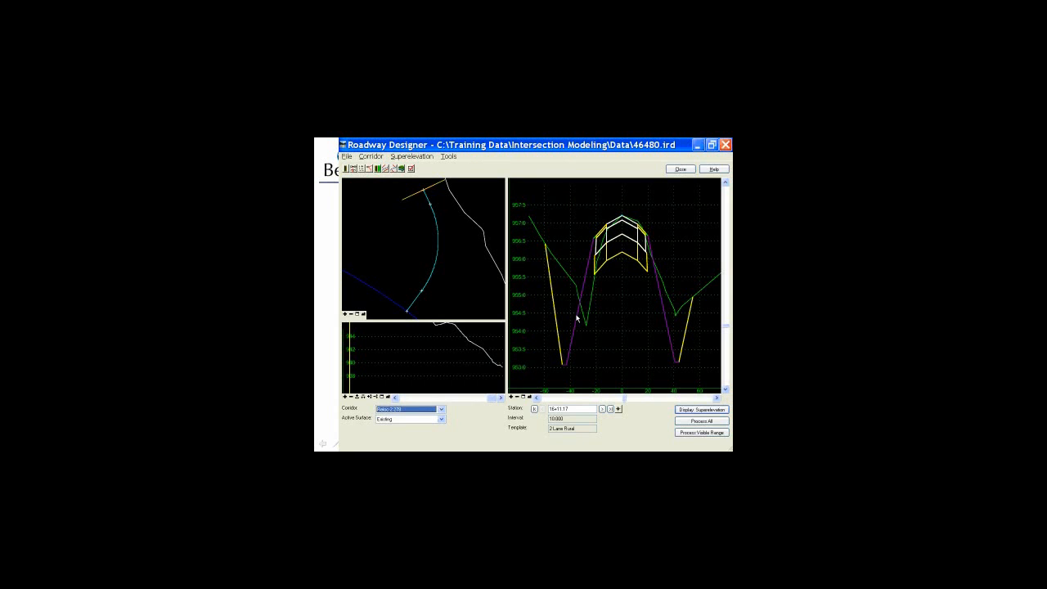
# - Display the Reloc 2 278 corridor's superelevation, fit the diagram to review it, and return to the normal cross-section display
pyautogui.click(701, 411)
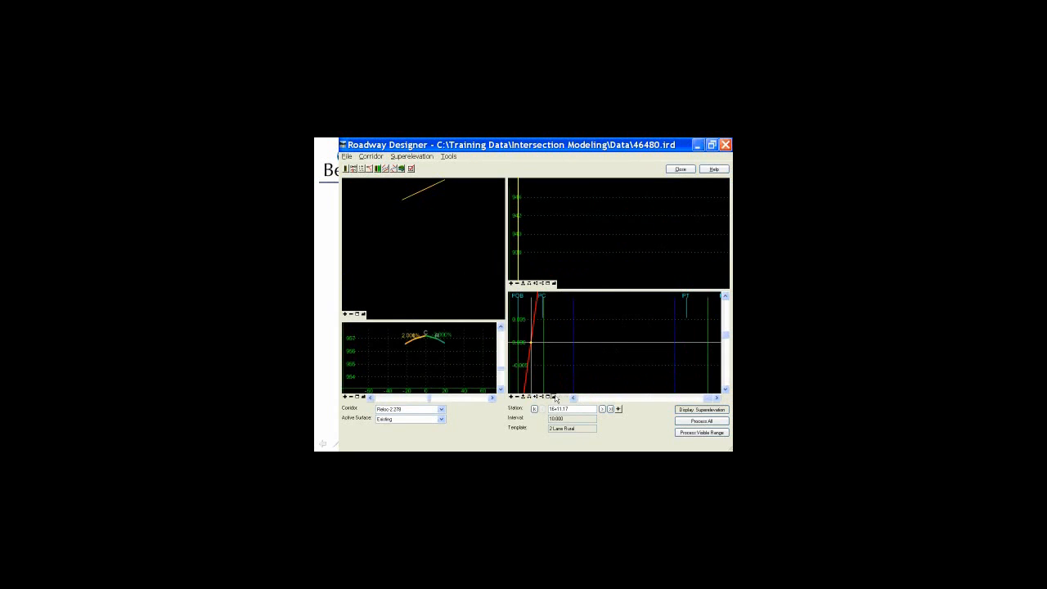
pyautogui.click(555, 398)
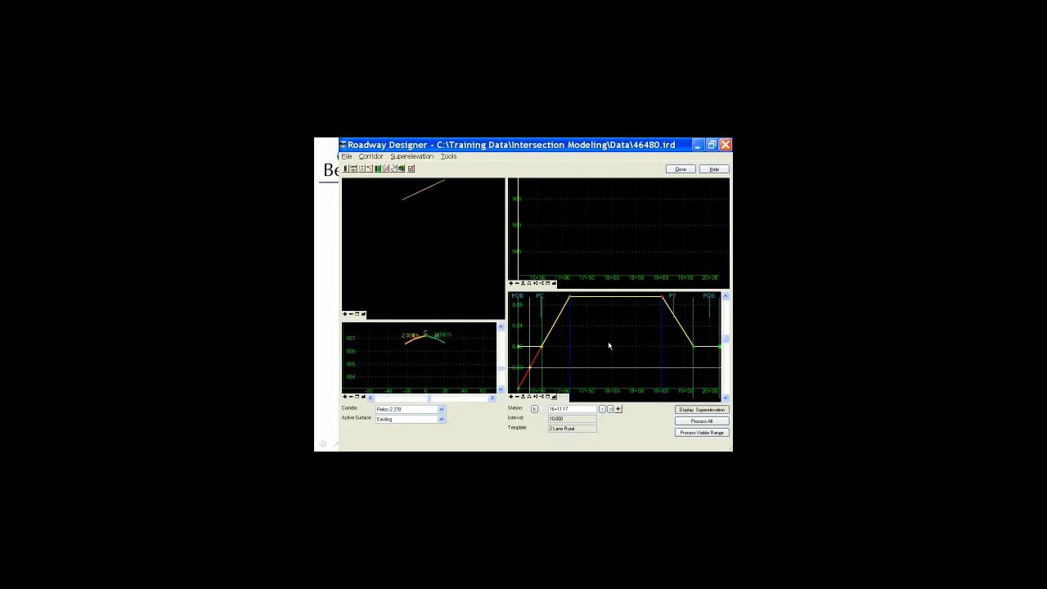
pyautogui.click(698, 411)
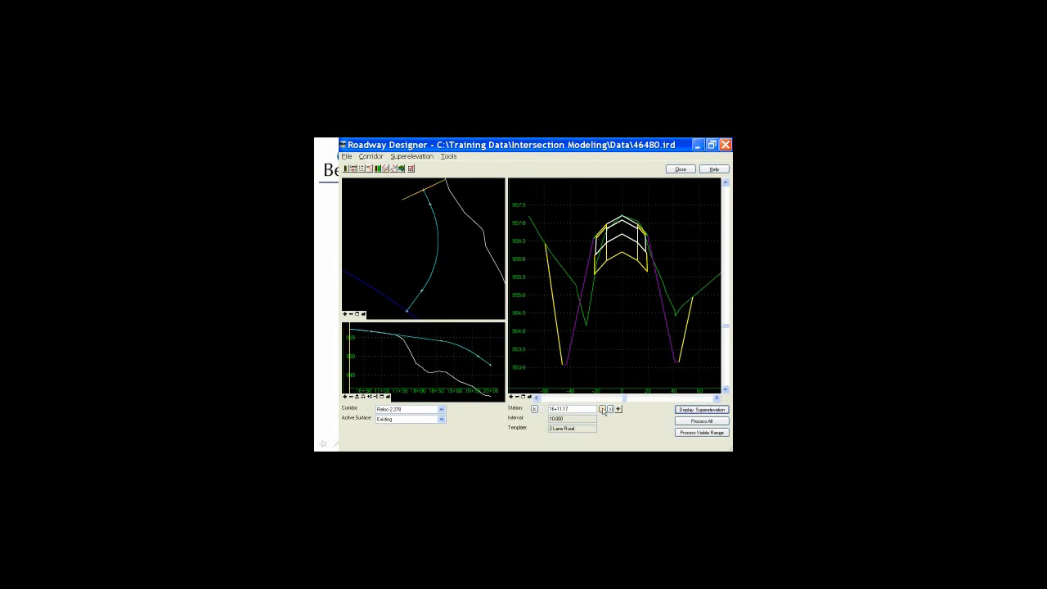
# - Process all stations of the Reloc 2 278 corridor
pyautogui.click(702, 422)
pyautogui.click(702, 423)
pyautogui.click(700, 411)
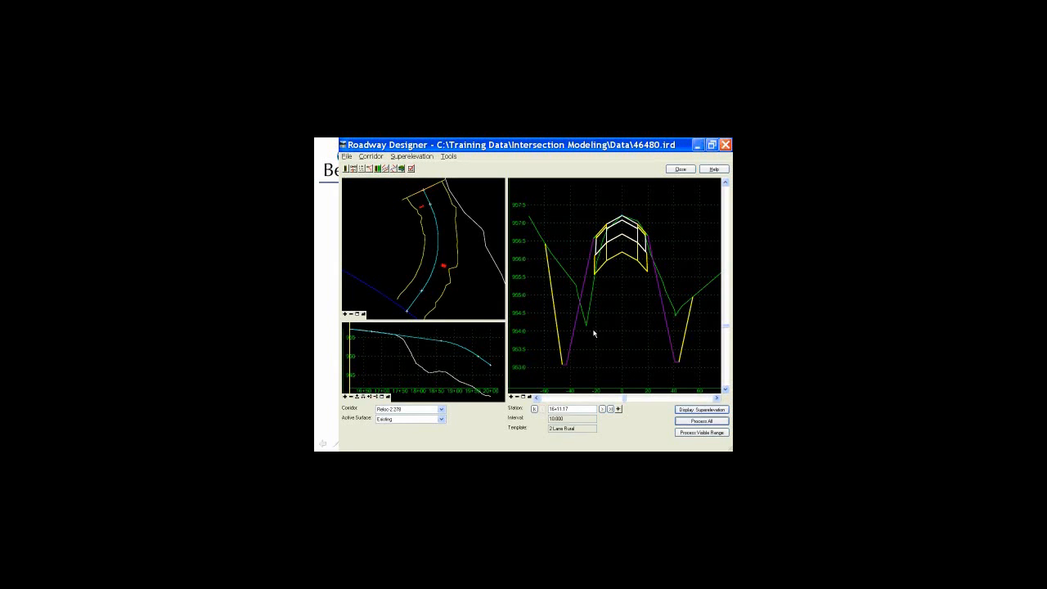
# - Examine the Reloc 2 278 cross sections near the intersection with the main road, ending at station 19+50.00
pyautogui.click(415, 302)
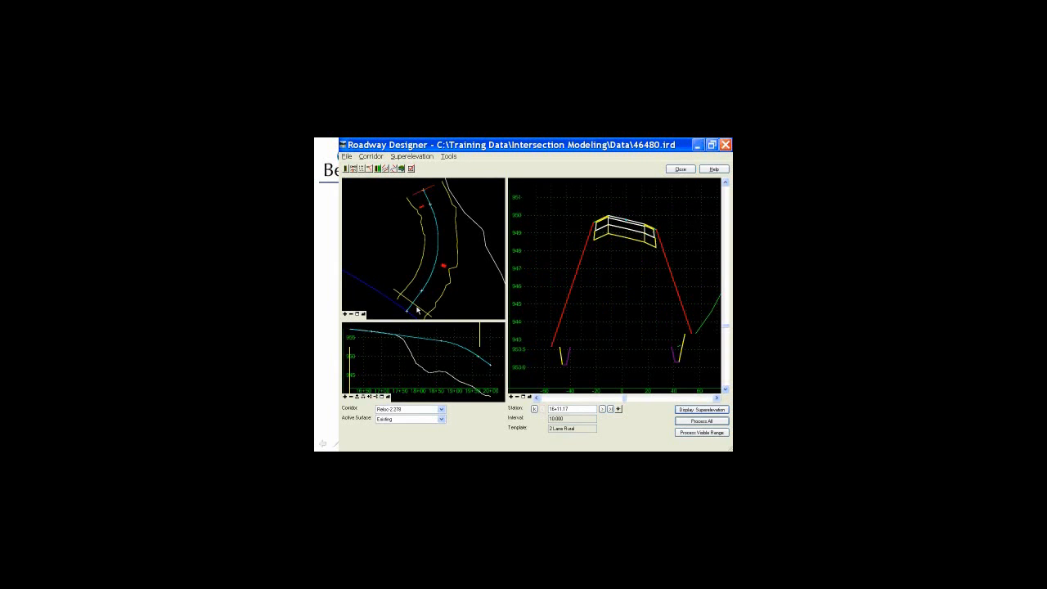
pyautogui.click(403, 305)
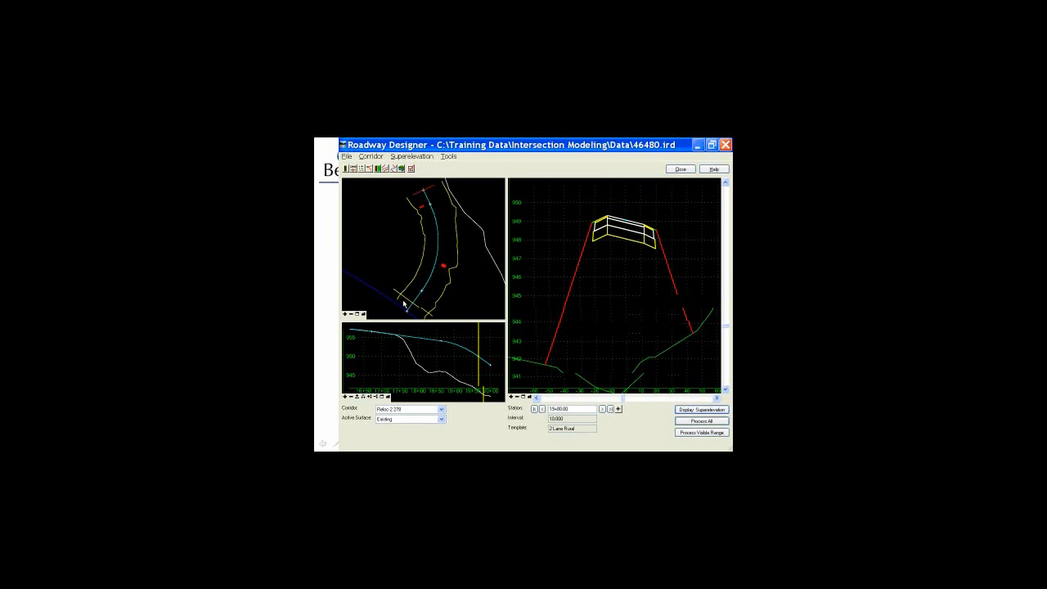
pyautogui.click(396, 289)
pyautogui.click(396, 287)
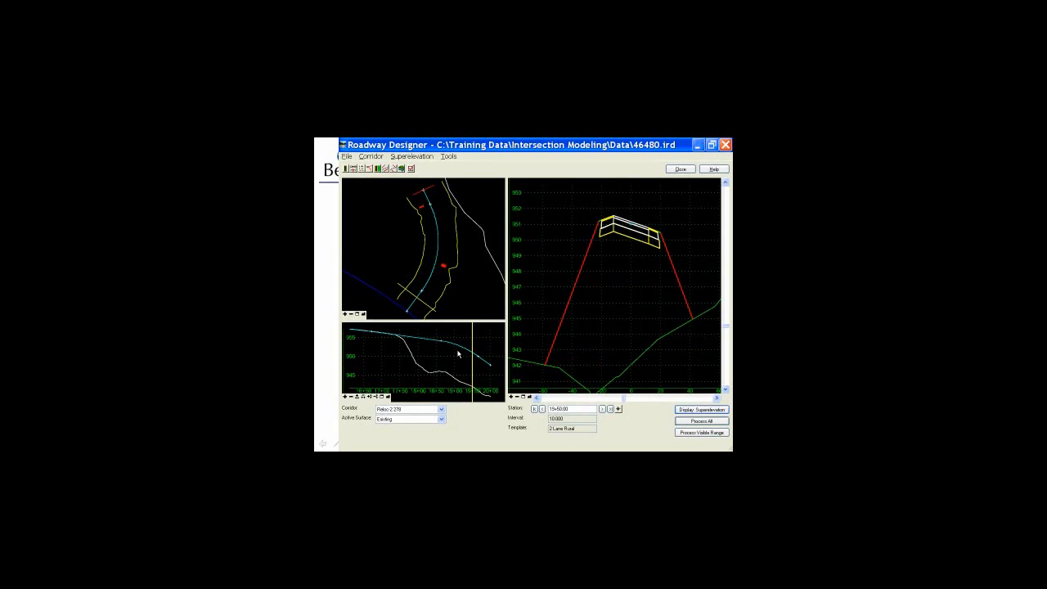
pyautogui.moveTo(444, 342)
# - Create a separate new design surface for each of the CL-278 and Reloc 2 278 corridors, leaving the third corridor out
pyautogui.click(402, 170)
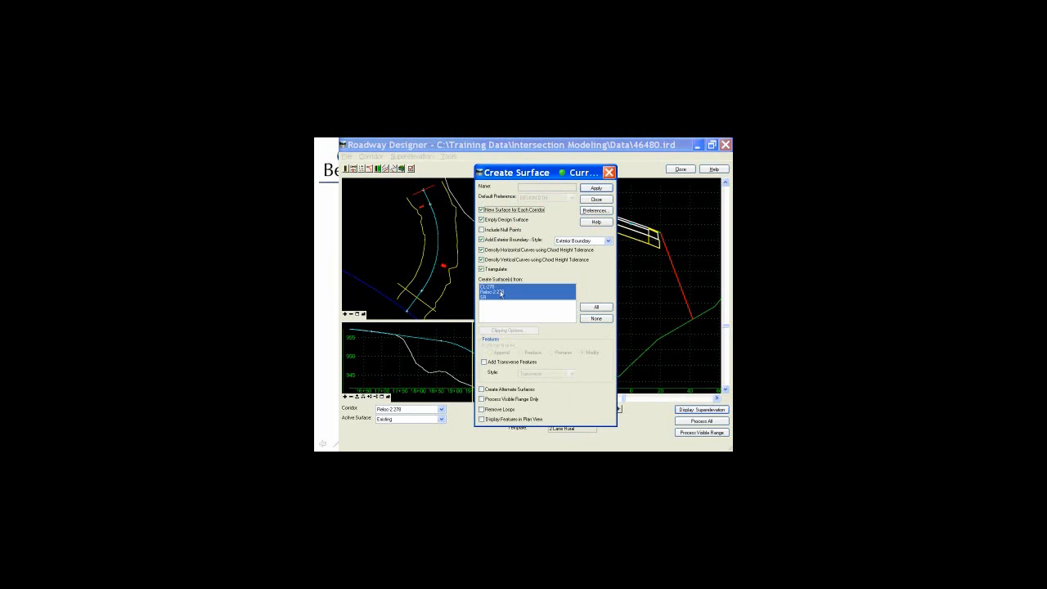
pyautogui.keyDown('ctrl'); pyautogui.click(488, 297); pyautogui.keyUp('ctrl')
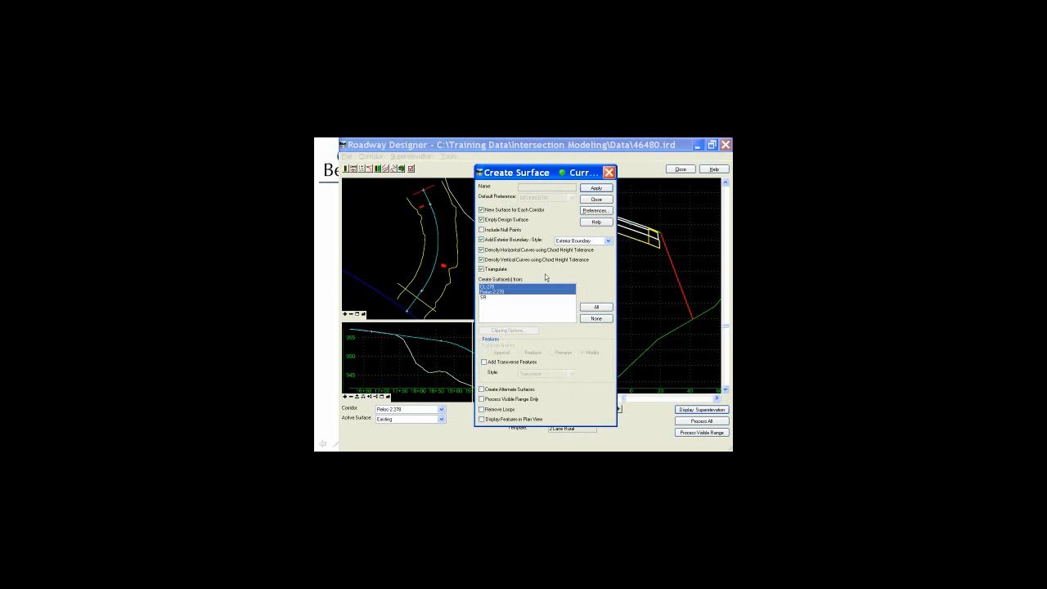
pyautogui.click(596, 189)
pyautogui.click(598, 200)
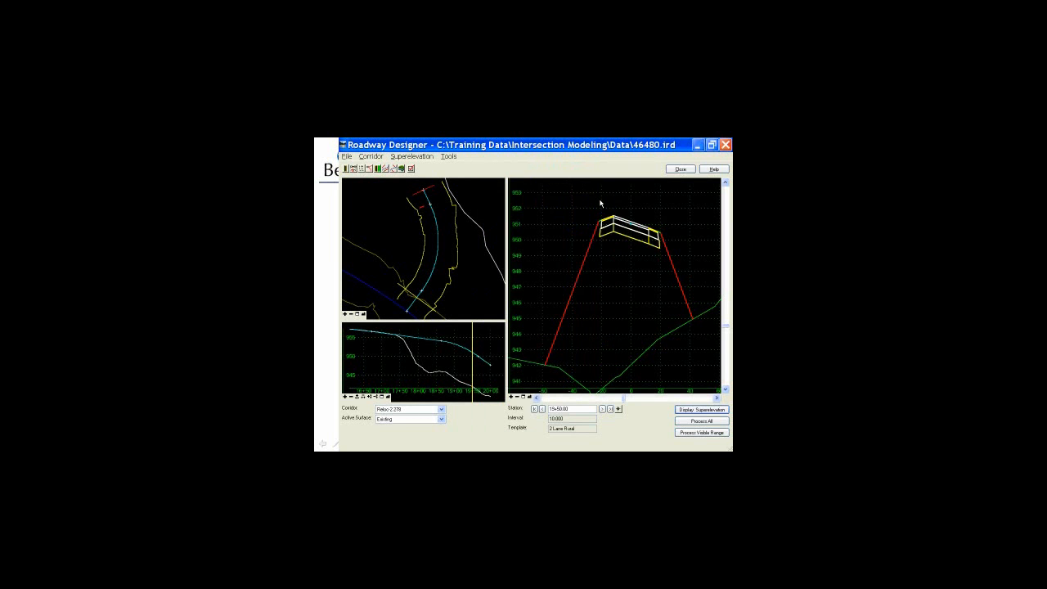
# - Minimize Roadway Designer and set the InRoads lock setting to Finish Grade
pyautogui.click(698, 145)
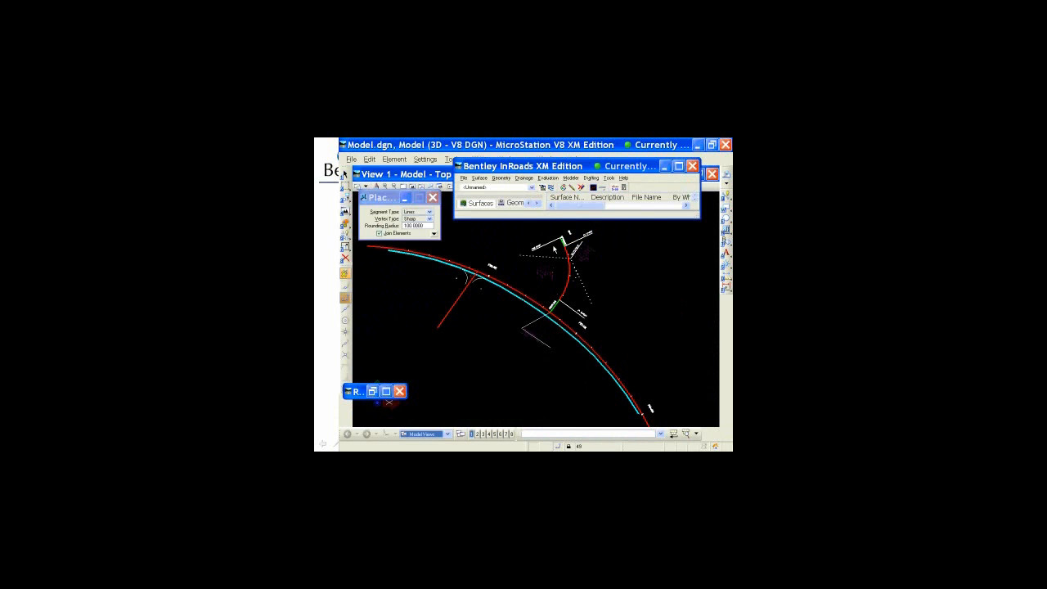
pyautogui.click(532, 190)
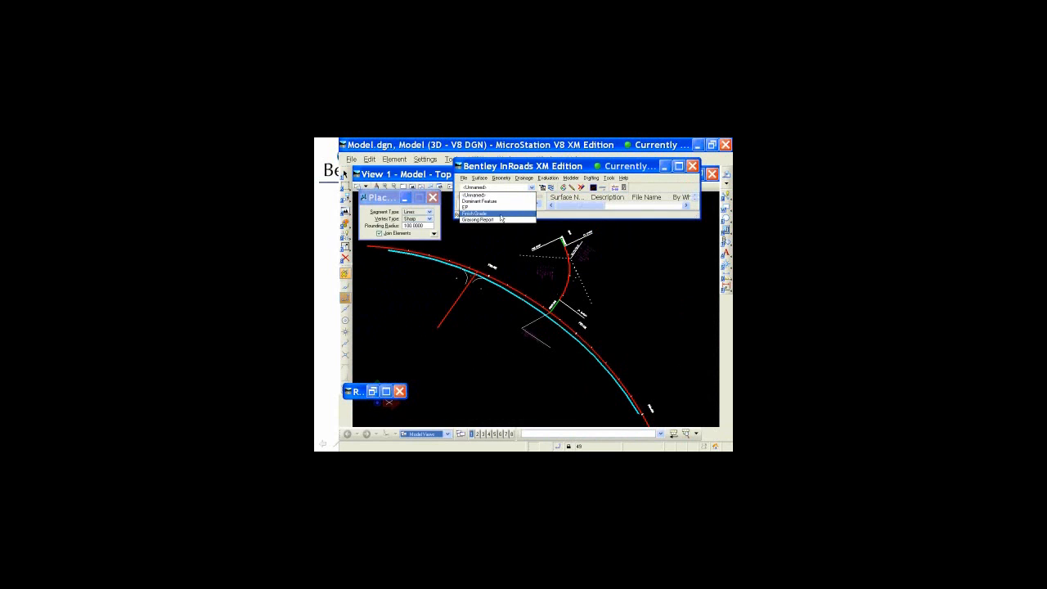
pyautogui.click(501, 215)
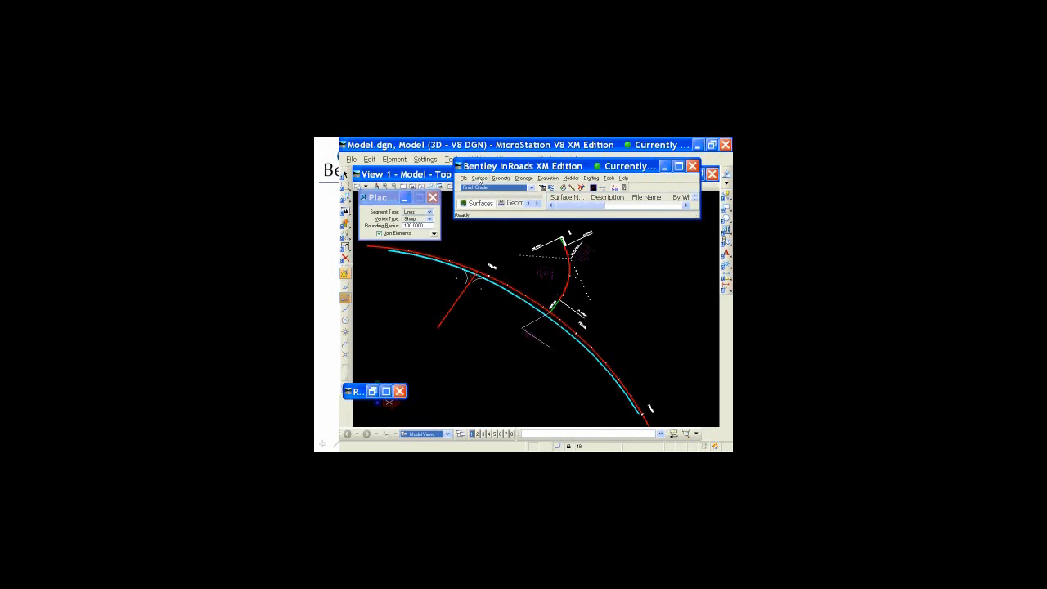
# - Try to display all features of the Reloc 2 278 and CL-278 surfaces together with Update 3-D/Plan Surface Display
pyautogui.click(481, 178)
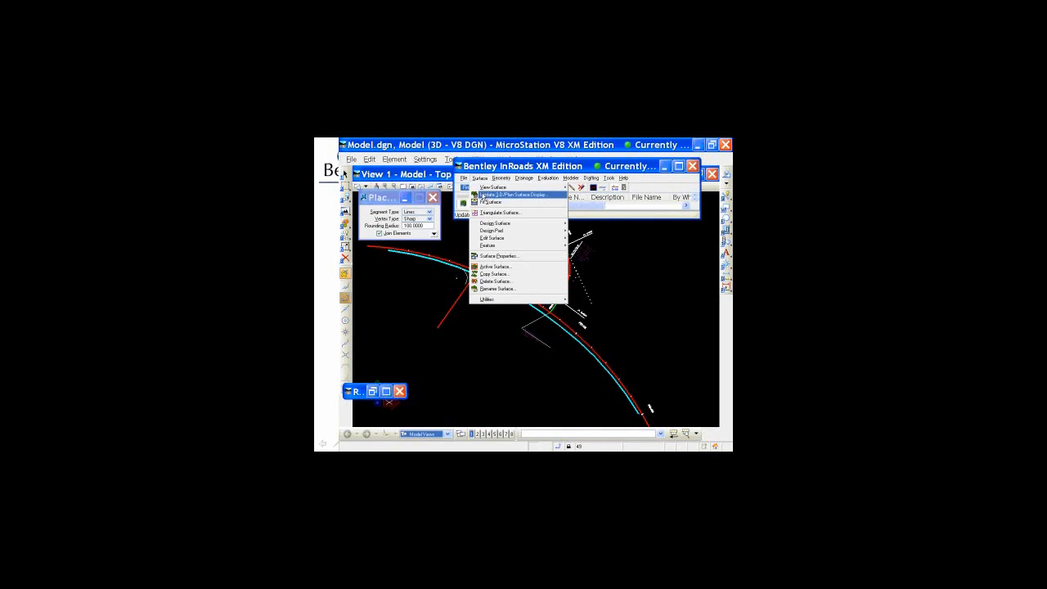
pyautogui.click(484, 195)
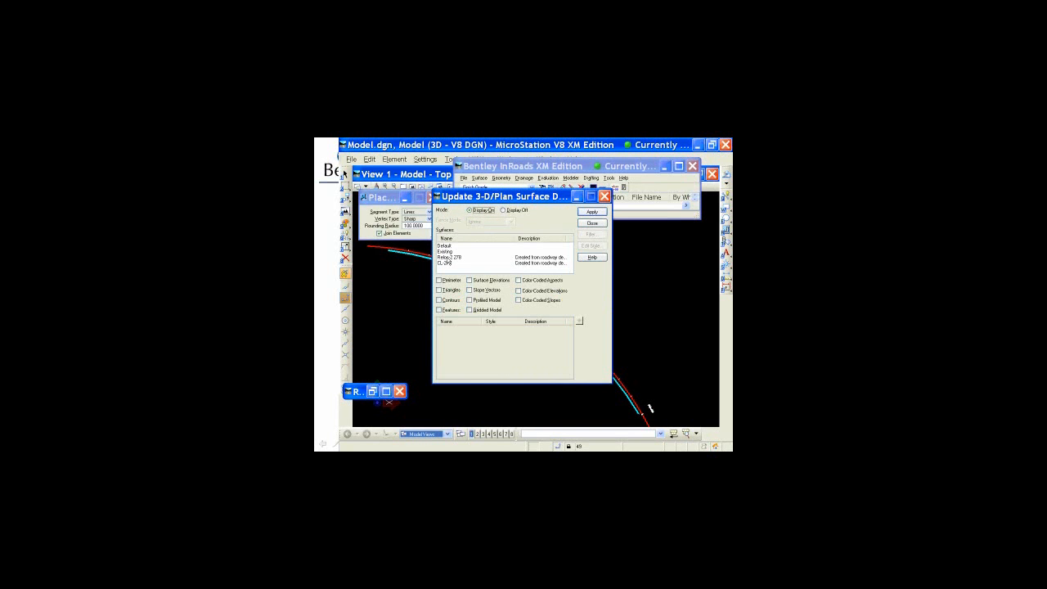
pyautogui.moveTo(448, 257); pyautogui.dragTo(447, 263)
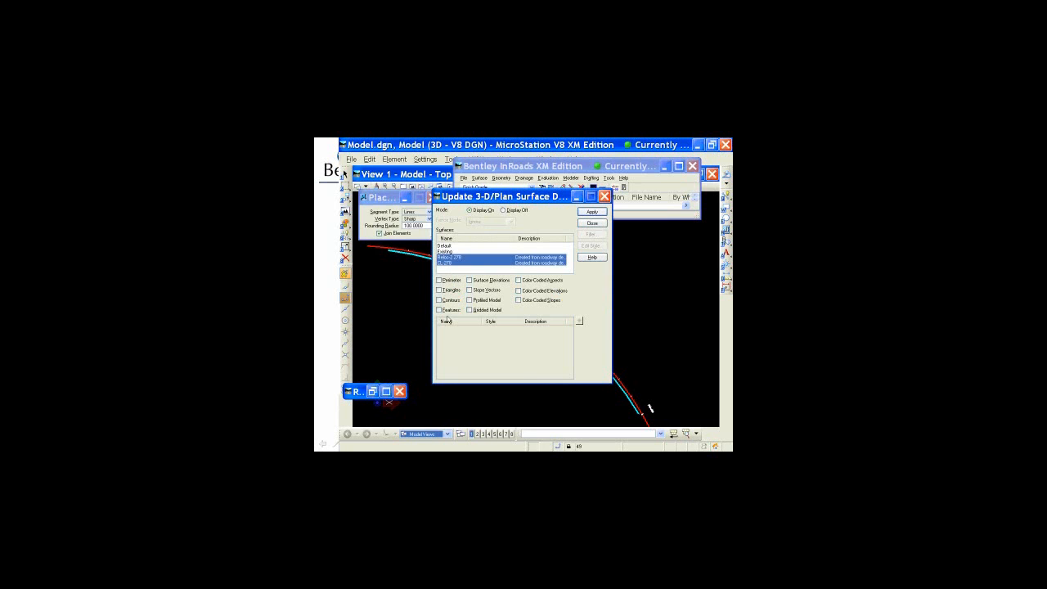
pyautogui.click(447, 310)
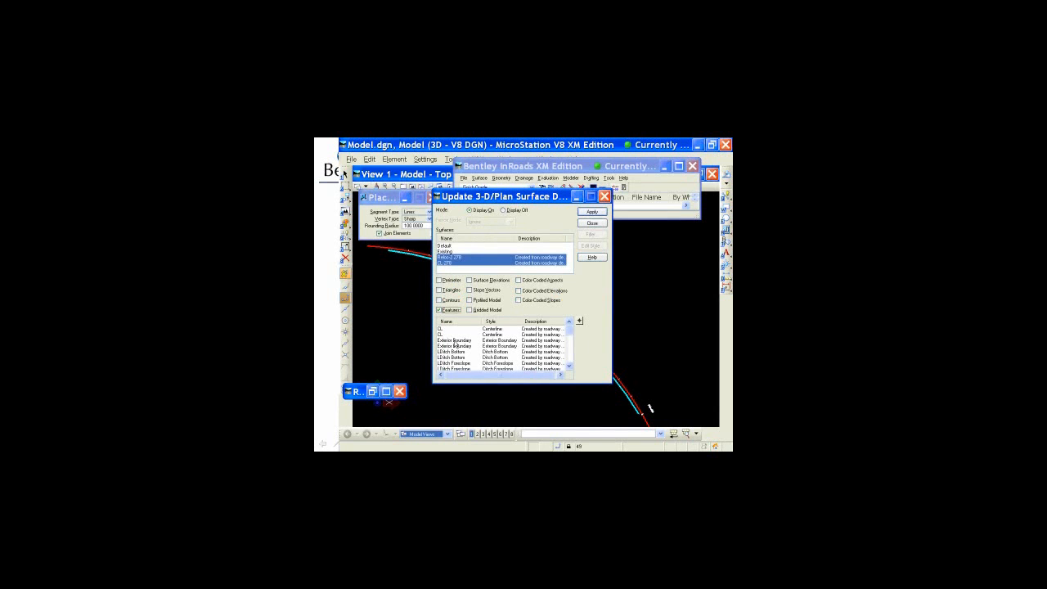
pyautogui.rightClick(459, 346)
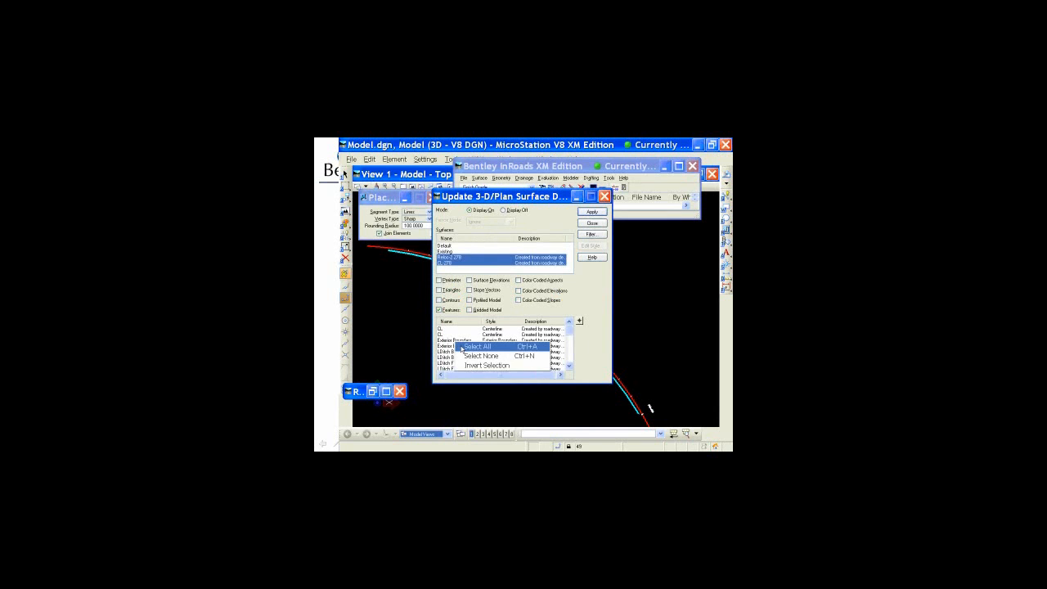
pyautogui.click(477, 346)
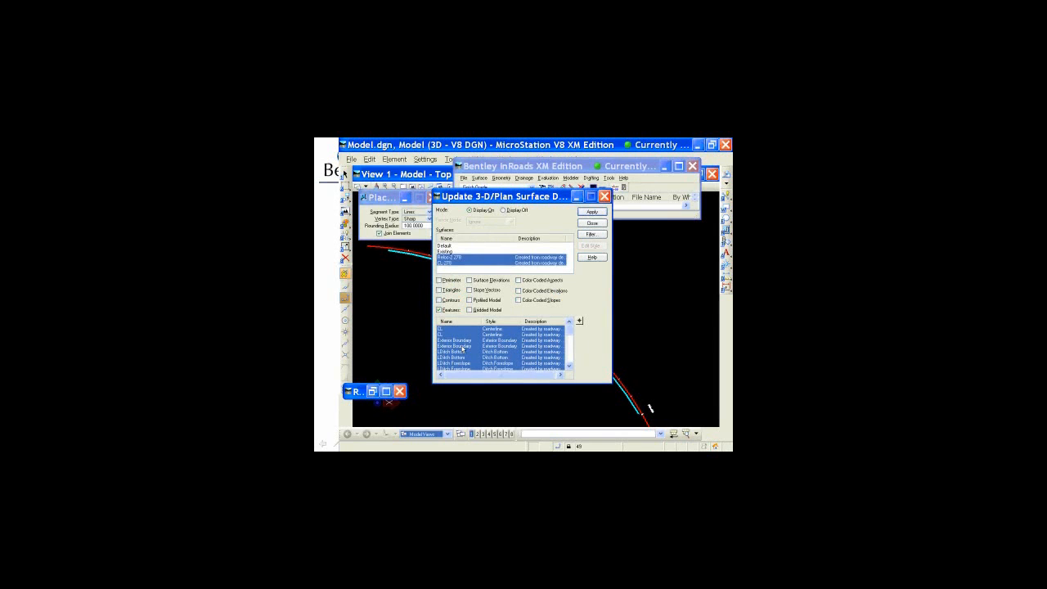
pyautogui.click(592, 212)
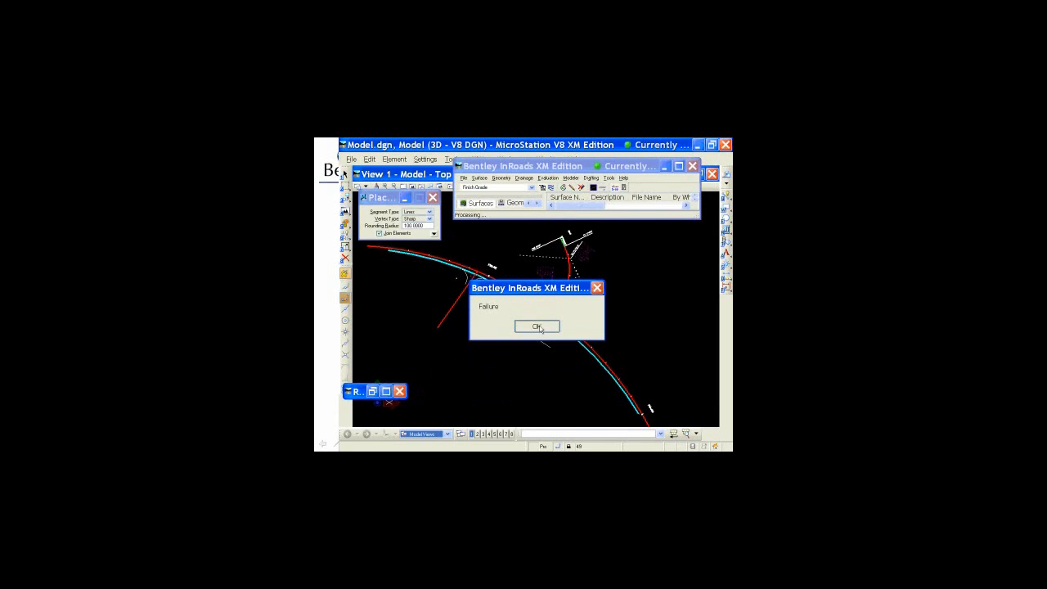
pyautogui.click(537, 326)
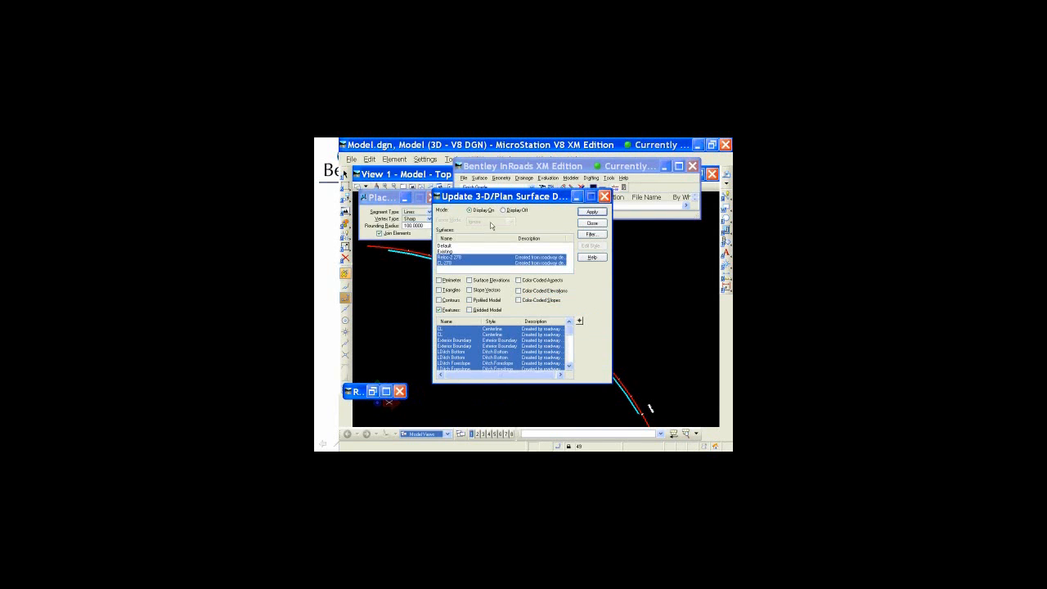
pyautogui.click(593, 225)
pyautogui.click(593, 225)
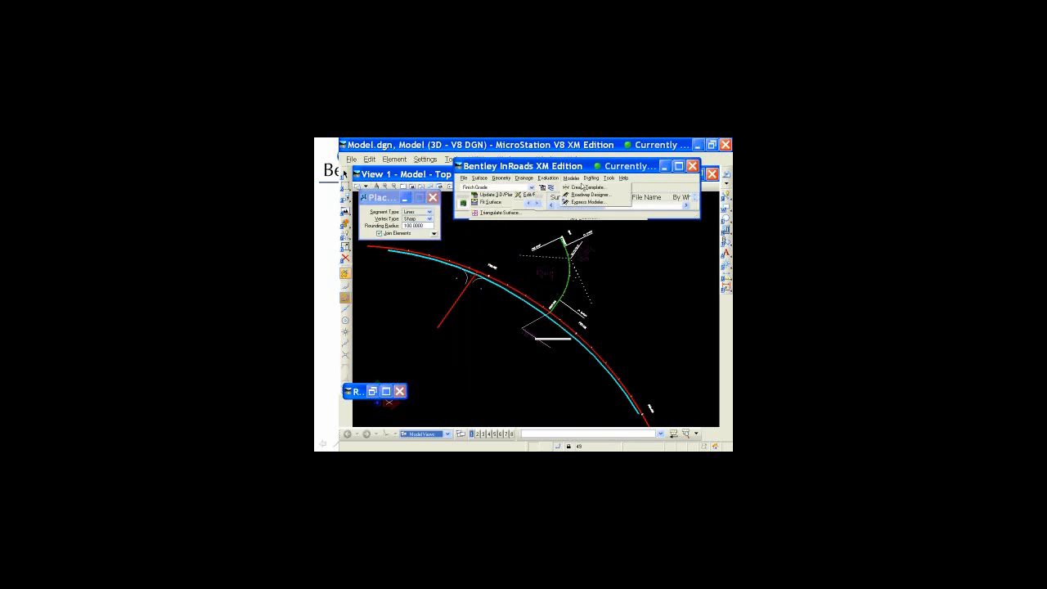
# - Display all features of the Reloc 2 278 surface with View Features
pyautogui.click(496, 177)
pyautogui.moveTo(482, 177)
pyautogui.moveTo(523, 187)
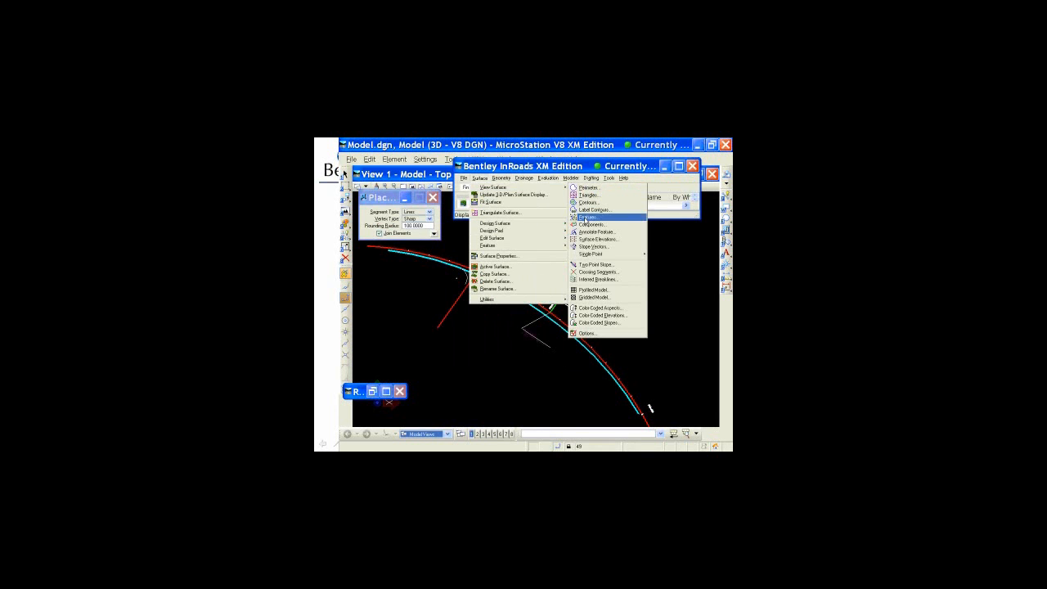
pyautogui.click(586, 218)
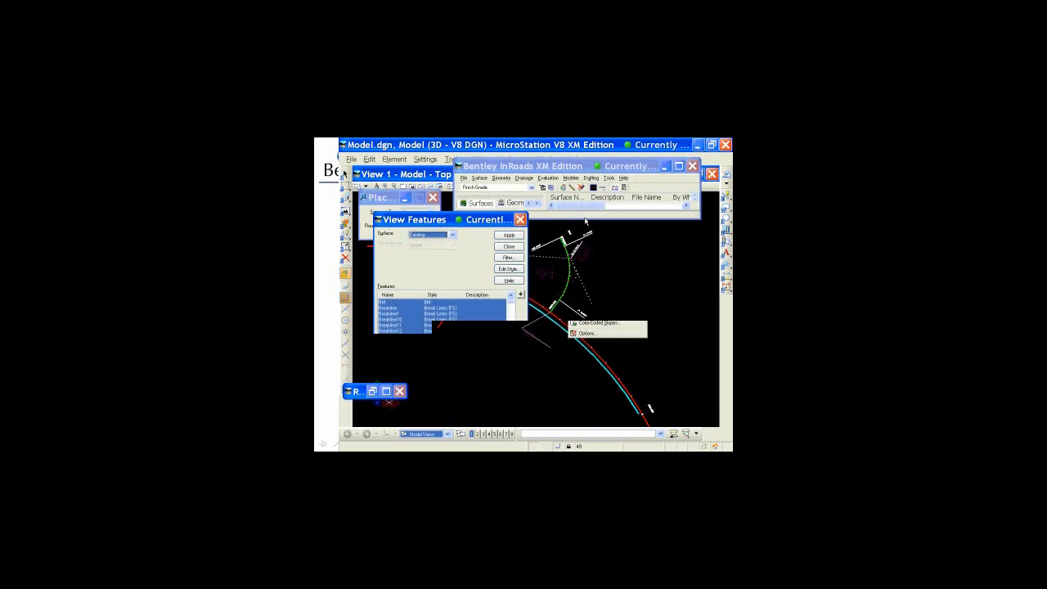
pyautogui.click(431, 237)
pyautogui.click(429, 252)
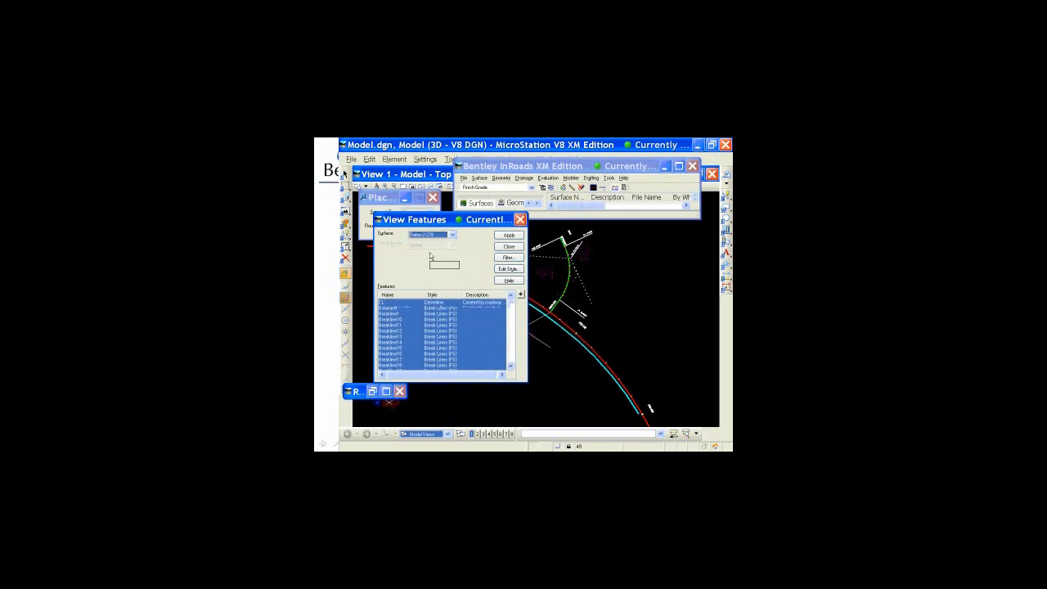
pyautogui.click(515, 236)
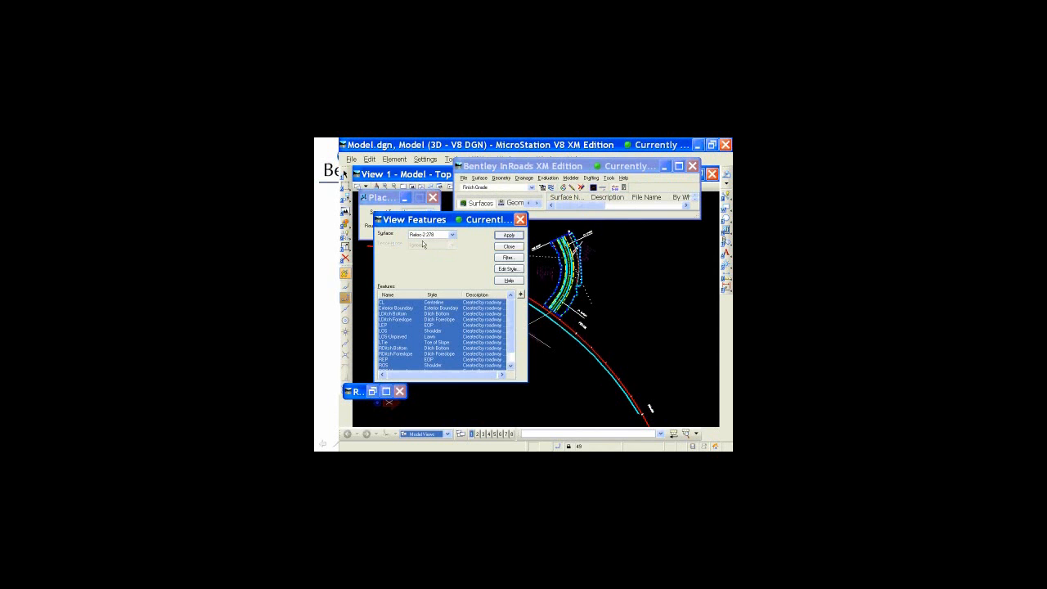
# - Display all features of the CL-278 surface as well and close View Features
pyautogui.click(431, 234)
pyautogui.click(418, 258)
pyautogui.click(509, 236)
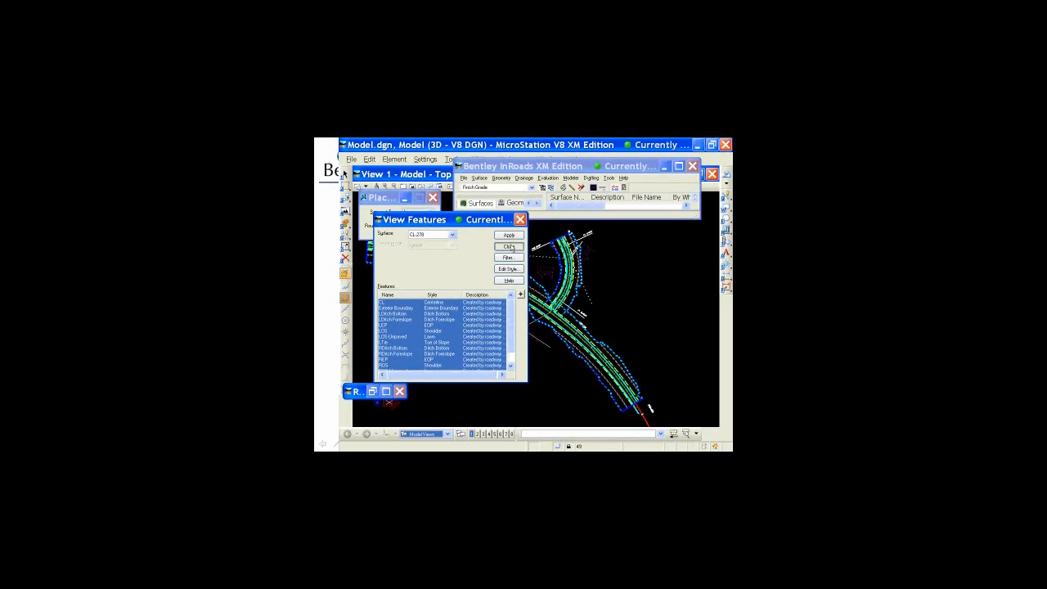
pyautogui.click(509, 247)
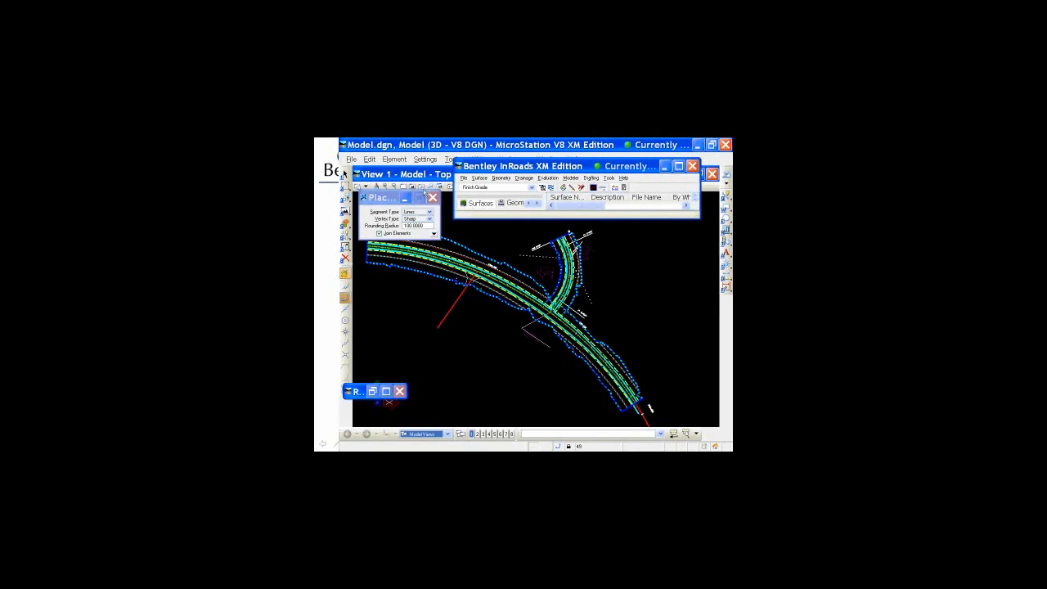
# - Rotate the plan view dynamically into 3D and examine how the side road features meet the main road at the intersection
pyautogui.click(421, 188)
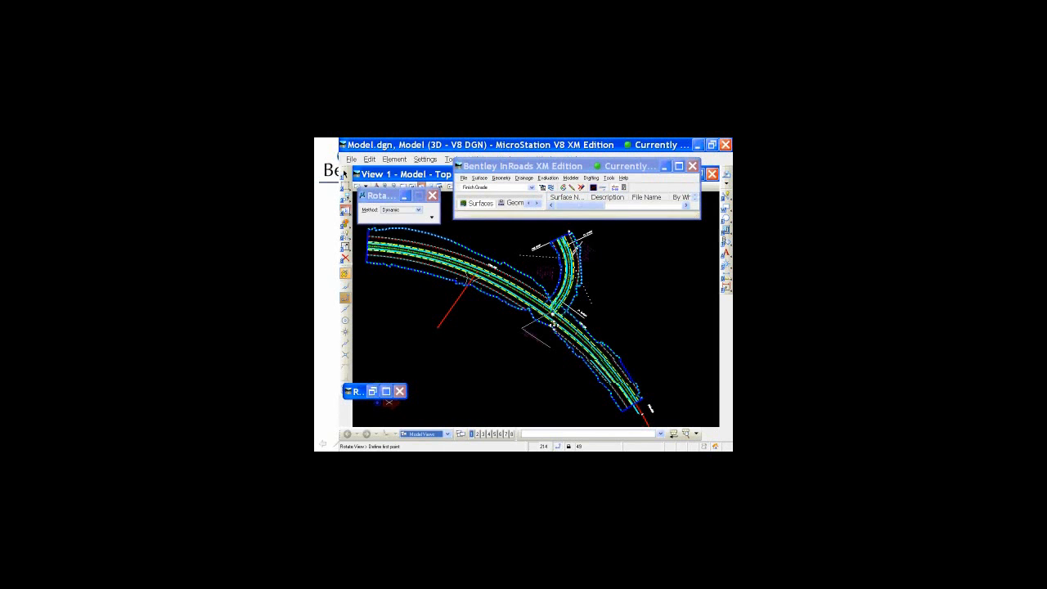
pyautogui.moveTo(553, 325); pyautogui.dragTo(472, 241)
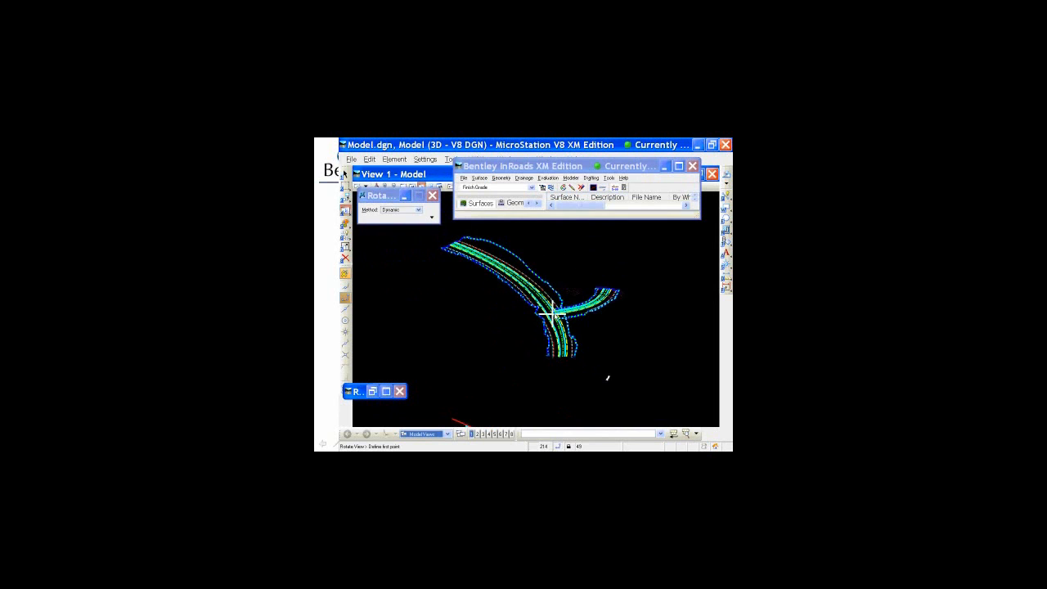
pyautogui.scroll(6, 553, 312)
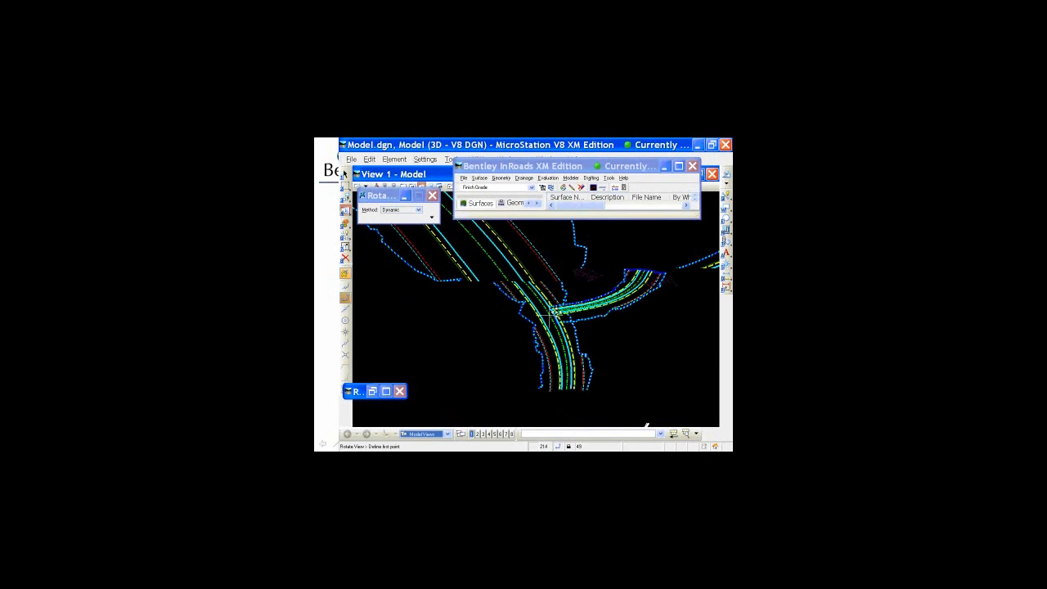
pyautogui.moveTo(521, 335); pyautogui.dragTo(623, 300, button='middle')
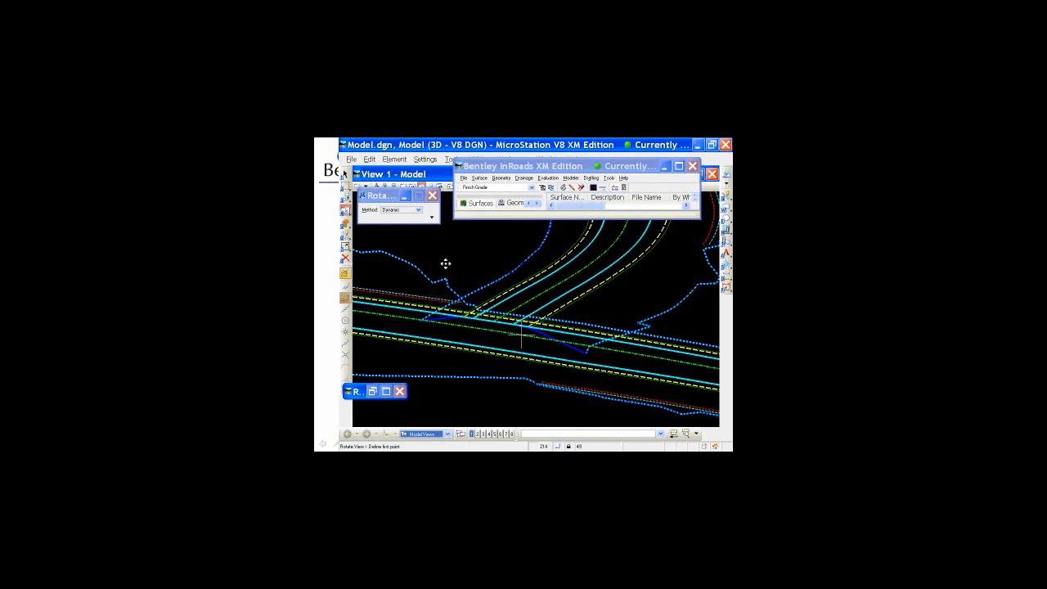
# - Reset the view to the Top orientation and fit all elements in it, focusing on the intersection
pyautogui.click(405, 212)
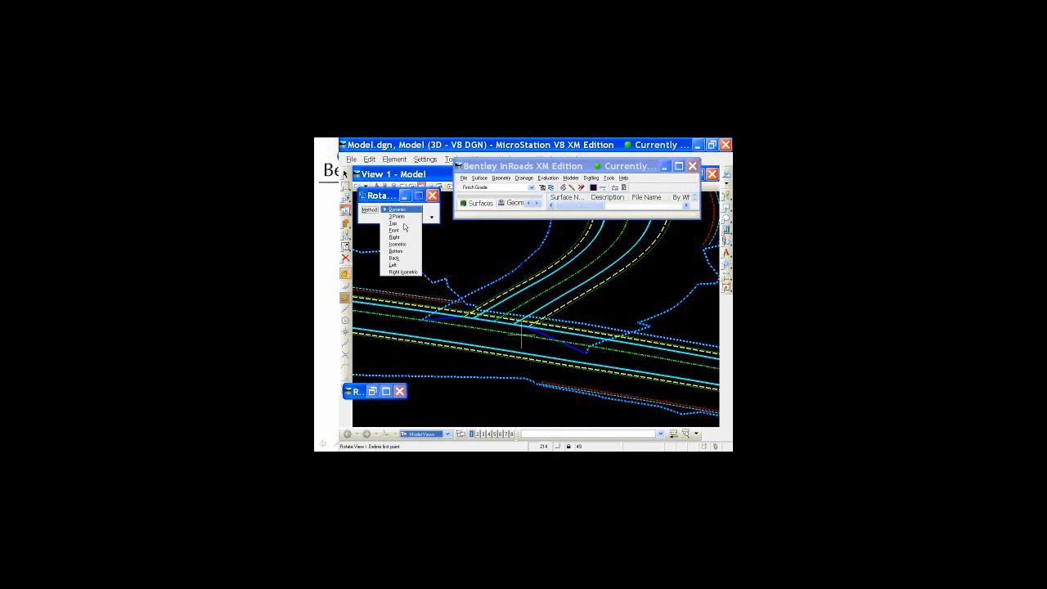
pyautogui.click(404, 224)
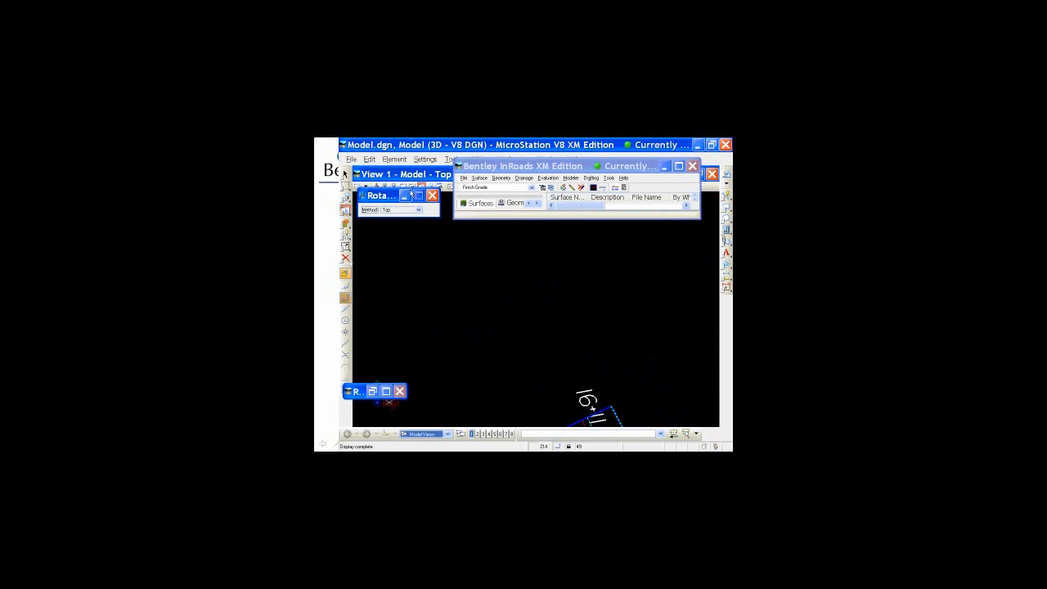
pyautogui.click(412, 186)
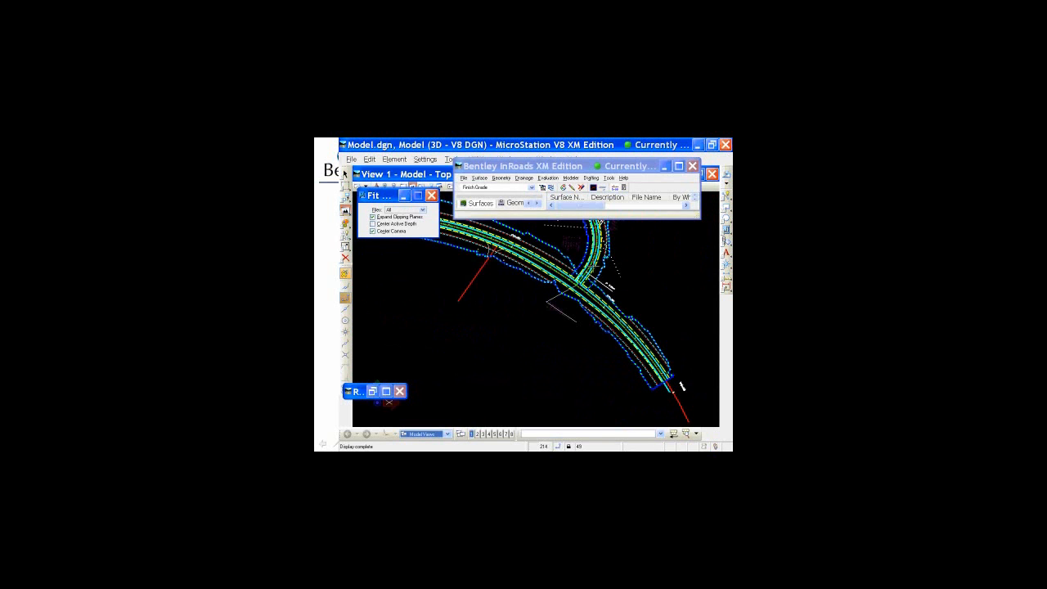
pyautogui.scroll(3, 604, 276)
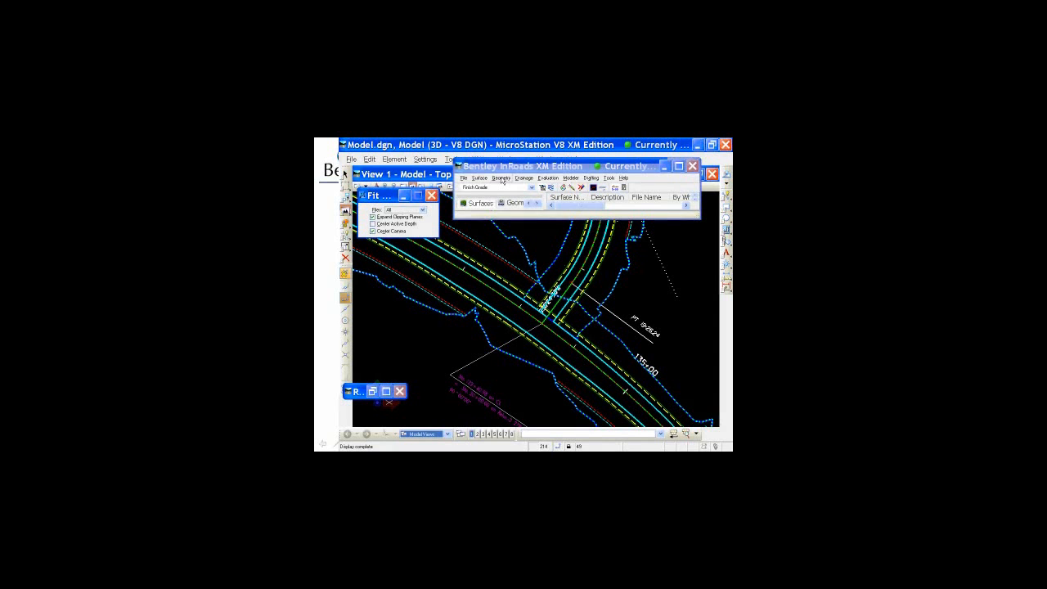
# - Start a Multicenter Curve and name its alignment Quad1
pyautogui.click(501, 179)
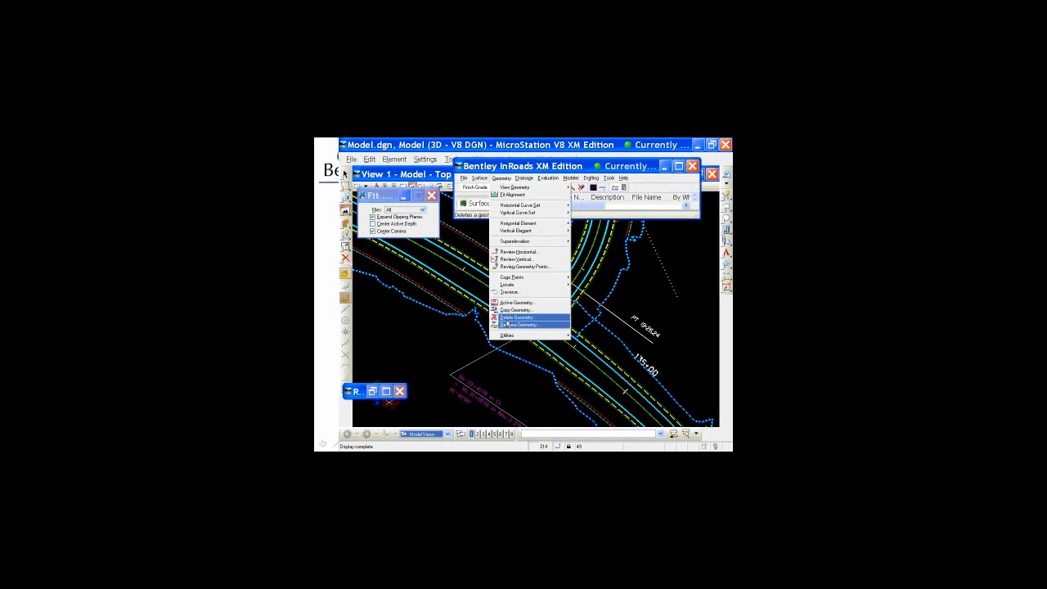
pyautogui.moveTo(509, 336)
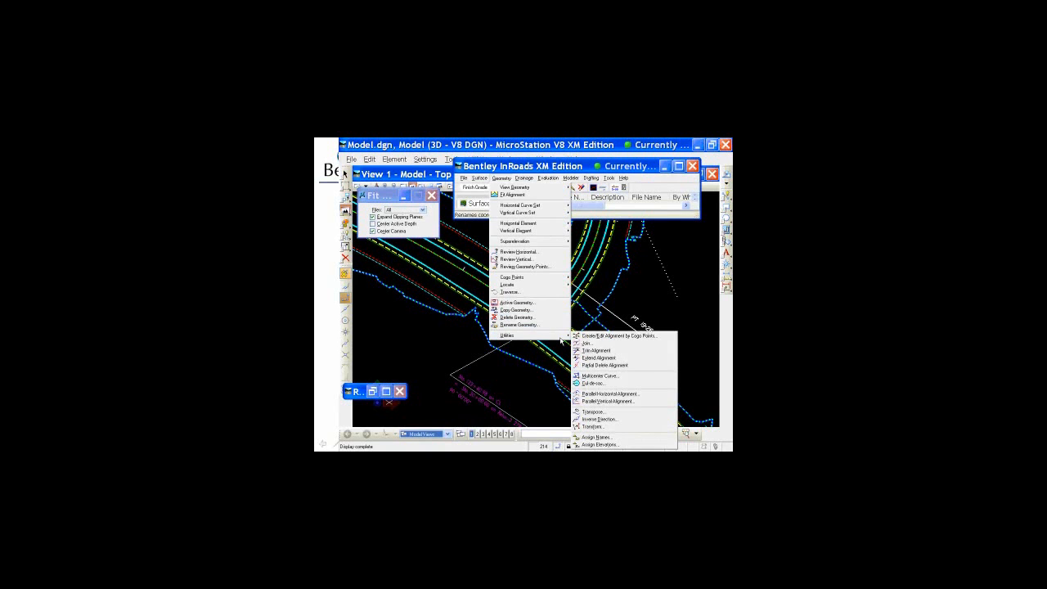
pyautogui.click(590, 377)
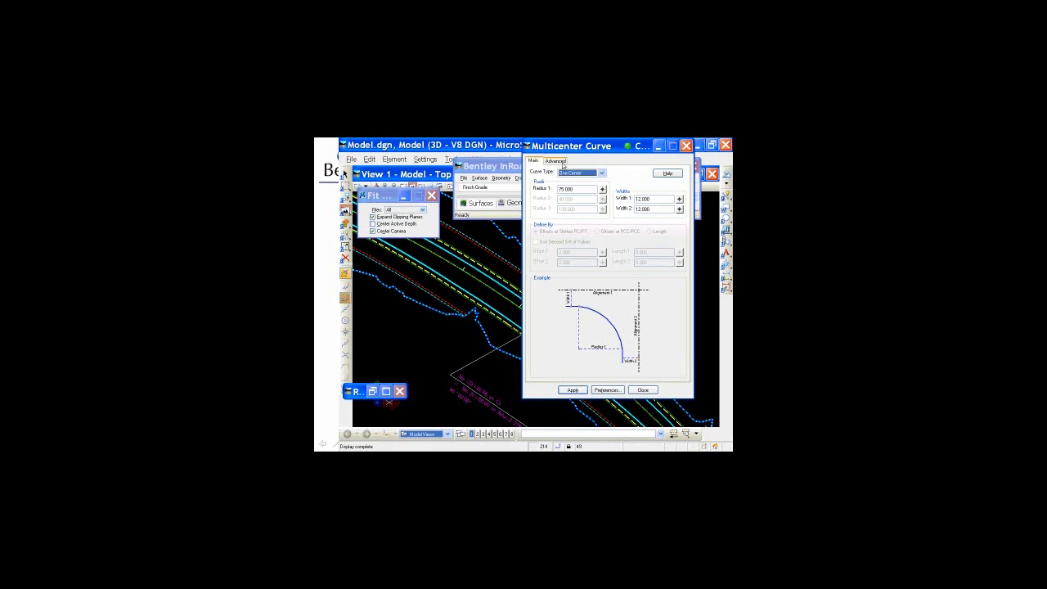
pyautogui.click(561, 163)
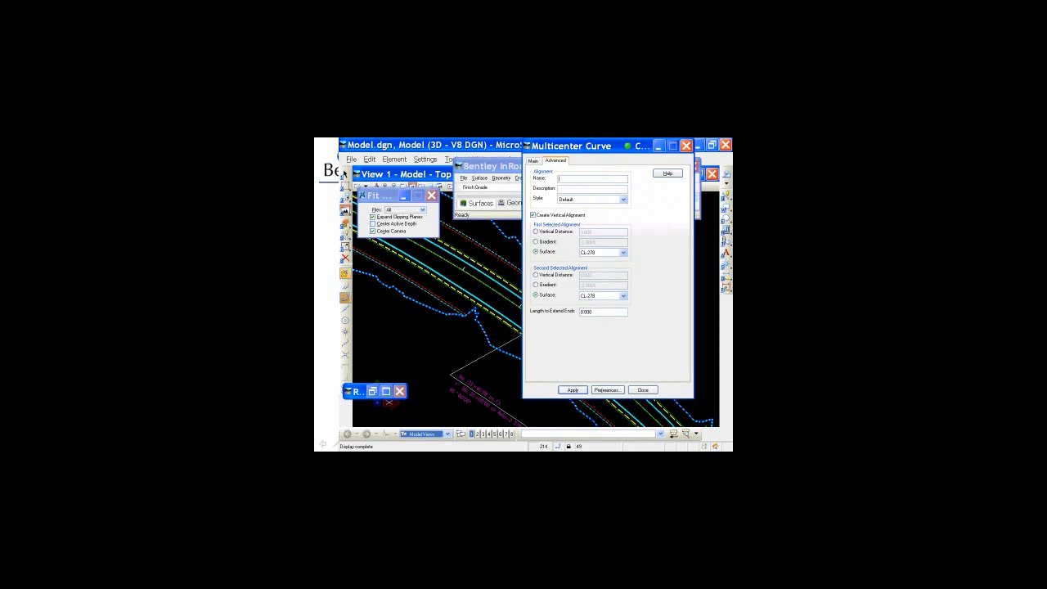
pyautogui.write('Quad1')
# - Take the curve's vertical control from surface CL-278 for the first selected alignment and Reloc 2 278 for the second
pyautogui.click(623, 253)
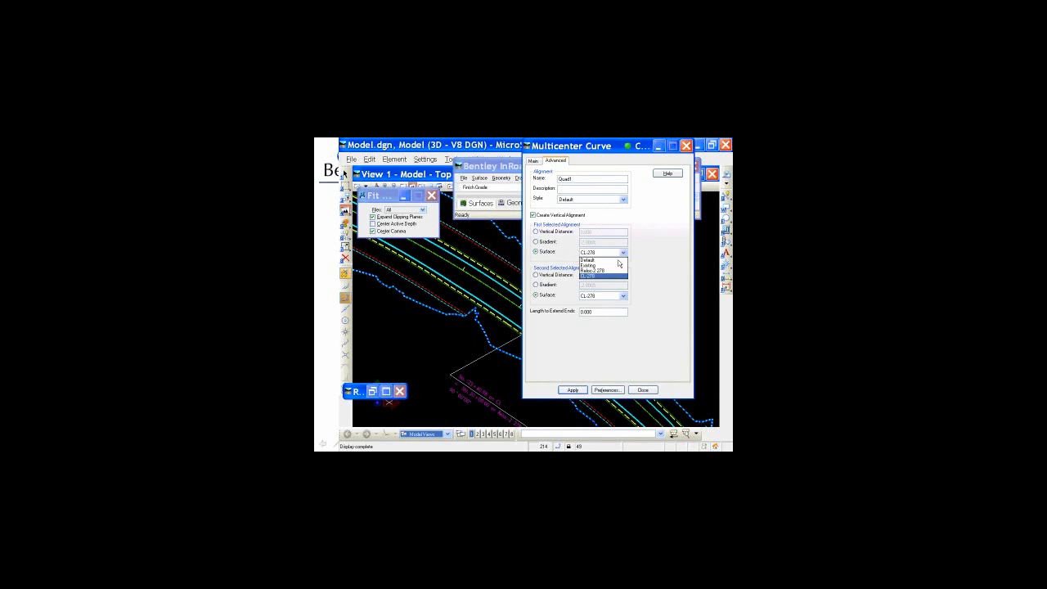
pyautogui.click(611, 276)
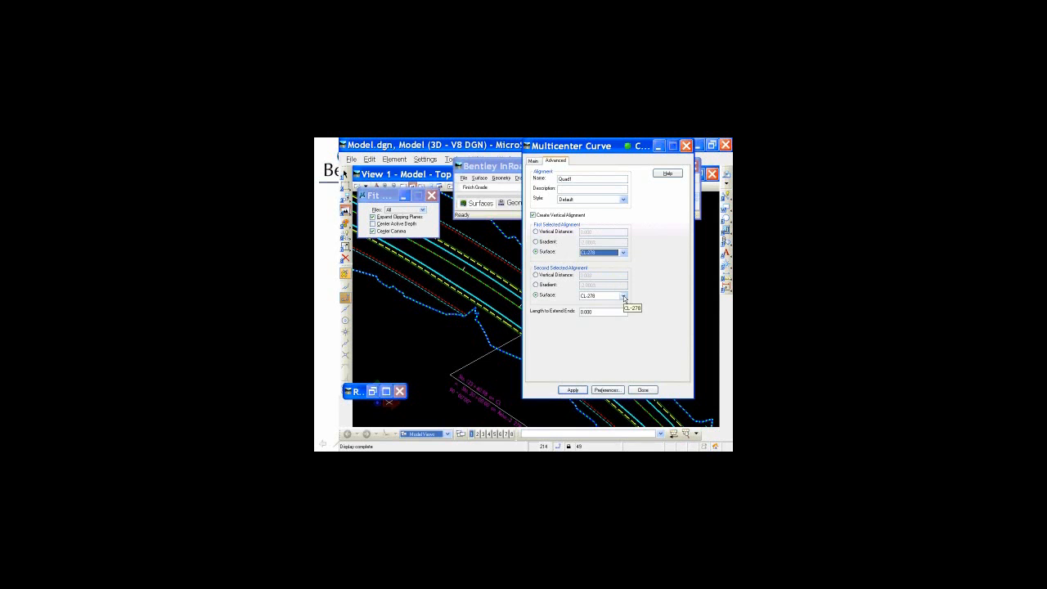
pyautogui.click(624, 296)
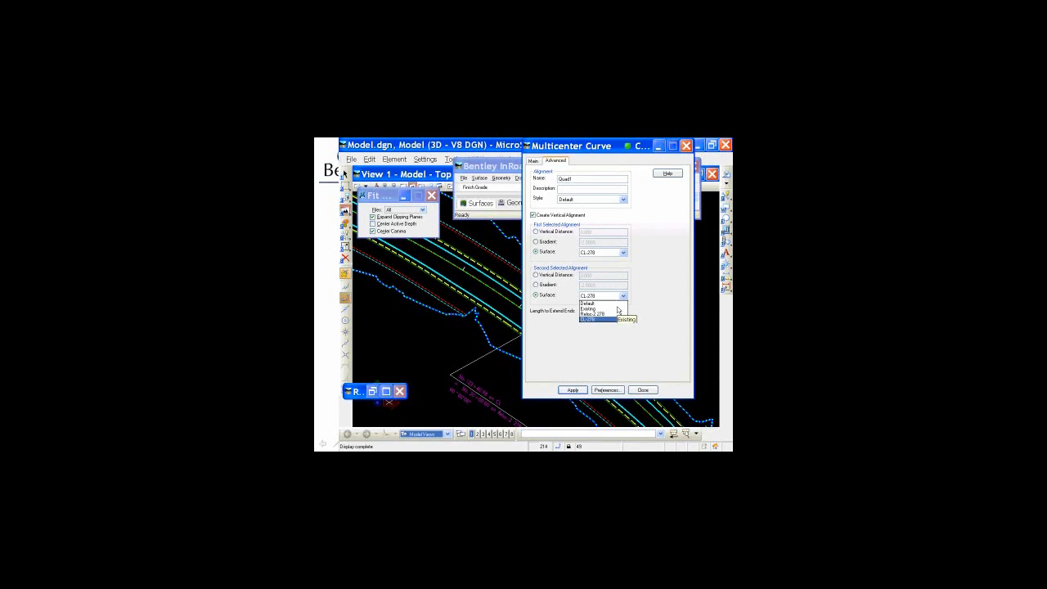
pyautogui.click(618, 314)
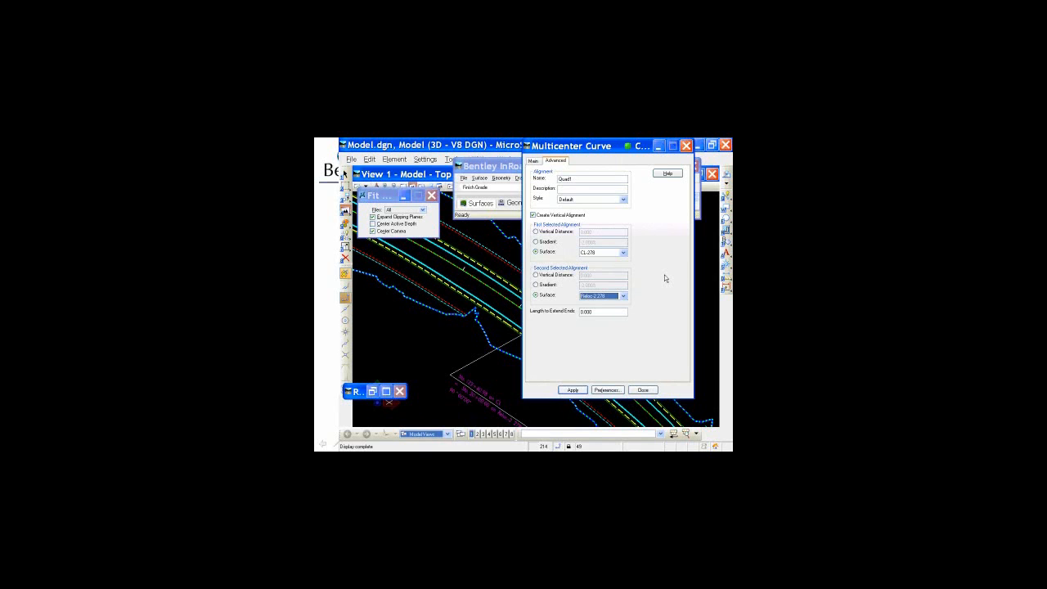
# - Create the curve returns in the quadrants on both sides of the side road, using the main and side road centerlines
pyautogui.click(573, 390)
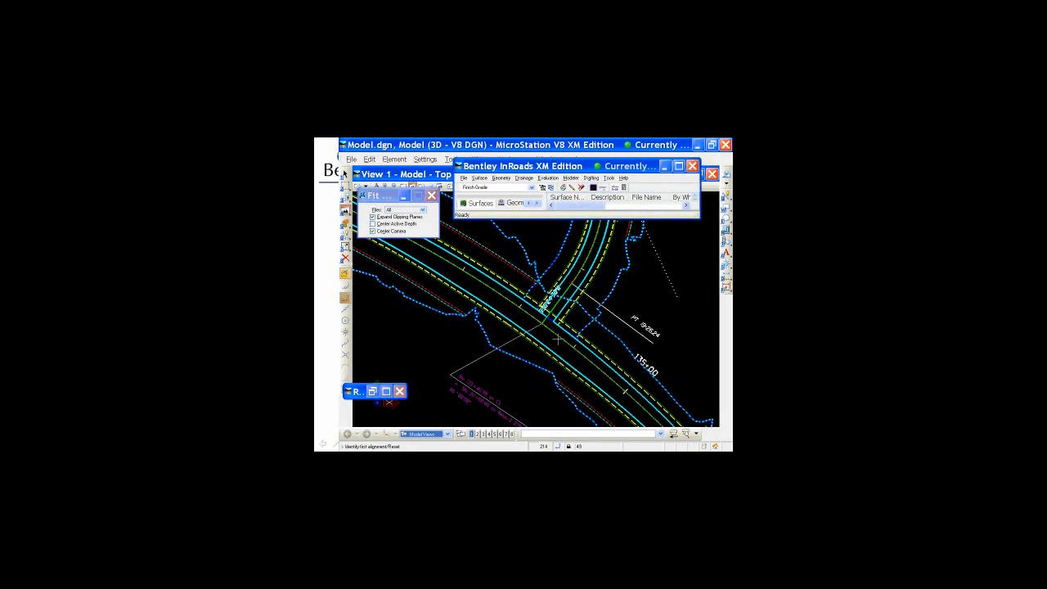
pyautogui.click(506, 298)
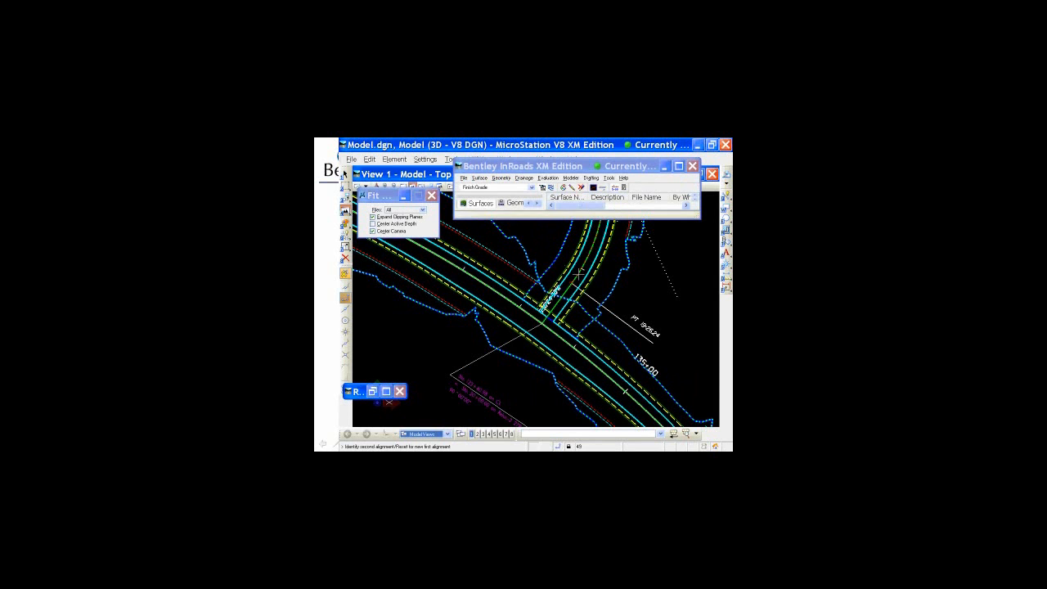
pyautogui.click(575, 280)
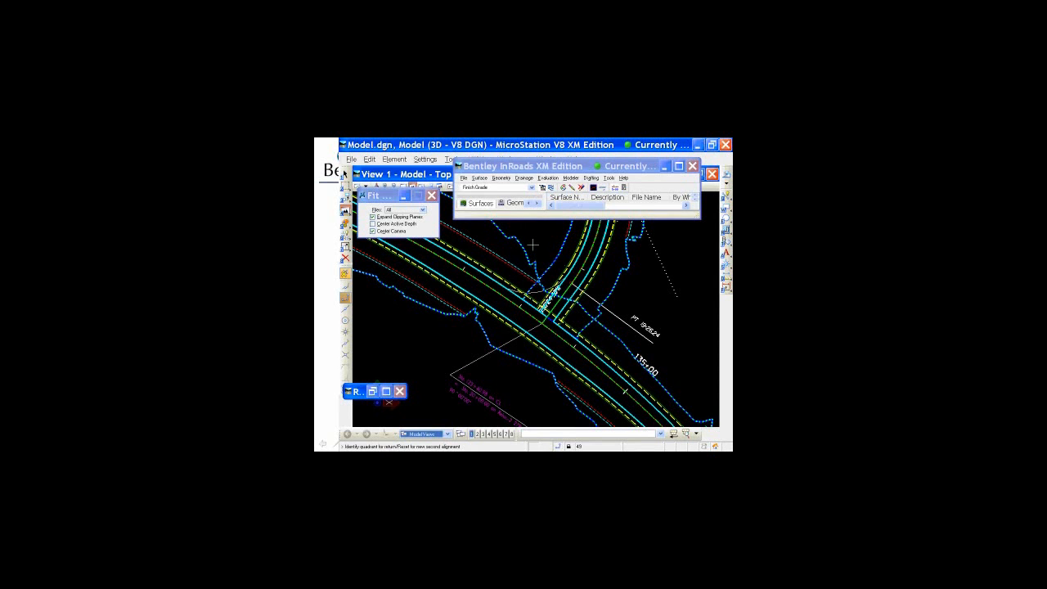
pyautogui.click(629, 312)
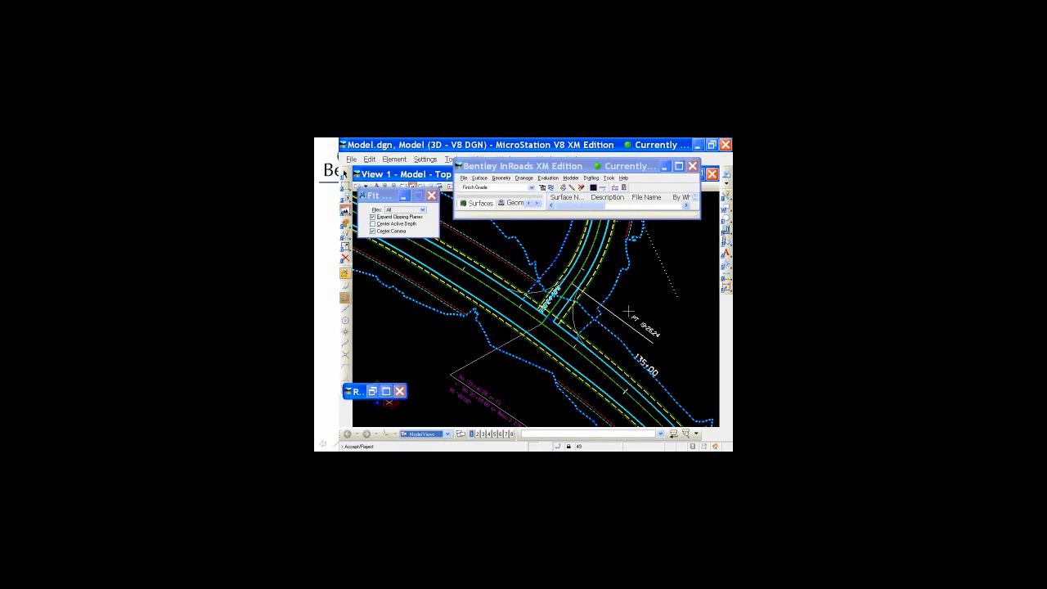
pyautogui.click(629, 310)
pyautogui.rightClick(628, 305)
pyautogui.rightClick(628, 306)
pyautogui.rightClick(629, 305)
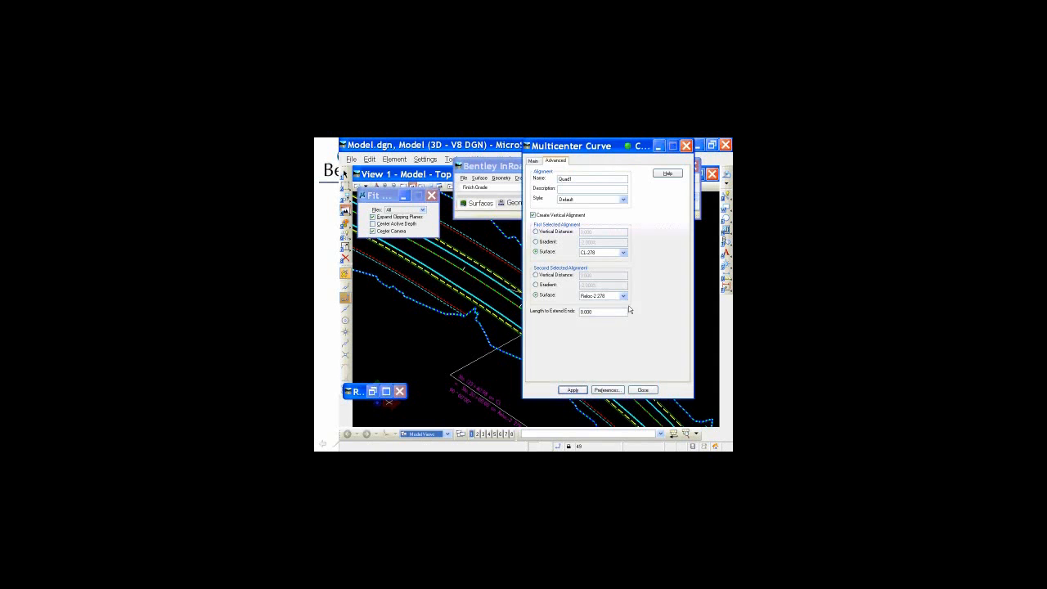
pyautogui.click(643, 390)
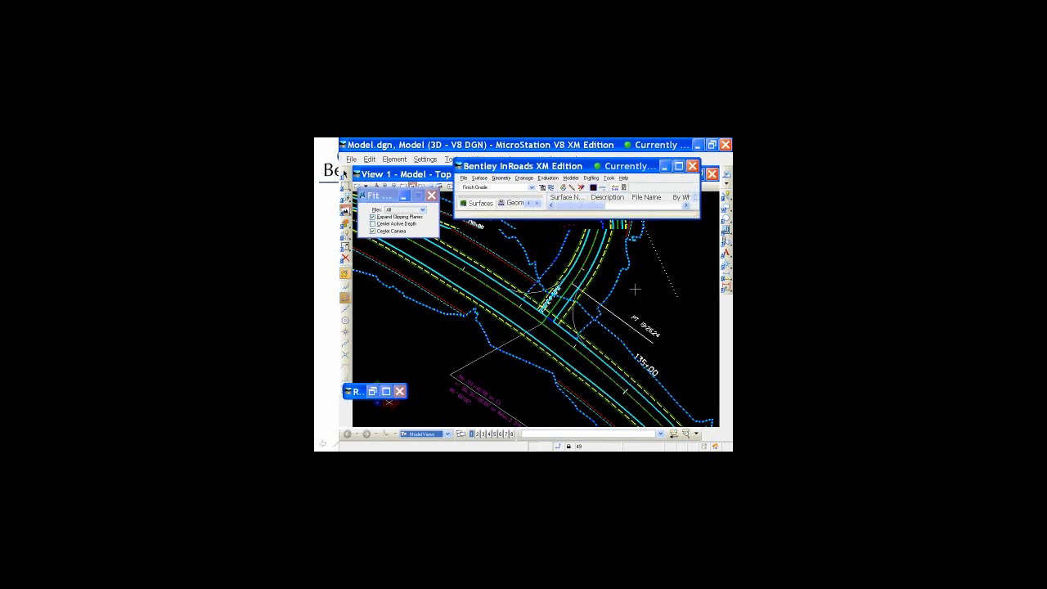
# - Set up a profile of Quad2 that includes the Reloc 2 278 and CL-278 surfaces along with Existing
pyautogui.scroll(-5, 635, 289)
pyautogui.moveTo(703, 262); pyautogui.dragTo(524, 302, button='middle')
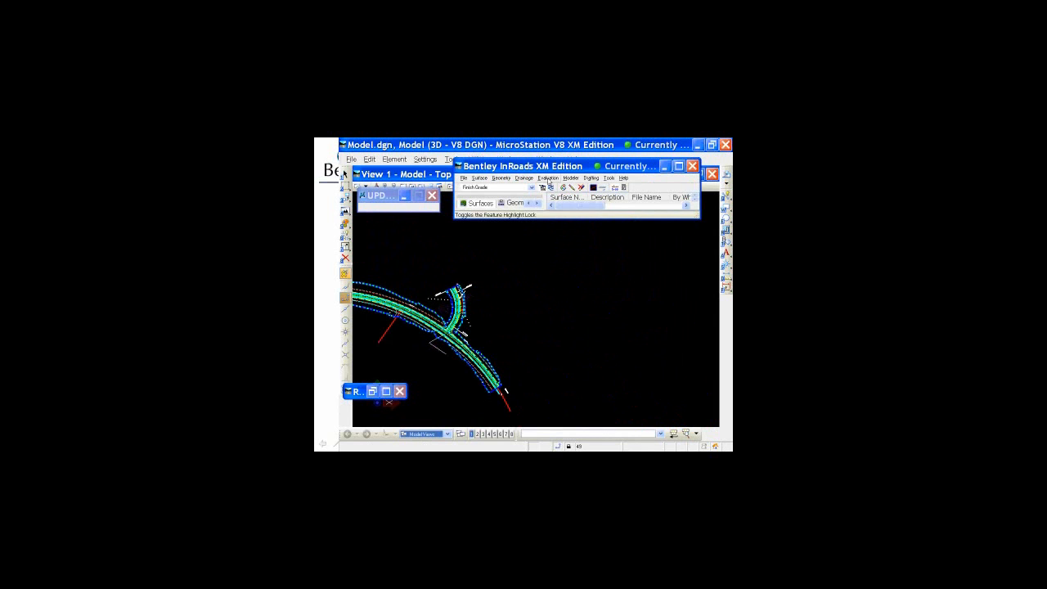
pyautogui.click(548, 178)
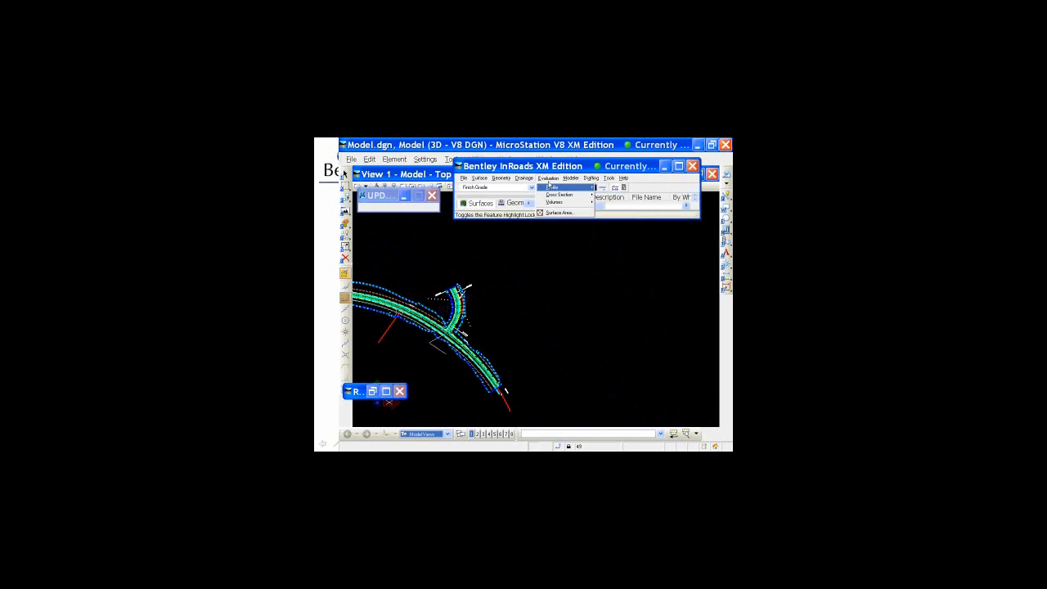
pyautogui.moveTo(560, 189)
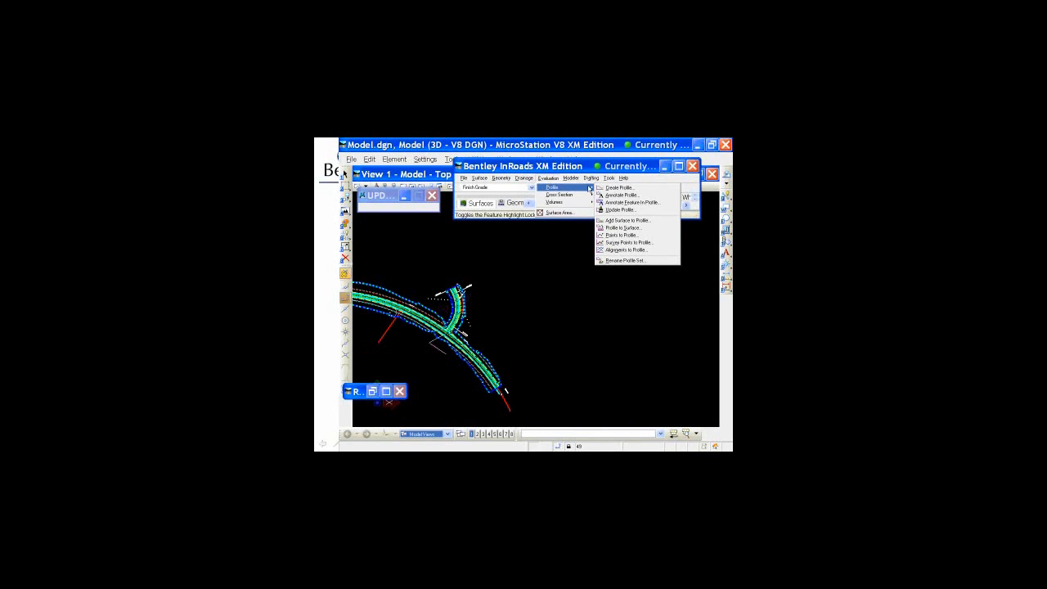
pyautogui.click(579, 277)
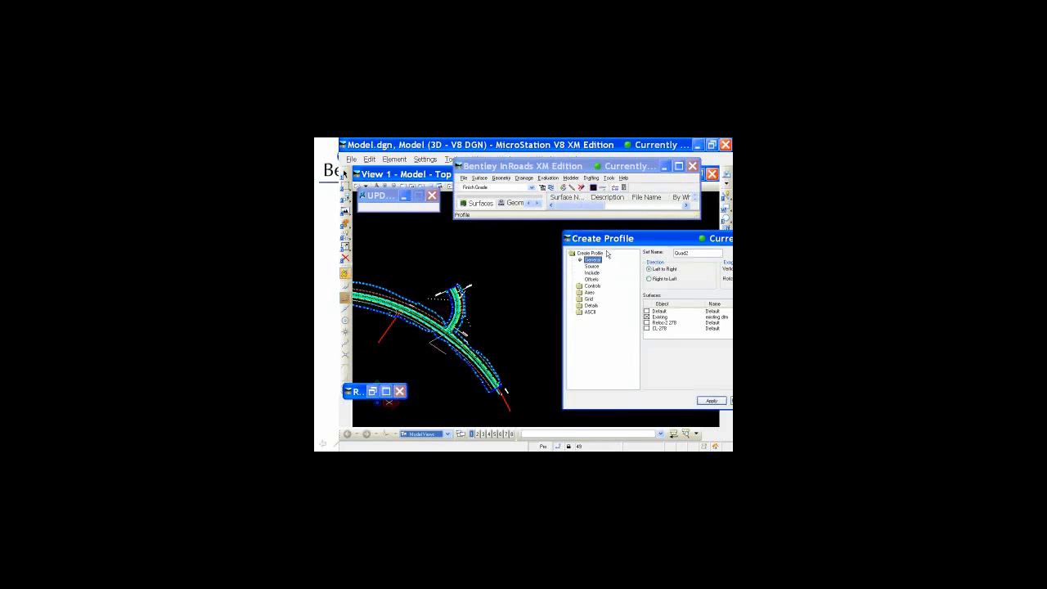
pyautogui.moveTo(634, 236); pyautogui.dragTo(503, 211)
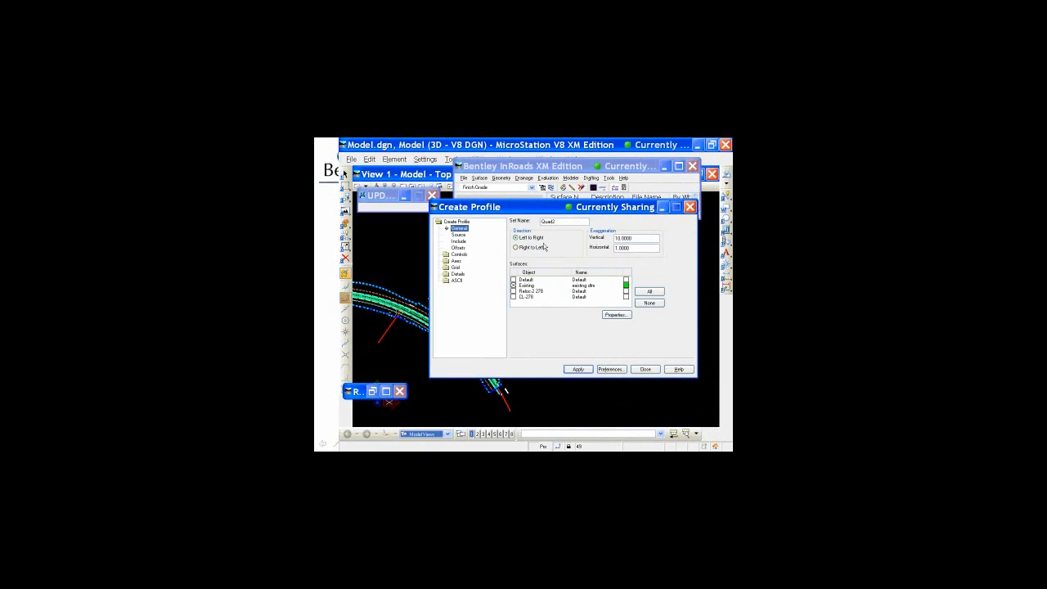
pyautogui.click(514, 291)
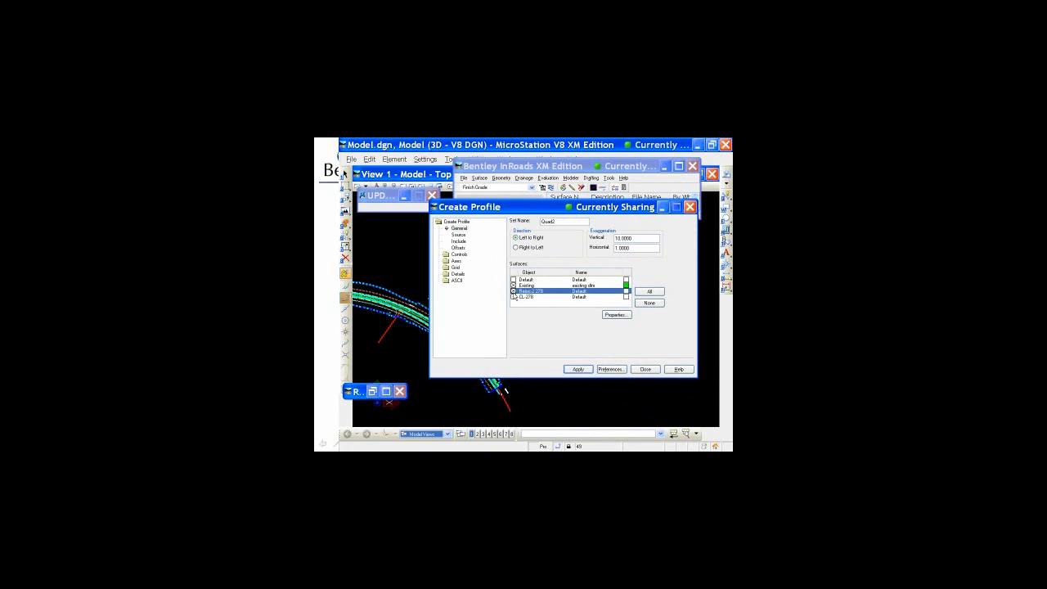
pyautogui.click(514, 297)
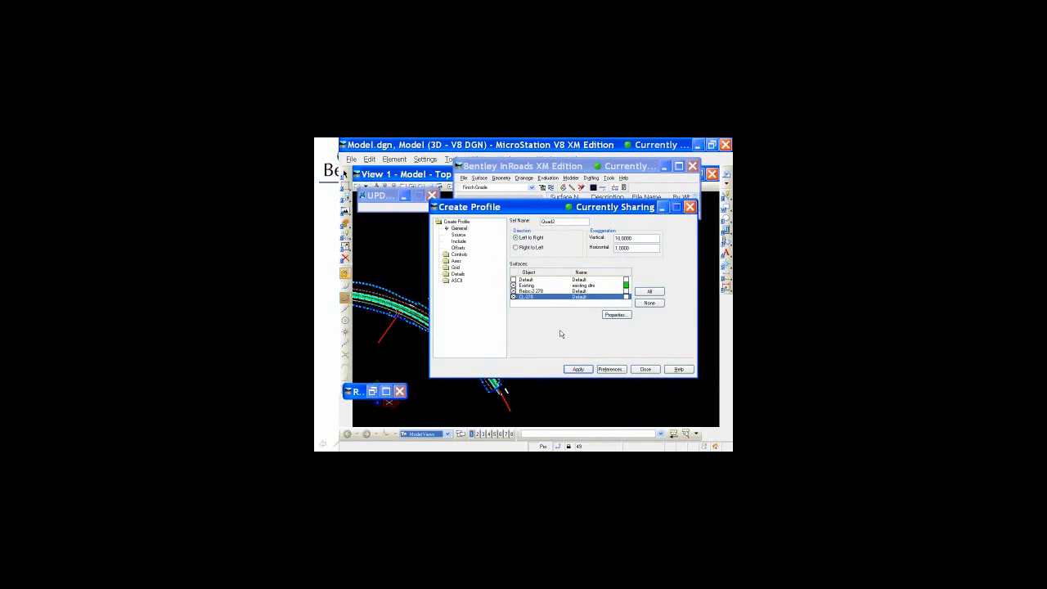
# - Place the Quad2 profile in the empty area beside the roads and close Create Profile
pyautogui.click(578, 370)
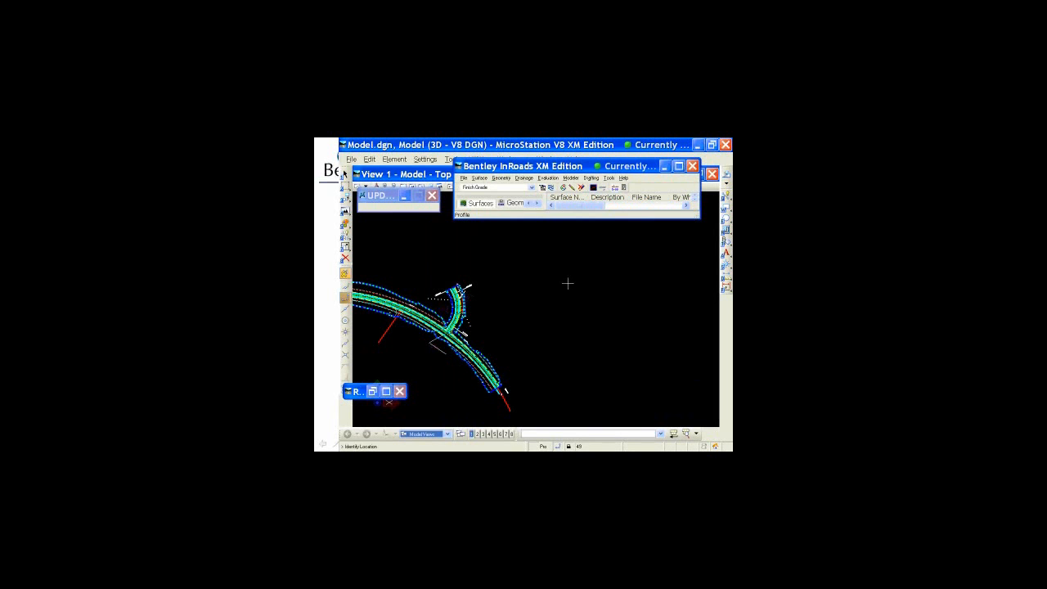
pyautogui.click(568, 283)
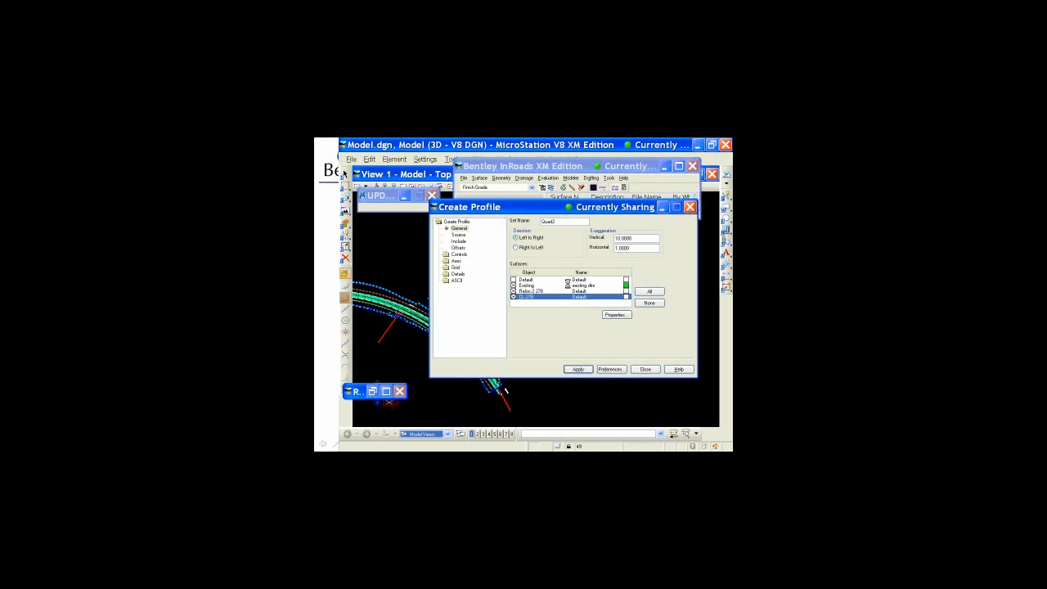
pyautogui.click(650, 370)
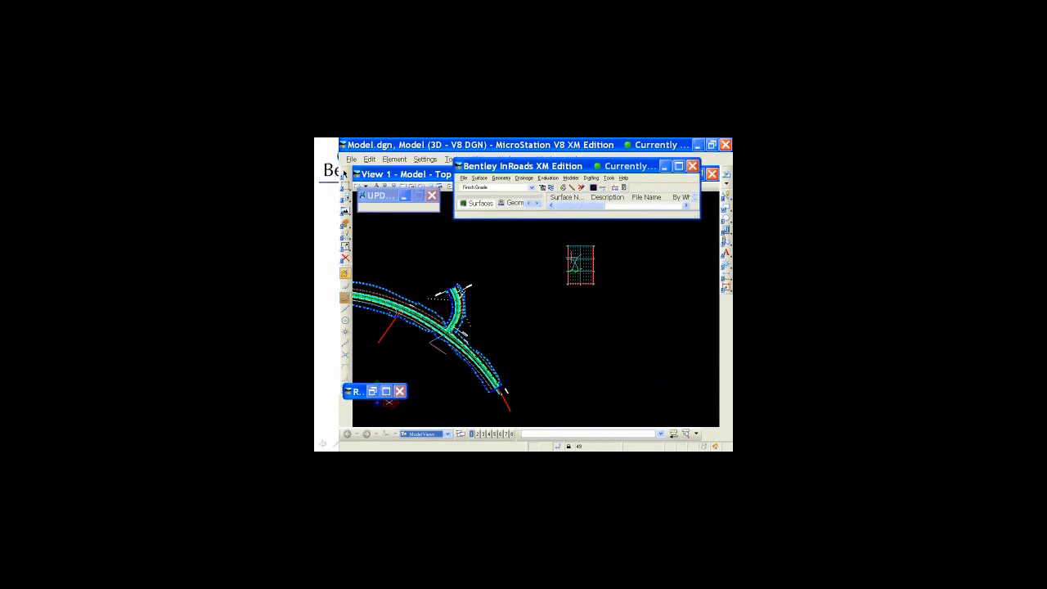
# - Open View Vertical Annotation for the Quad2 profile
pyautogui.scroll(3, 582, 258)
pyautogui.scroll(3, 589, 258)
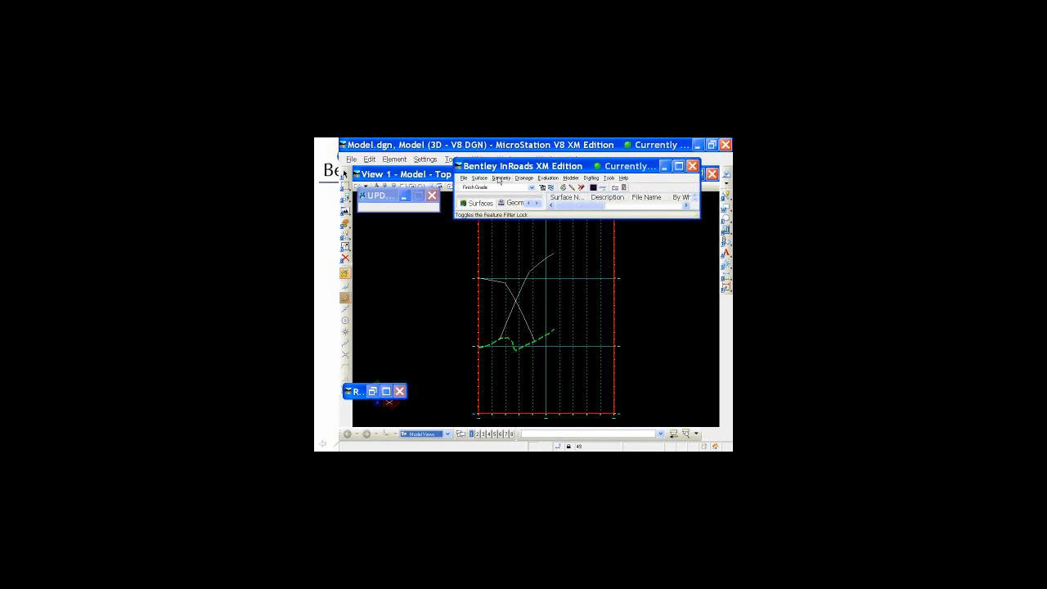
pyautogui.click(500, 178)
pyautogui.moveTo(524, 187)
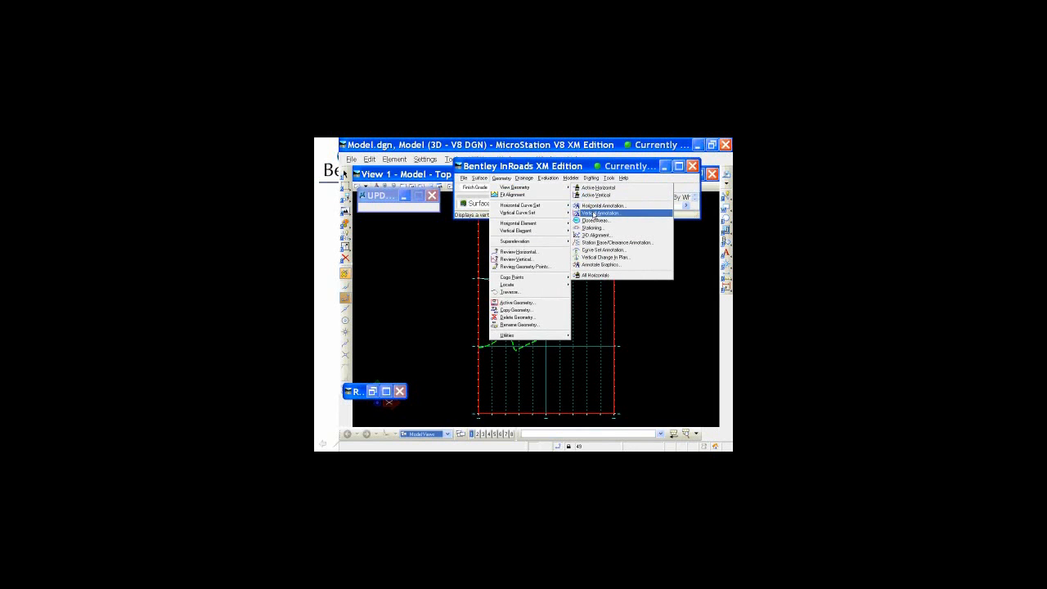
pyautogui.click(594, 213)
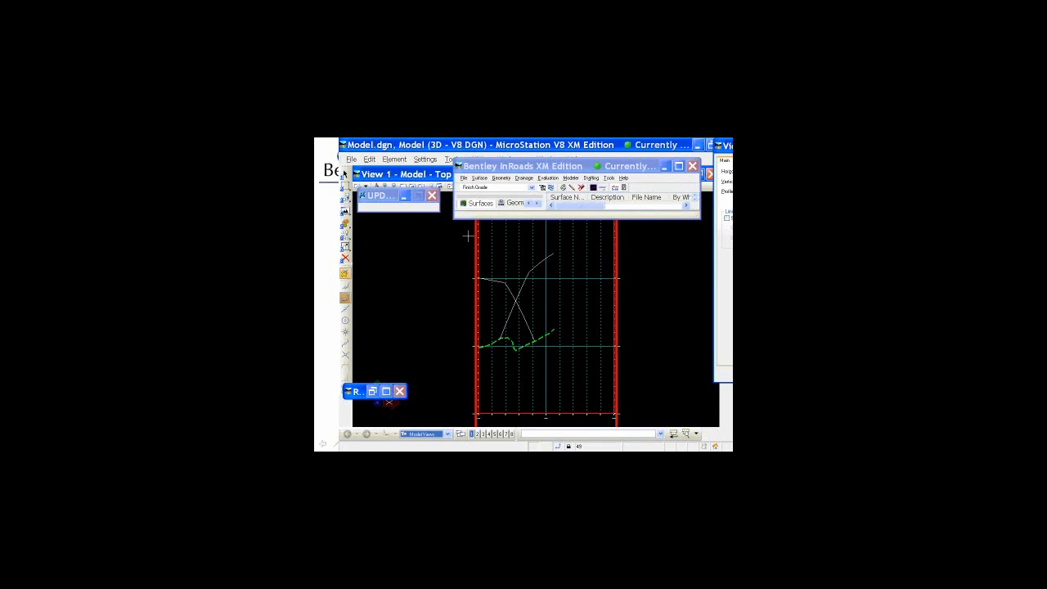
# - Display the active vertical alignment in the Quad2 profile and examine how it ties into the two road surfaces
pyautogui.click(502, 177)
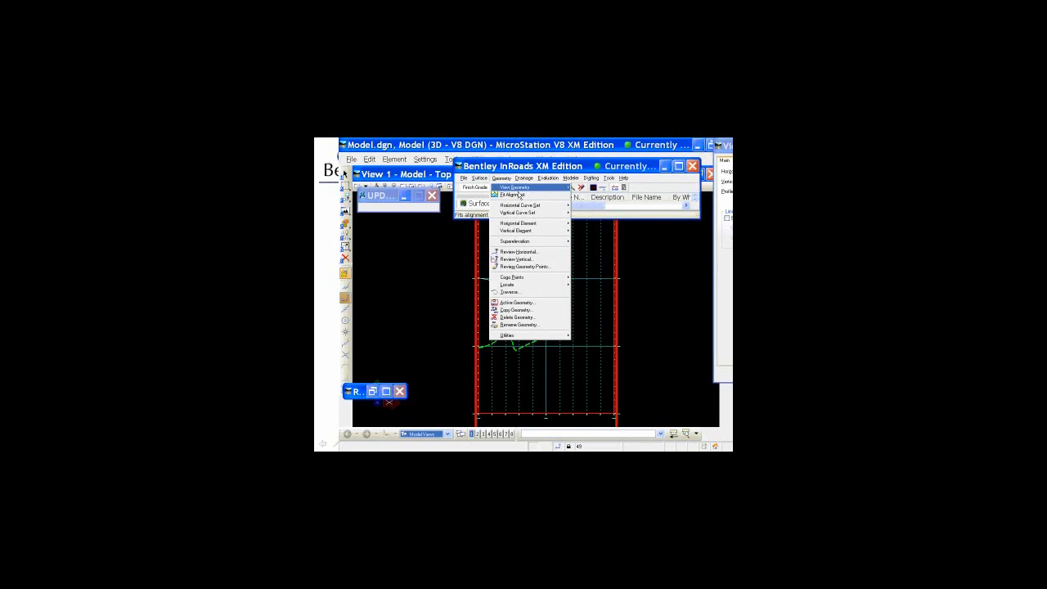
pyautogui.moveTo(521, 188)
pyautogui.click(598, 197)
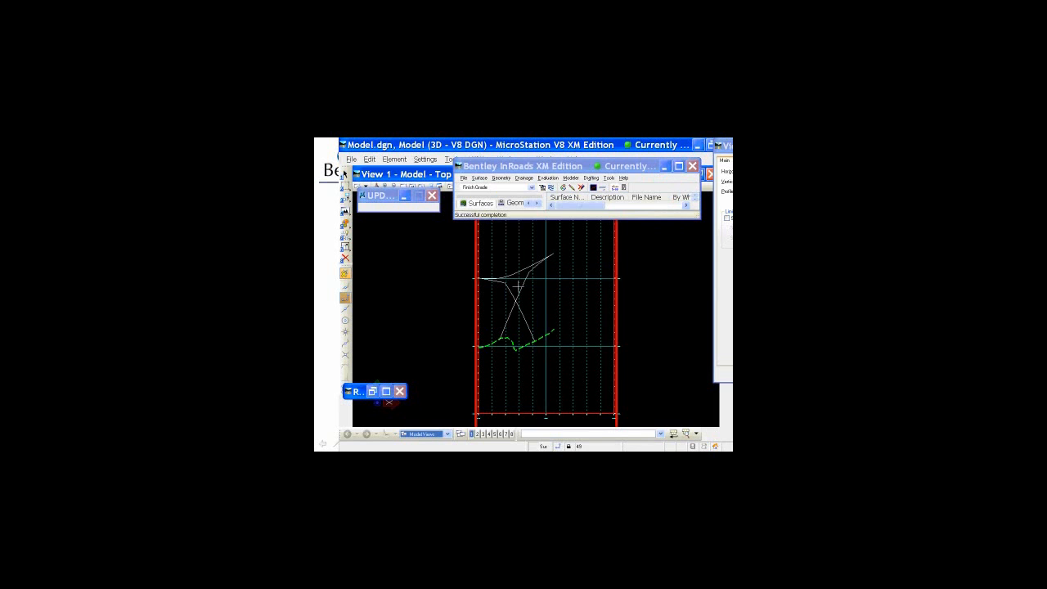
pyautogui.scroll(2, 510, 269)
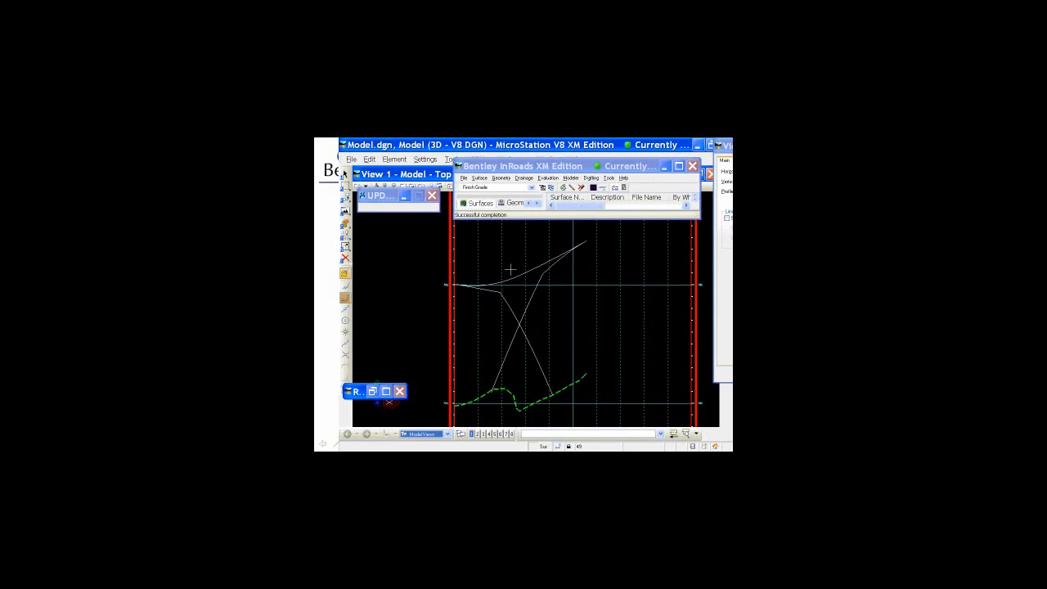
pyautogui.scroll(2, 510, 269)
pyautogui.scroll(-2, 510, 270)
# - Annotate the Quad2 vertical alignment in its profile with View Vertical Annotation and examine the annotated curves
pyautogui.click(500, 178)
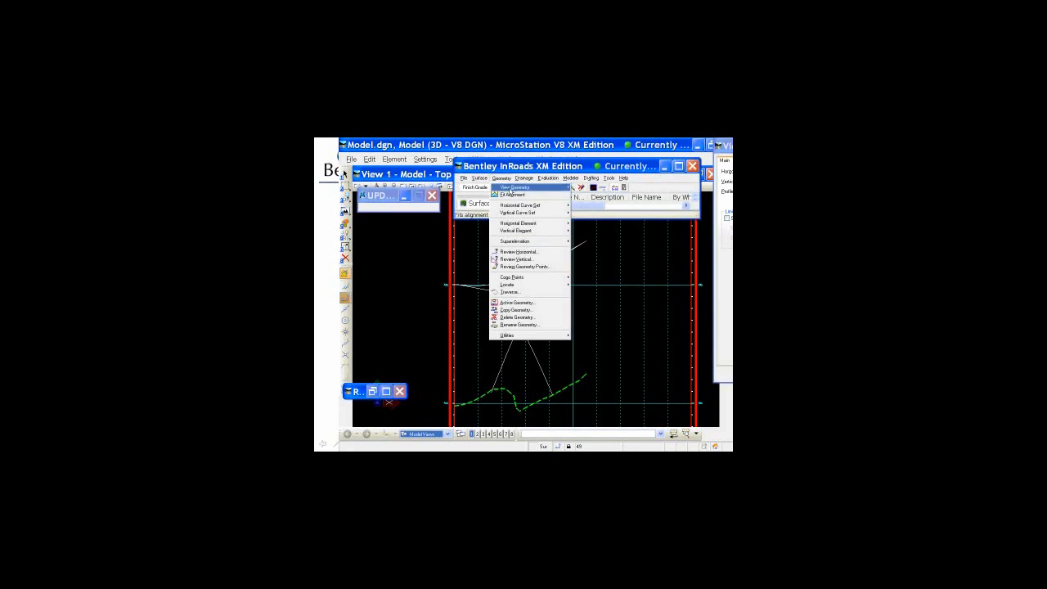
pyautogui.moveTo(512, 189)
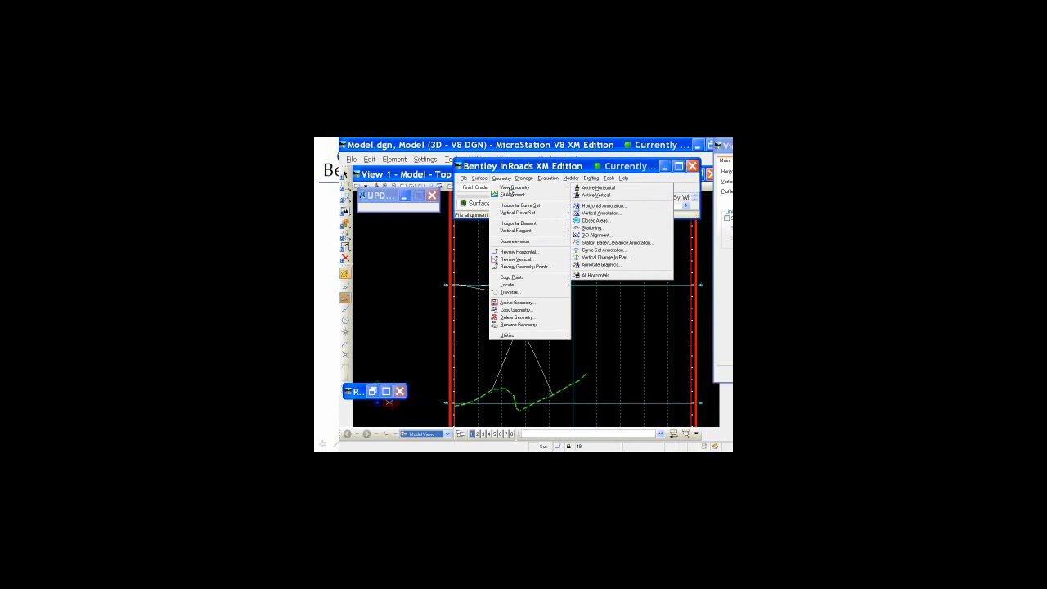
pyautogui.click(599, 214)
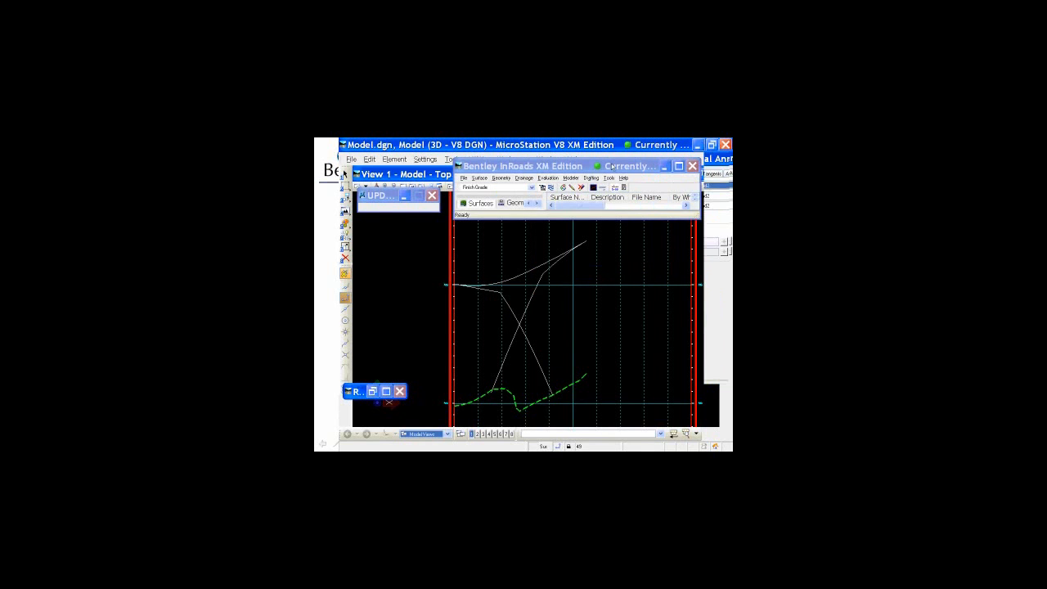
pyautogui.moveTo(644, 158); pyautogui.dragTo(440, 158)
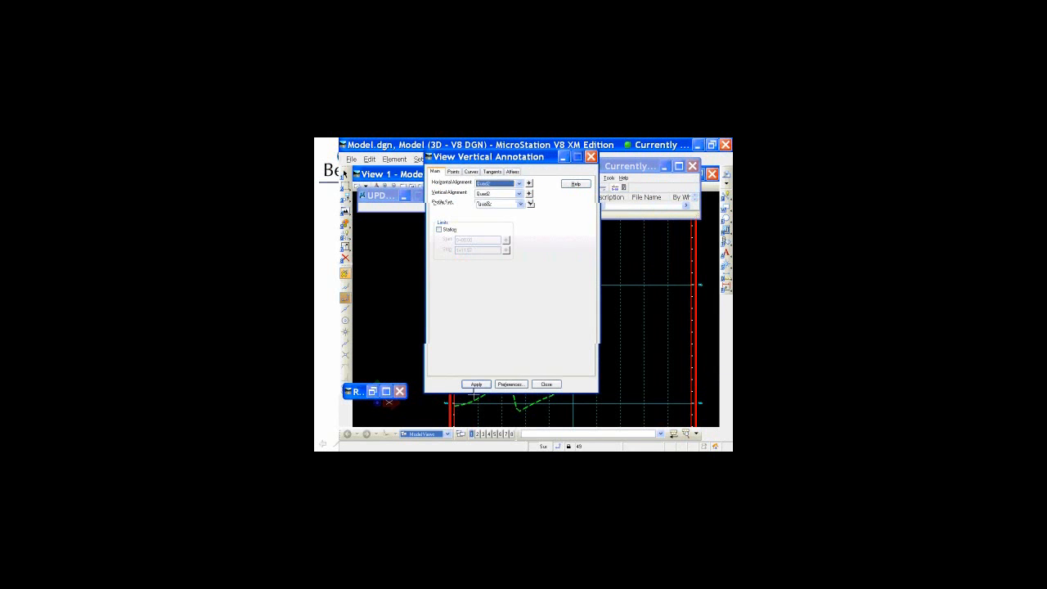
pyautogui.click(475, 384)
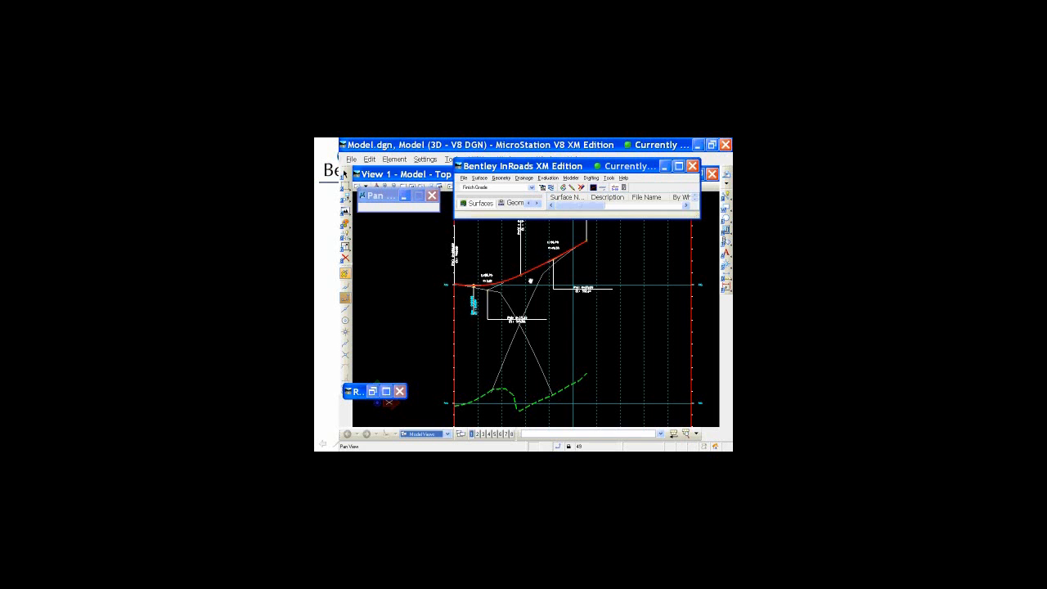
pyautogui.moveTo(530, 281); pyautogui.dragTo(549, 292, button='middle')
pyautogui.scroll(3, 536, 316)
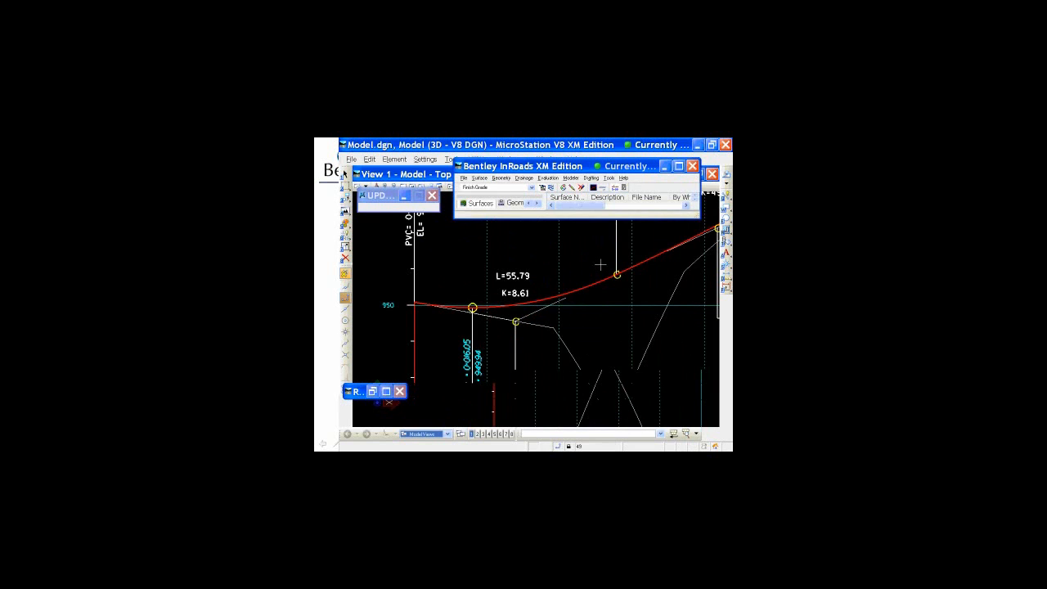
# - Return to the roads in plan, switch to Roadway Designer and set the active surface to Existing
pyautogui.scroll(-2, 601, 265)
pyautogui.scroll(-3, 601, 264)
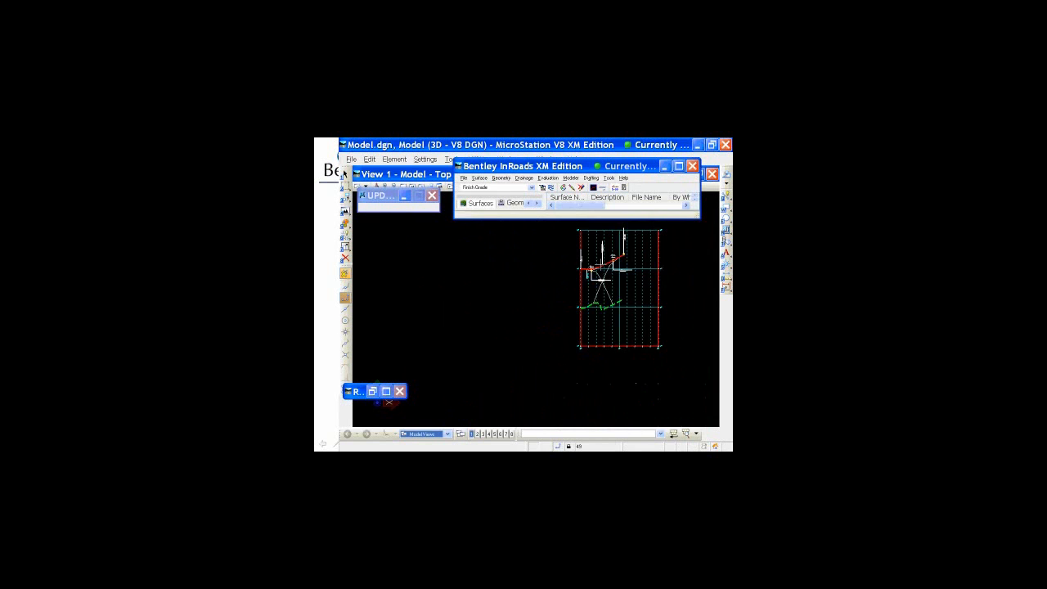
pyautogui.scroll(-2, 601, 265)
pyautogui.moveTo(448, 352)
pyautogui.mouseDown(button='middle')
pyautogui.moveTo(487, 328)
pyautogui.moveTo(543, 334)
pyautogui.mouseUp(button='middle')
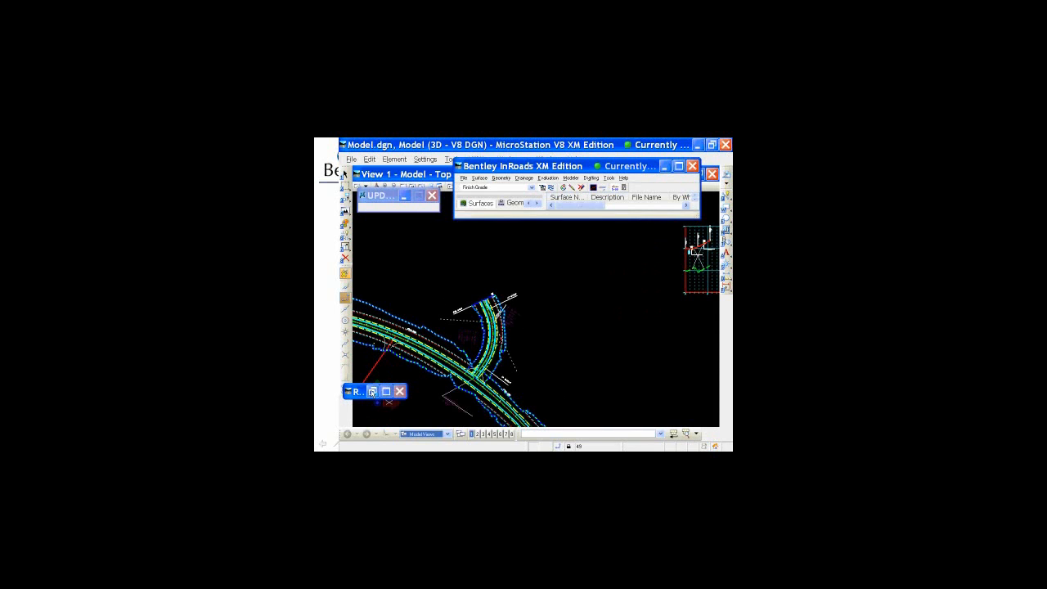
pyautogui.click(372, 392)
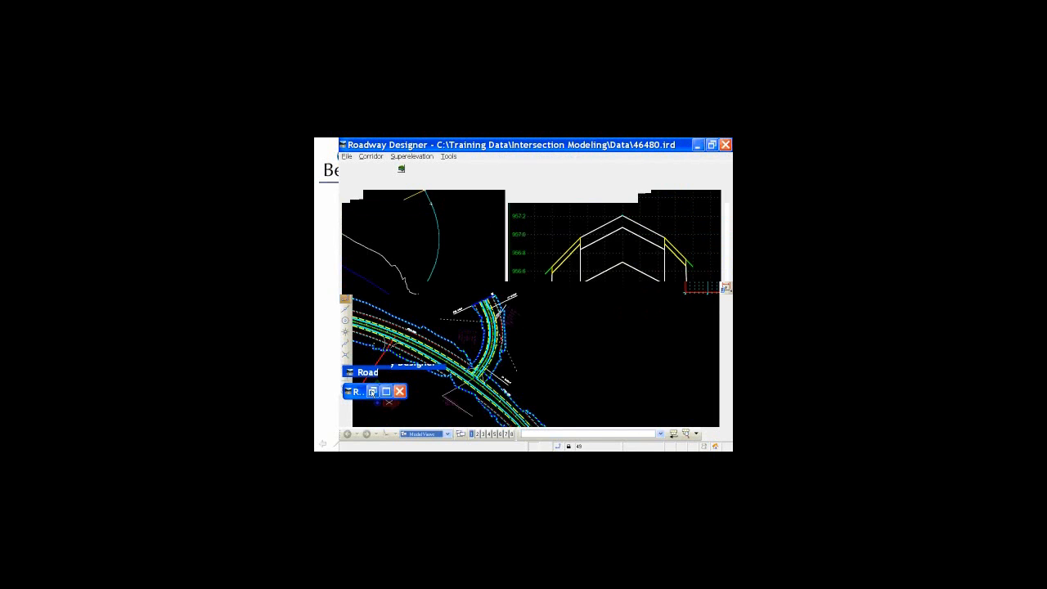
pyautogui.click(405, 419)
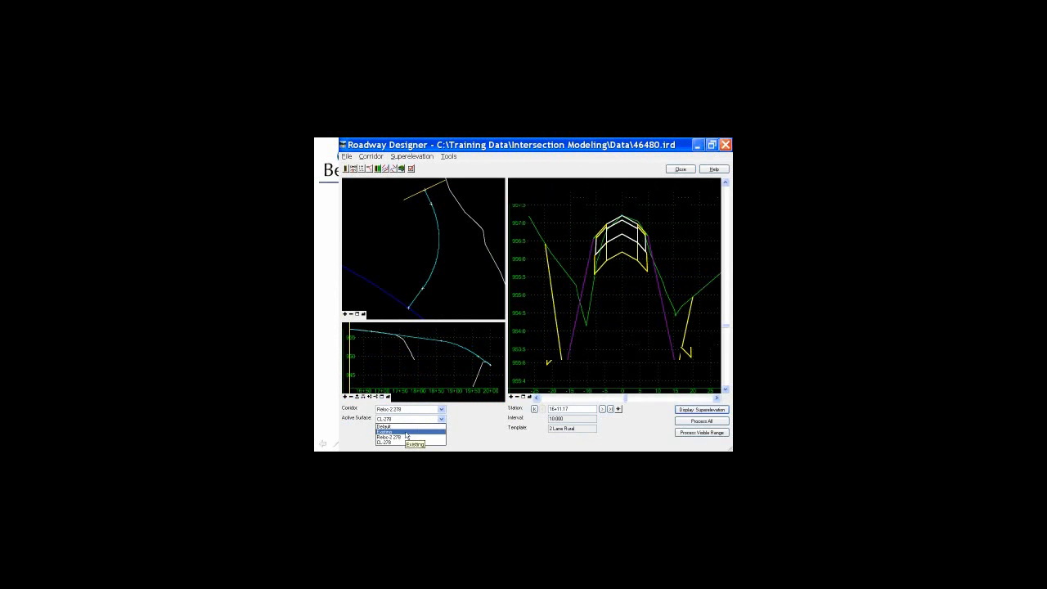
pyautogui.click(407, 432)
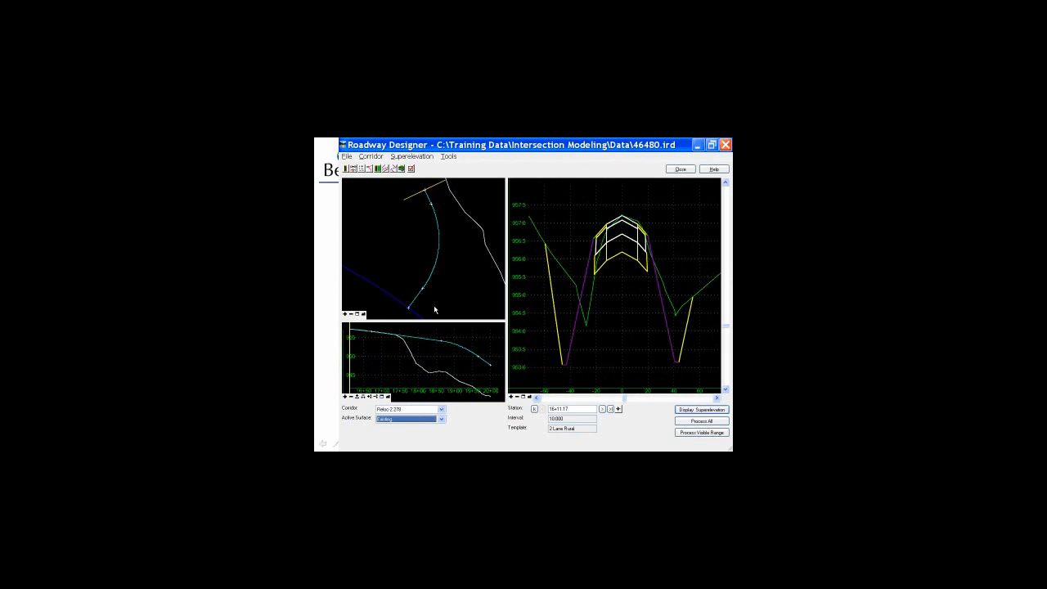
# - Start a point control for REP on the Reloc-2 278 corridor, with mode Both and use as secondary alignment
pyautogui.click(362, 170)
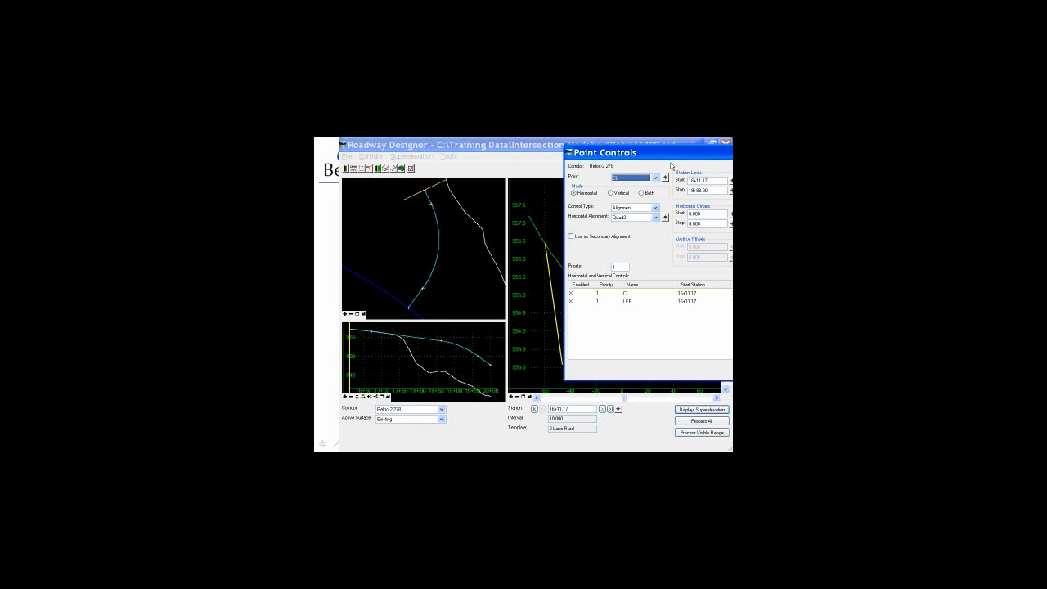
pyautogui.moveTo(682, 158); pyautogui.dragTo(450, 181)
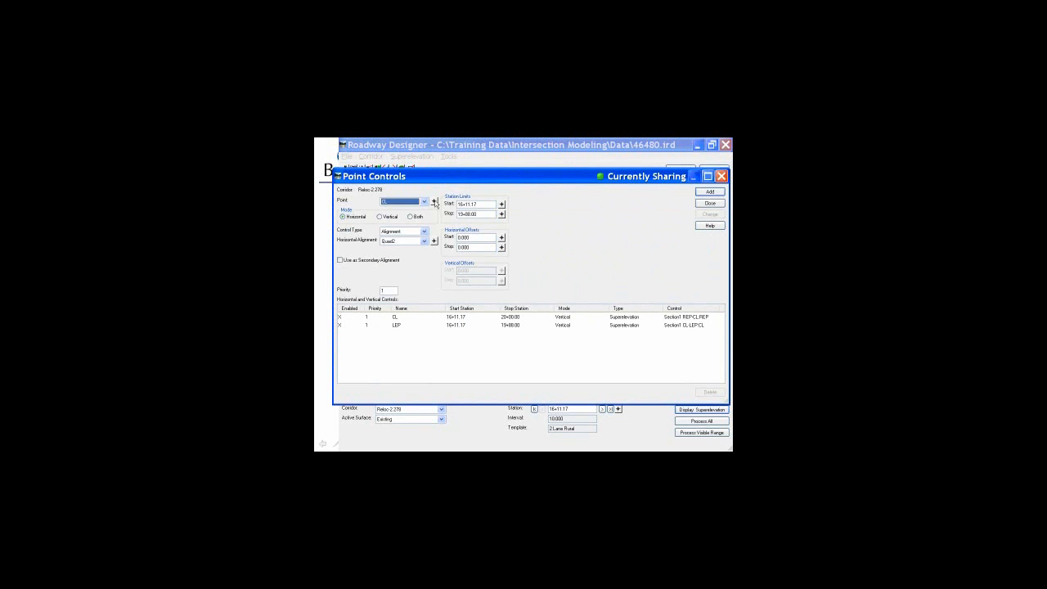
pyautogui.click(435, 202)
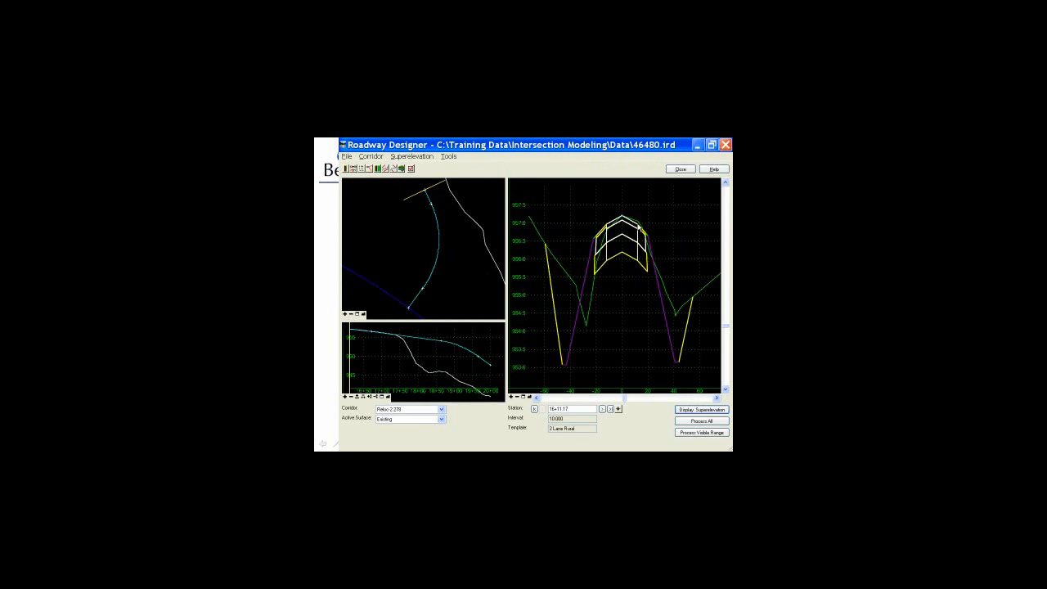
pyautogui.click(639, 228)
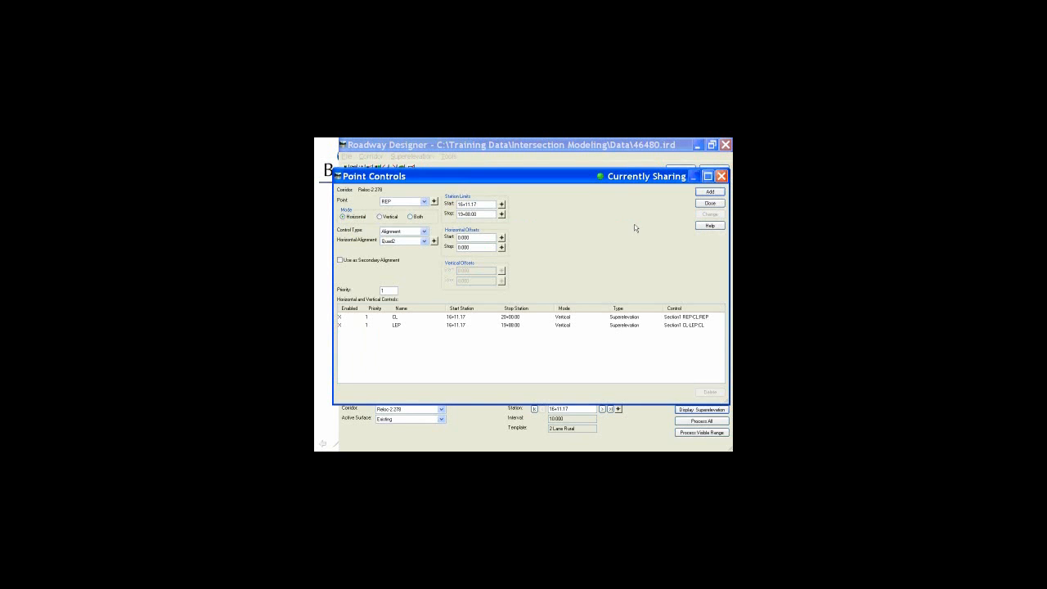
pyautogui.click(412, 217)
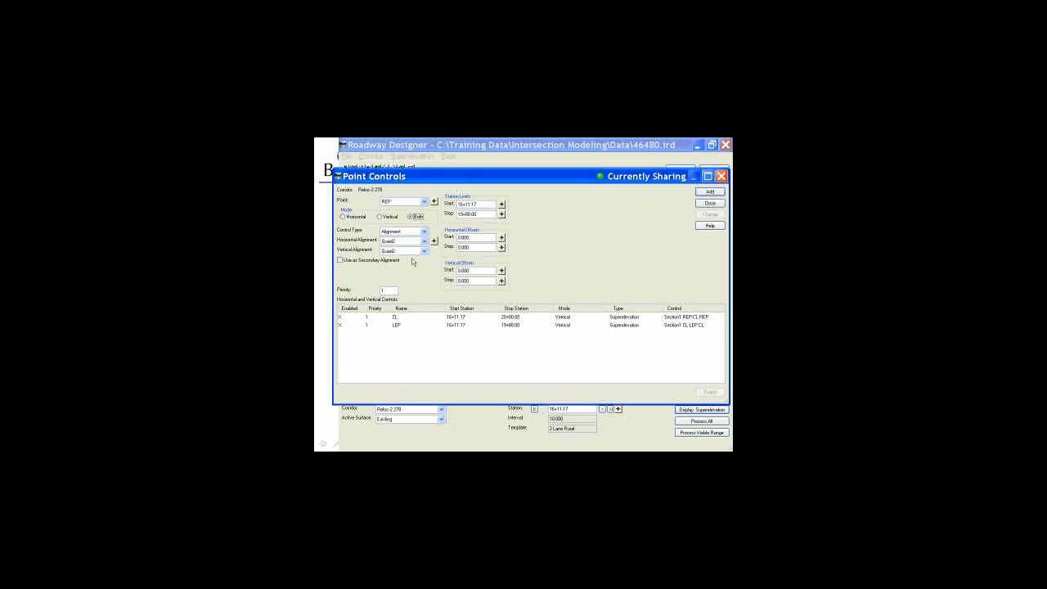
pyautogui.click(341, 260)
# - Pick the Quad1 curve return in the plan as the REP alignment and add the control starting at station 19+09.32
pyautogui.click(436, 241)
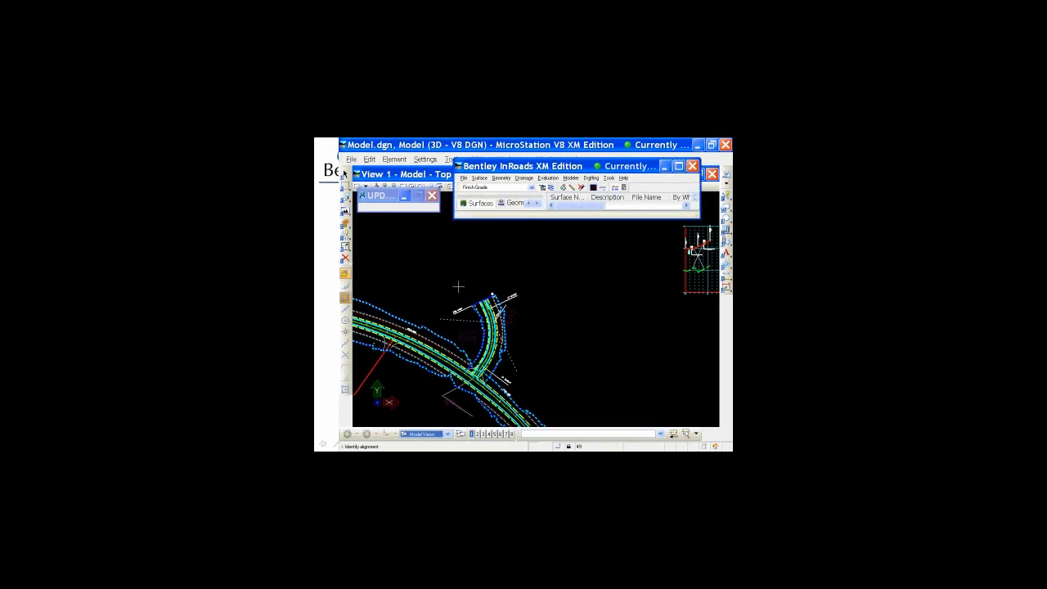
pyautogui.scroll(4, 475, 373)
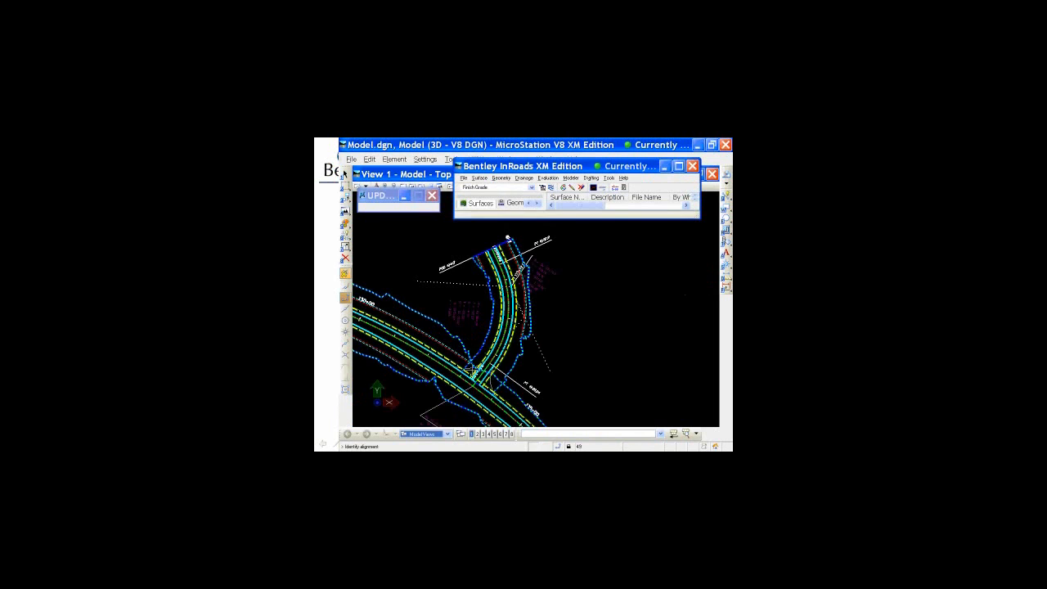
pyautogui.scroll(2, 473, 370)
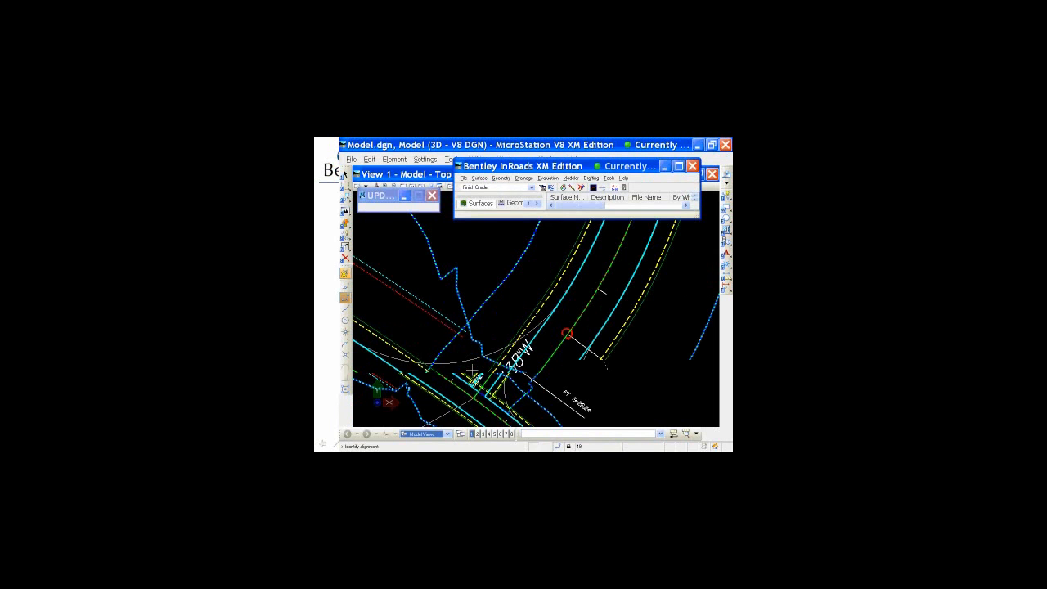
pyautogui.click(469, 360)
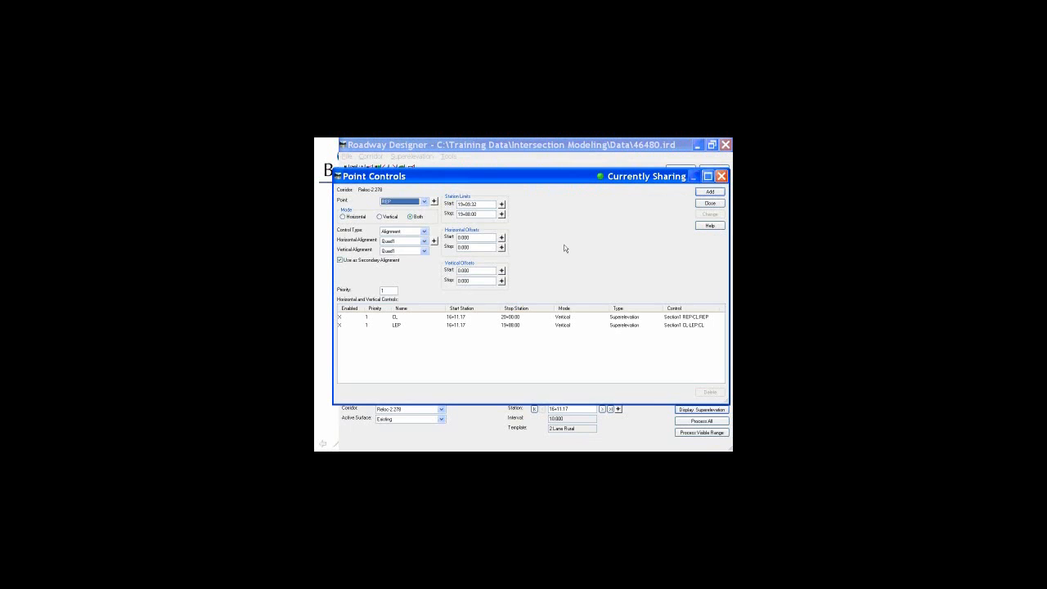
pyautogui.click(710, 192)
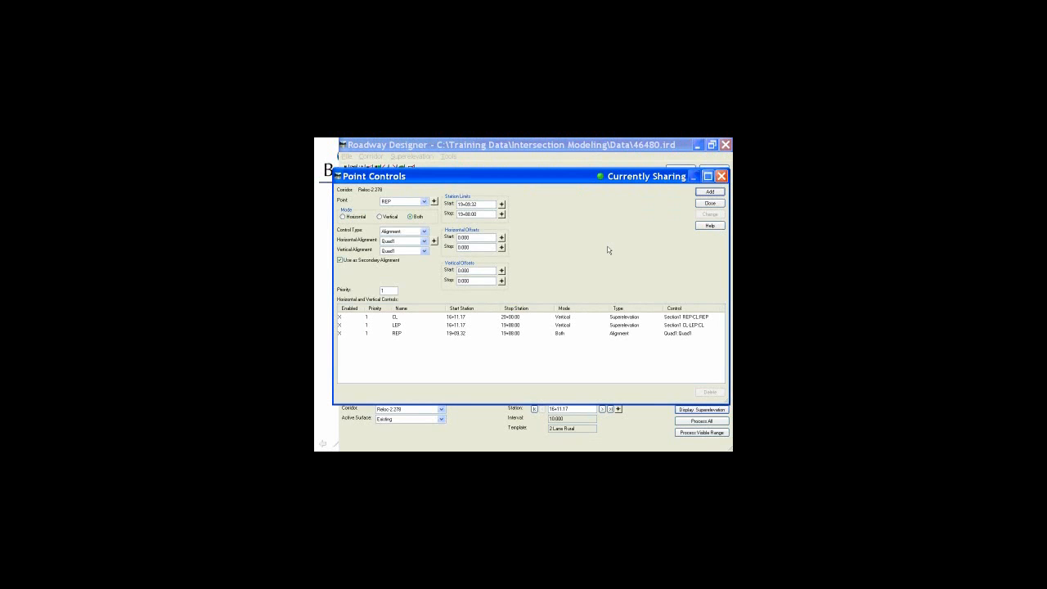
# - Add a secondary alignment point control for LEP in mode Both, following Quad2 from station 19+18.04
pyautogui.click(434, 202)
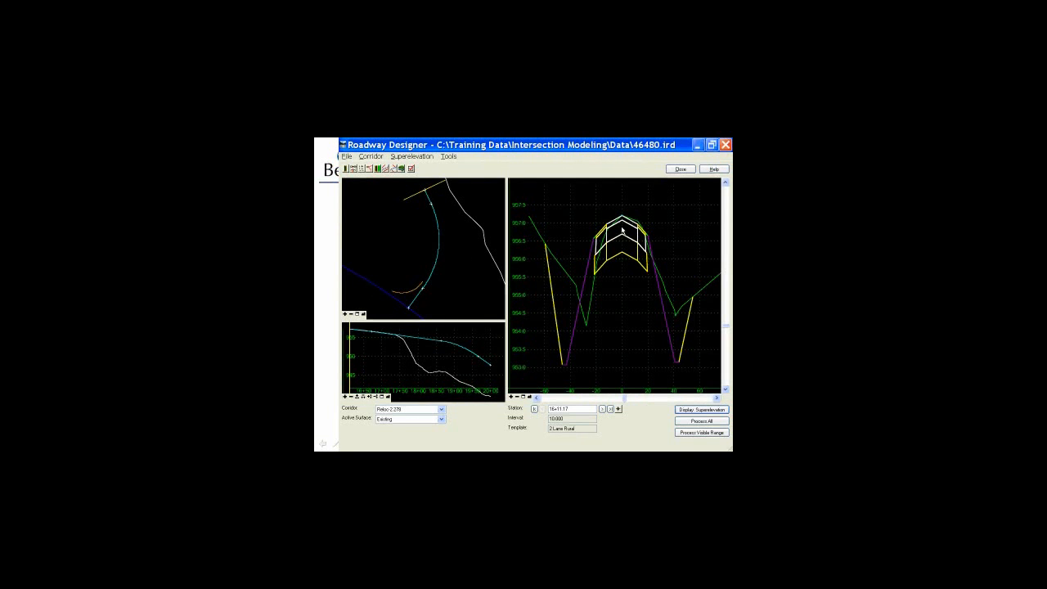
pyautogui.click(607, 224)
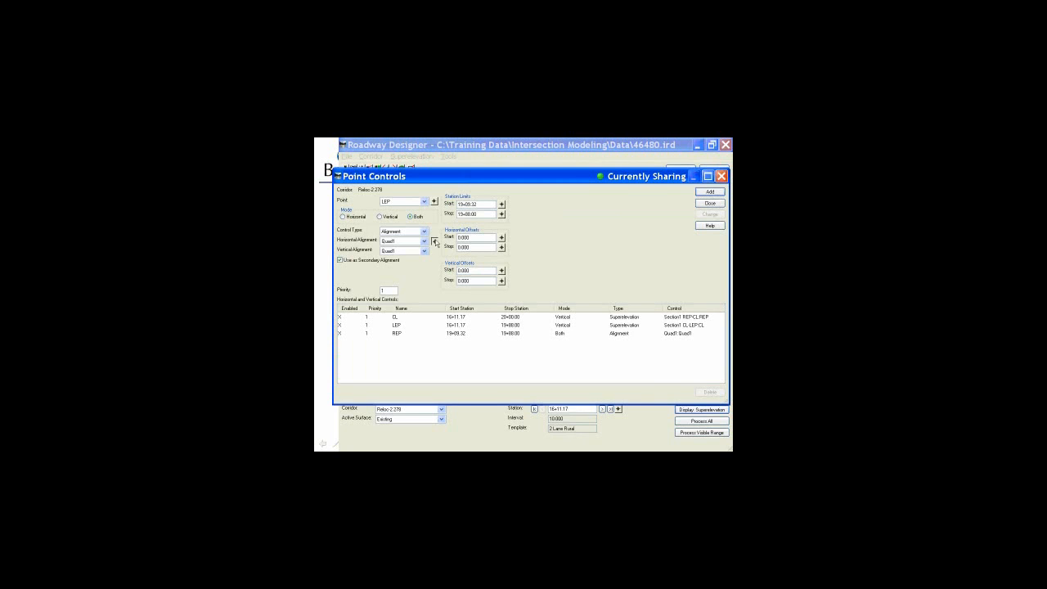
pyautogui.click(435, 242)
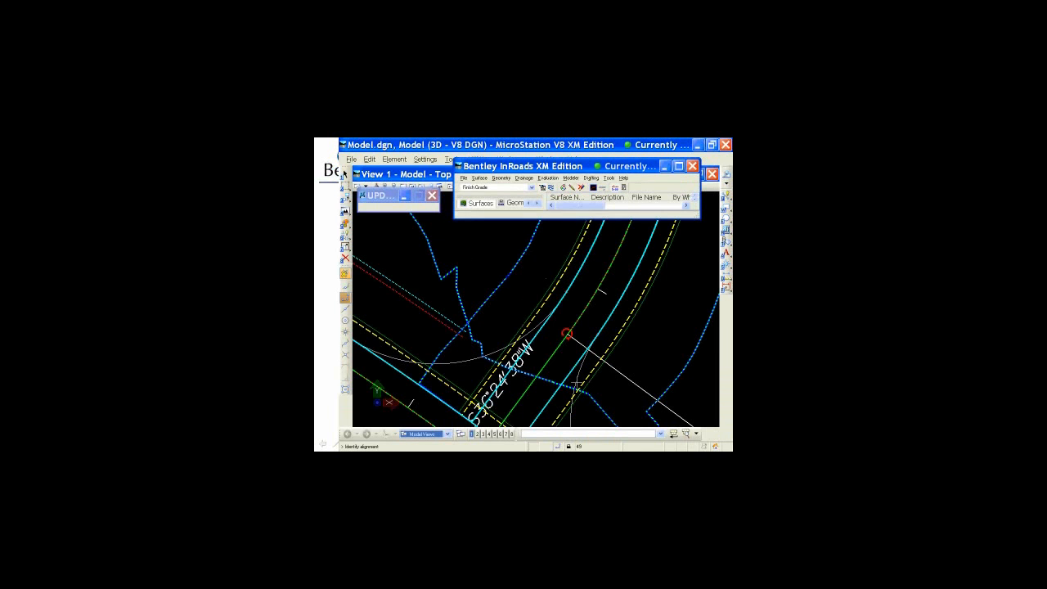
pyautogui.click(579, 383)
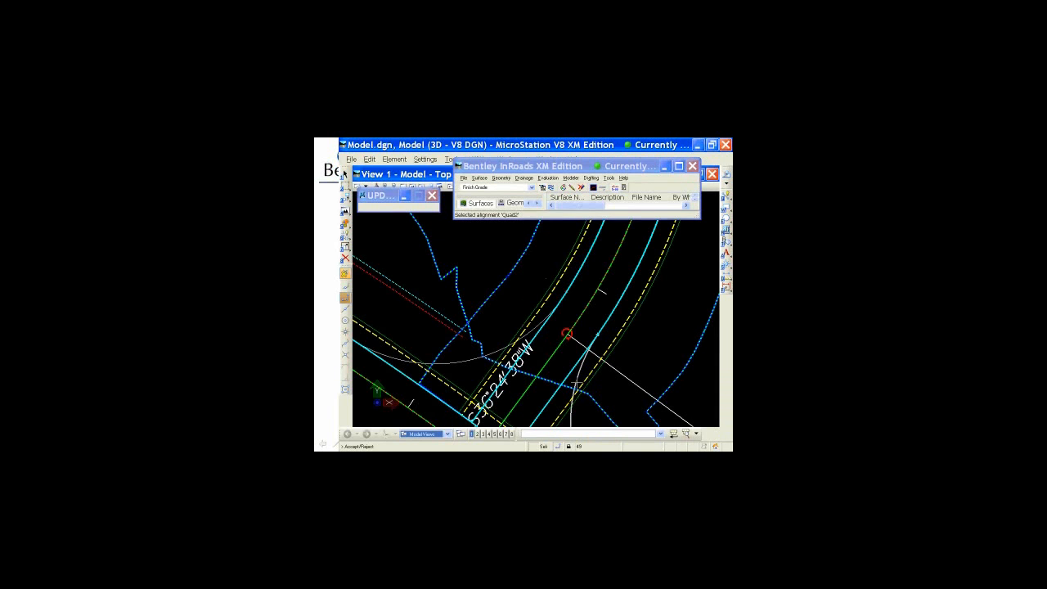
pyautogui.click(578, 384)
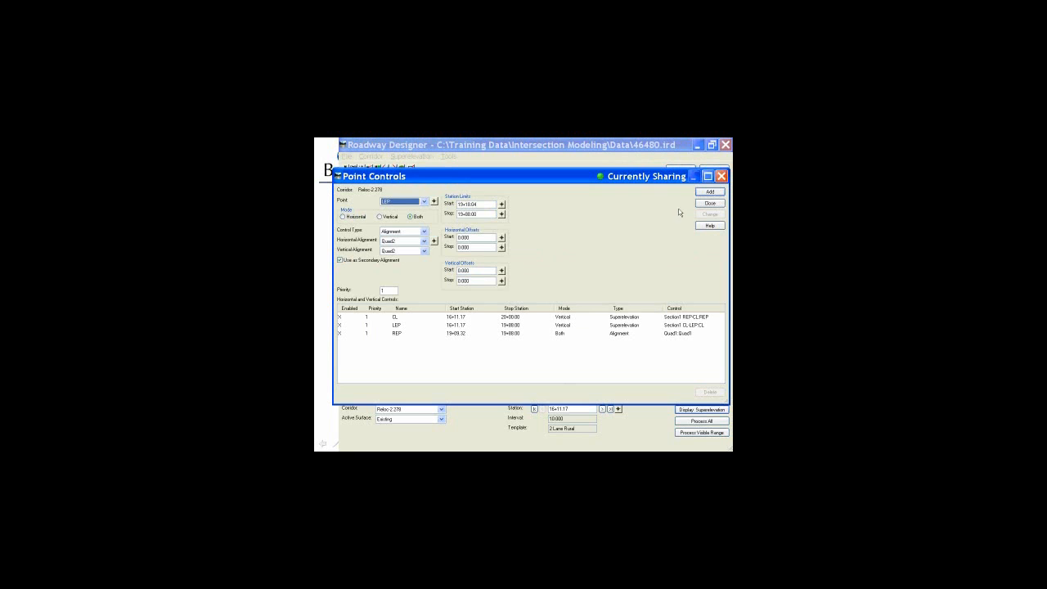
pyautogui.click(709, 193)
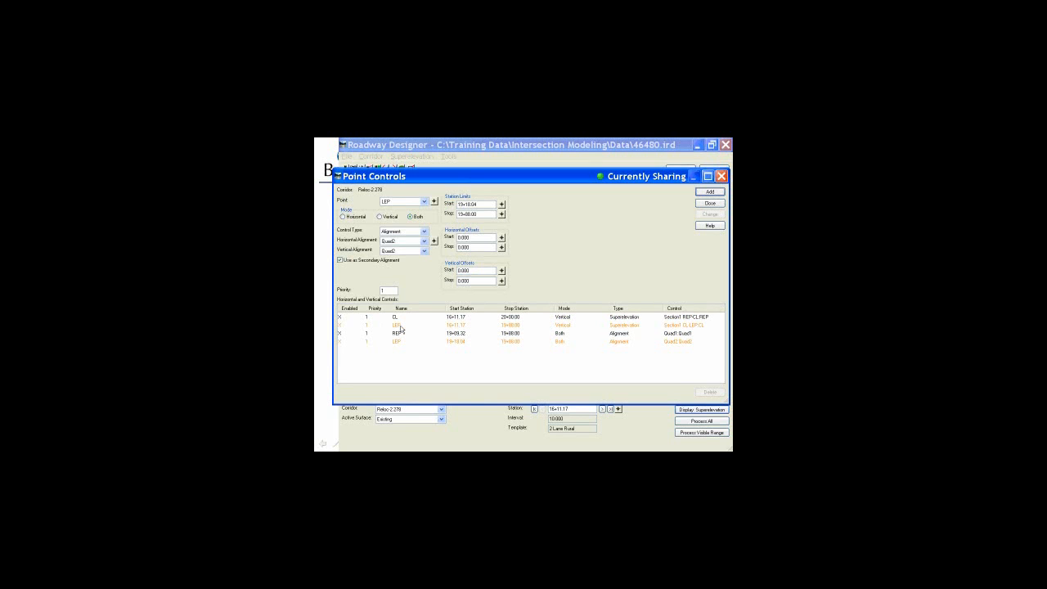
# - Set the LEP superelevation control's stop station to 19+18.04, picked where the Quad2 curve return begins
pyautogui.click(401, 326)
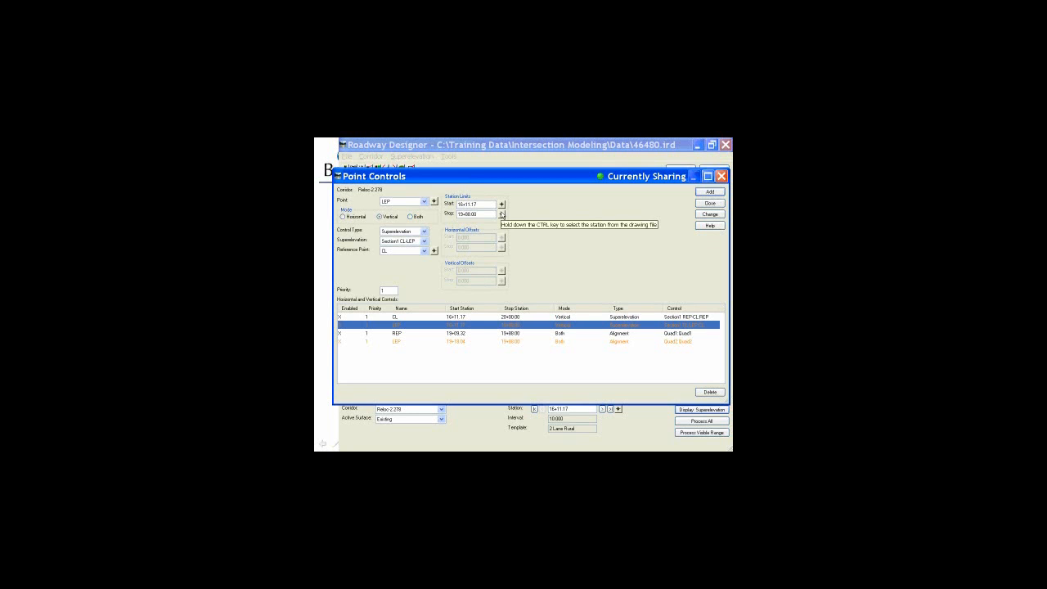
pyautogui.click(502, 215)
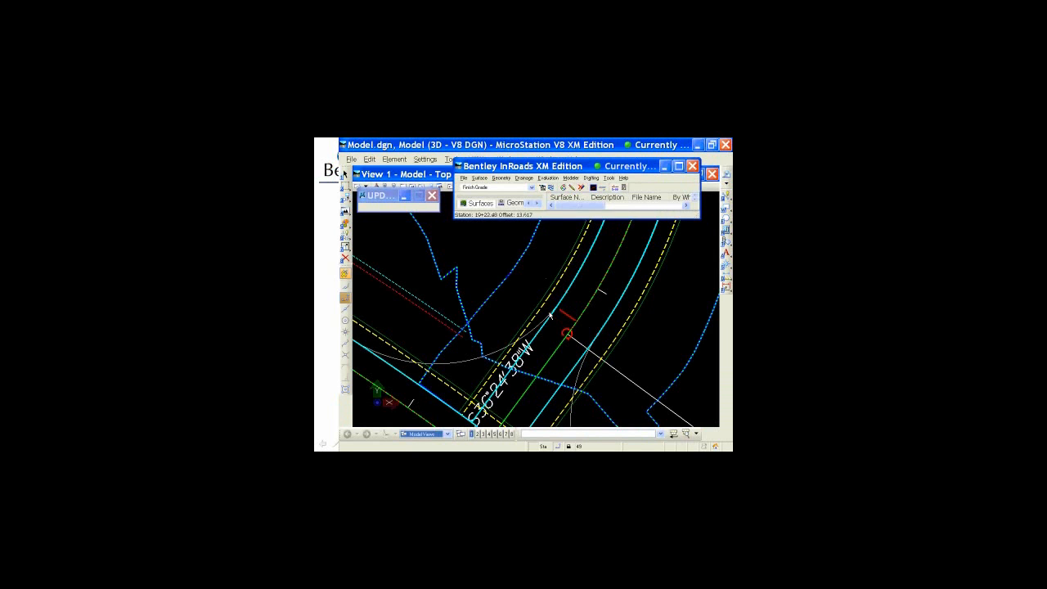
pyautogui.click(599, 334)
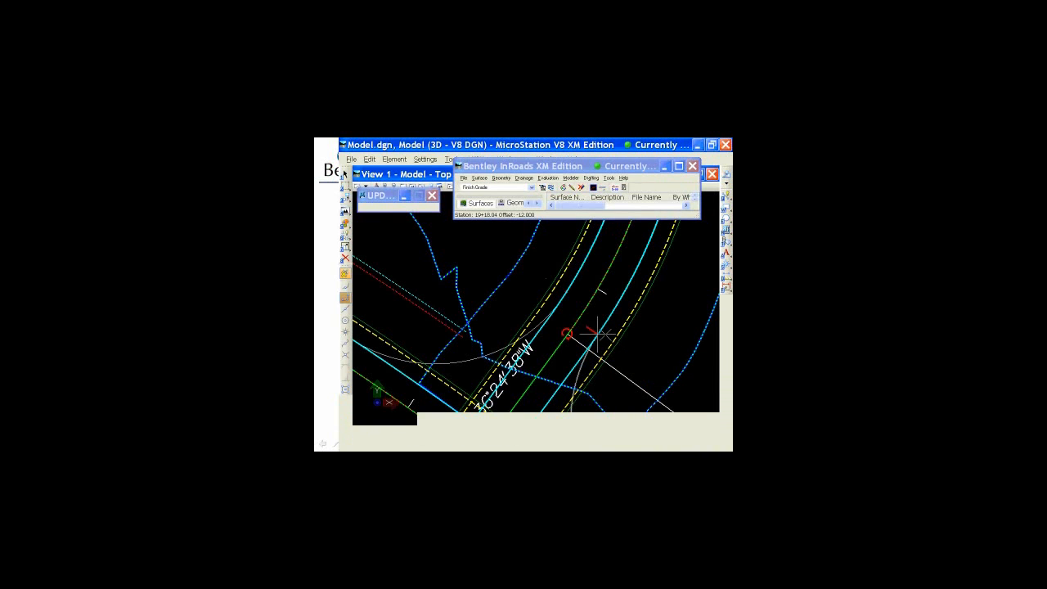
pyautogui.click(707, 217)
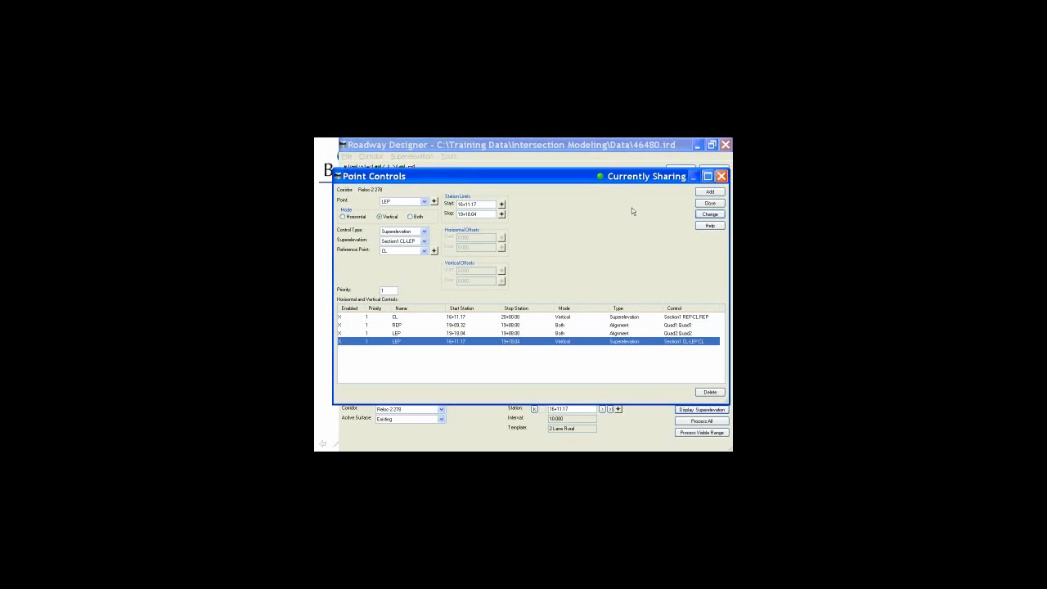
# - Close Point Controls and step through the corridor cross sections from station 18+70.00 to 19+20.00, examining the secondary alignments
pyautogui.click(711, 204)
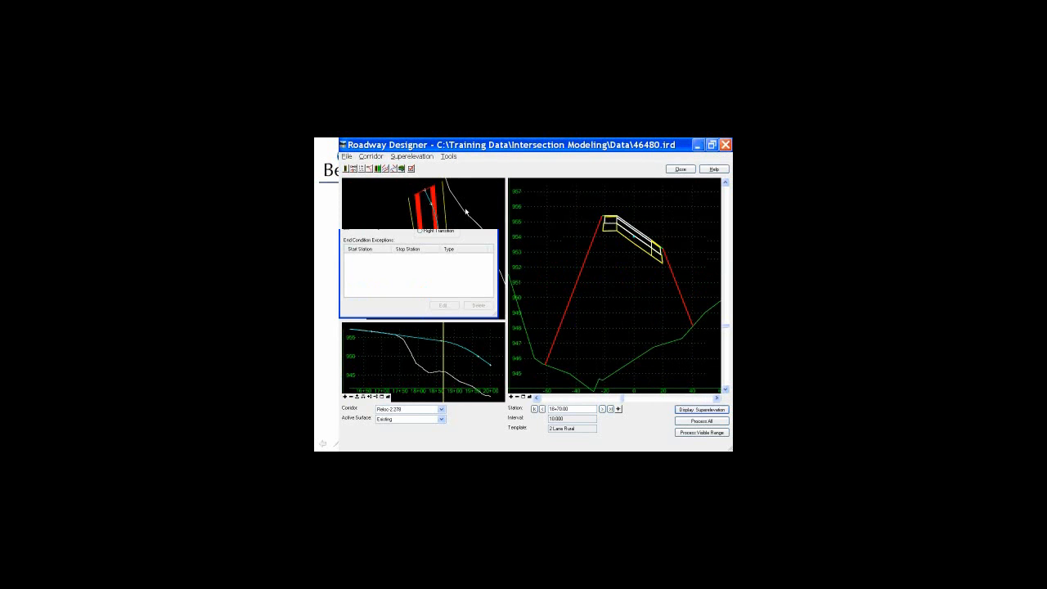
pyautogui.click(603, 409)
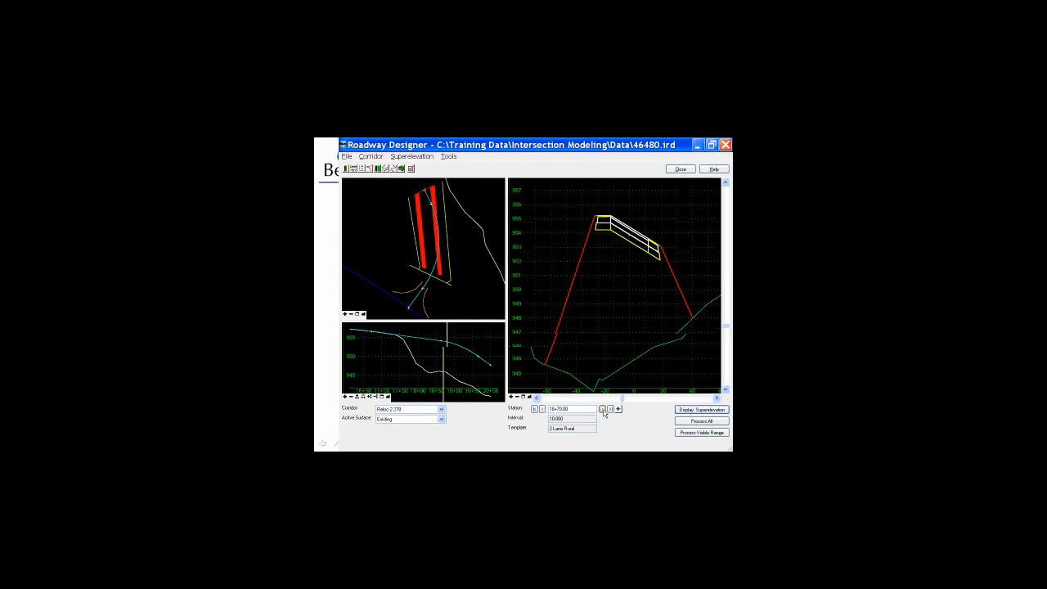
pyautogui.click(603, 410)
pyautogui.click(603, 410)
pyautogui.click(603, 409)
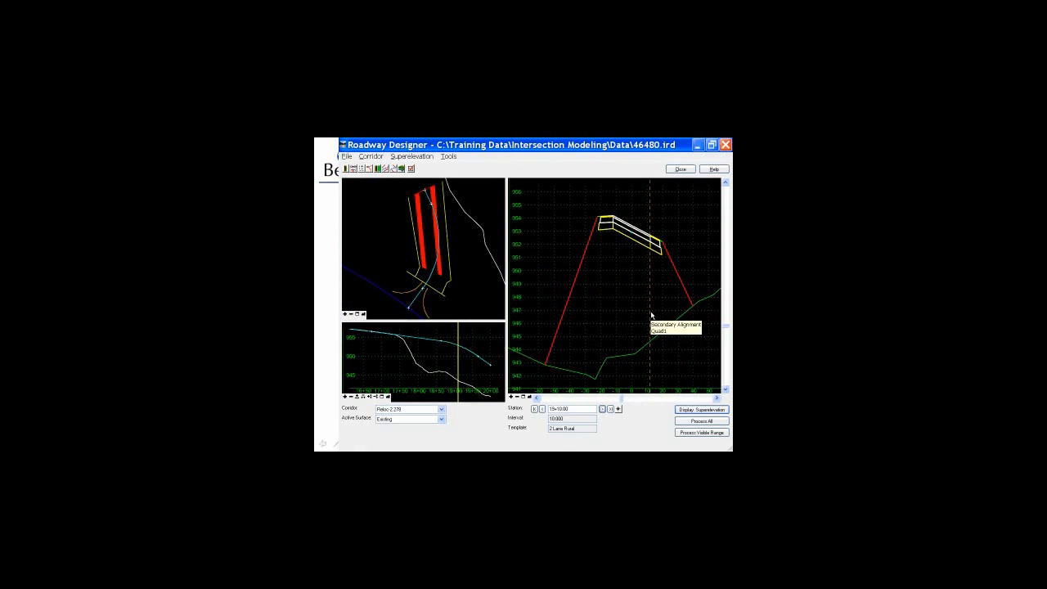
pyautogui.click(602, 409)
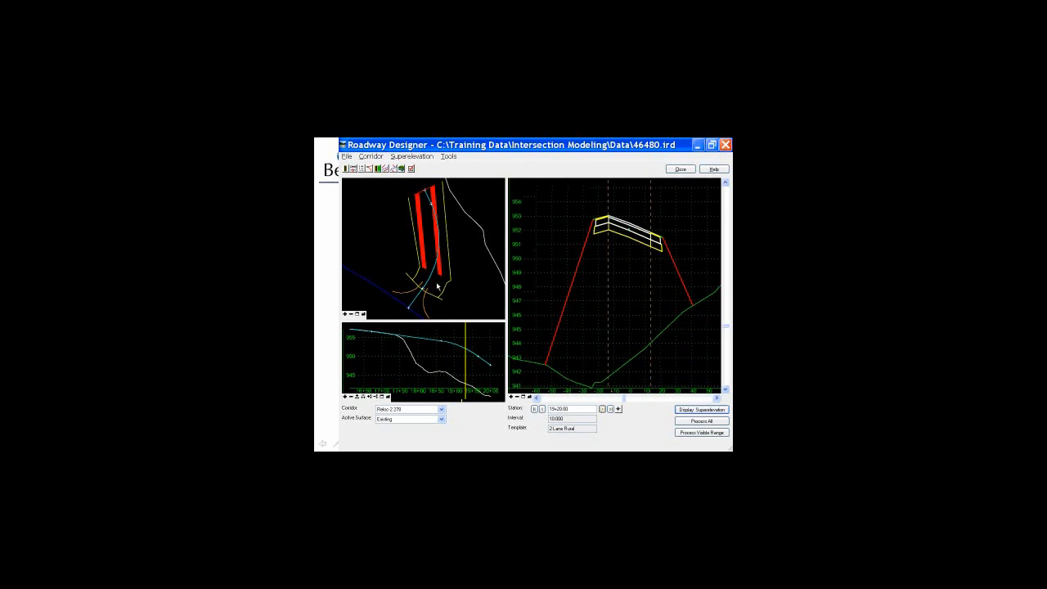
# - Step through the Reloc-2 278 cross sections from station 19+30.00 to the corridor end and back to 18+80.00, examining the pavement edges along the curve returns
pyautogui.moveTo(435, 282); pyautogui.dragTo(438, 236, button='middle')
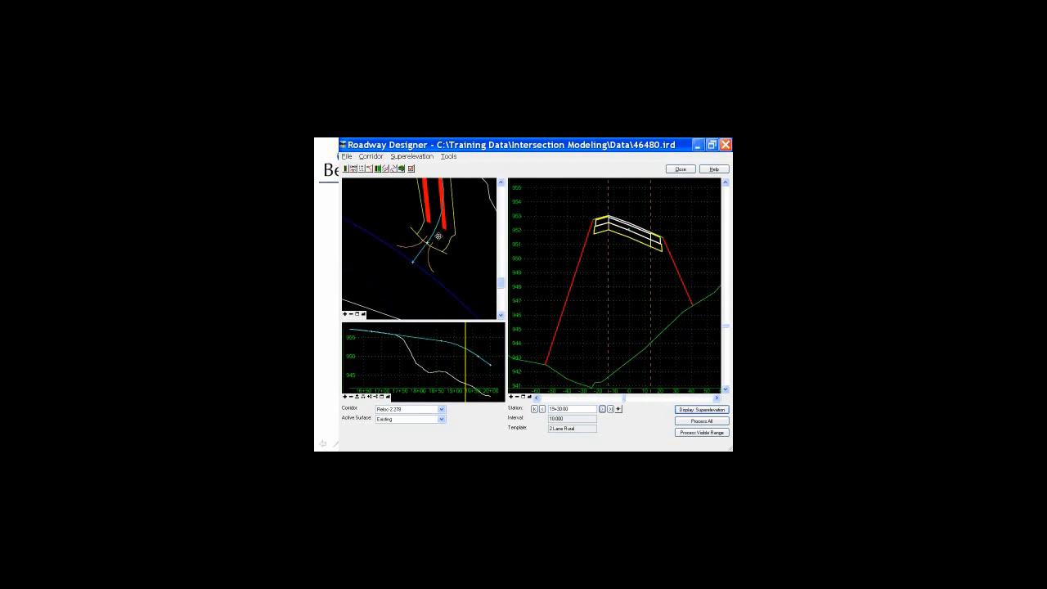
pyautogui.scroll(4, 431, 238)
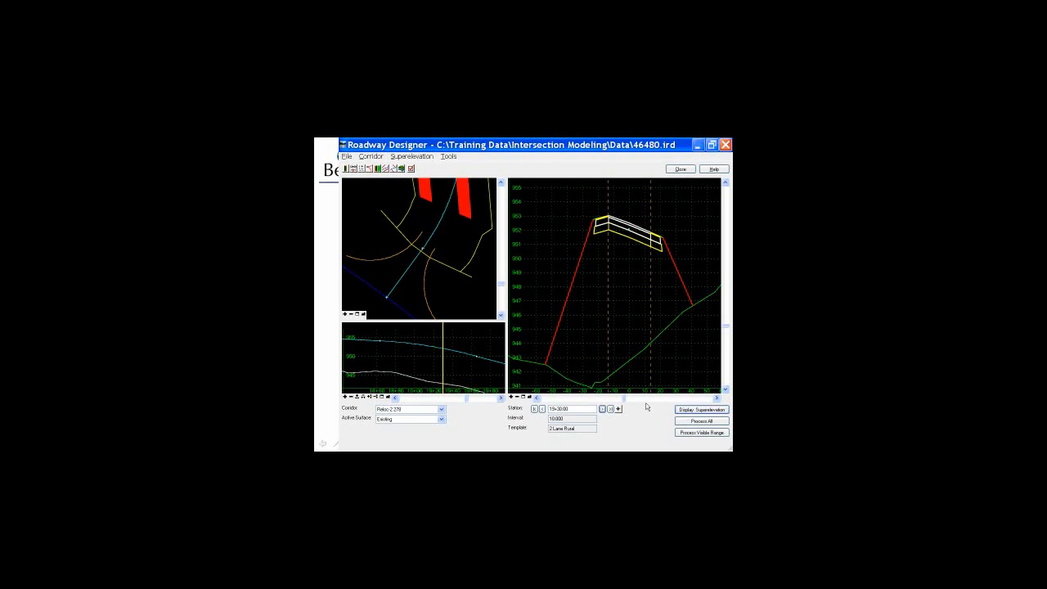
pyautogui.click(602, 409)
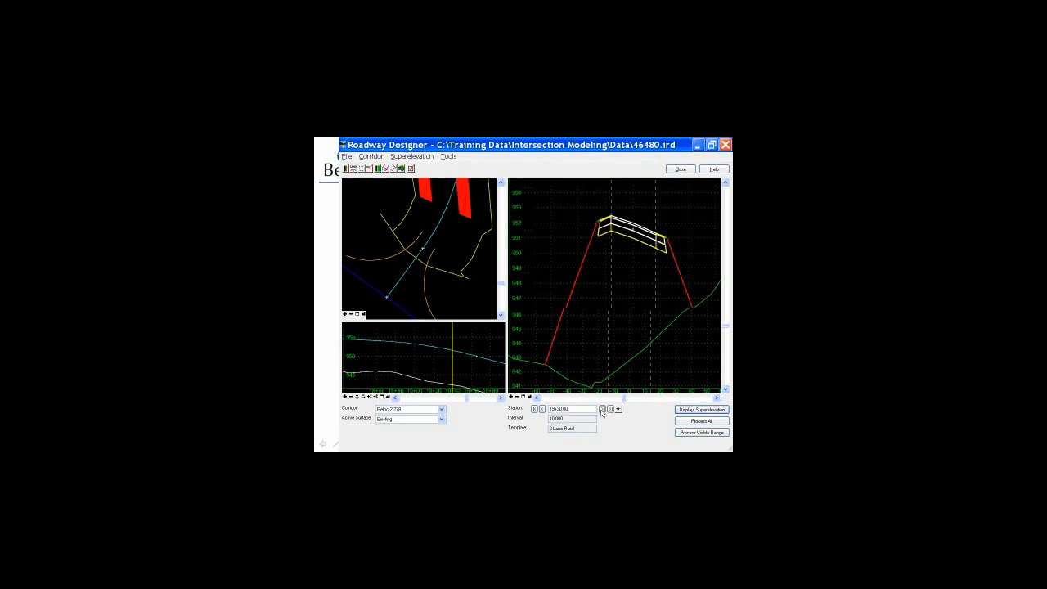
pyautogui.click(602, 410)
pyautogui.click(603, 411)
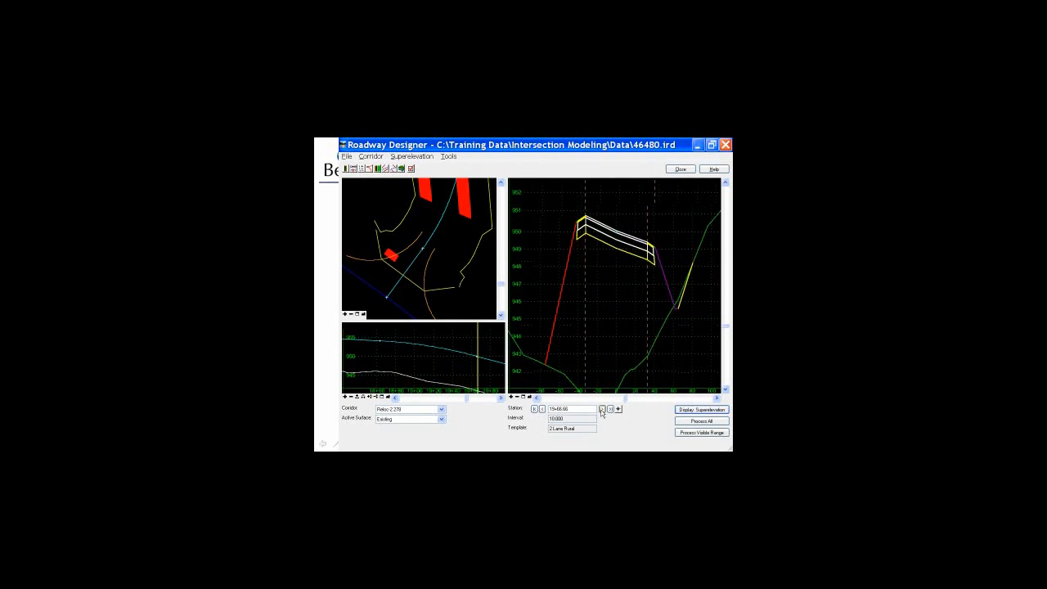
pyautogui.click(602, 411)
pyautogui.click(602, 411)
pyautogui.click(603, 411)
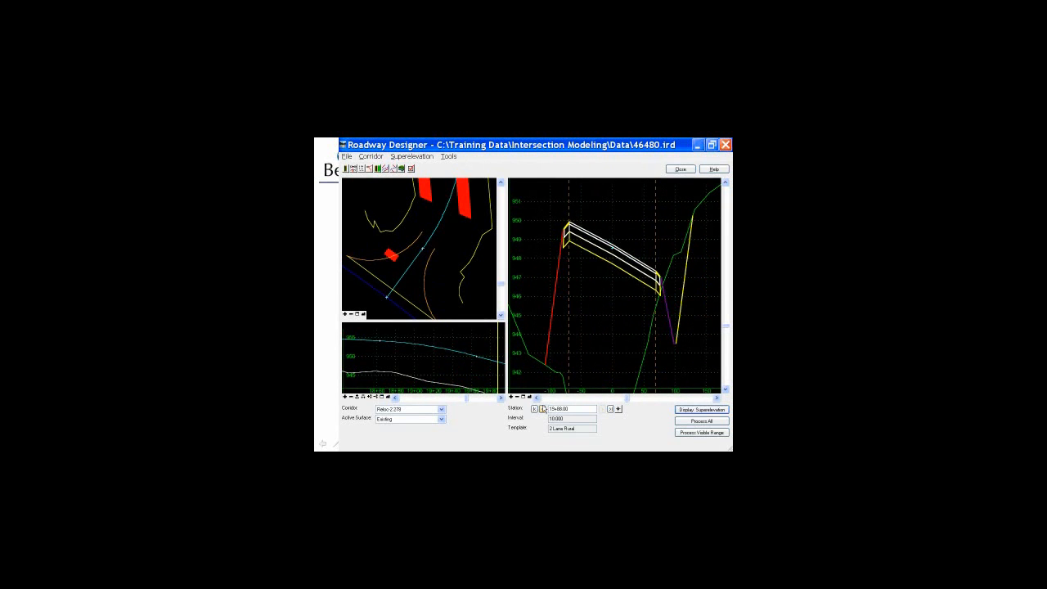
pyautogui.click(541, 409)
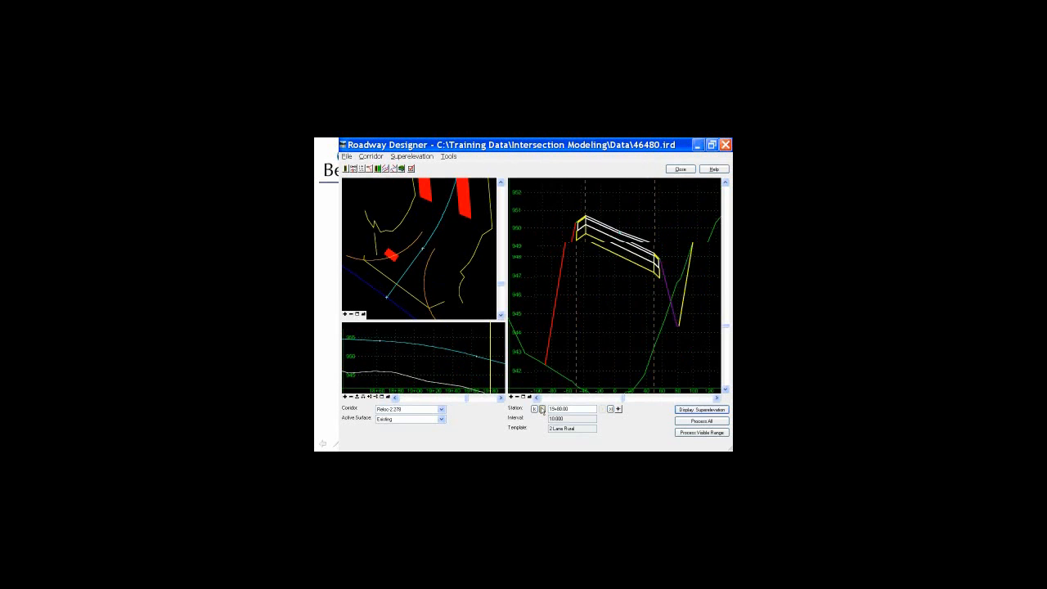
pyautogui.click(542, 409)
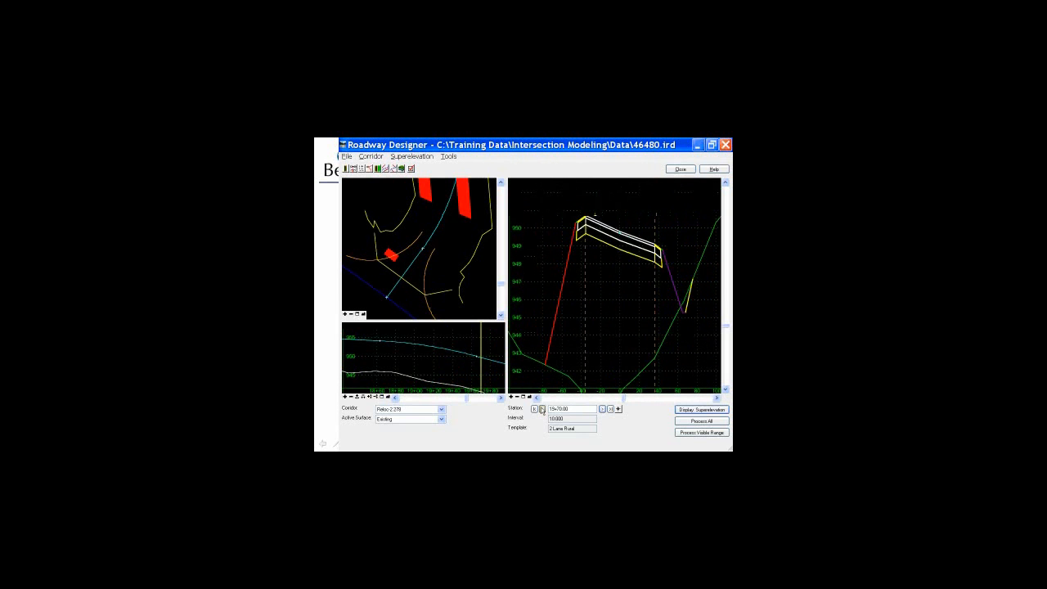
pyautogui.click(542, 409)
pyautogui.click(542, 409)
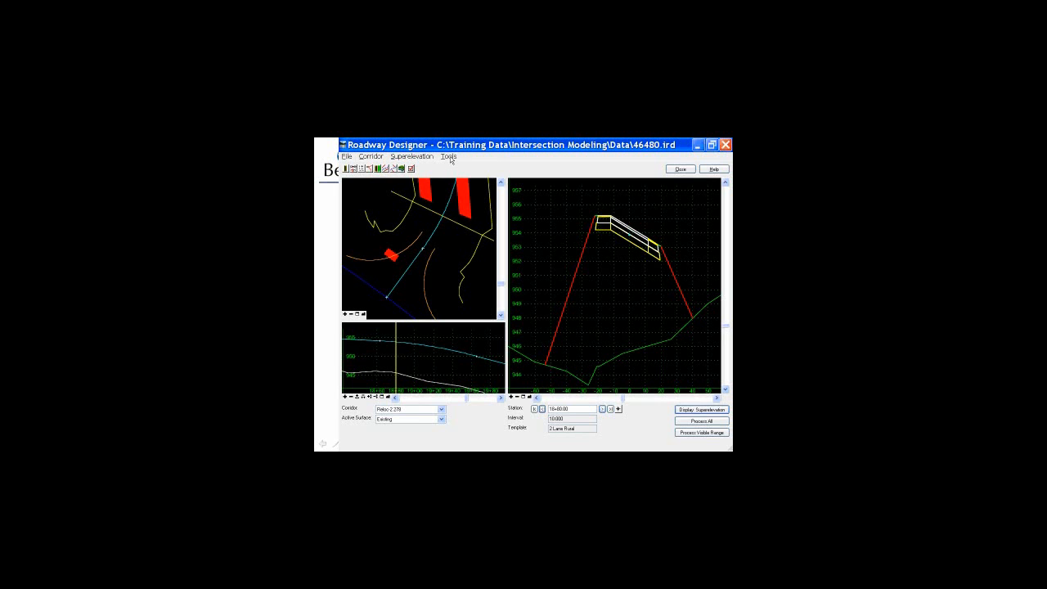
# - Alias the <Active Surface> target to Corridor - CL-278 first and Surface - Existing second, leaving Use Closest off
pyautogui.click(450, 157)
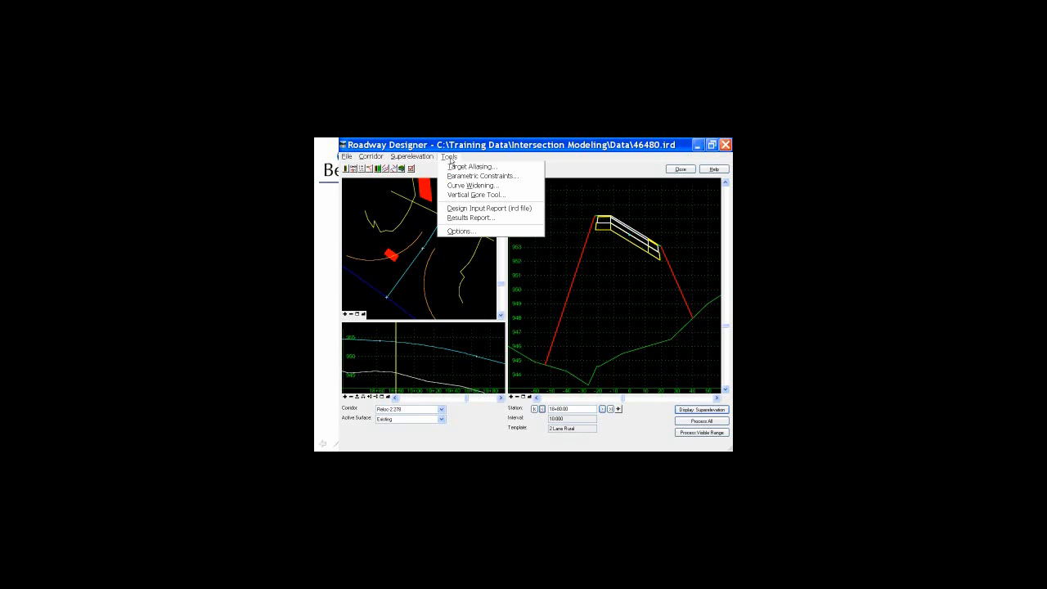
pyautogui.click(454, 167)
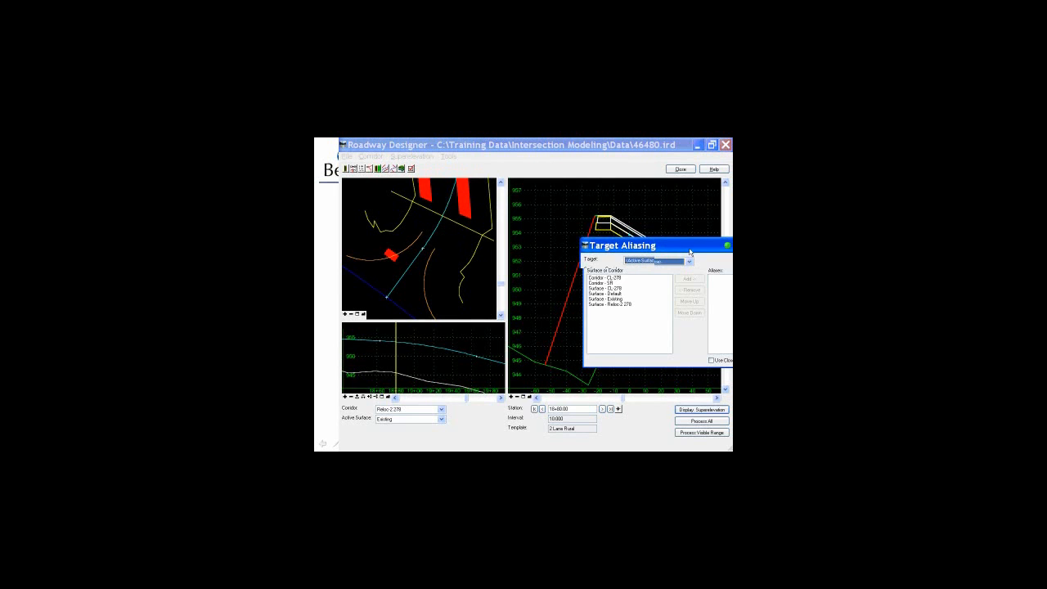
pyautogui.moveTo(690, 252); pyautogui.dragTo(512, 201)
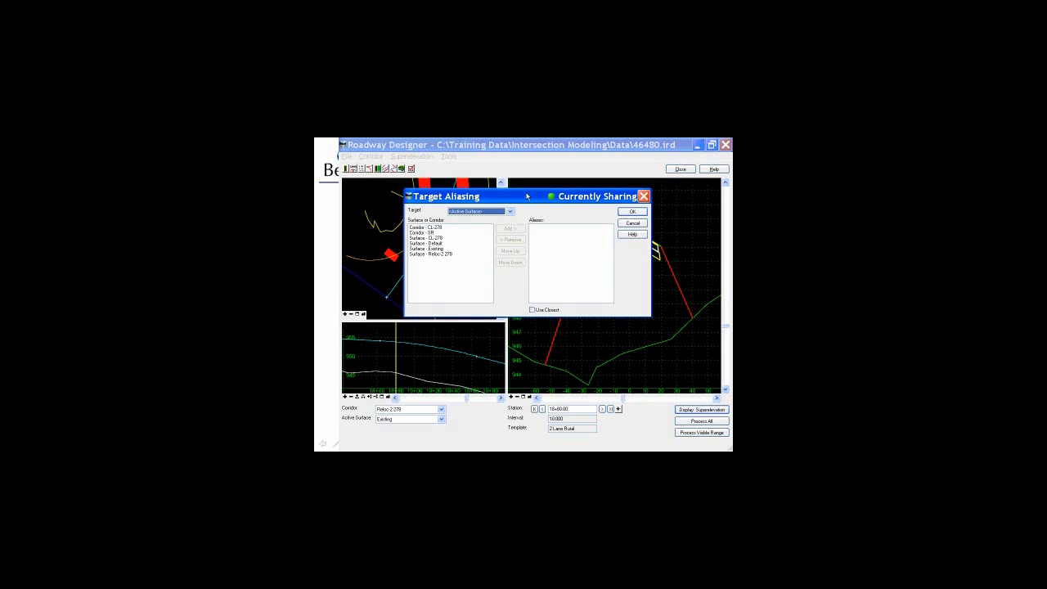
pyautogui.click(424, 227)
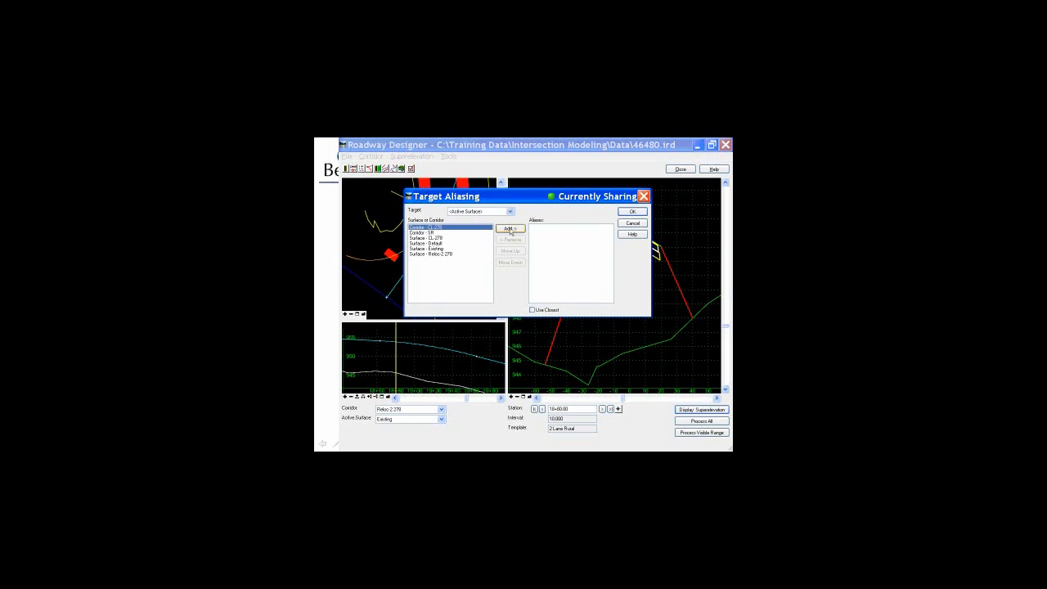
pyautogui.click(509, 229)
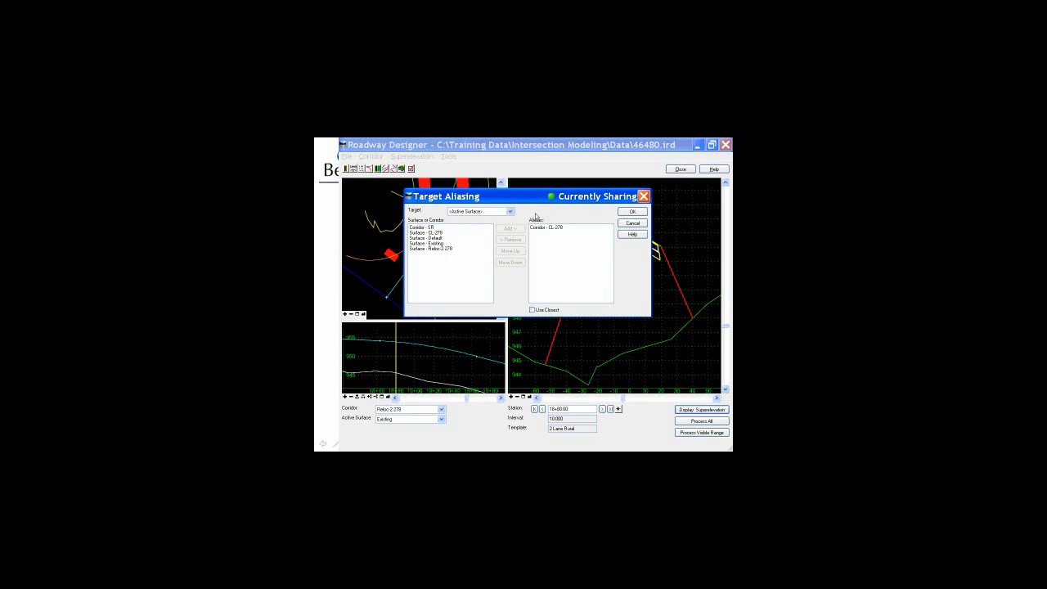
pyautogui.click(434, 243)
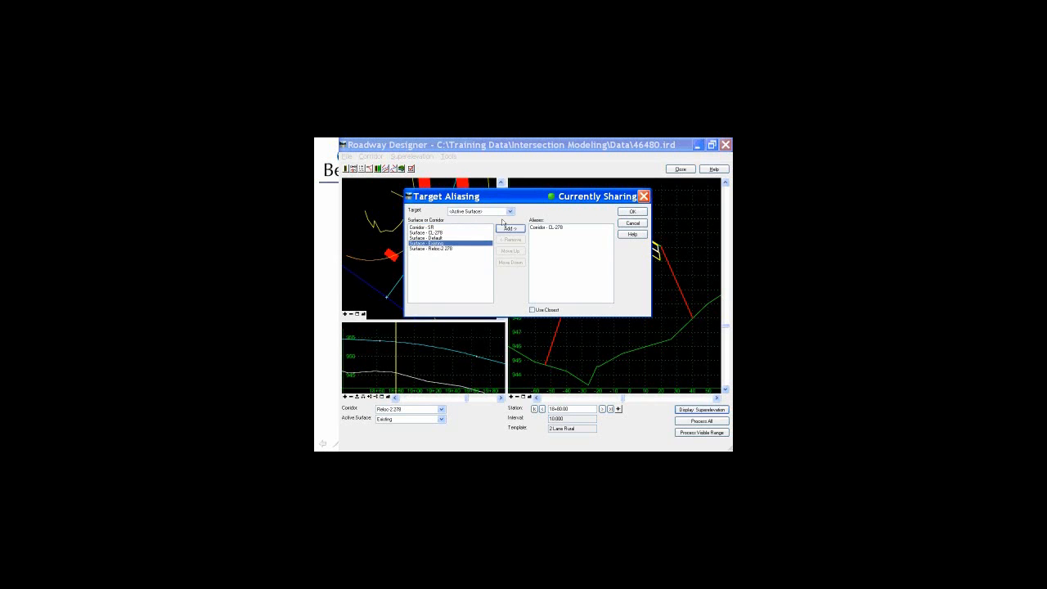
pyautogui.click(514, 231)
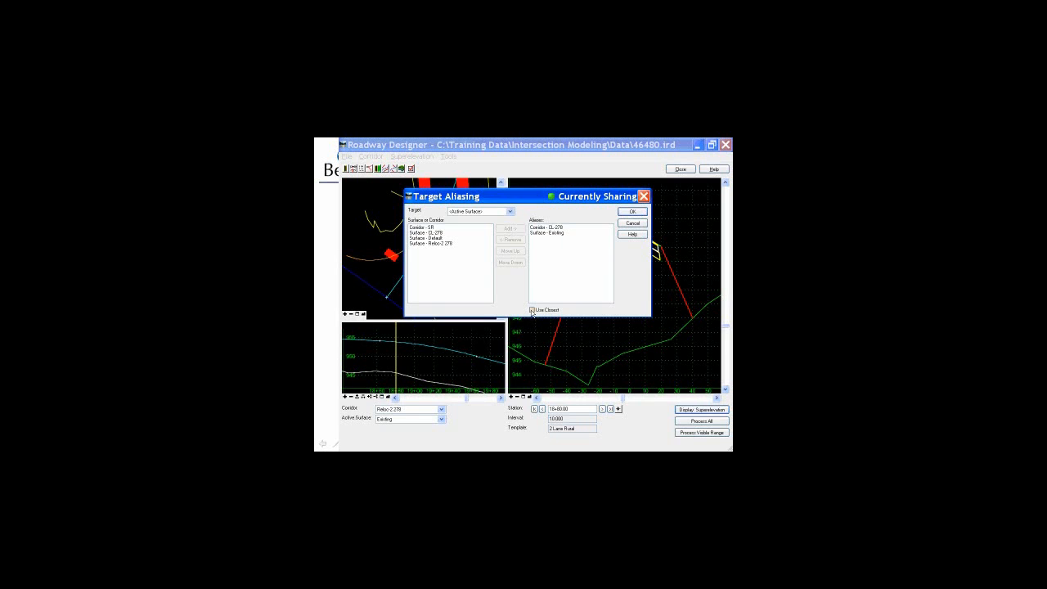
pyautogui.click(541, 233)
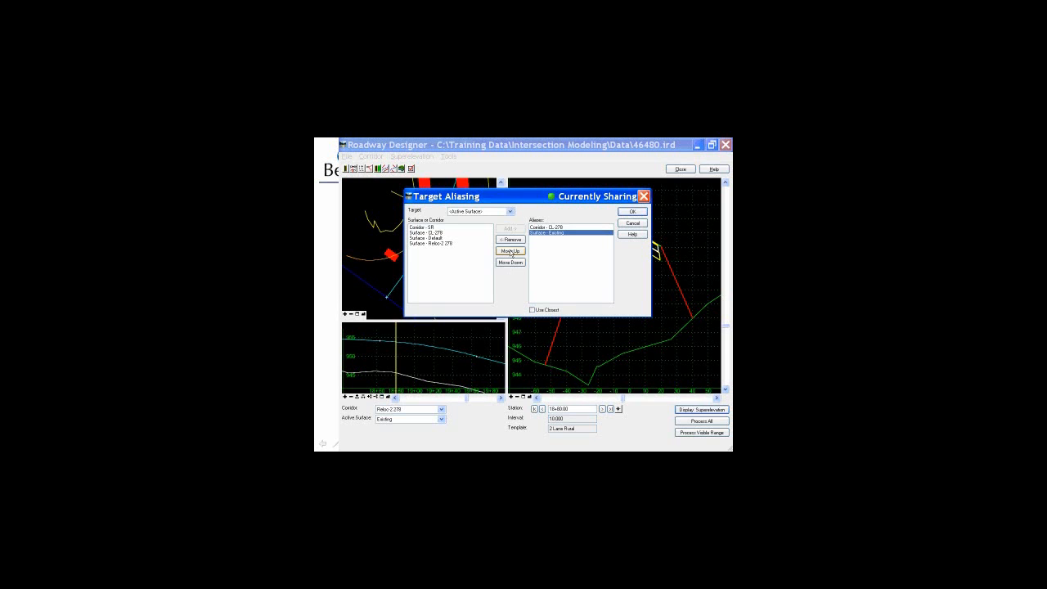
pyautogui.click(634, 212)
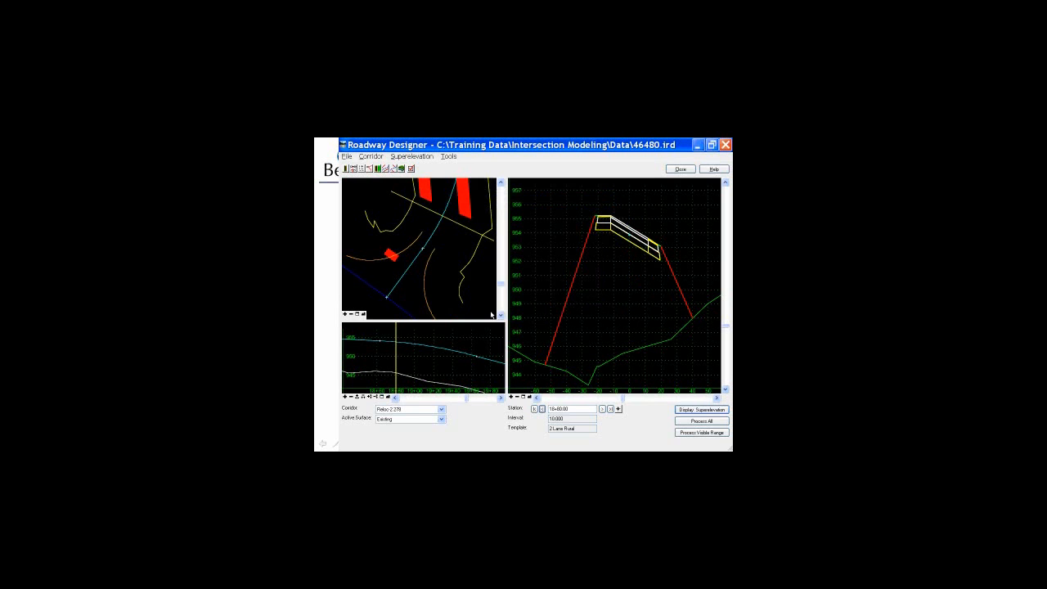
# - Switch to the CL-278 corridor and back to Reloc-2 278, then process the whole side-road corridor with the new target aliases
pyautogui.click(410, 409)
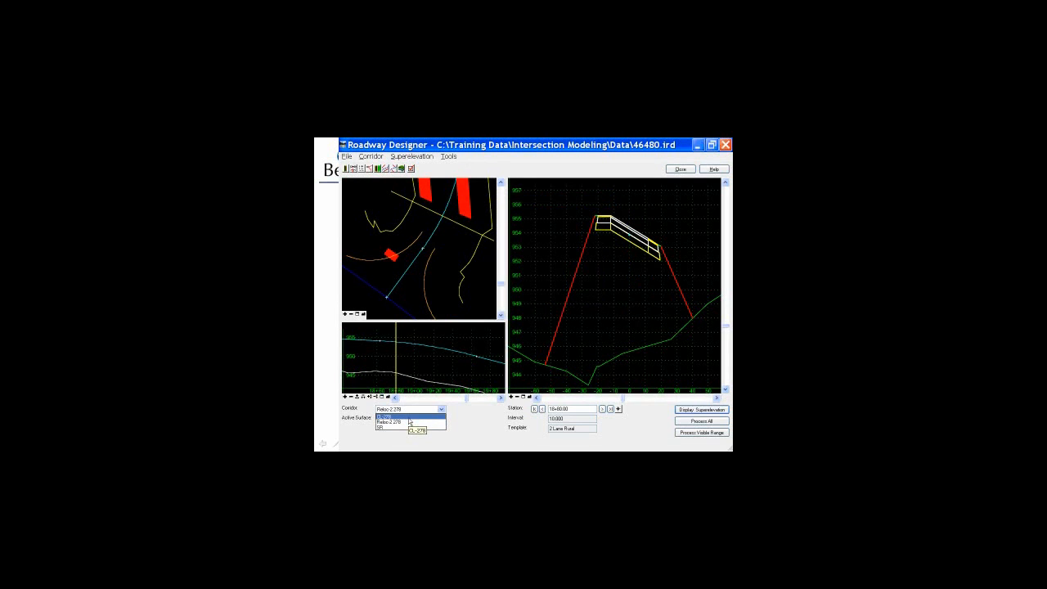
pyautogui.click(409, 418)
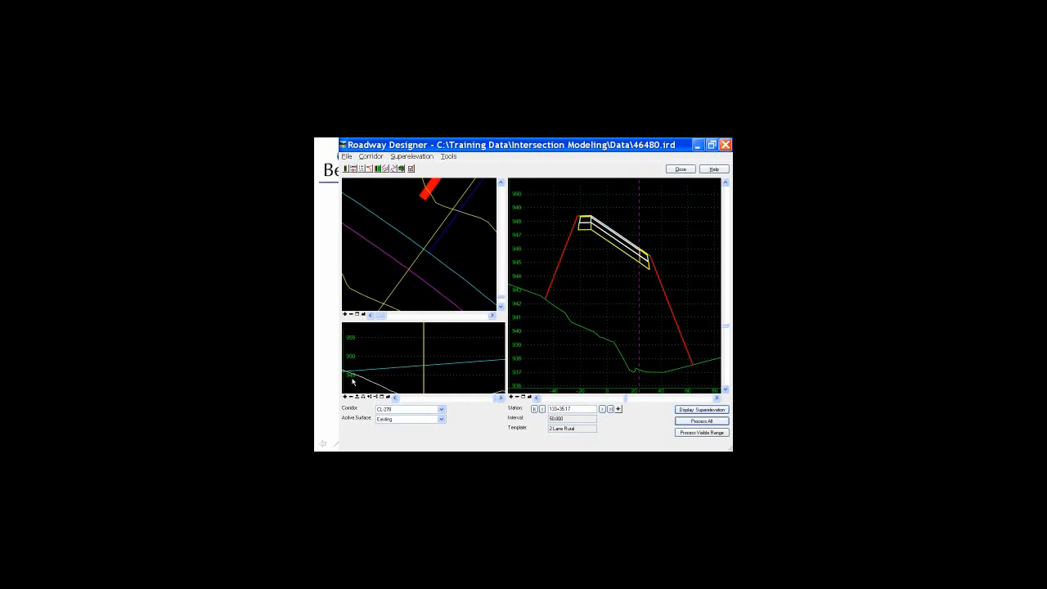
pyautogui.click(413, 410)
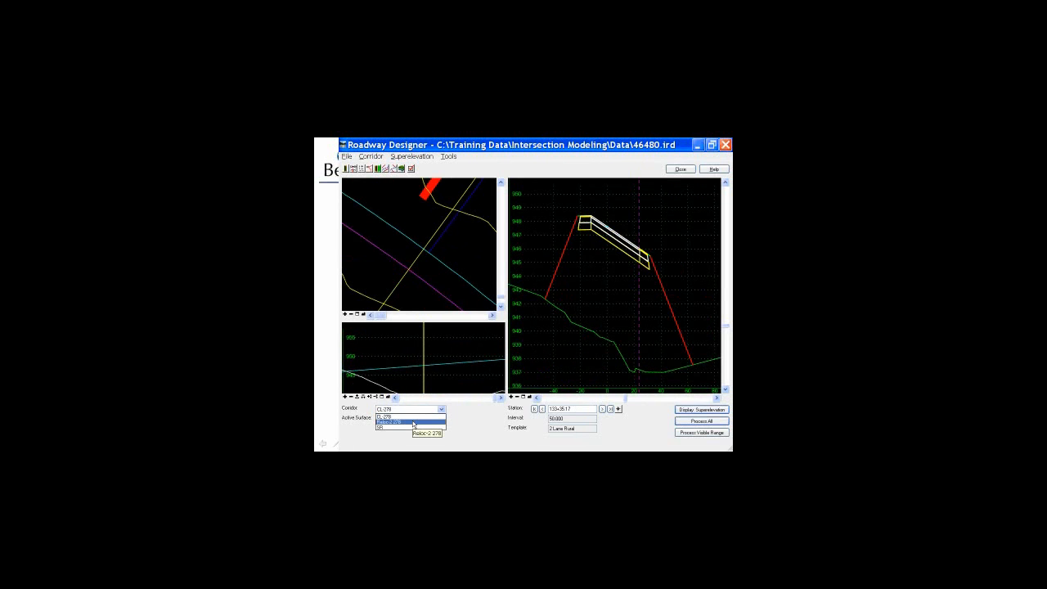
pyautogui.click(414, 423)
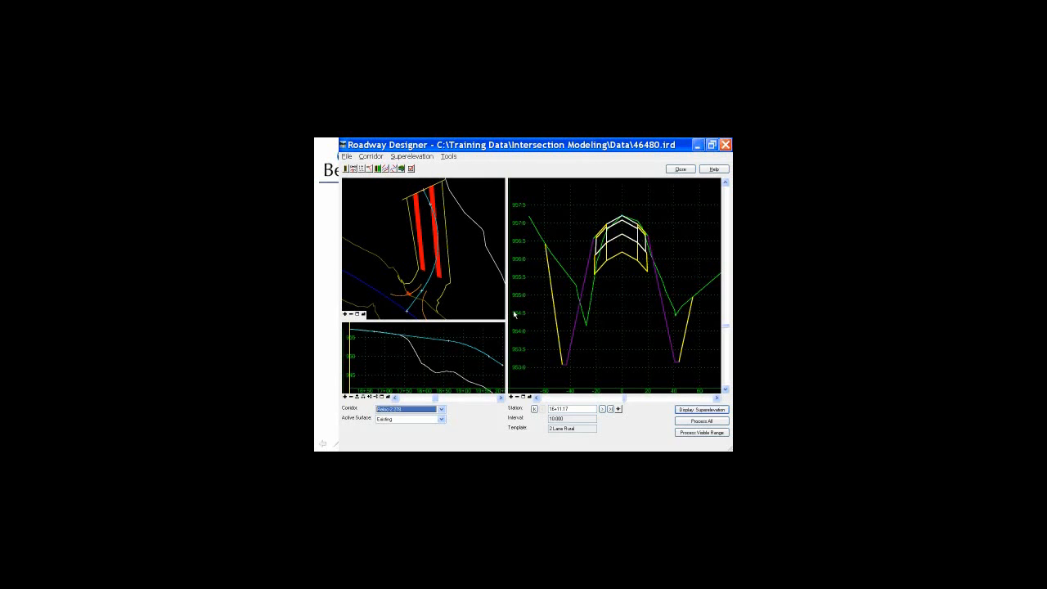
pyautogui.click(697, 422)
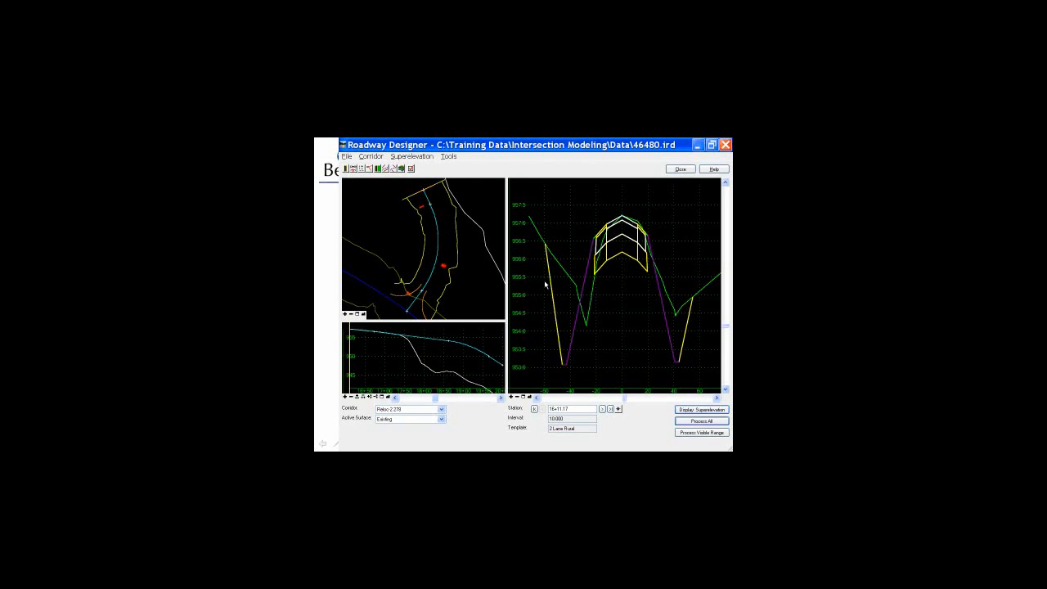
# - Step through the reprocessed Reloc-2 278 cross sections to the last station, examining how the side slopes meet the CL-278 corridor
pyautogui.doubleClick(433, 288)
pyautogui.click(603, 410)
pyautogui.click(602, 410)
pyautogui.click(602, 409)
pyautogui.click(602, 410)
pyautogui.click(603, 409)
pyautogui.click(602, 410)
pyautogui.click(602, 410)
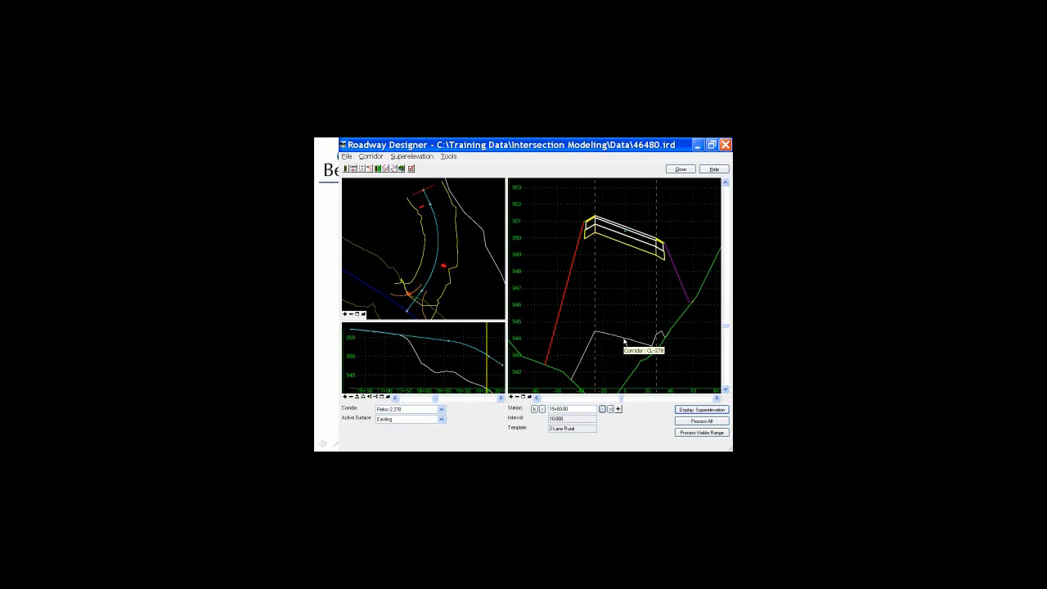
pyautogui.click(603, 410)
pyautogui.click(604, 410)
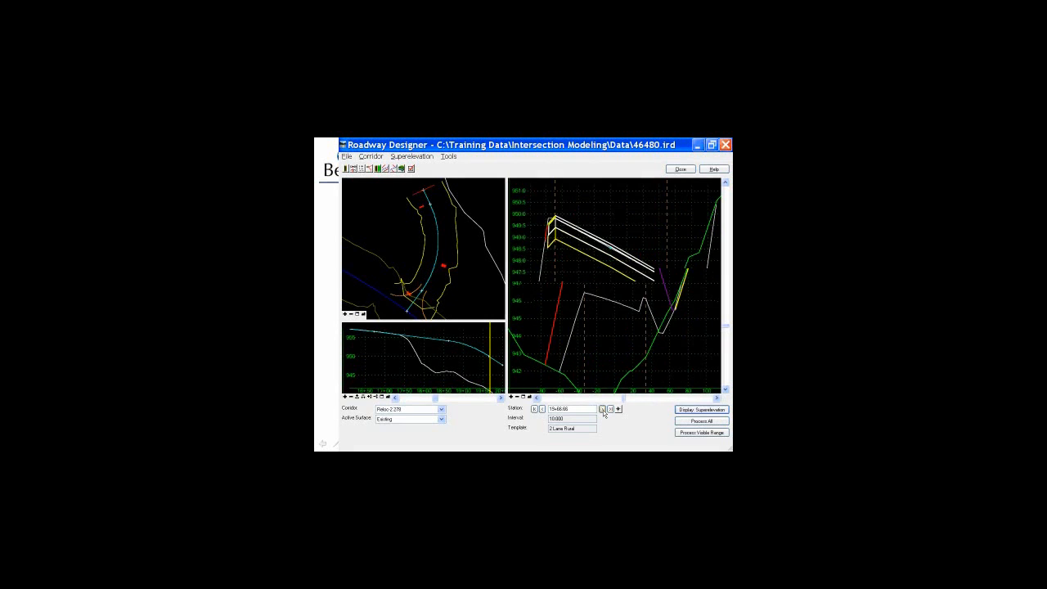
pyautogui.click(543, 410)
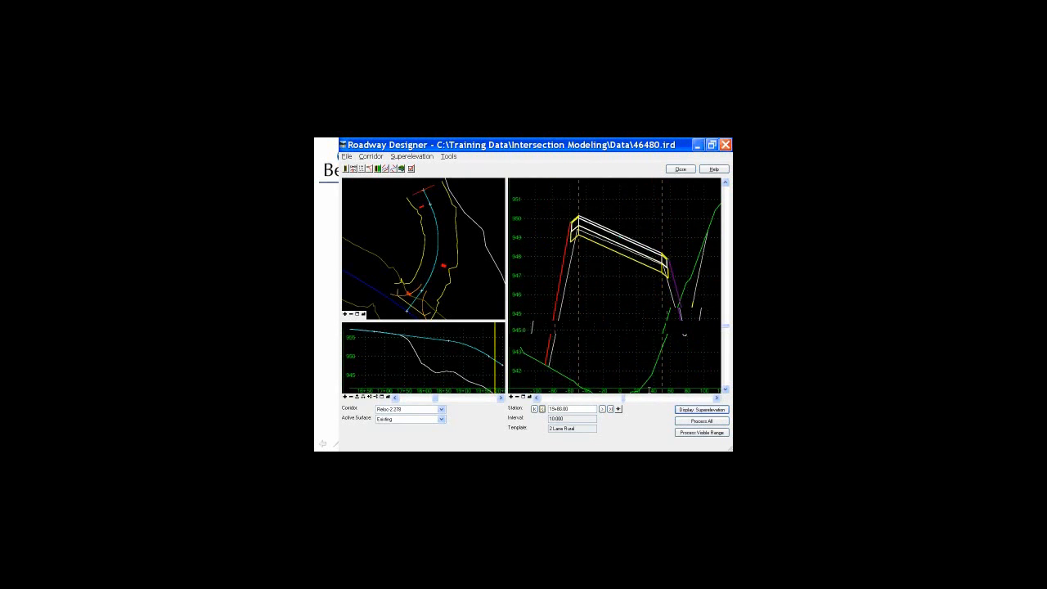
pyautogui.click(604, 409)
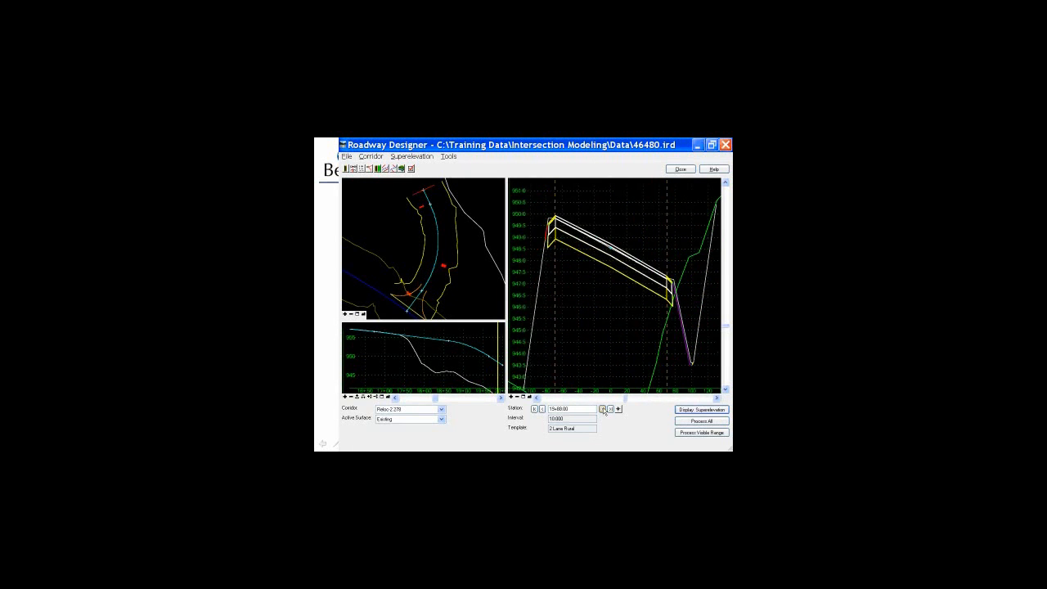
pyautogui.click(604, 409)
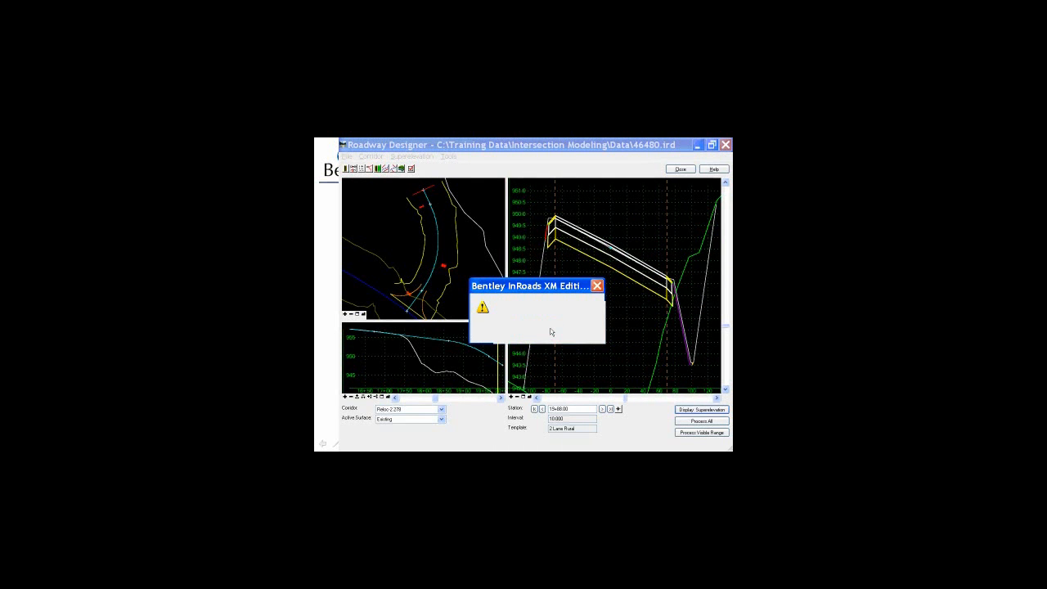
pyautogui.click(551, 332)
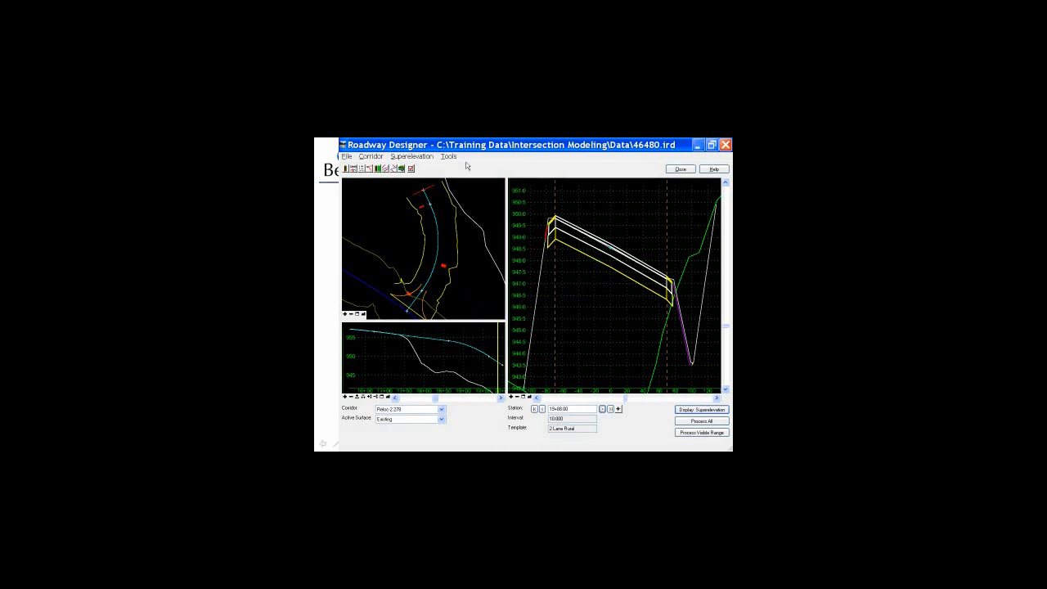
# - Minimize Roadway Designer and turn off the plan display of all features for the Reloc-2 278 and CL-278 surfaces
pyautogui.click(697, 145)
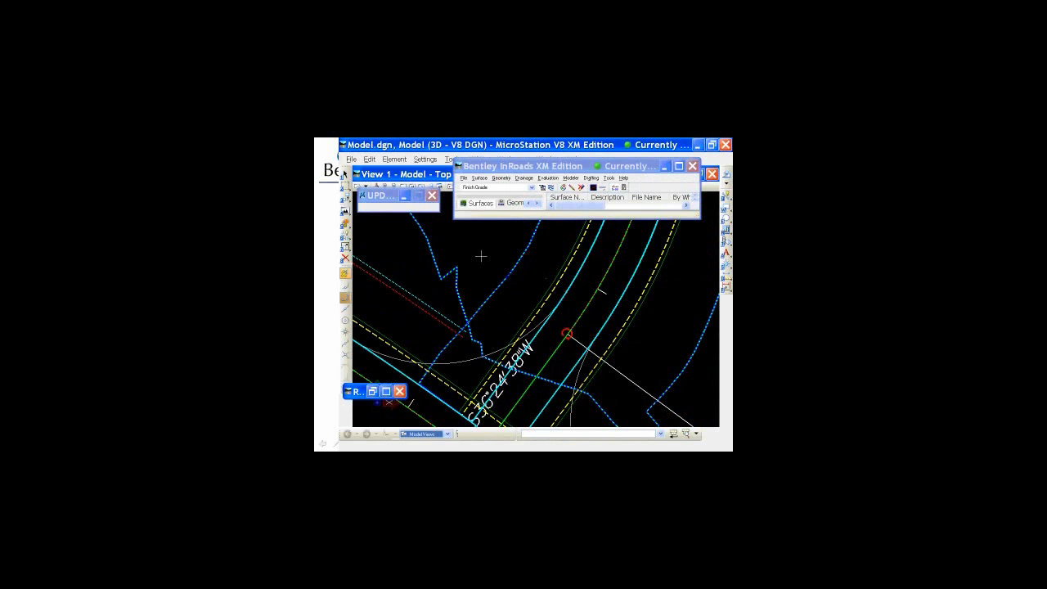
pyautogui.click(479, 177)
pyautogui.click(490, 196)
pyautogui.click(449, 257)
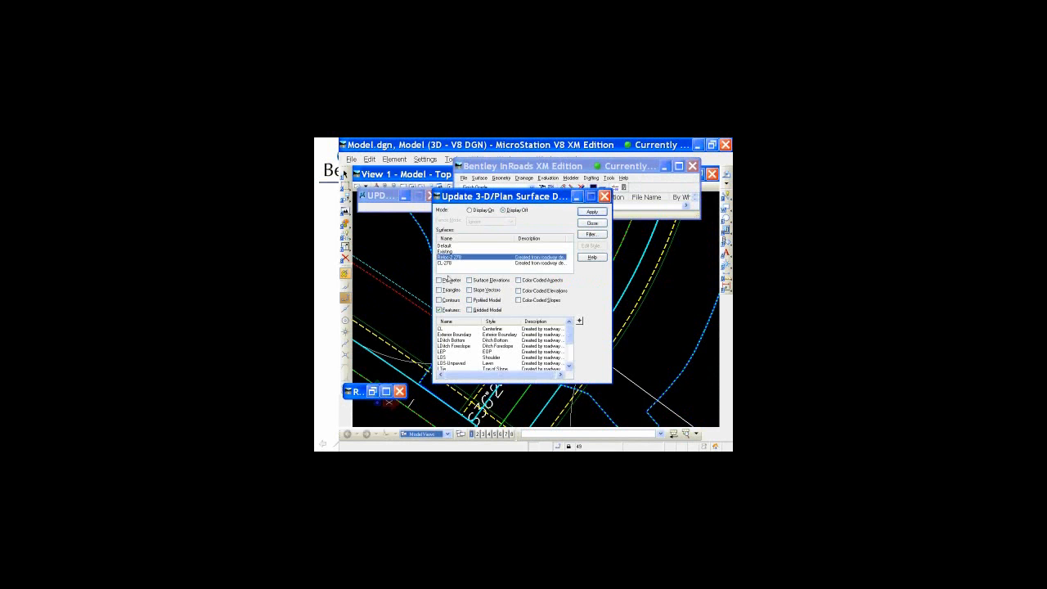
pyautogui.click(448, 263)
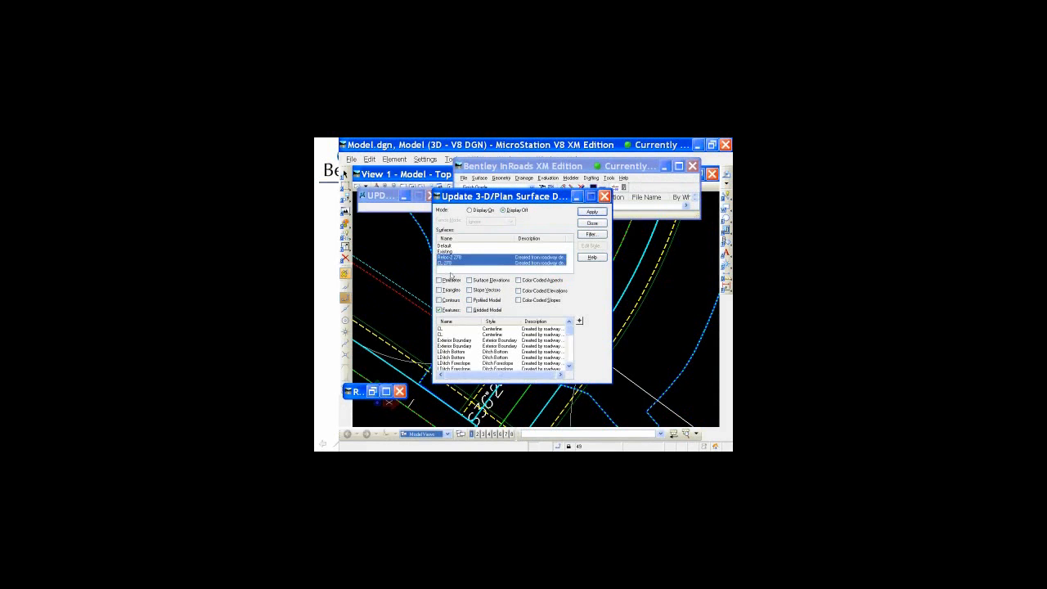
pyautogui.rightClick(458, 343)
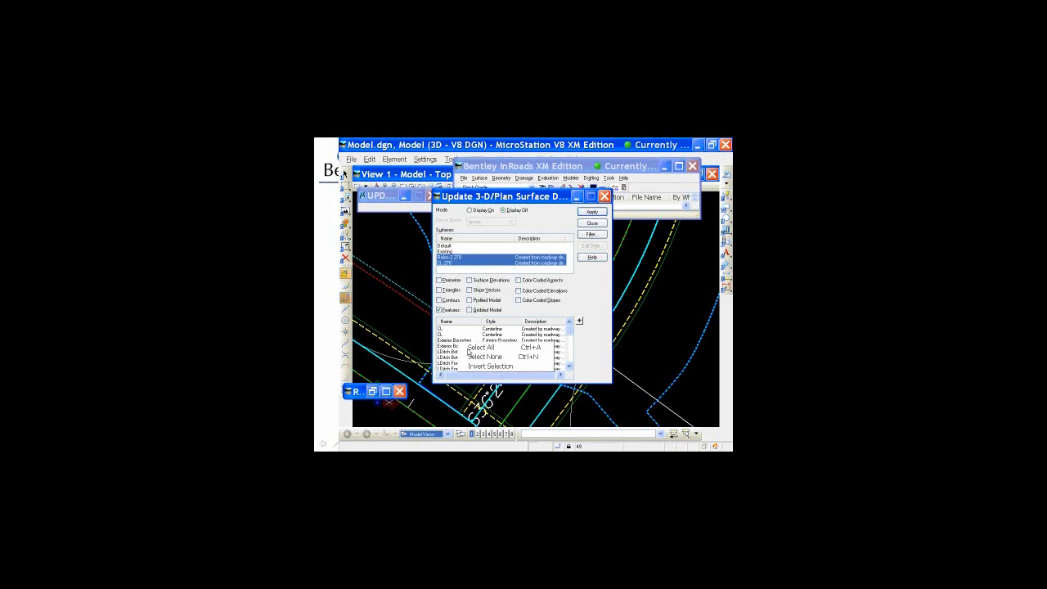
pyautogui.click(473, 344)
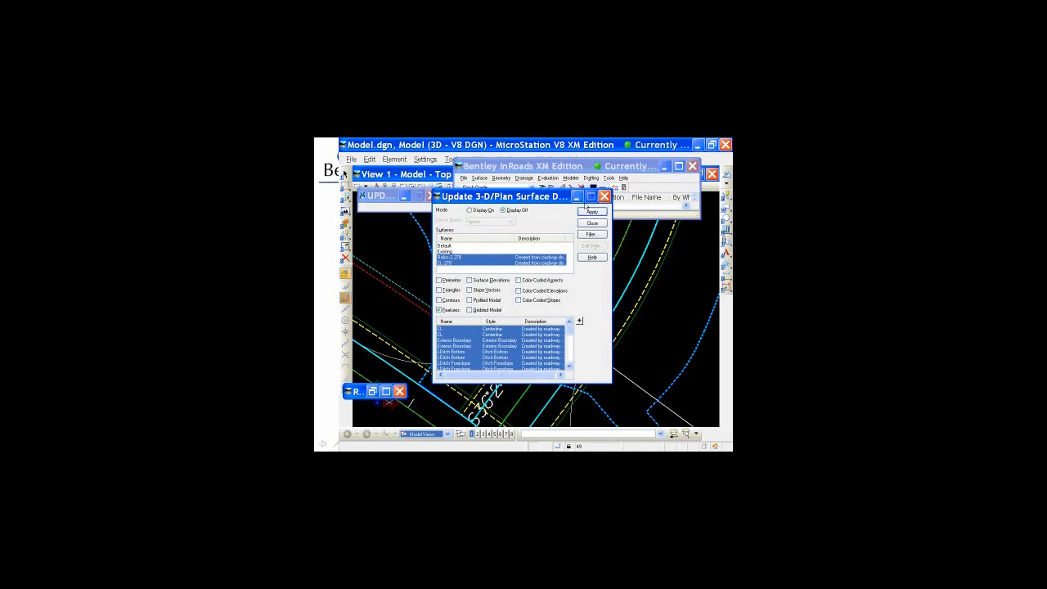
pyautogui.click(592, 212)
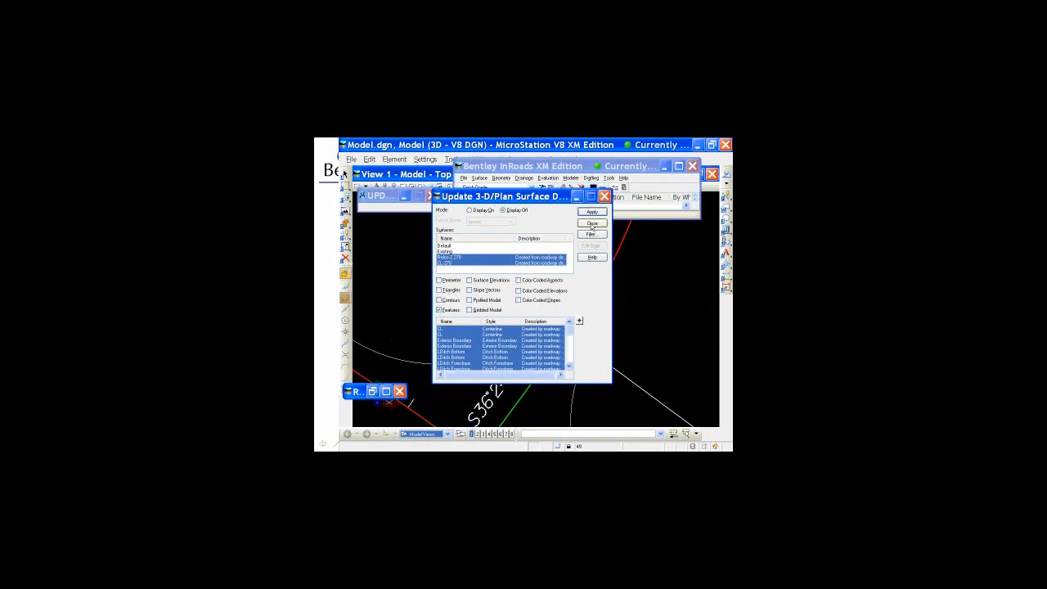
pyautogui.click(592, 224)
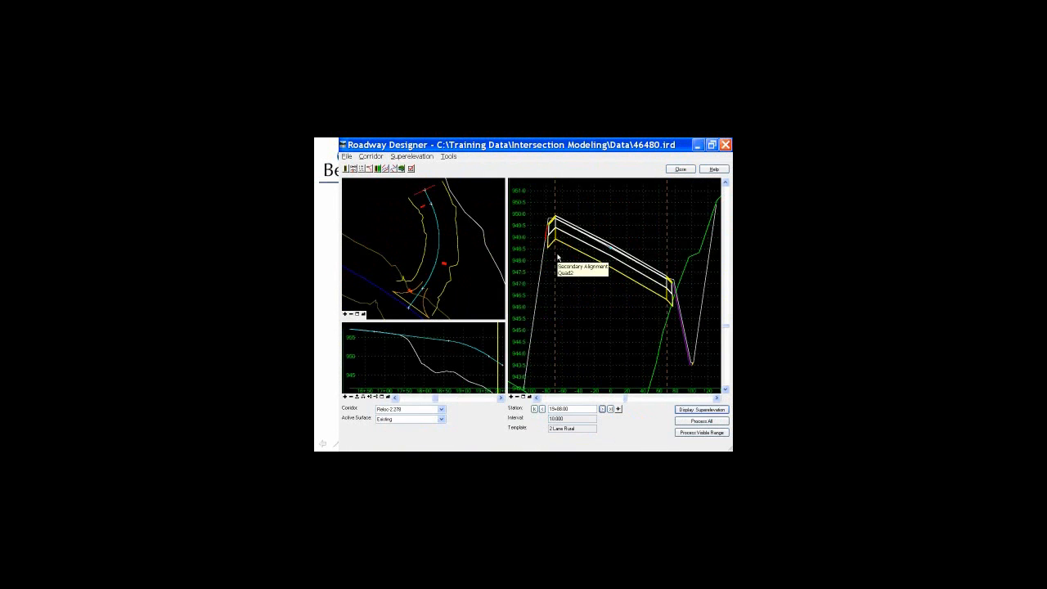
# - Set up one combined surface named Model from only the CL-278 and Reloc-2 278 corridors, with New Surface for Each Corridor off
pyautogui.click(402, 169)
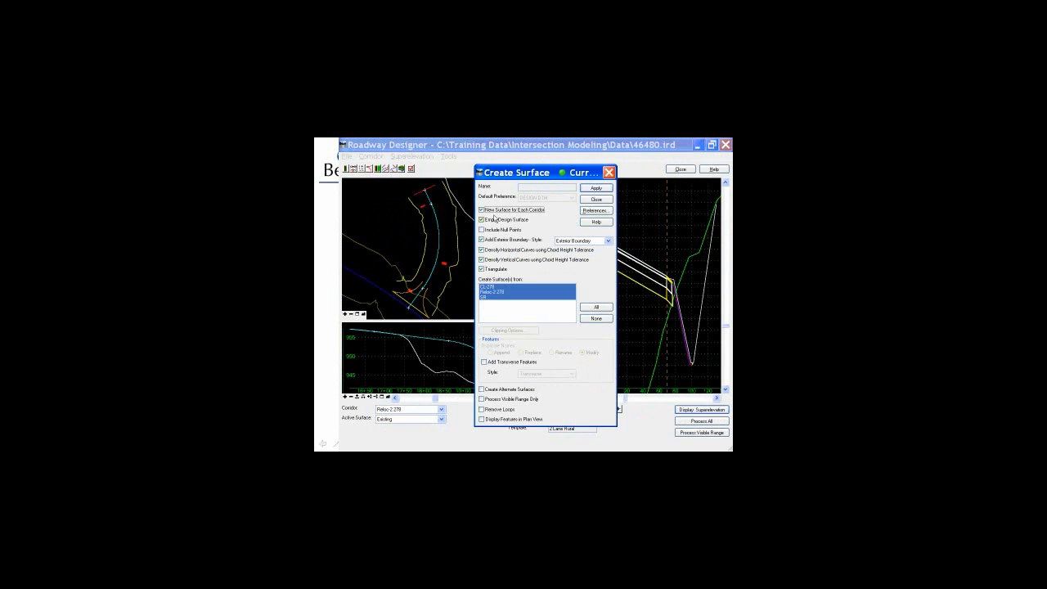
pyautogui.click(482, 211)
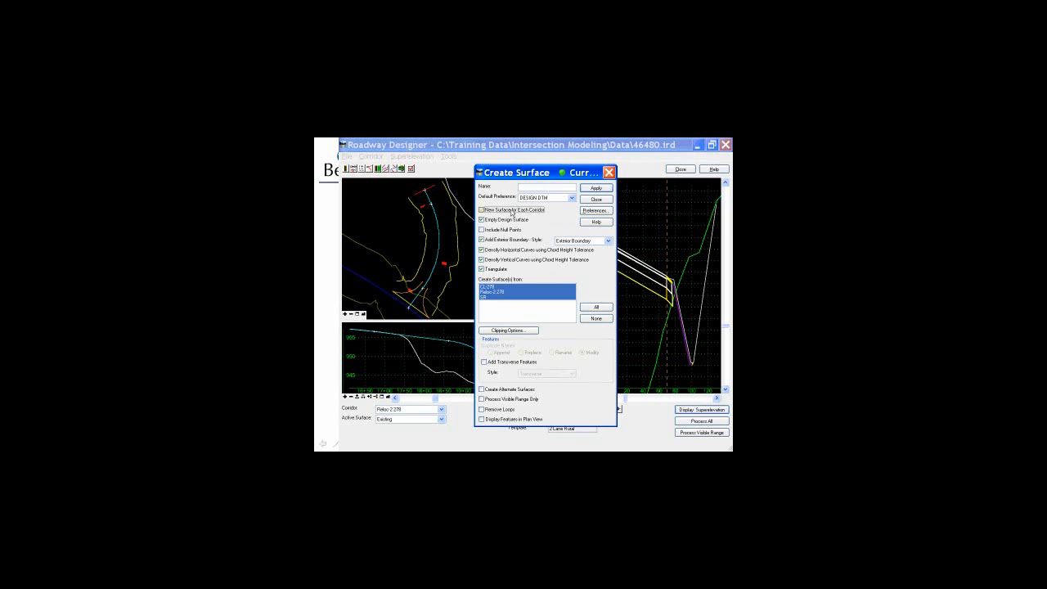
pyautogui.click(532, 187)
pyautogui.press('Tab')
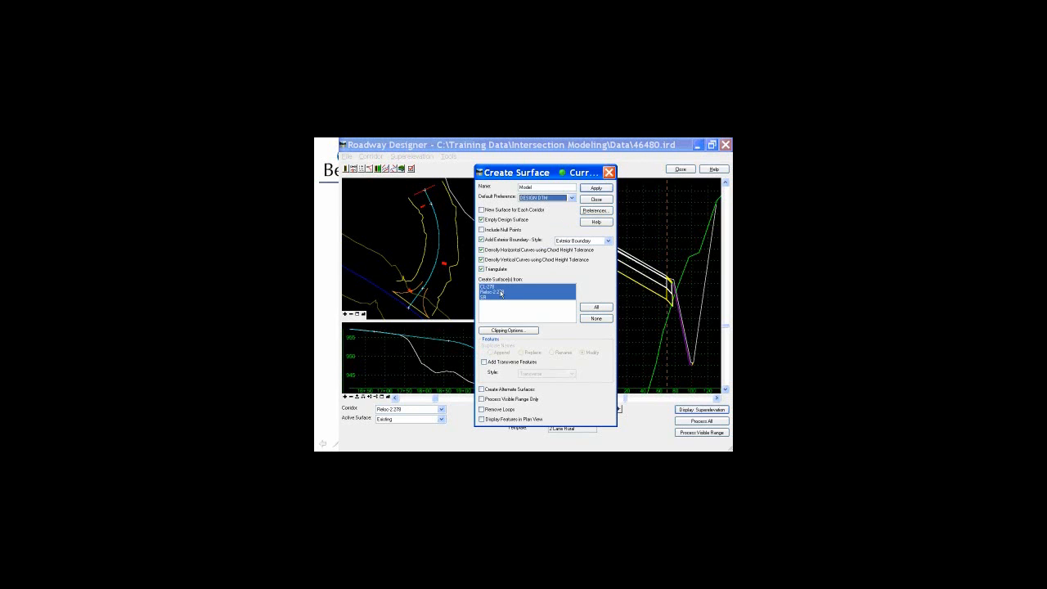
pyautogui.click(499, 292)
pyautogui.keyDown('ctrl'); pyautogui.click(499, 292); pyautogui.keyUp('ctrl')
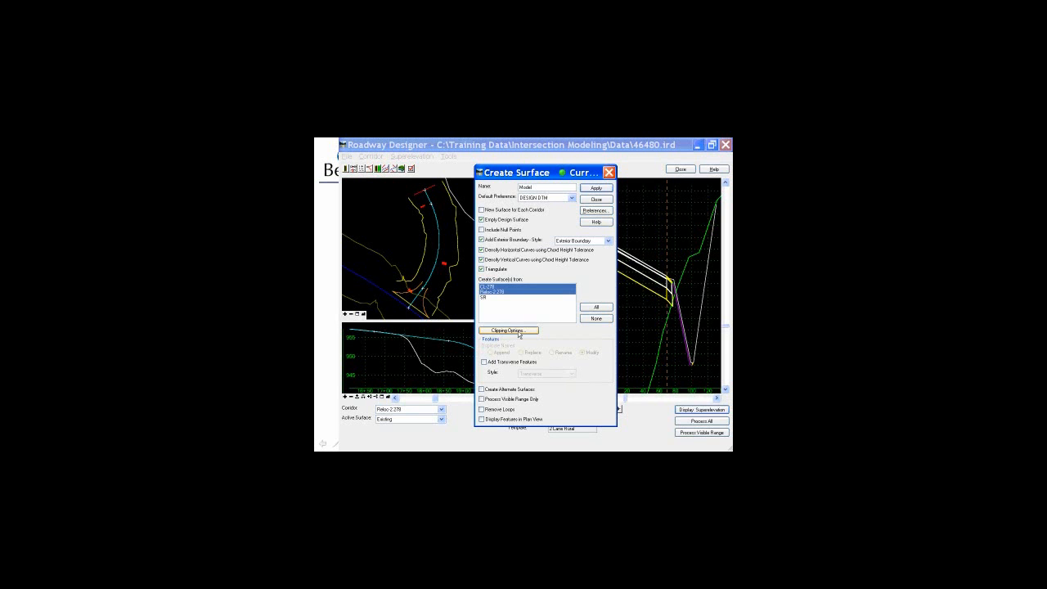
# - Keep Clip All for CL-278 against Reloc-2 278 in the clipping options, cycle the SR corridor's clipping option and accept
pyautogui.click(519, 331)
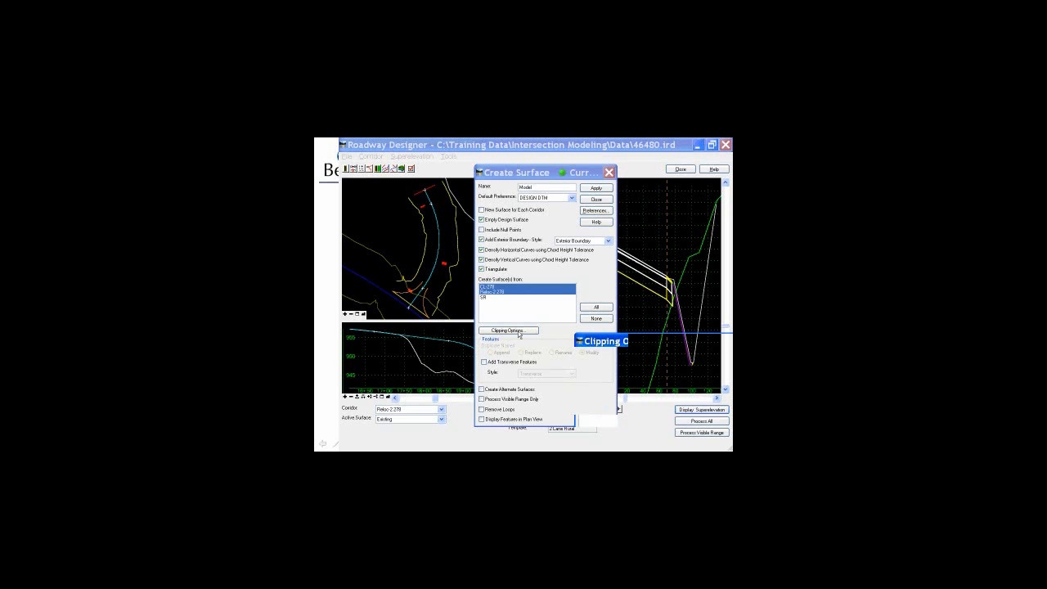
pyautogui.moveTo(628, 339); pyautogui.dragTo(478, 242)
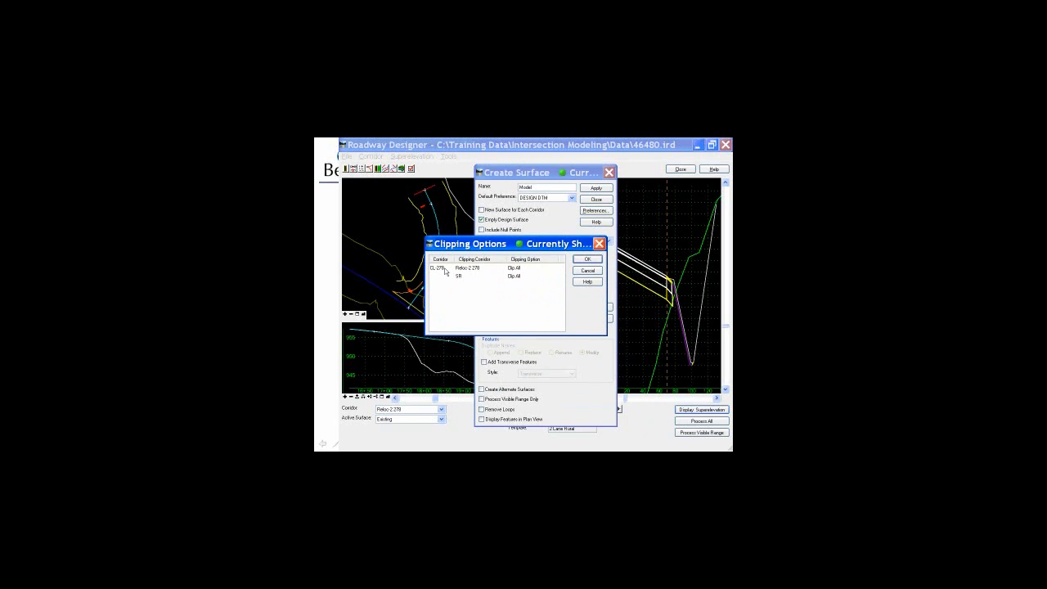
pyautogui.click(516, 279)
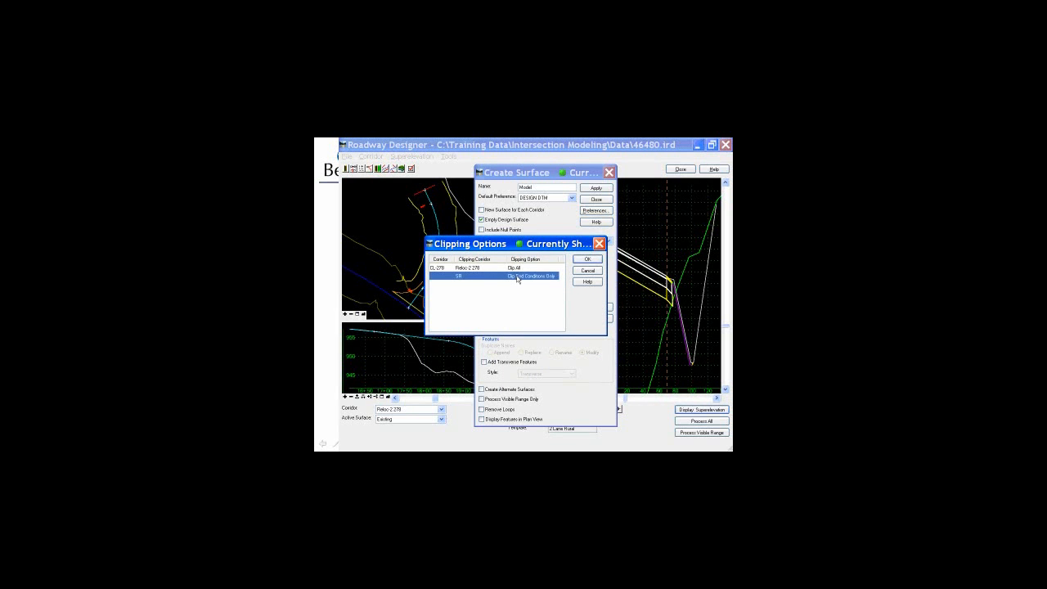
pyautogui.click(516, 279)
pyautogui.click(587, 260)
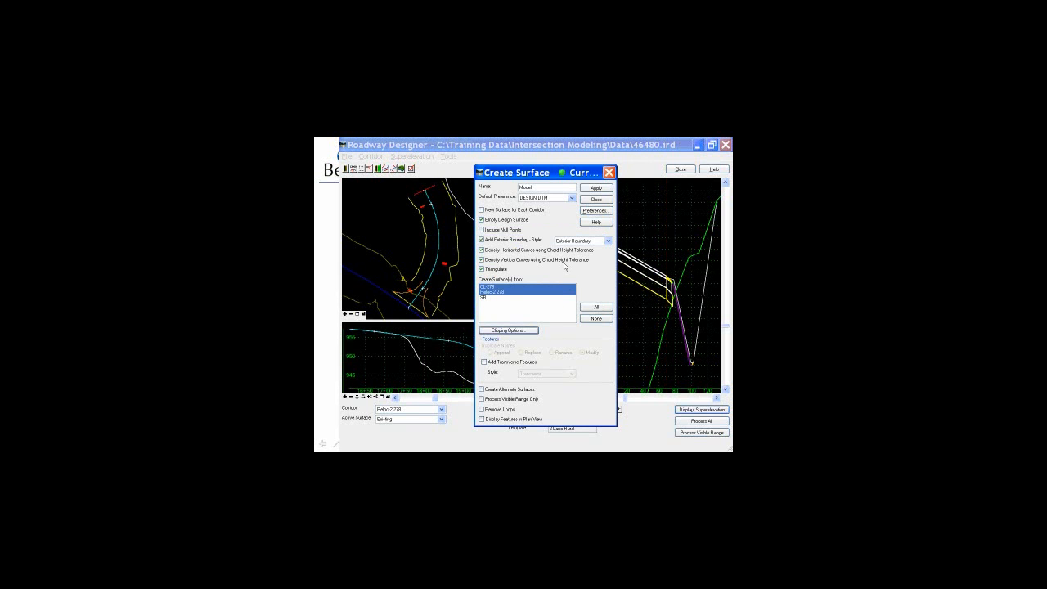
# - Create the Model surface with Transverse-style transverse features added and its features displayed in plan view
pyautogui.click(483, 362)
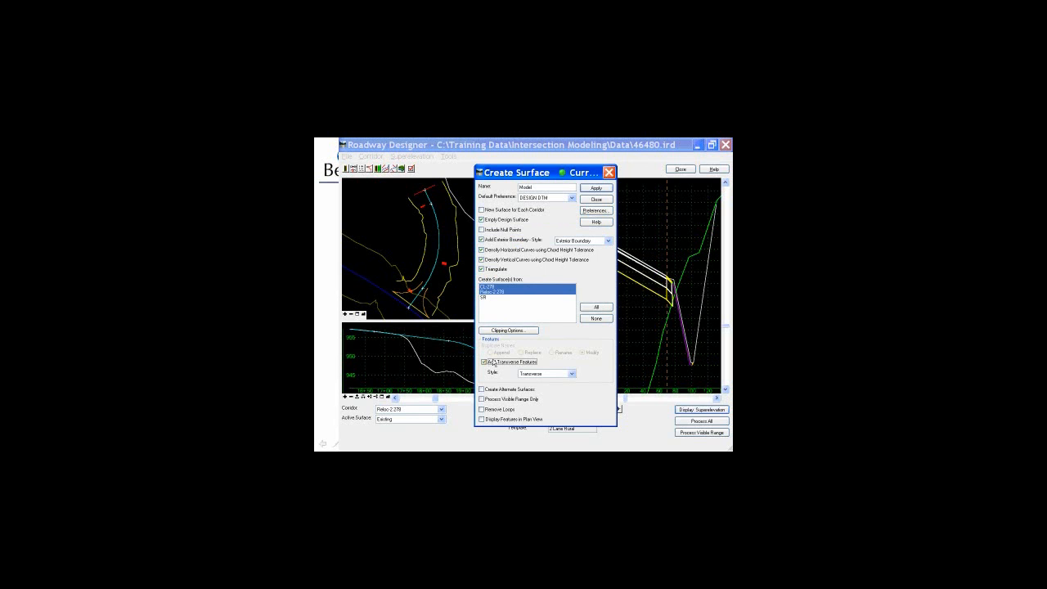
pyautogui.click(482, 419)
pyautogui.click(482, 420)
pyautogui.click(598, 189)
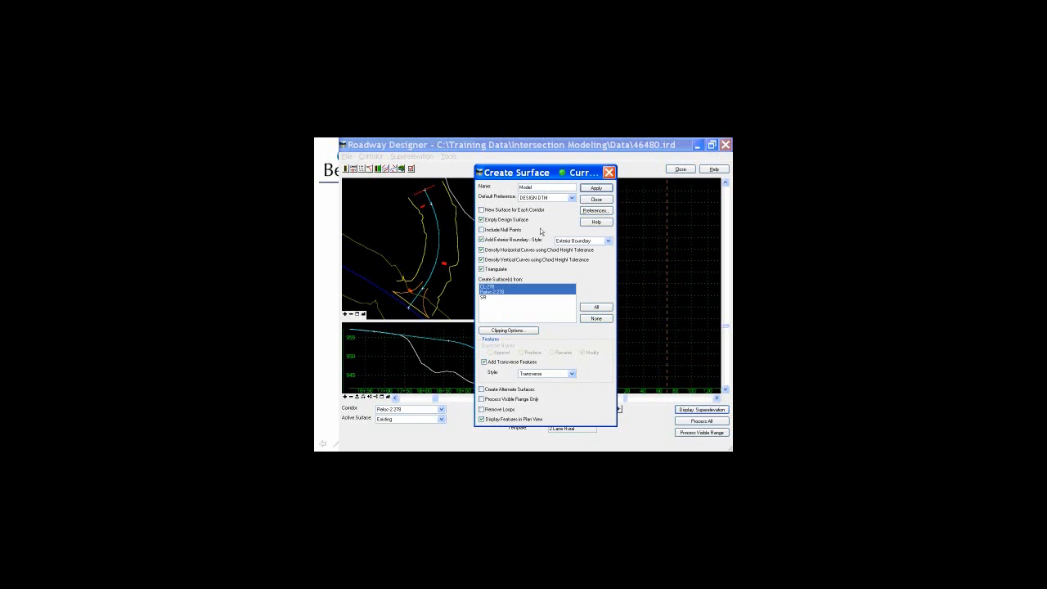
pyautogui.click(597, 200)
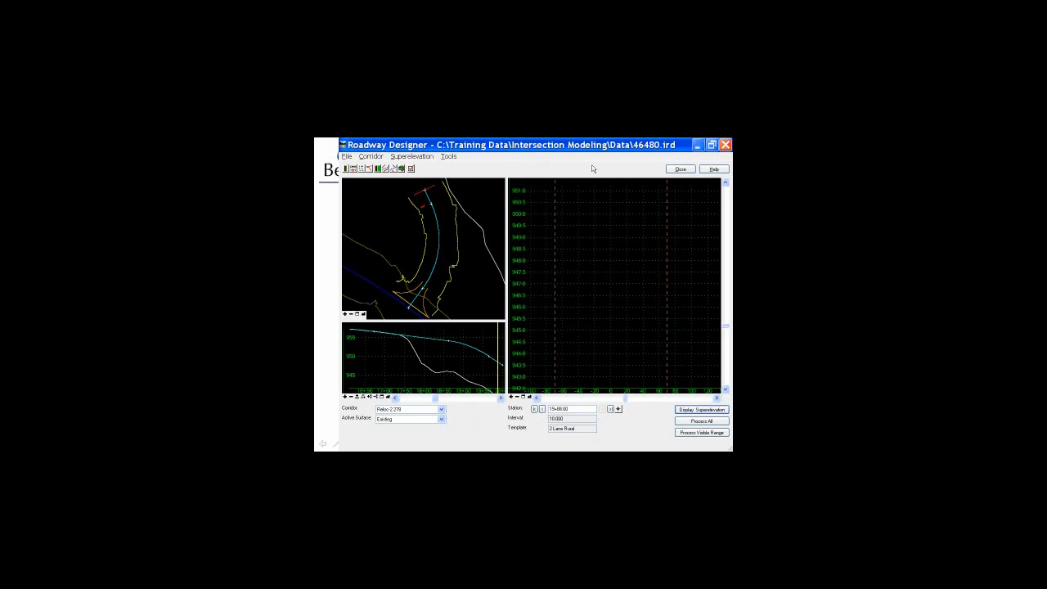
# - Save the roadway design file 46480.ird and minimize Roadway Designer
pyautogui.hotkey('alt', 'f')
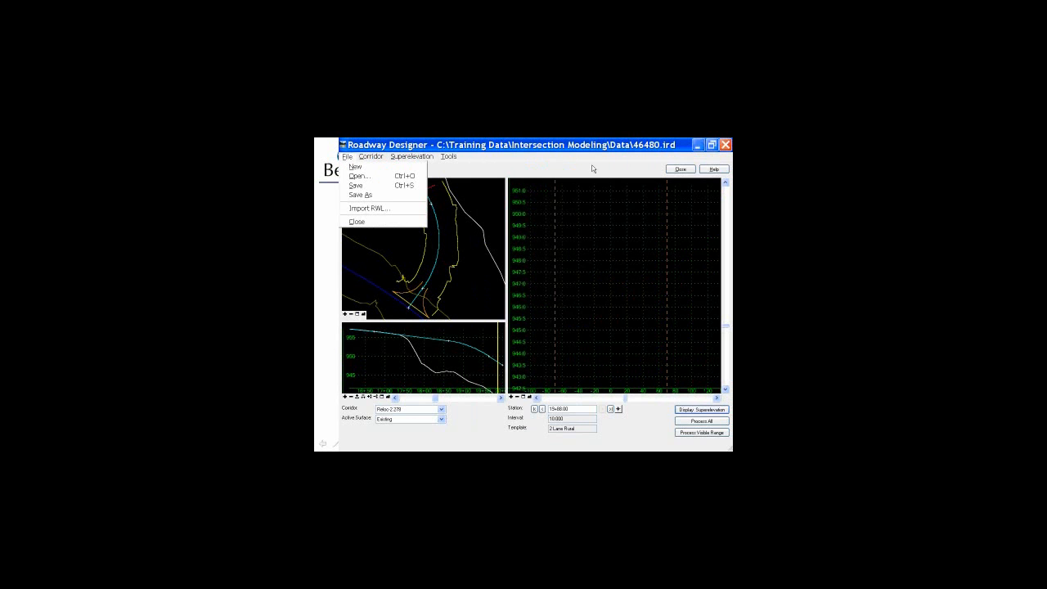
pyautogui.click(362, 186)
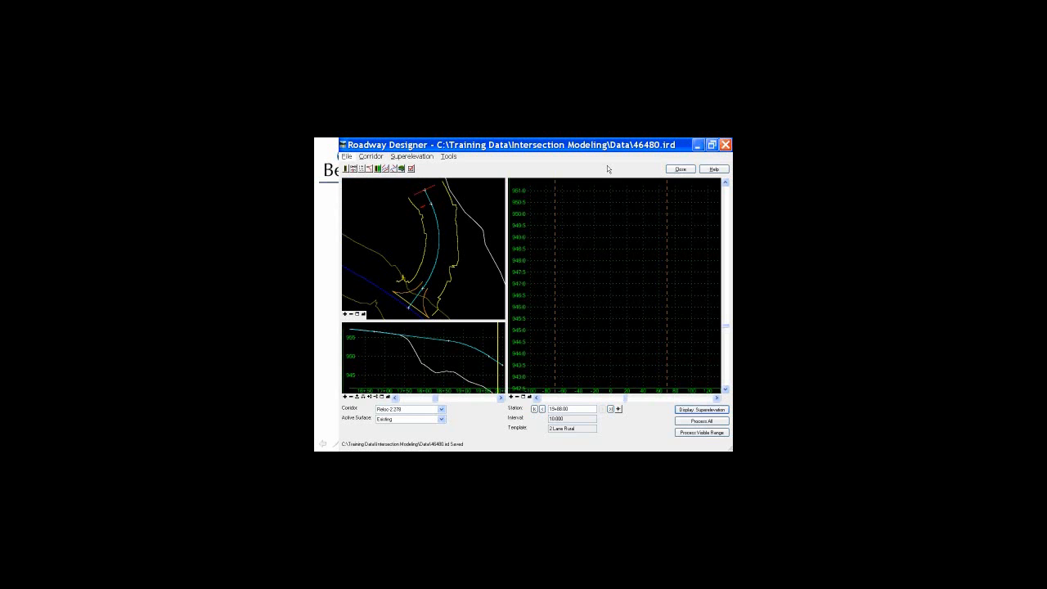
pyautogui.click(699, 146)
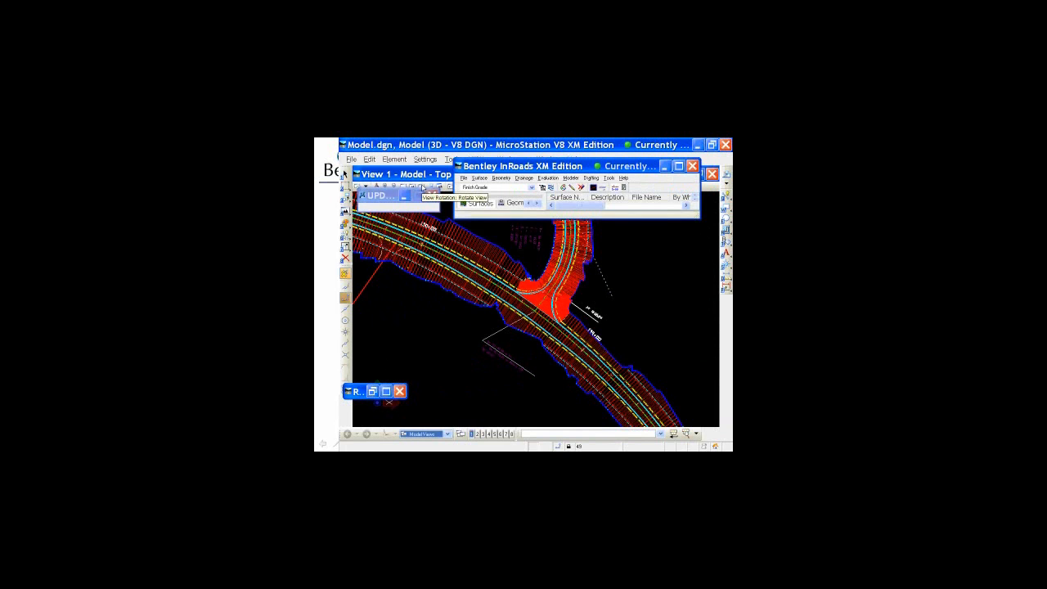
# - Rotate the 3D view dynamically around the intersection, examining how the side road and its slopes tie into the main road
pyautogui.click(422, 187)
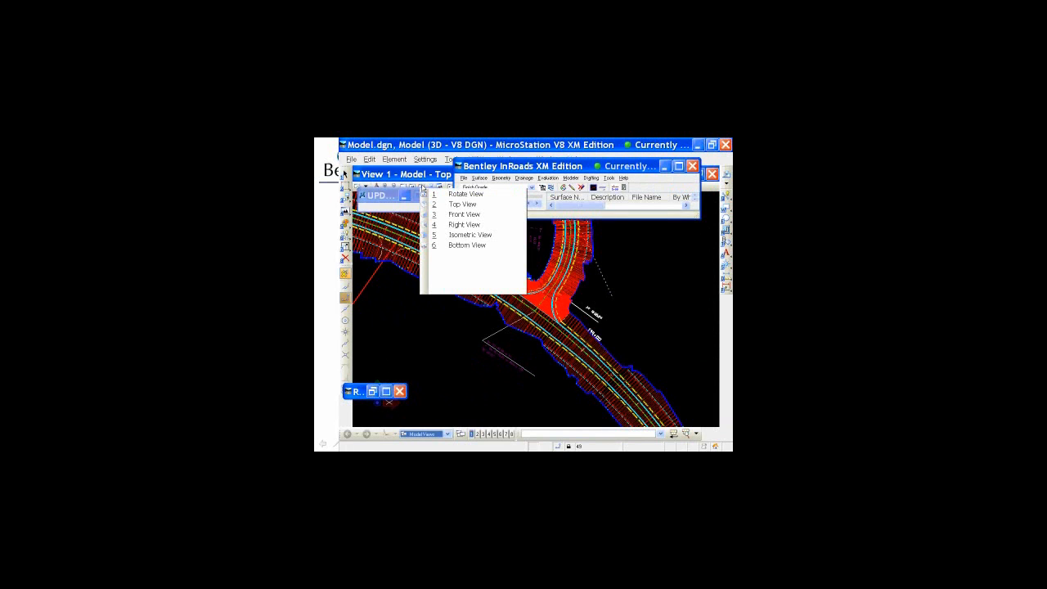
pyautogui.click(422, 187)
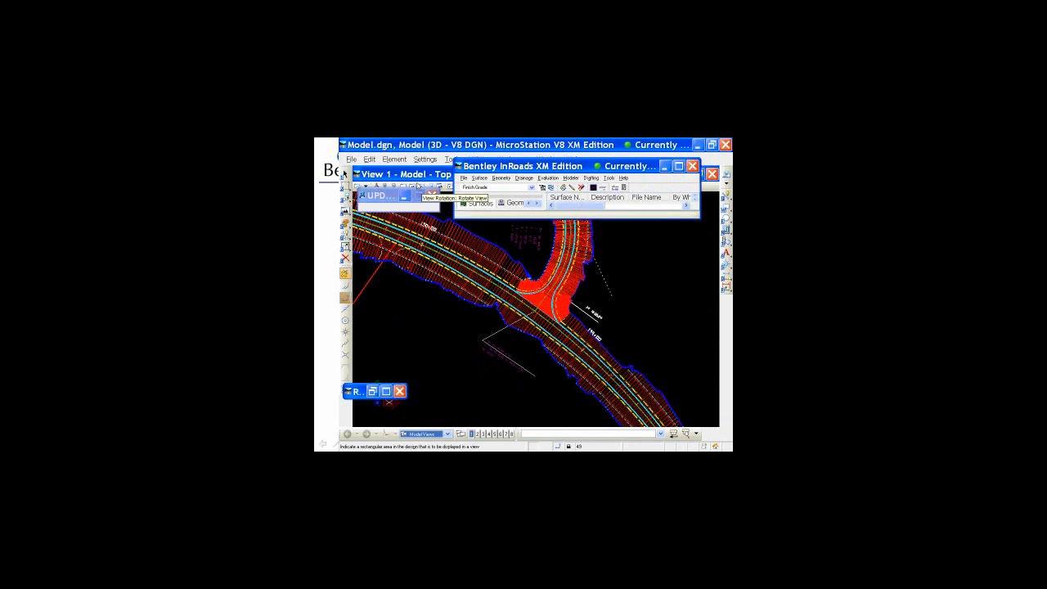
pyautogui.click(422, 187)
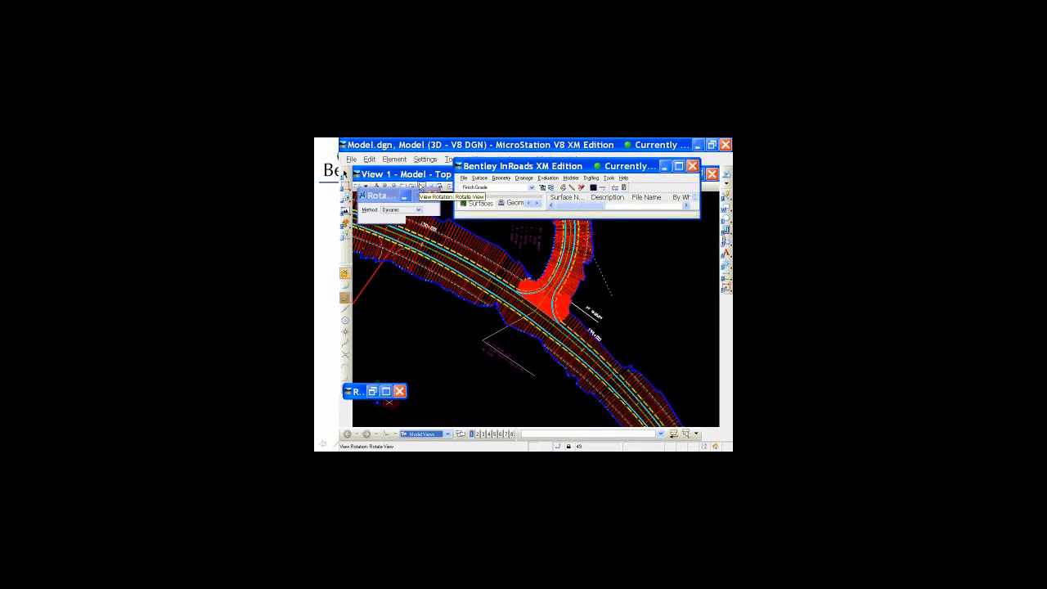
pyautogui.click(539, 304)
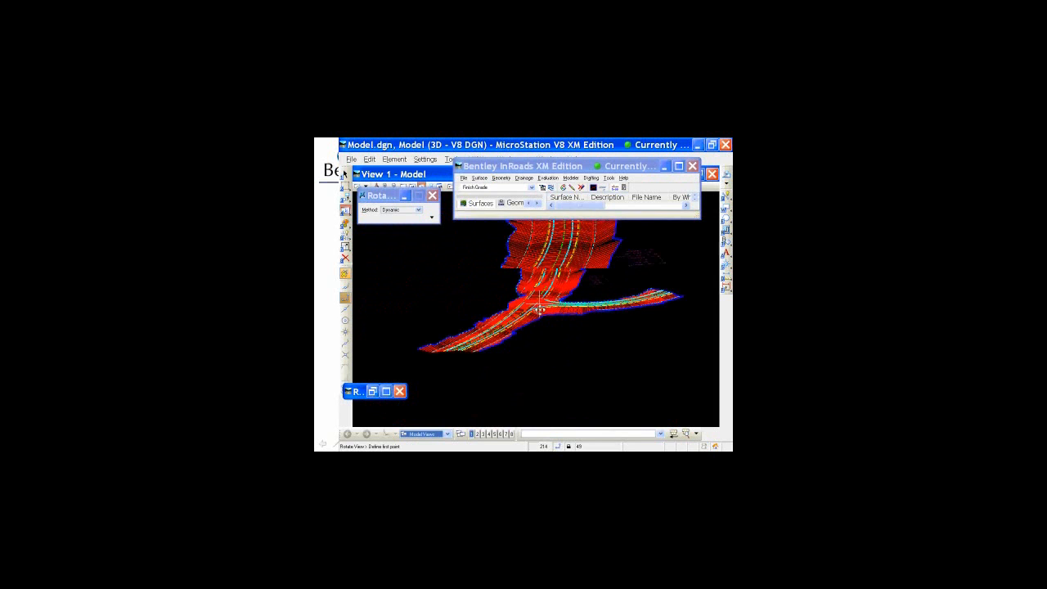
pyautogui.scroll(4, 540, 310)
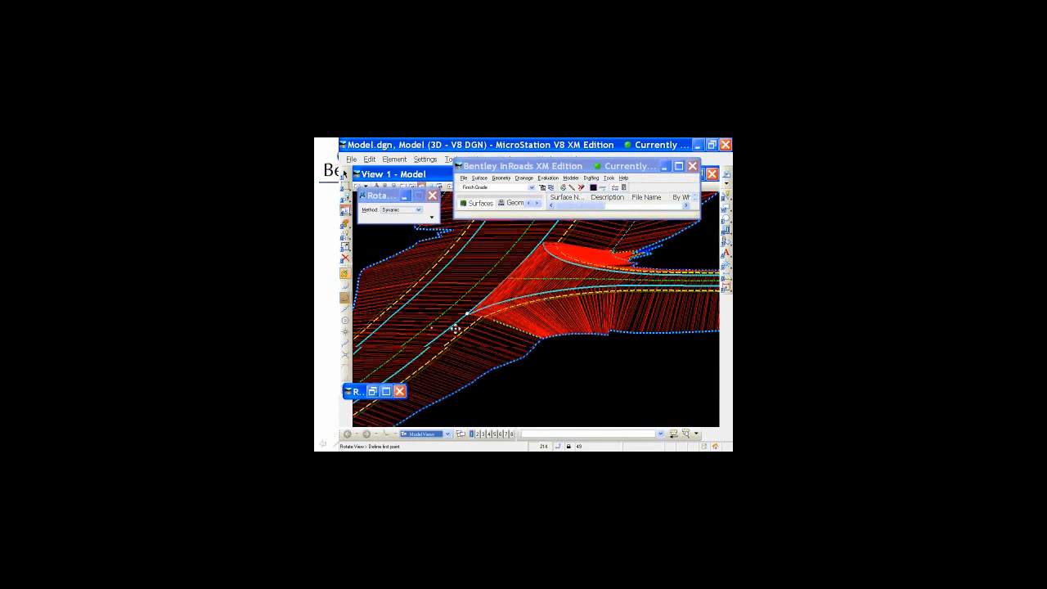
pyautogui.moveTo(457, 329); pyautogui.dragTo(465, 320)
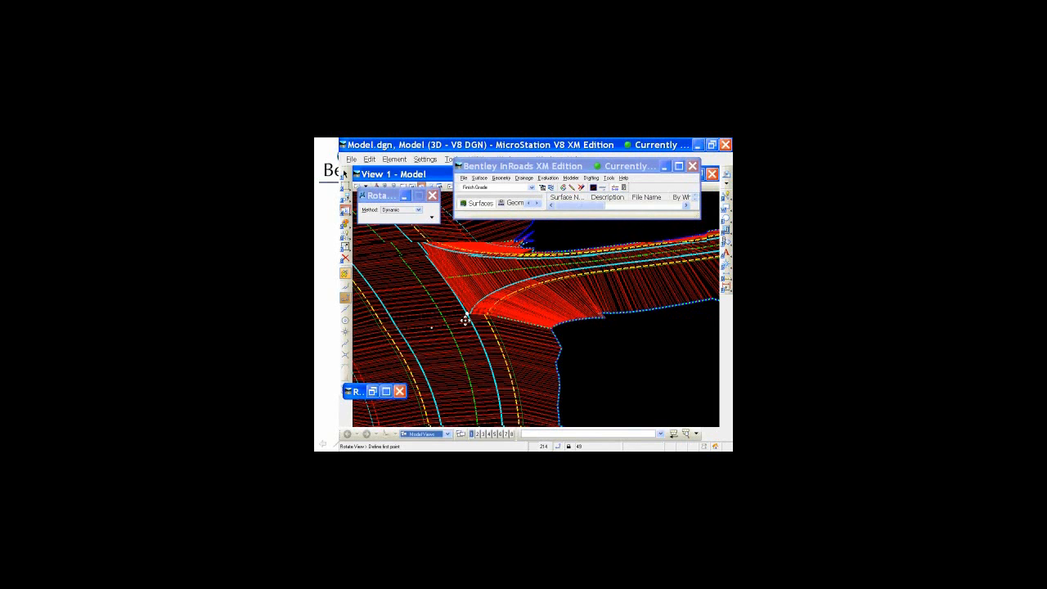
pyautogui.moveTo(465, 321); pyautogui.dragTo(403, 284)
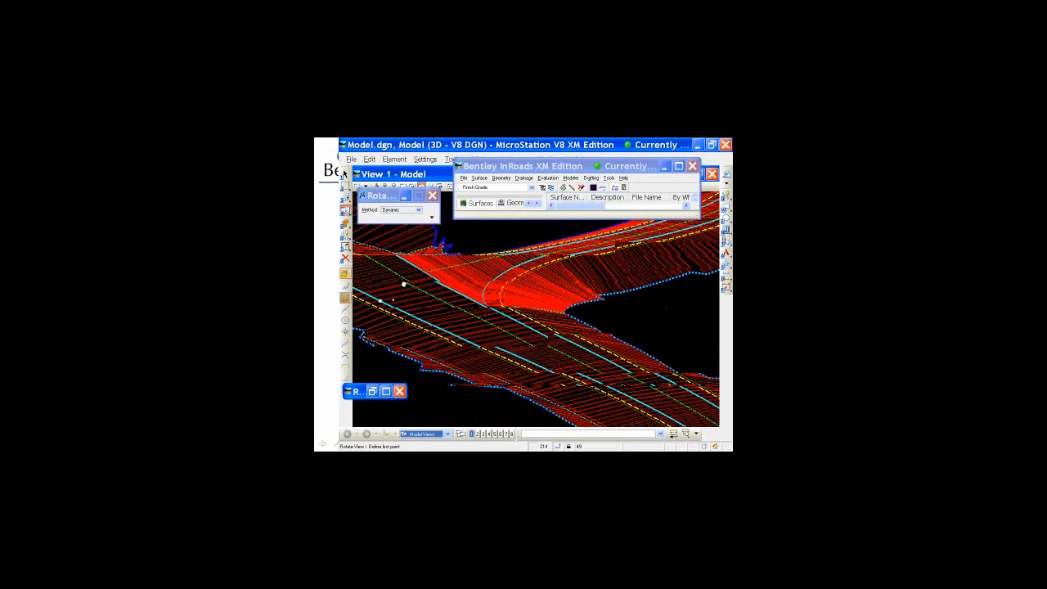
pyautogui.moveTo(403, 284); pyautogui.dragTo(480, 303)
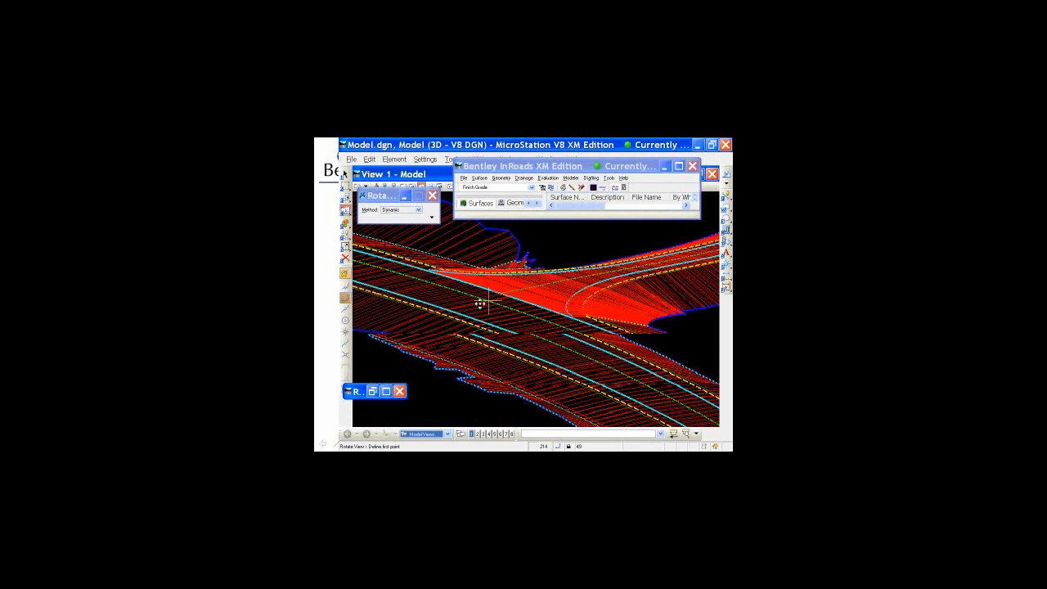
pyautogui.moveTo(481, 303); pyautogui.dragTo(408, 302)
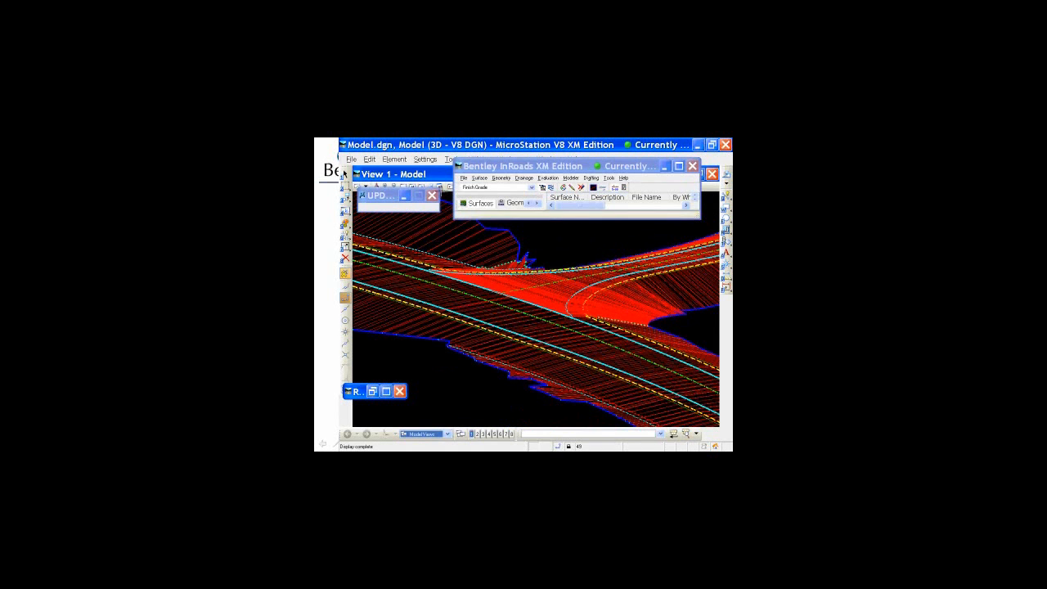
# - Return to the fitted Top view and examine the curve returns and clipped main-road features at the intersection
pyautogui.click(442, 187)
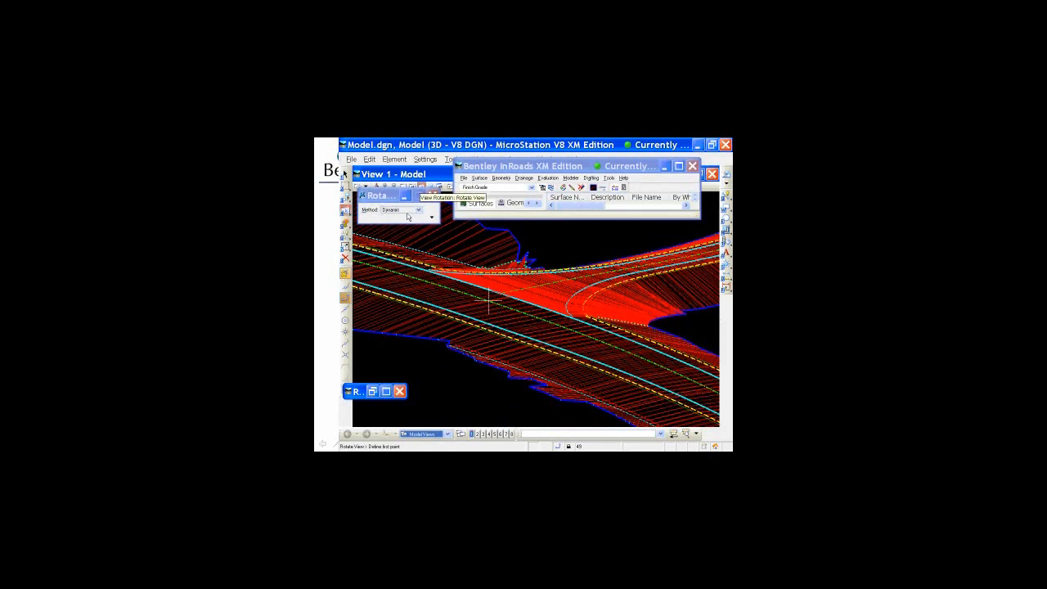
pyautogui.click(409, 213)
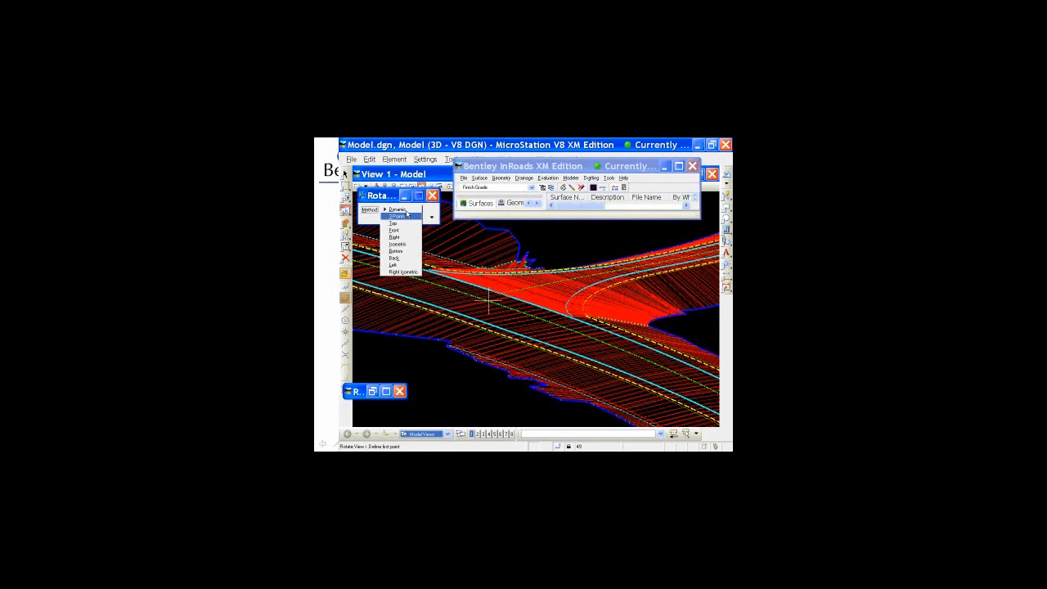
pyautogui.click(404, 224)
pyautogui.click(405, 227)
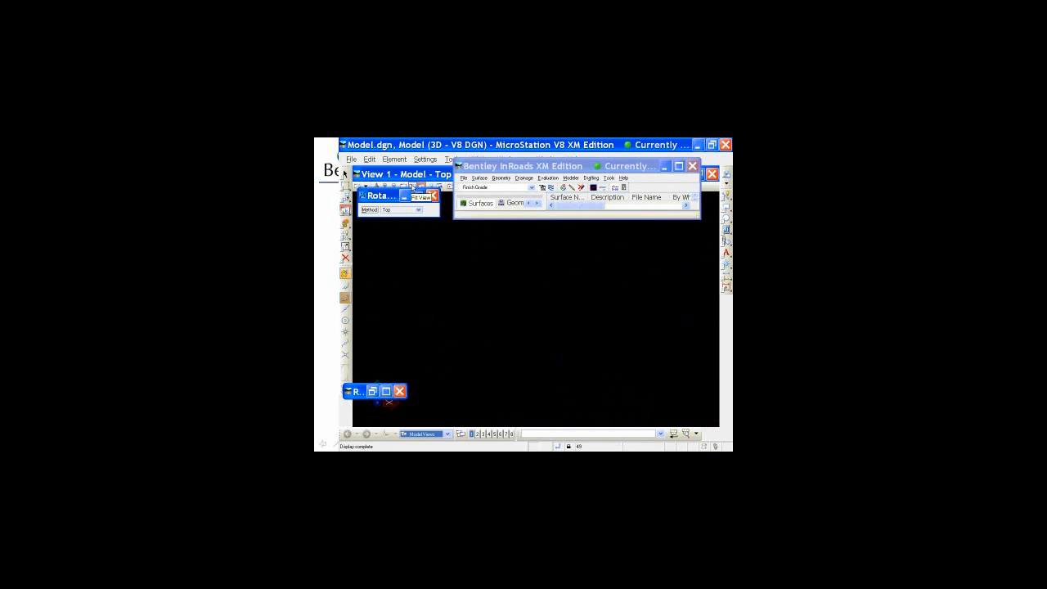
pyautogui.click(413, 187)
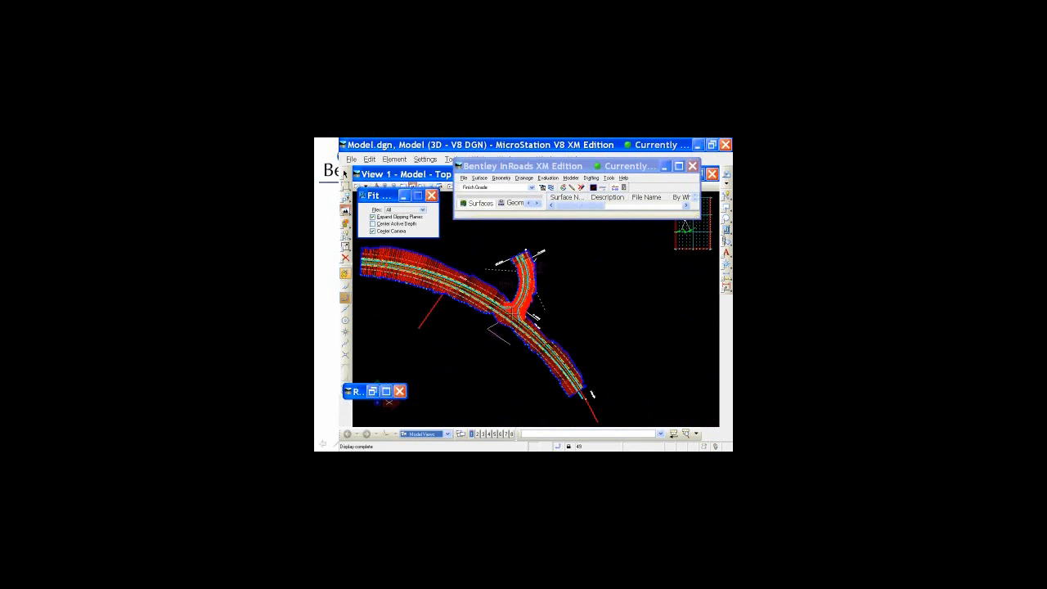
pyautogui.scroll(3, 511, 313)
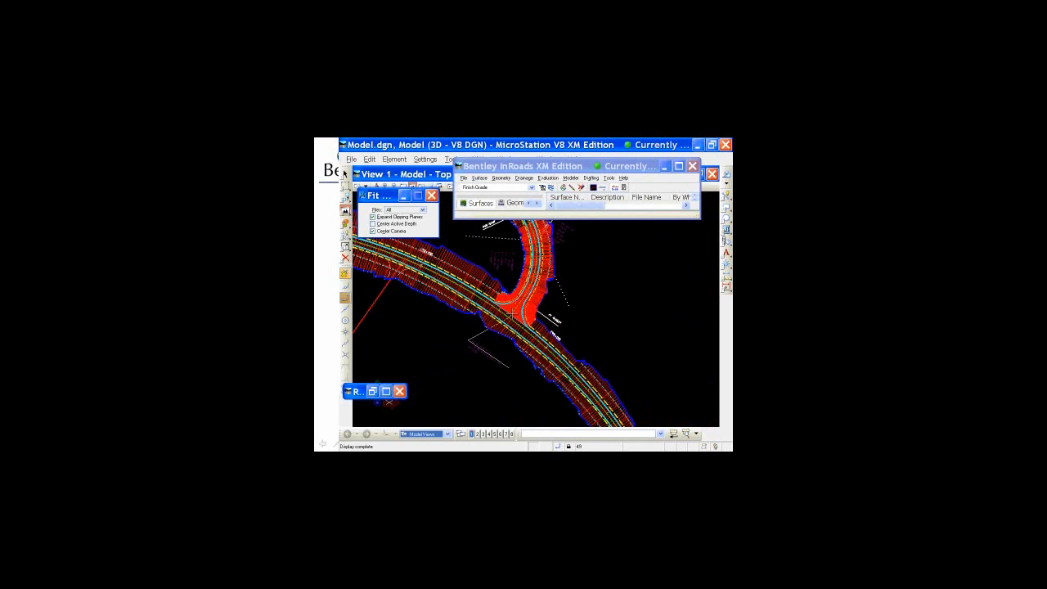
pyautogui.scroll(2, 512, 313)
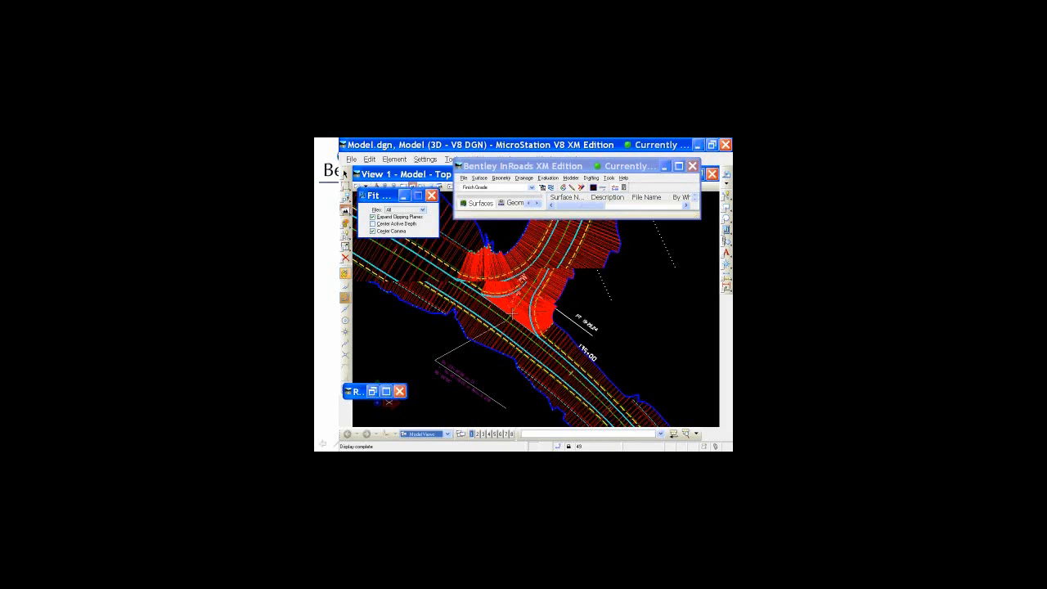
pyautogui.scroll(1, 513, 313)
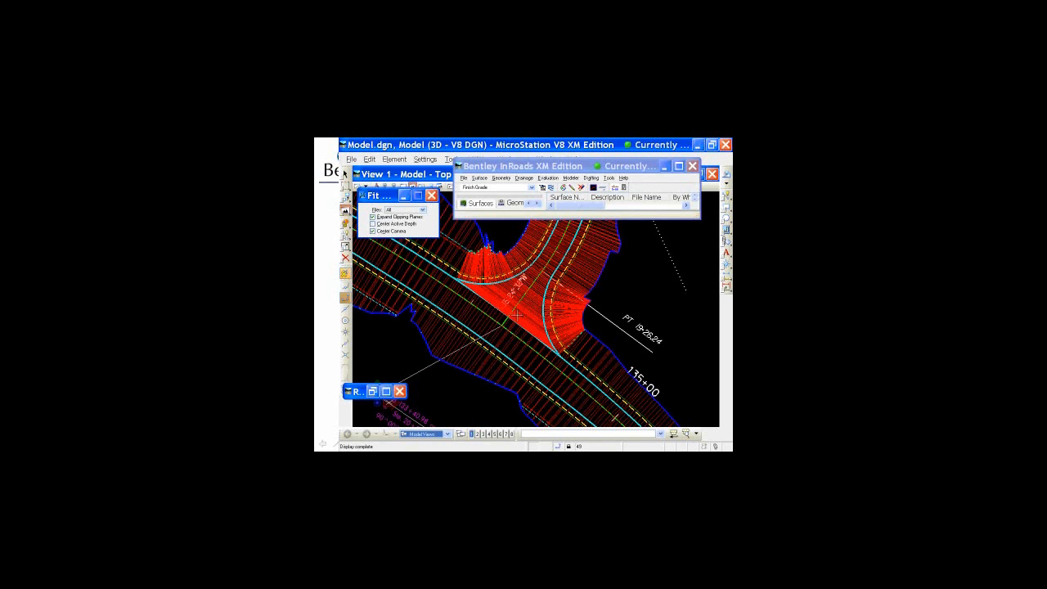
pyautogui.scroll(1, 525, 327)
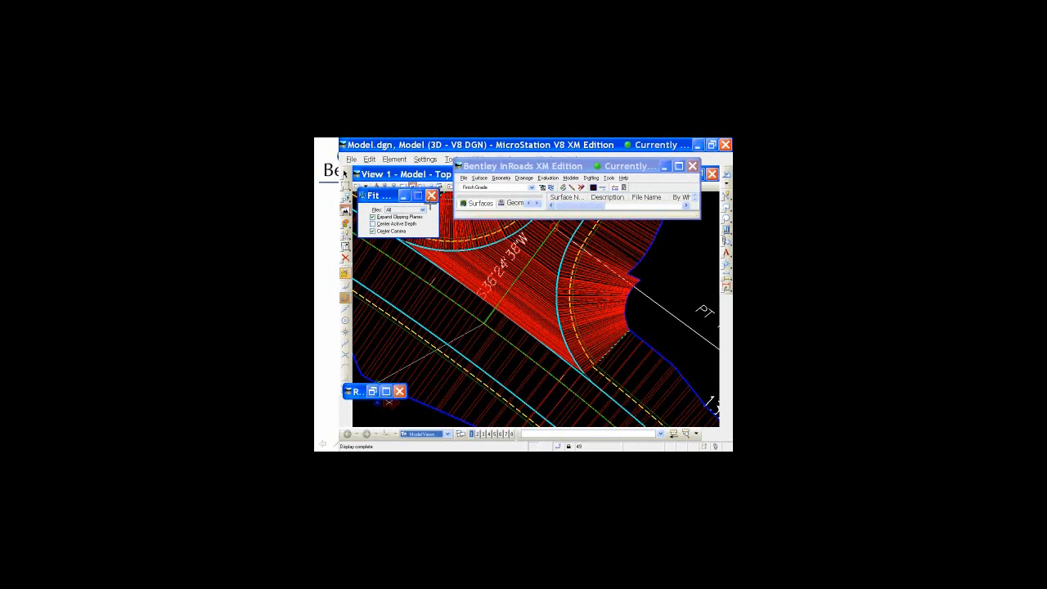
# - Turn off the plan display of all features of the Model surface
pyautogui.click(479, 179)
pyautogui.click(479, 180)
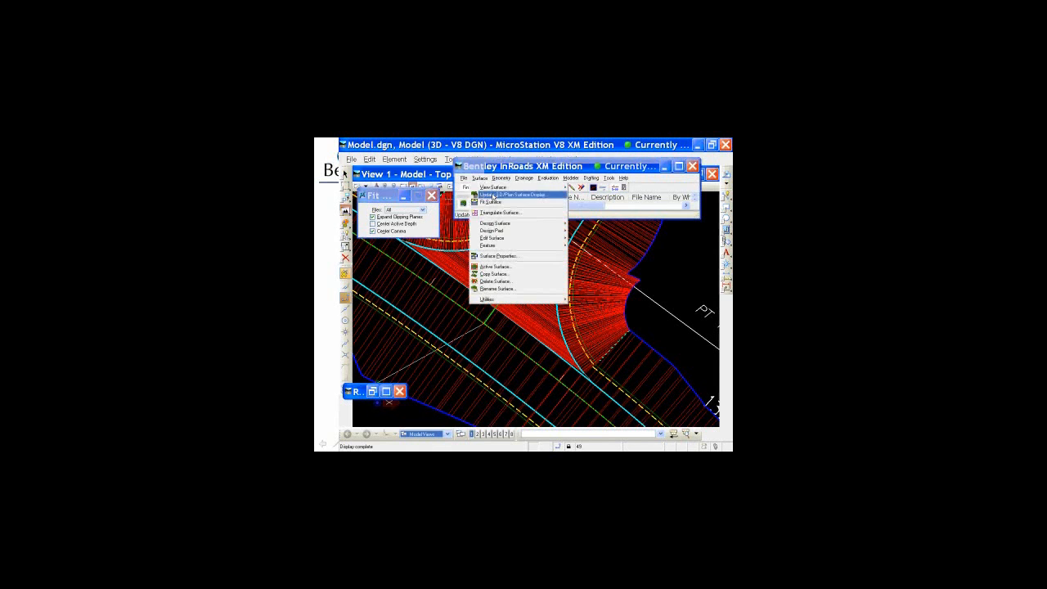
pyautogui.click(495, 196)
pyautogui.click(444, 269)
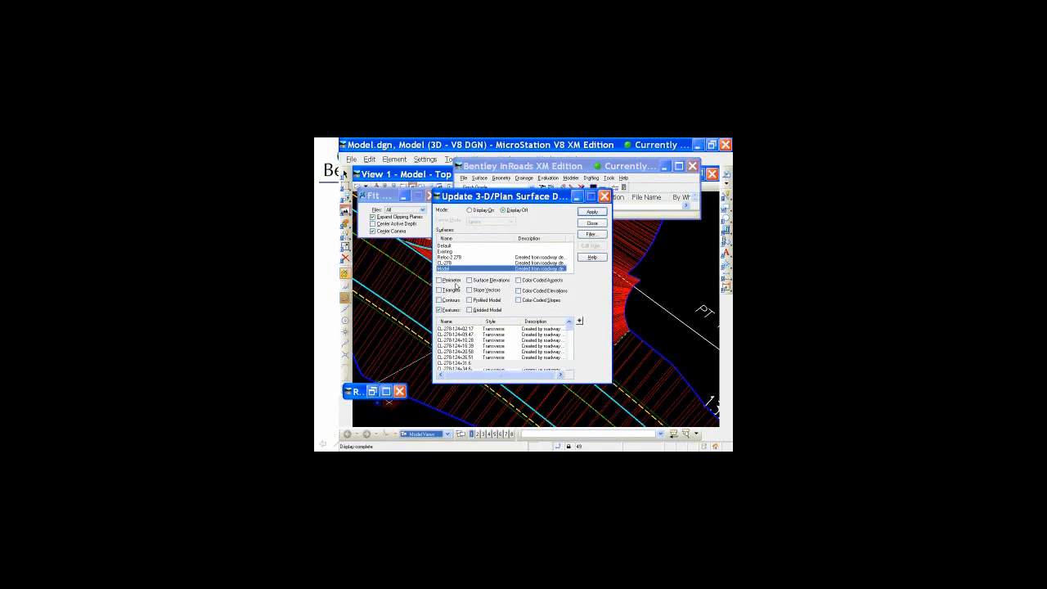
pyautogui.click(580, 320)
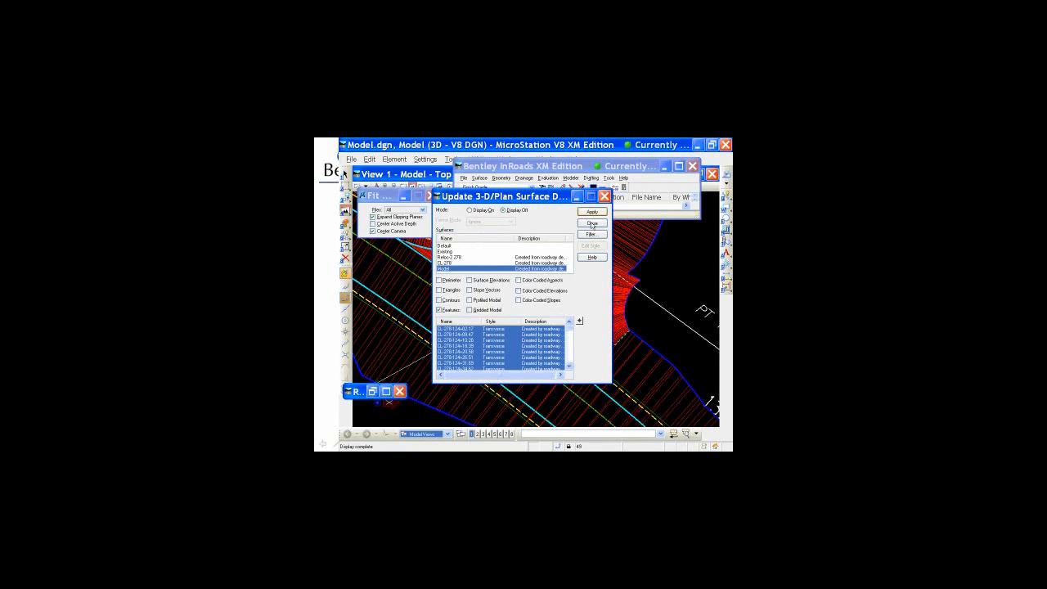
pyautogui.click(593, 212)
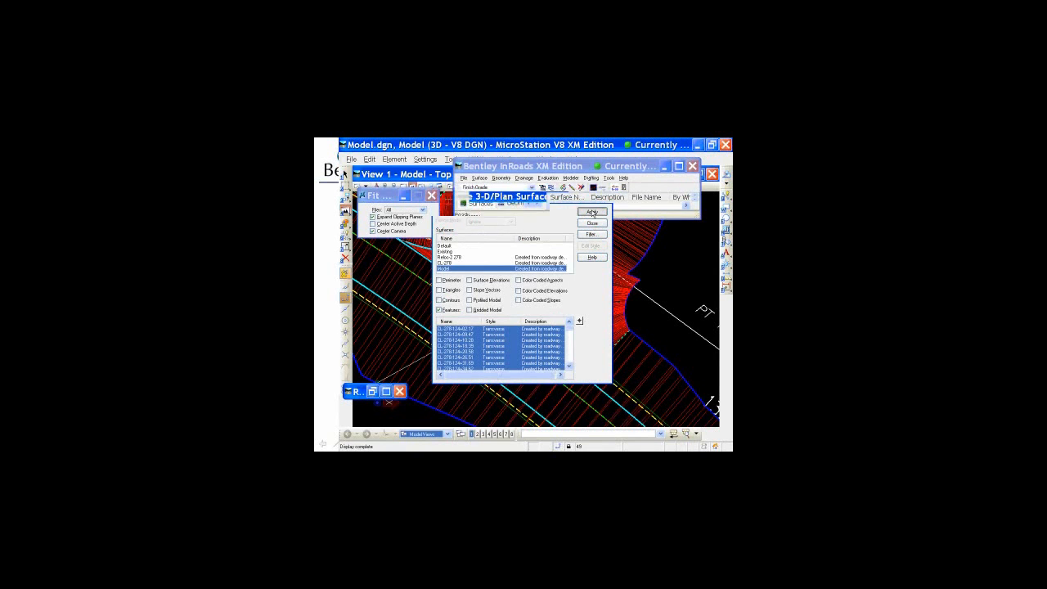
# - Examine the second side road intersection near station 130+00, including its two curve returns along the main road
pyautogui.click(595, 224)
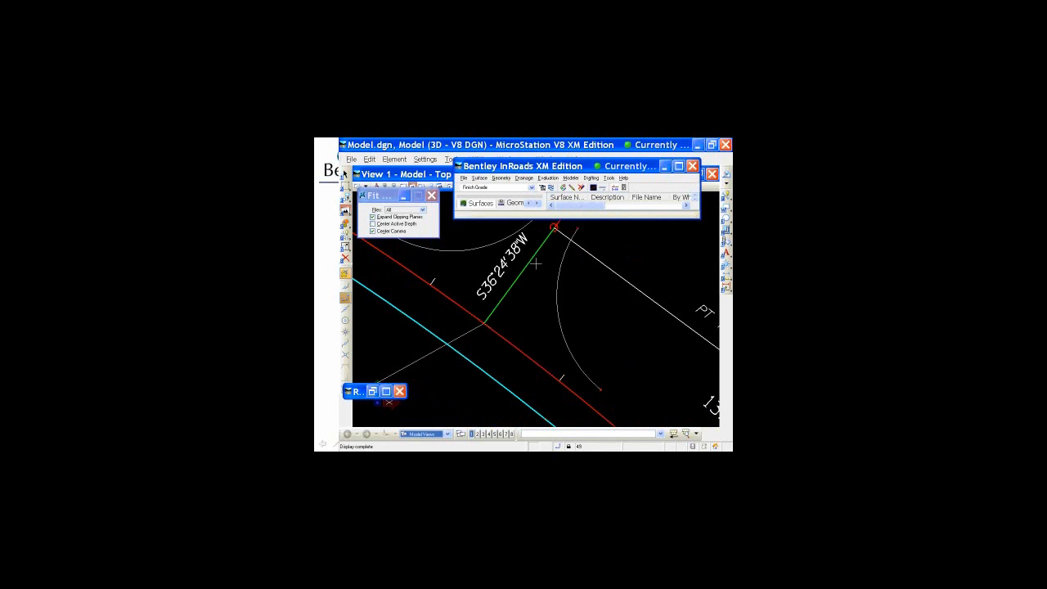
pyautogui.click(415, 188)
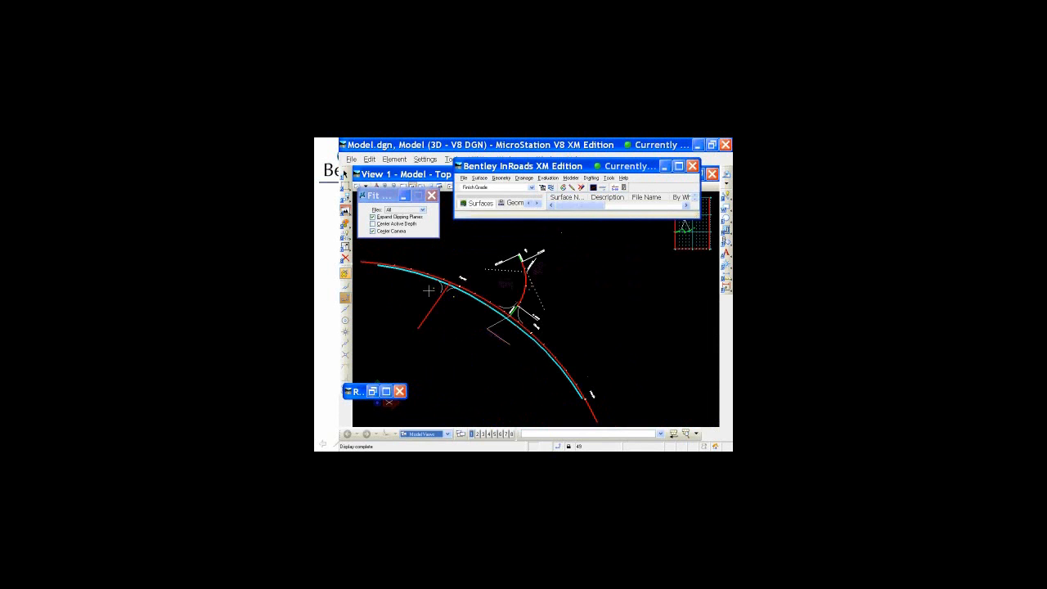
pyautogui.scroll(2, 427, 291)
pyautogui.moveTo(420, 290); pyautogui.dragTo(540, 324, button='middle')
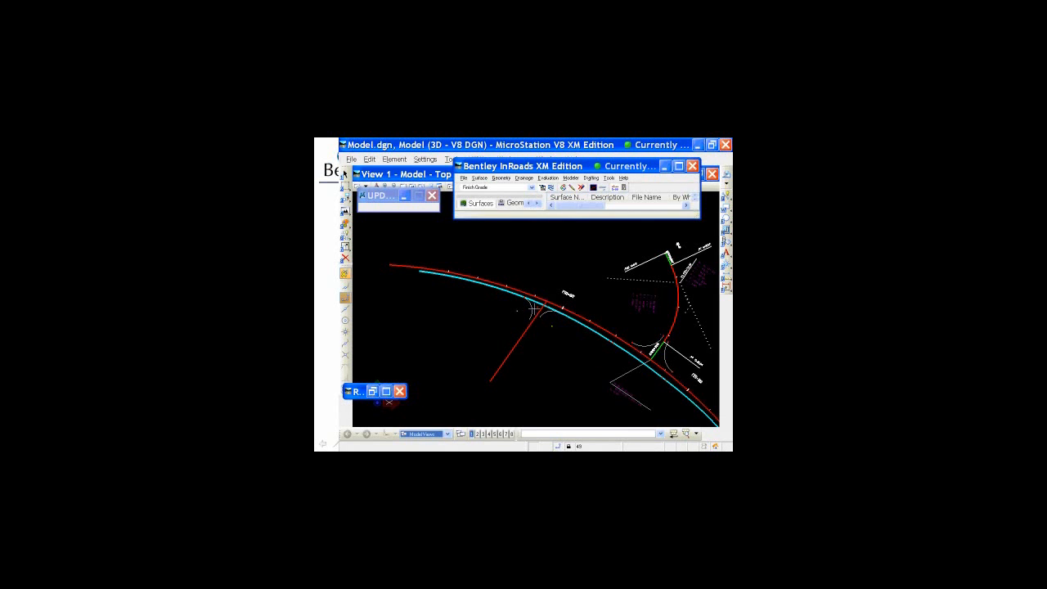
pyautogui.scroll(2, 536, 305)
pyautogui.scroll(2, 537, 304)
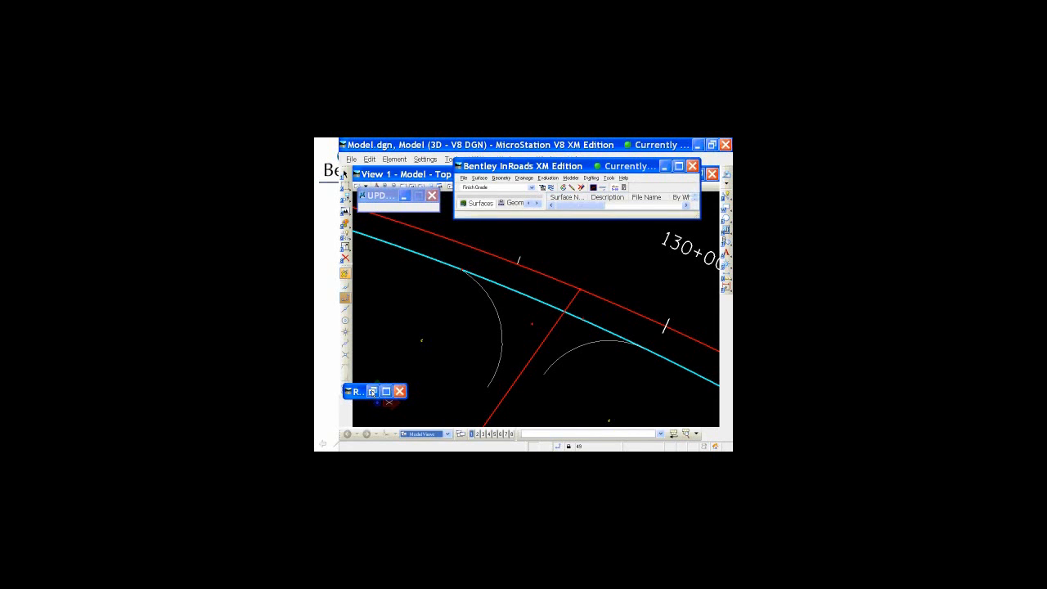
# - Restore Roadway Designer and make SR the active corridor with its full profile displayed
pyautogui.click(372, 392)
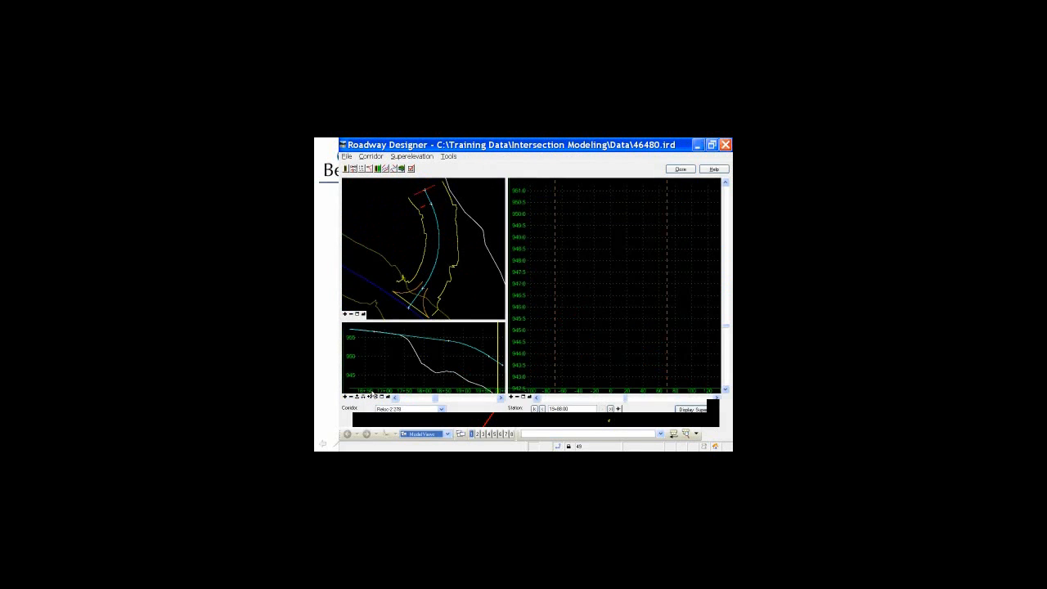
pyautogui.click(442, 410)
pyautogui.click(411, 429)
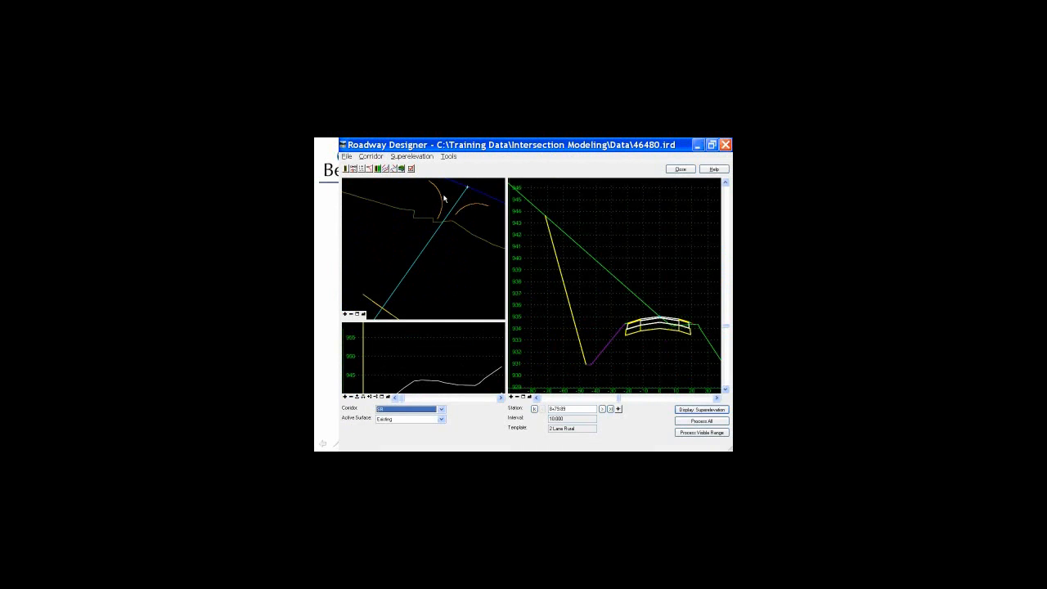
pyautogui.click(382, 396)
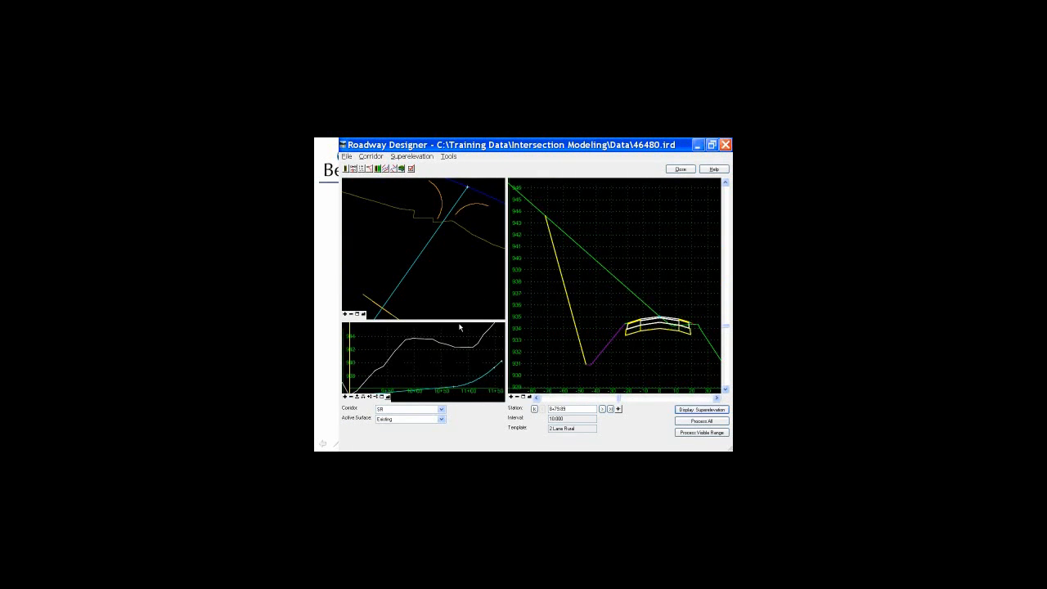
# - Check the SR corridor's stop station by picking the point in the drawing where the SR-Quad2 curve return meets the main road
pyautogui.click(346, 168)
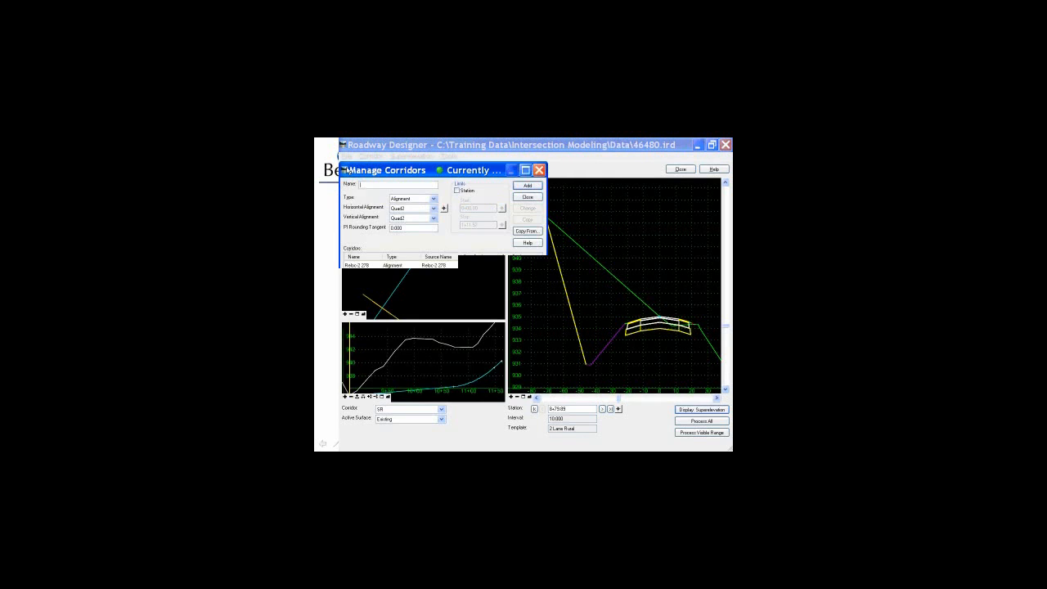
pyautogui.click(401, 282)
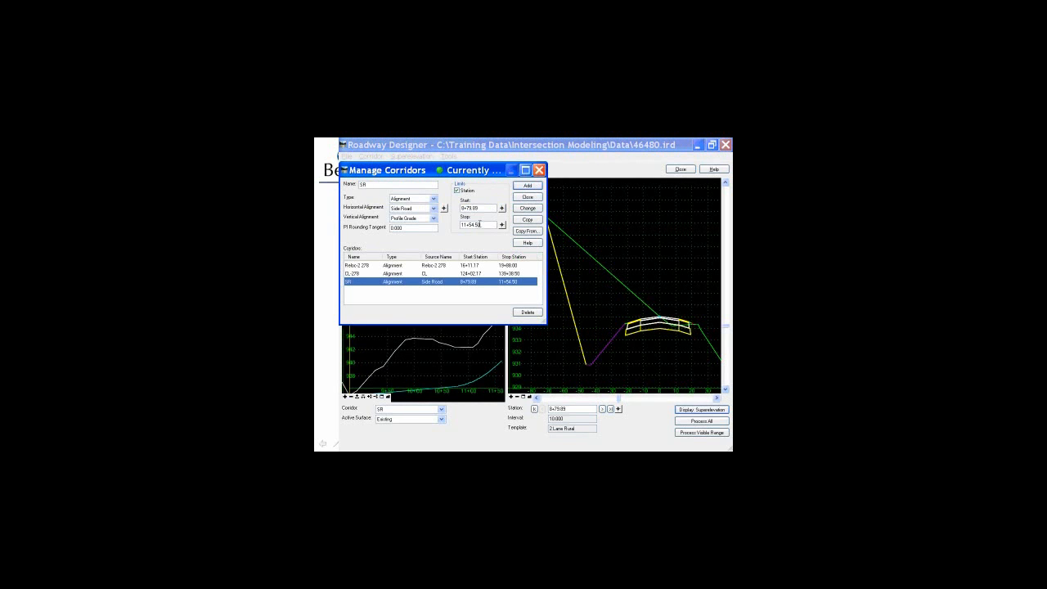
pyautogui.click(503, 225)
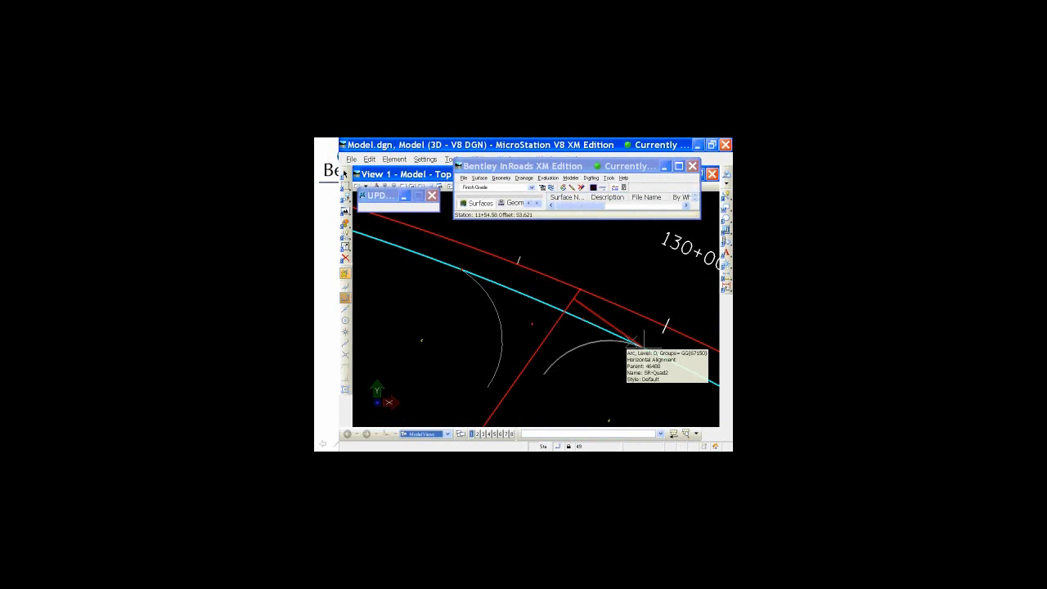
pyautogui.scroll(2, 622, 344)
pyautogui.scroll(3, 634, 344)
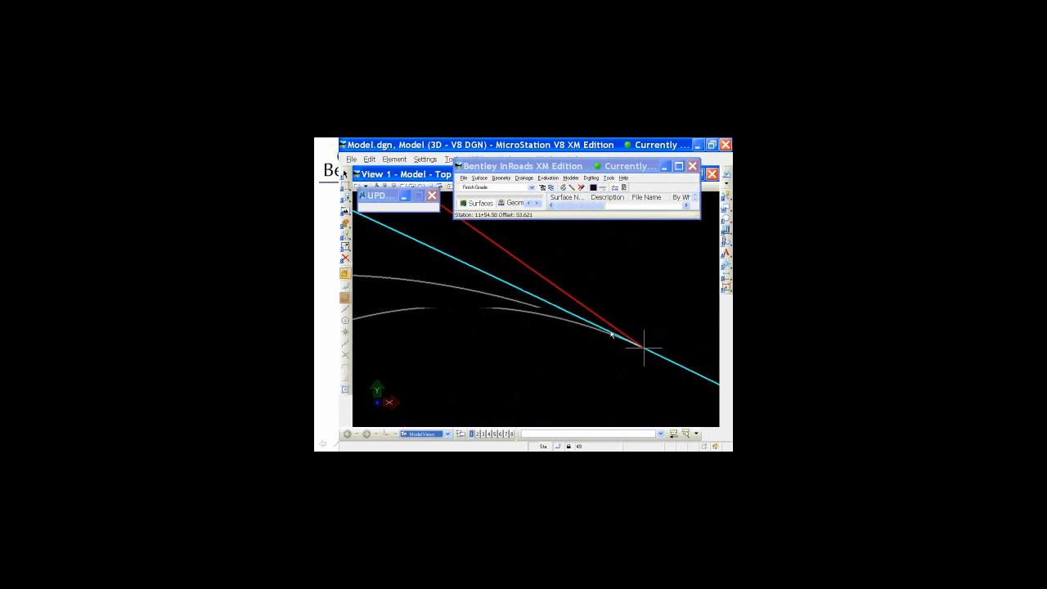
pyautogui.click(601, 330)
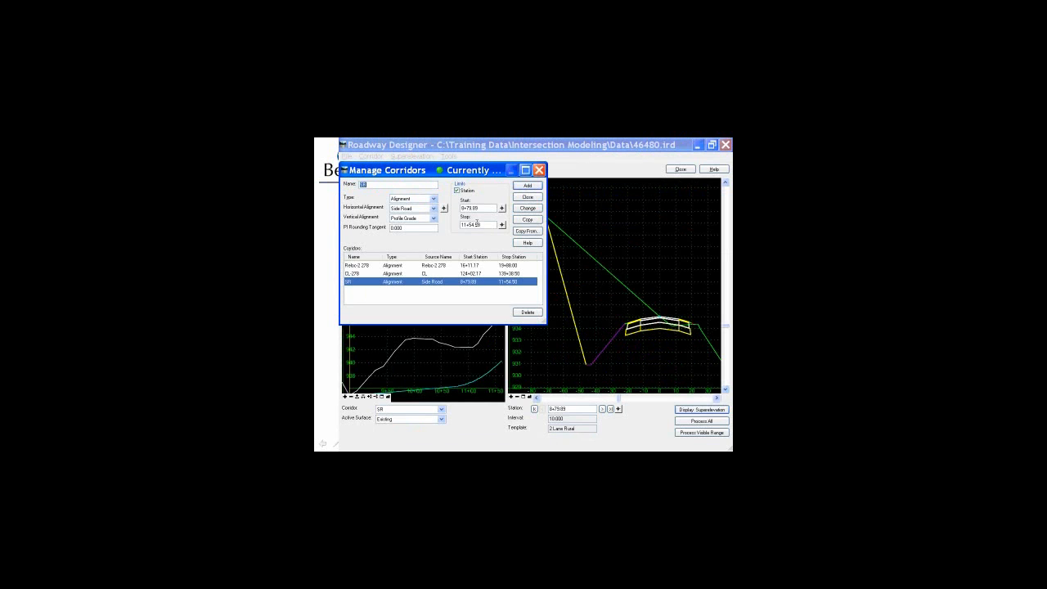
pyautogui.click(478, 224)
pyautogui.click(537, 199)
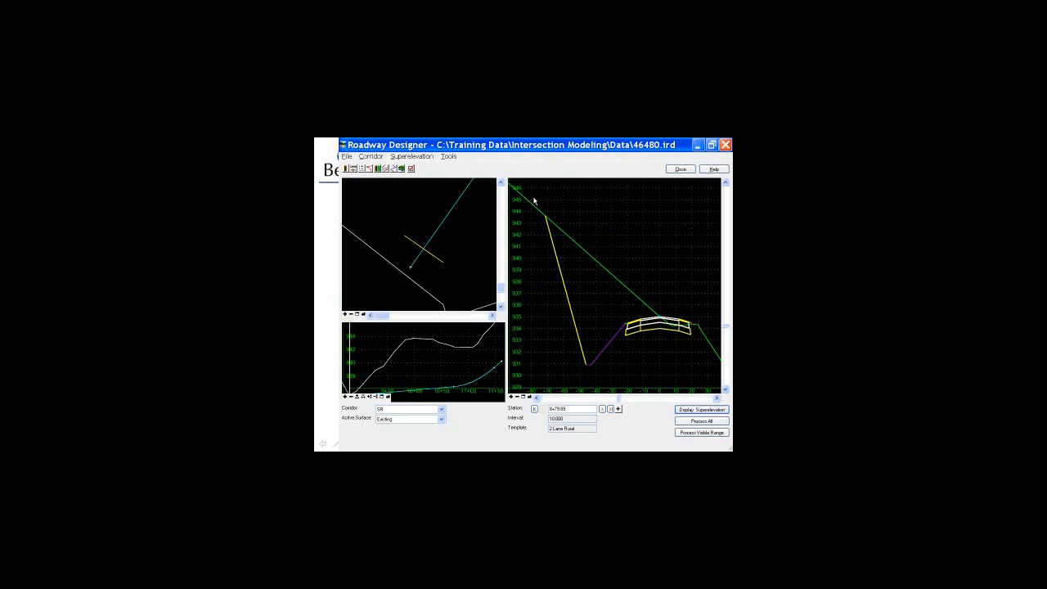
# - Load the SR corridor's 2 Lane Rural template drop and pick station 11+29.12 in the drawing, where the left curve return ends
pyautogui.scroll(-2, 468, 221)
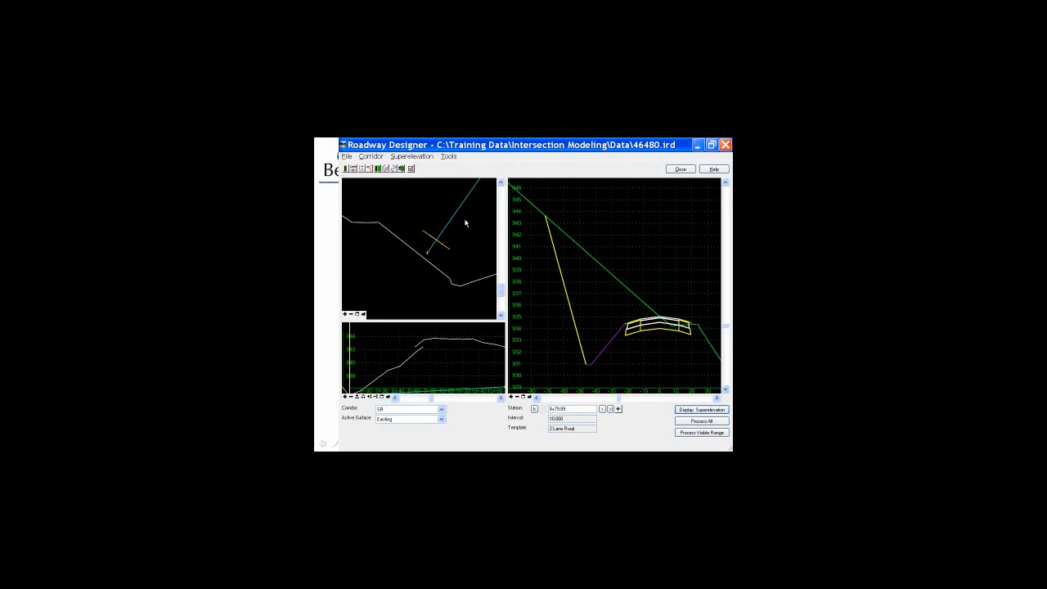
pyautogui.moveTo(466, 190); pyautogui.dragTo(436, 256, button='middle')
pyautogui.scroll(1, 436, 255)
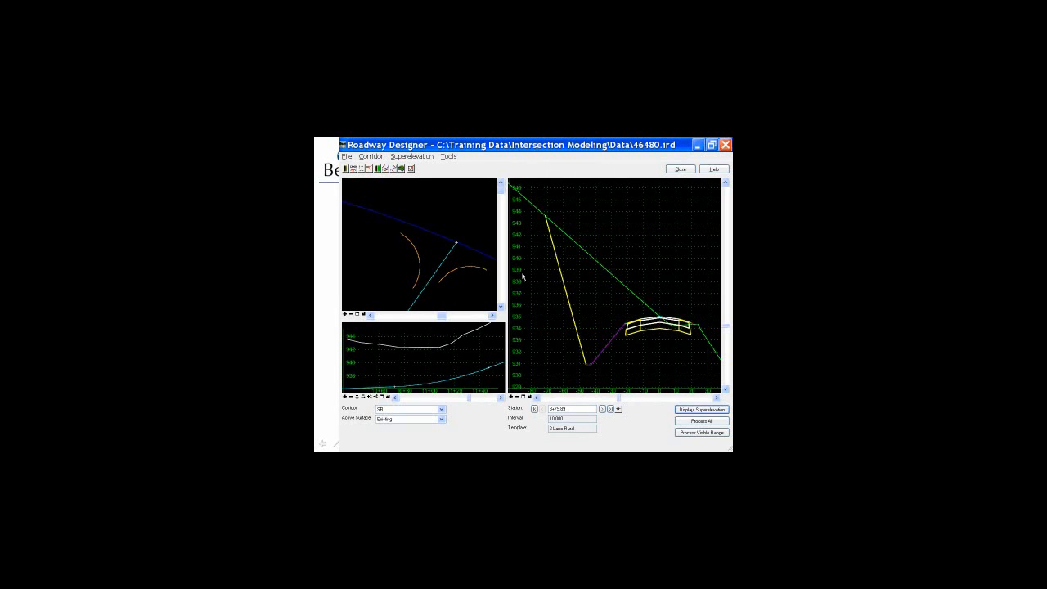
pyautogui.moveTo(626, 325)
pyautogui.click(353, 170)
pyautogui.click(354, 170)
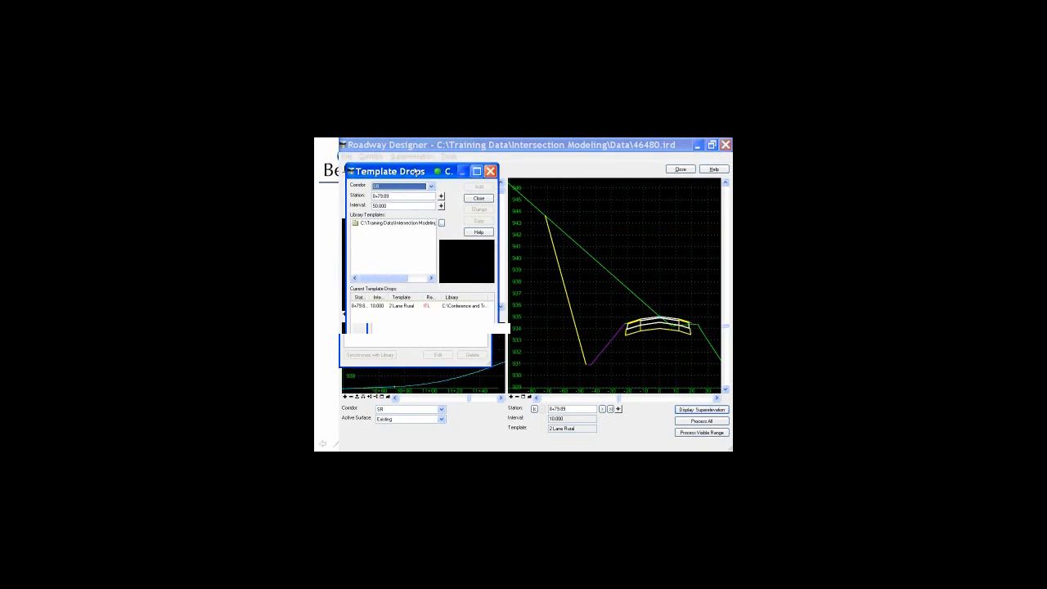
pyautogui.moveTo(417, 172); pyautogui.dragTo(443, 171)
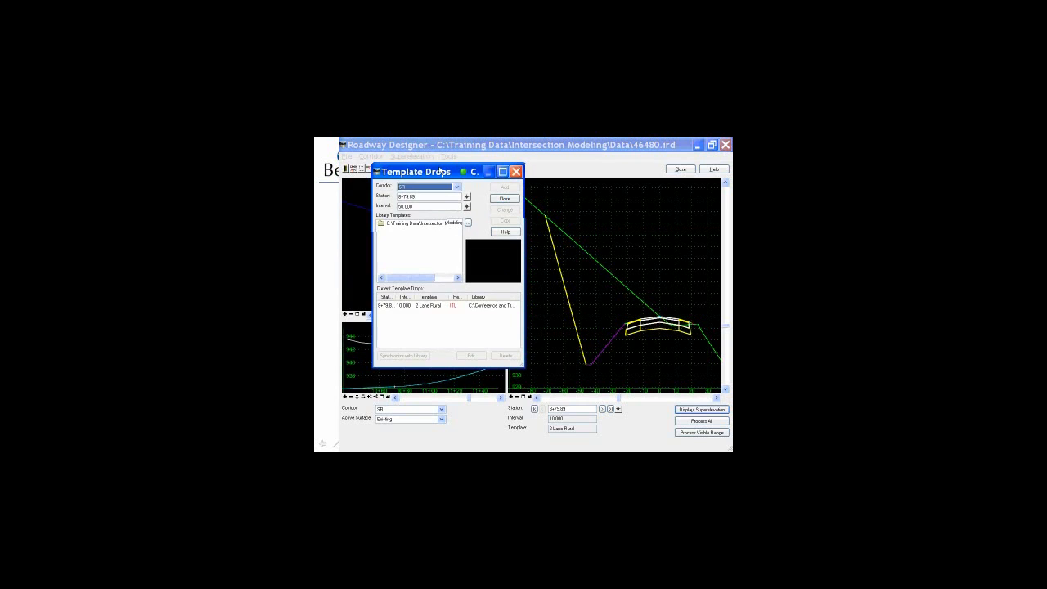
pyautogui.click(445, 307)
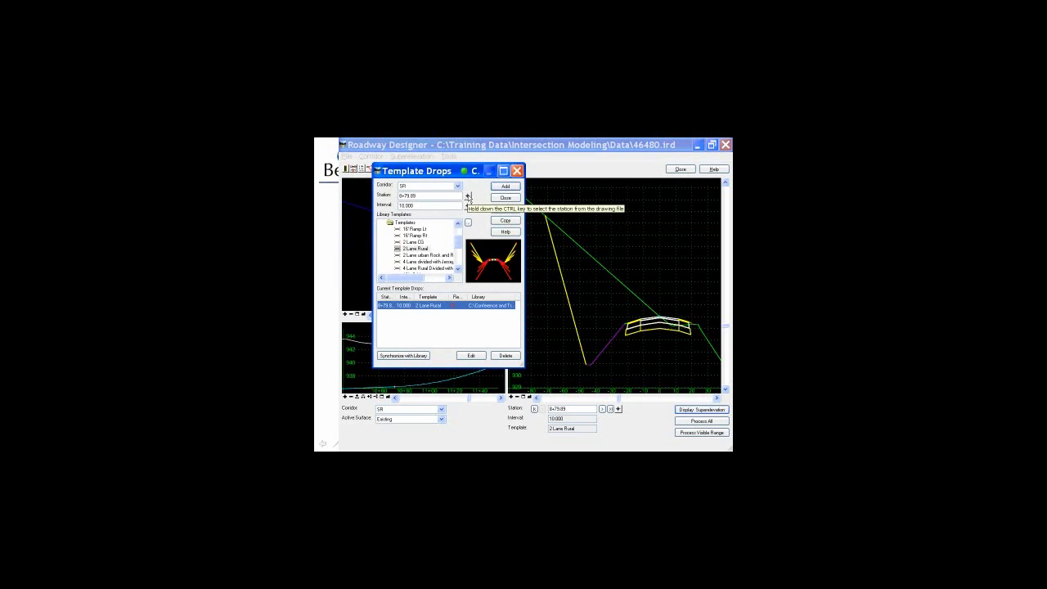
pyautogui.click(469, 197)
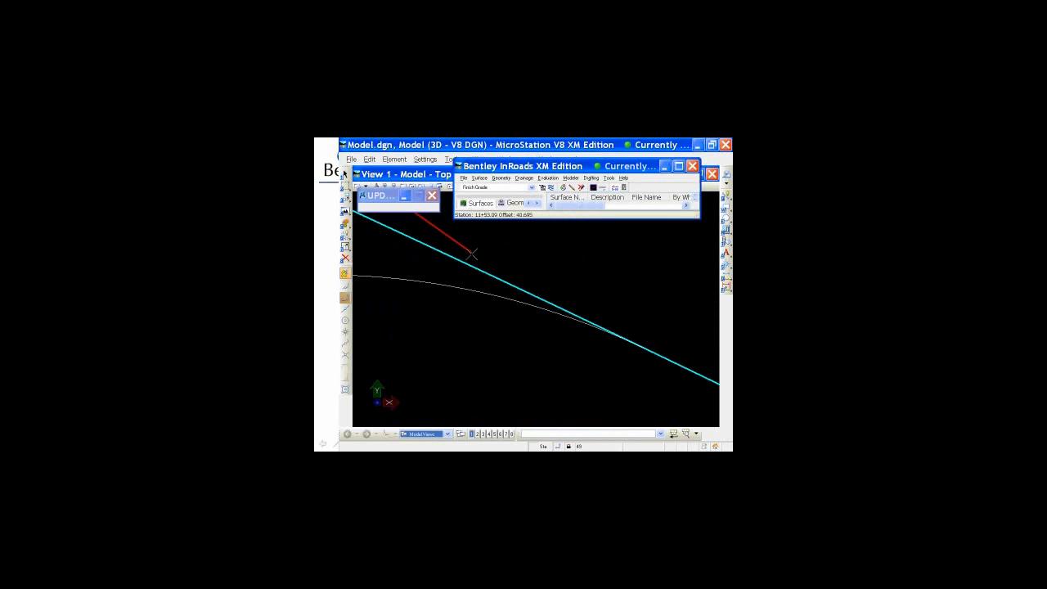
pyautogui.scroll(-5, 472, 254)
pyautogui.scroll(5, 464, 254)
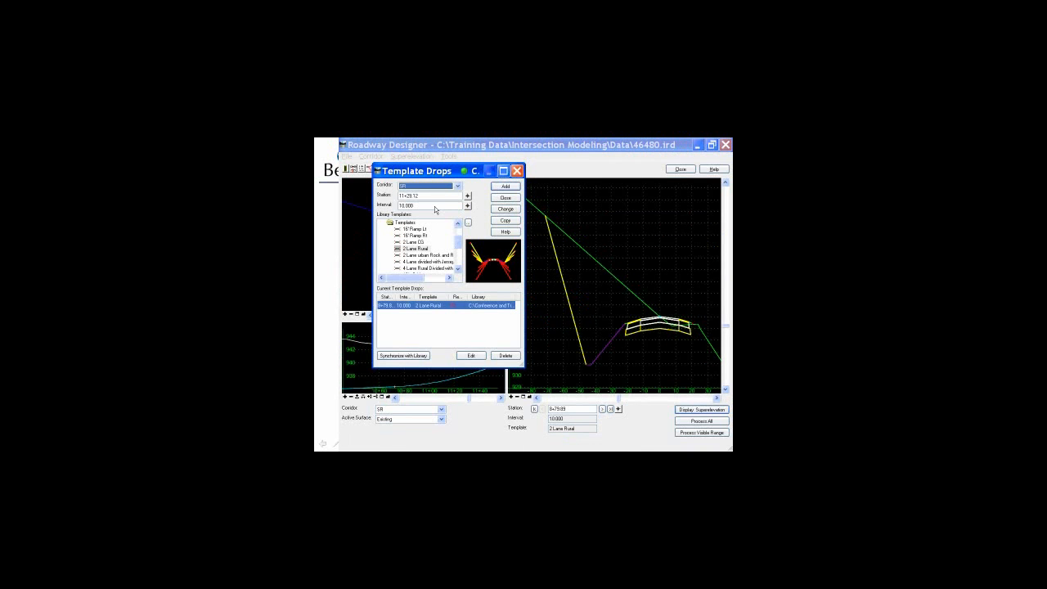
# - Set the interval to 2 and add the 2 Lane Rural template drop at station 11+29.12
pyautogui.moveTo(424, 205); pyautogui.dragTo(392, 206)
pyautogui.write('5')
pyautogui.press('Tab')
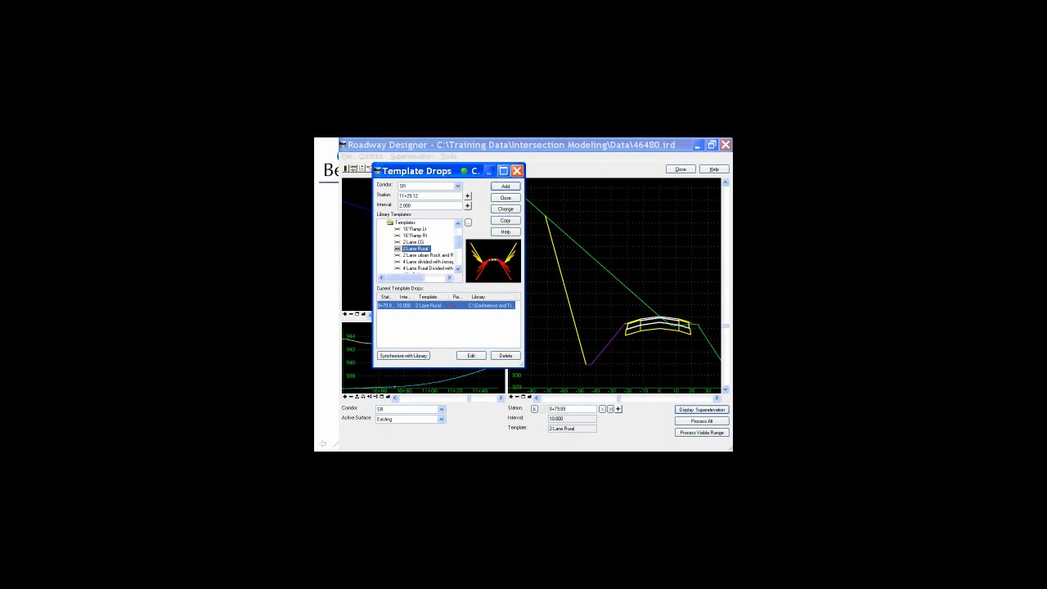
pyautogui.click(509, 187)
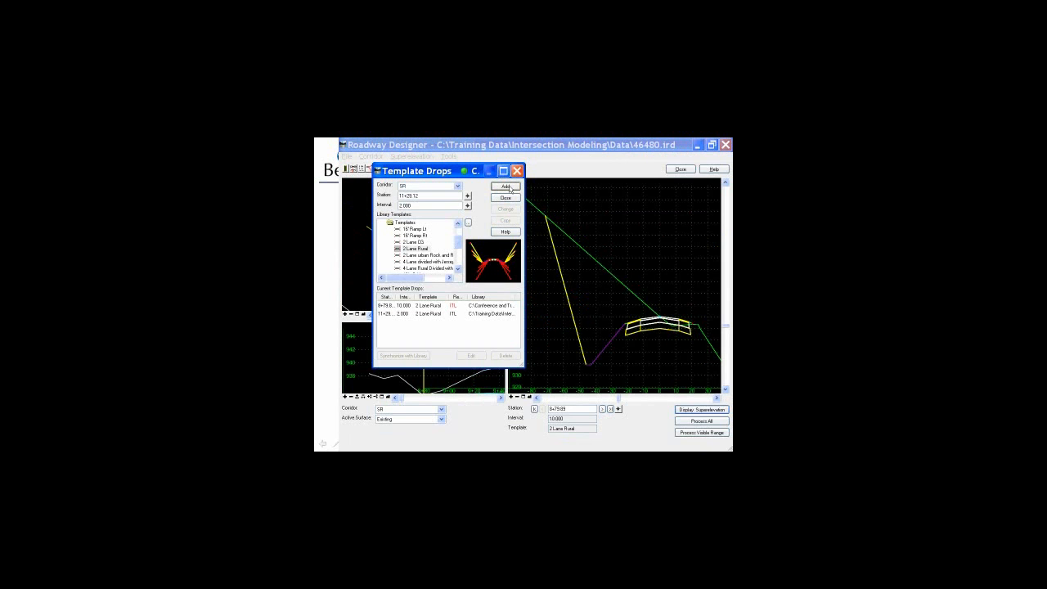
# - Edit the template drop at station 11+29.12, deleting its left shoulder and left side-slope components while keeping the travel lanes
pyautogui.click(493, 317)
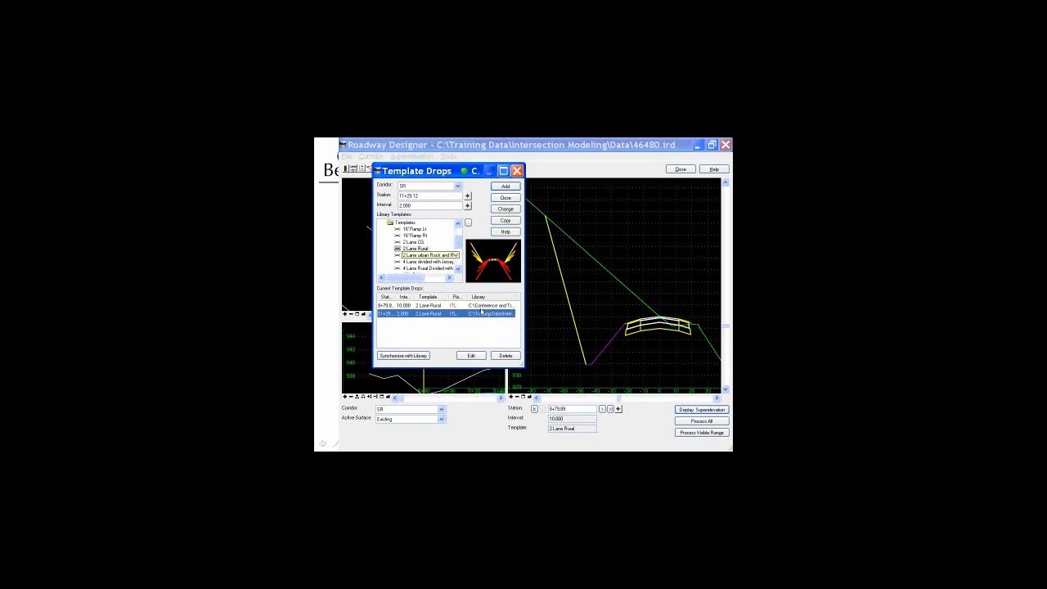
pyautogui.click(471, 356)
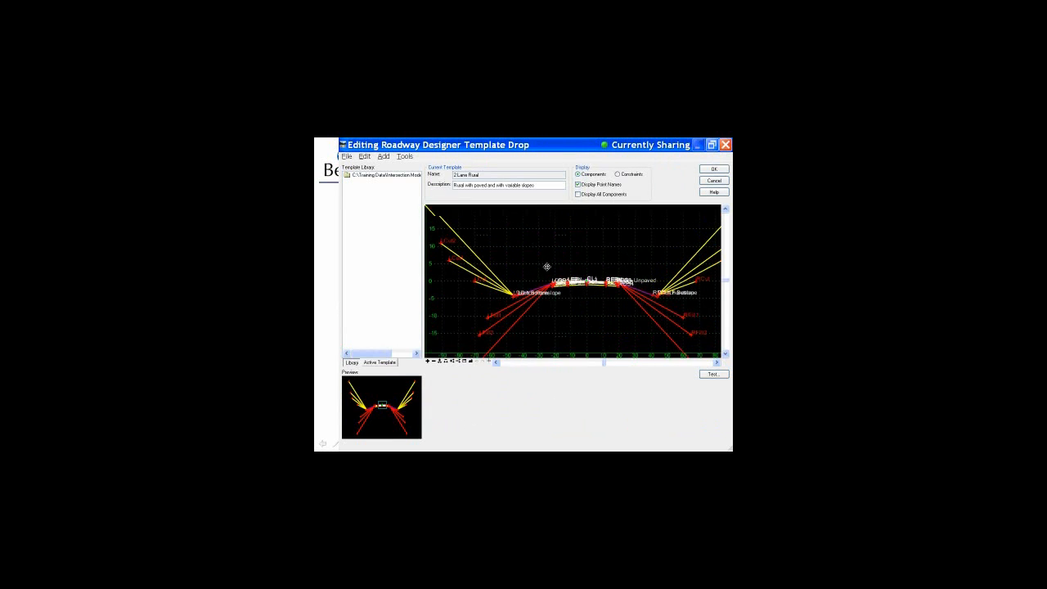
pyautogui.scroll(3, 548, 267)
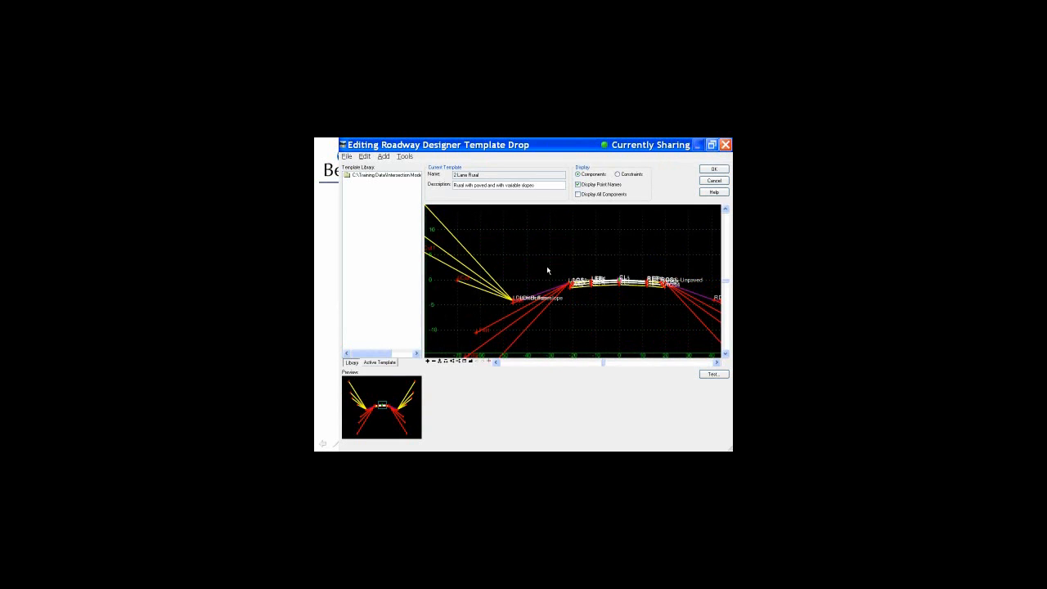
pyautogui.rightClick(502, 241)
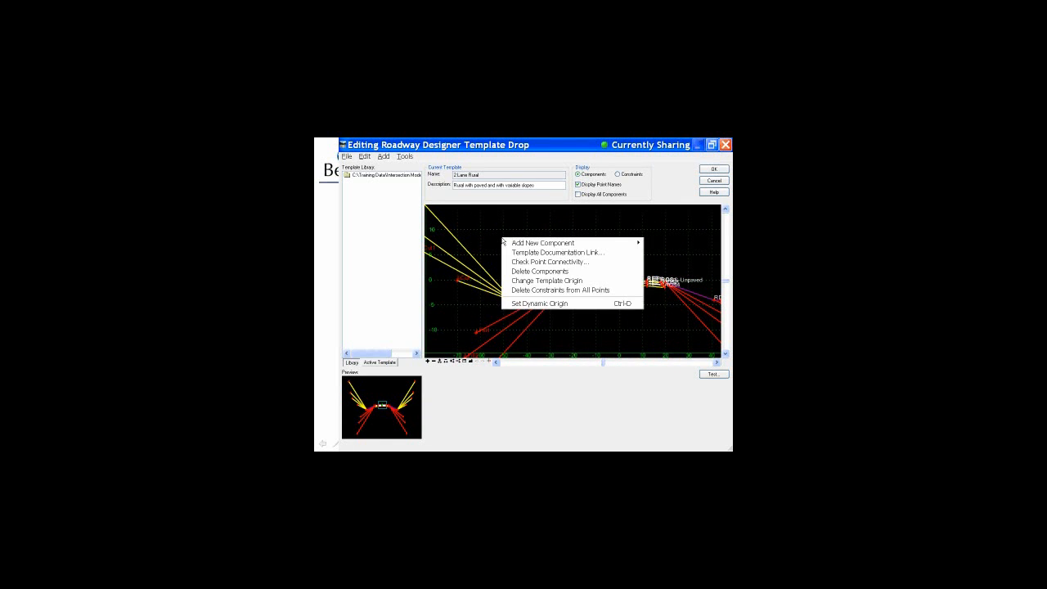
pyautogui.click(532, 271)
pyautogui.moveTo(506, 244)
pyautogui.mouseDown()
pyautogui.moveTo(498, 319)
pyautogui.moveTo(542, 326)
pyautogui.moveTo(529, 282)
pyautogui.moveTo(516, 311)
pyautogui.moveTo(525, 270)
pyautogui.moveTo(582, 282)
pyautogui.moveTo(582, 306)
pyautogui.moveTo(570, 278)
pyautogui.mouseUp()
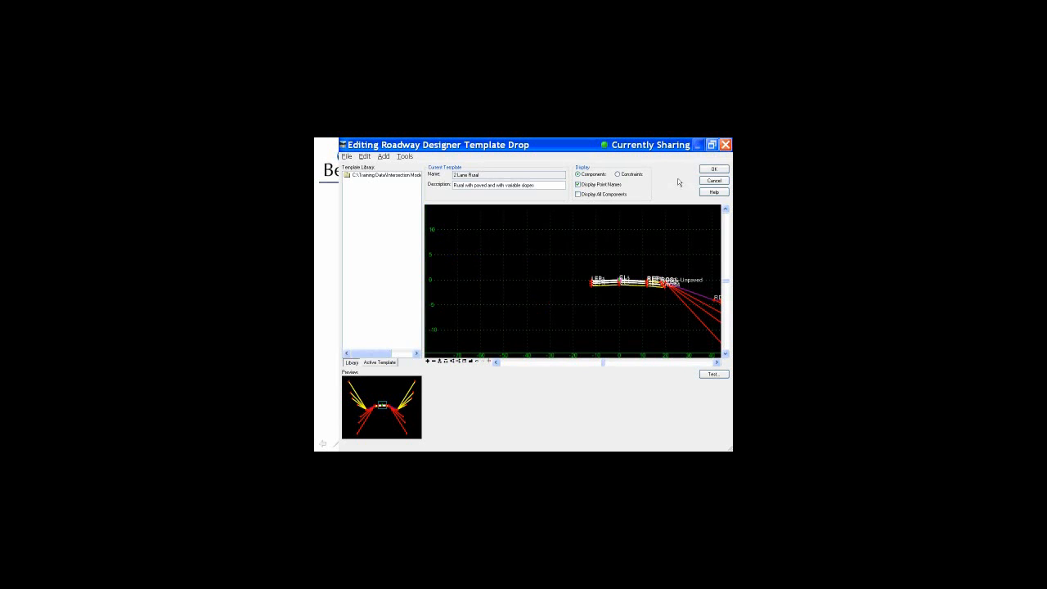
pyautogui.click(713, 170)
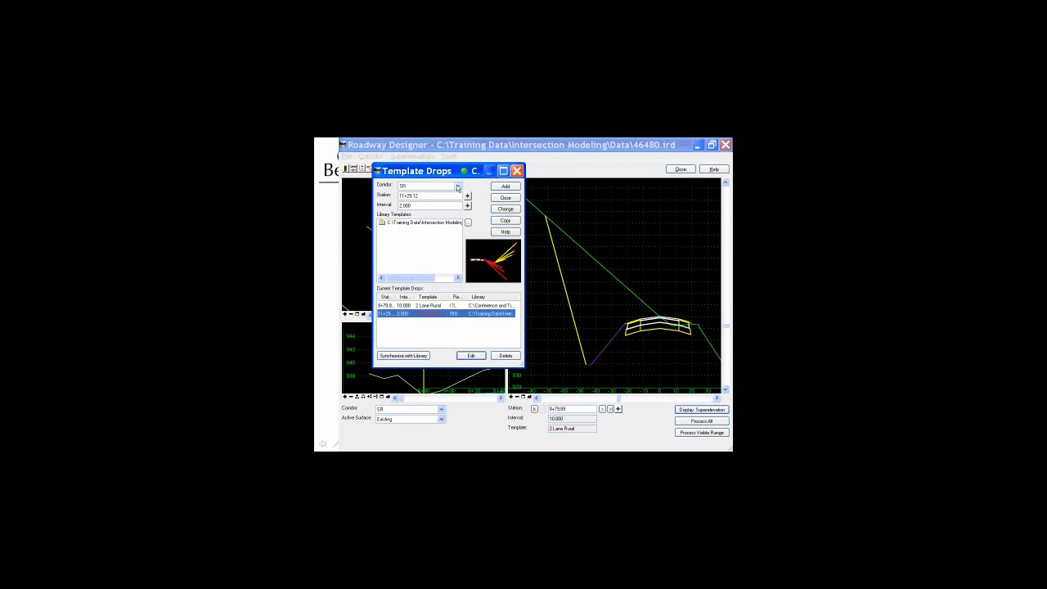
# - Step through the SR corridor's cross sections up to station 11+29.12, examining the edited template there and its location in plan
pyautogui.moveTo(453, 172); pyautogui.dragTo(421, 217)
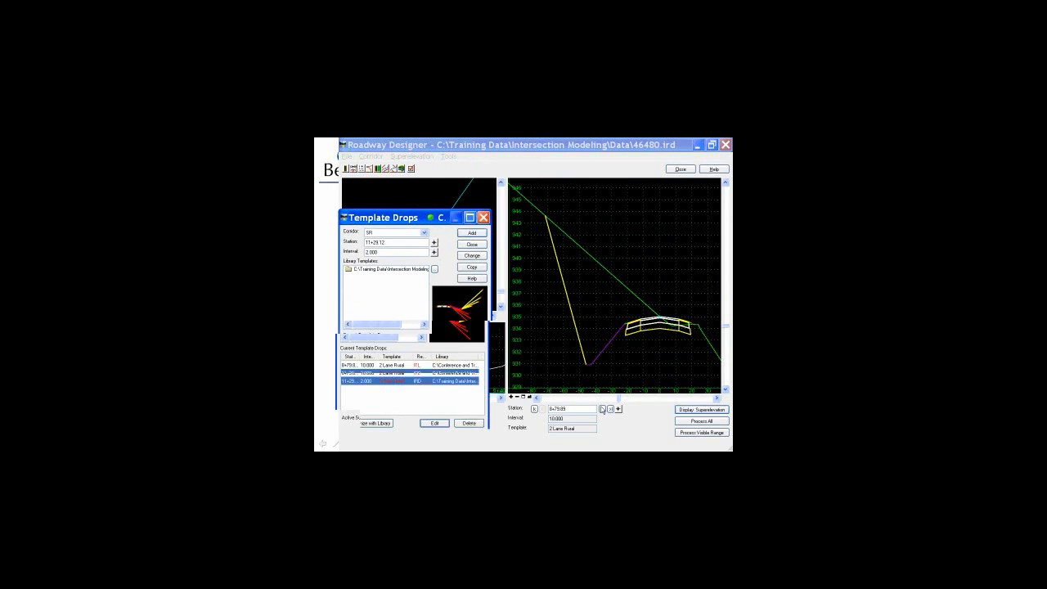
pyautogui.click(602, 408)
pyautogui.click(602, 409)
pyautogui.click(602, 408)
pyautogui.click(602, 409)
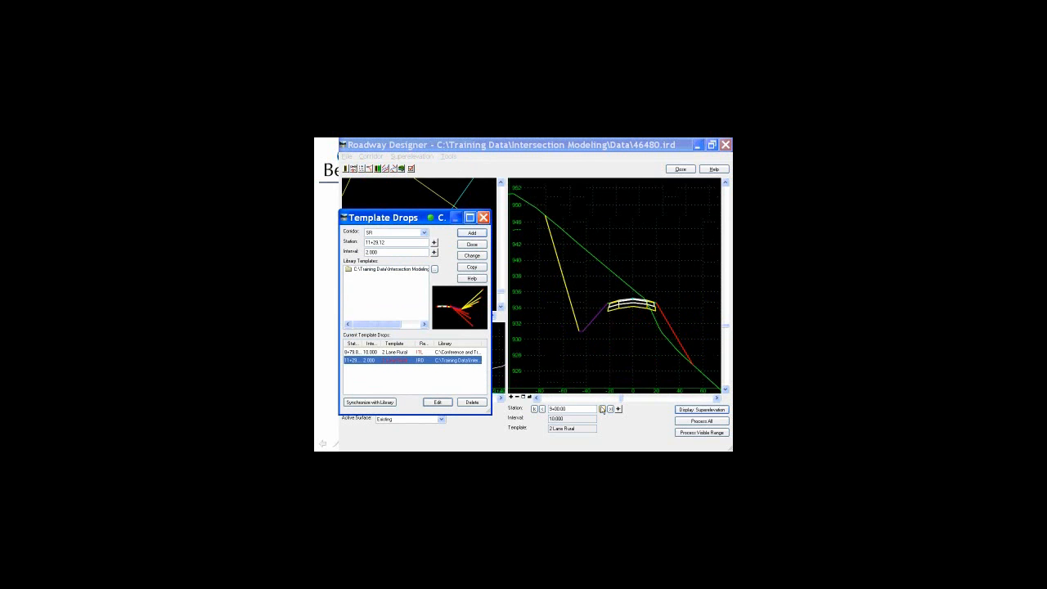
pyautogui.click(602, 408)
pyautogui.click(602, 408)
pyautogui.click(602, 409)
pyautogui.click(602, 408)
pyautogui.click(602, 408)
pyautogui.click(602, 408)
pyautogui.click(602, 409)
pyautogui.click(602, 409)
pyautogui.click(602, 408)
pyautogui.click(602, 408)
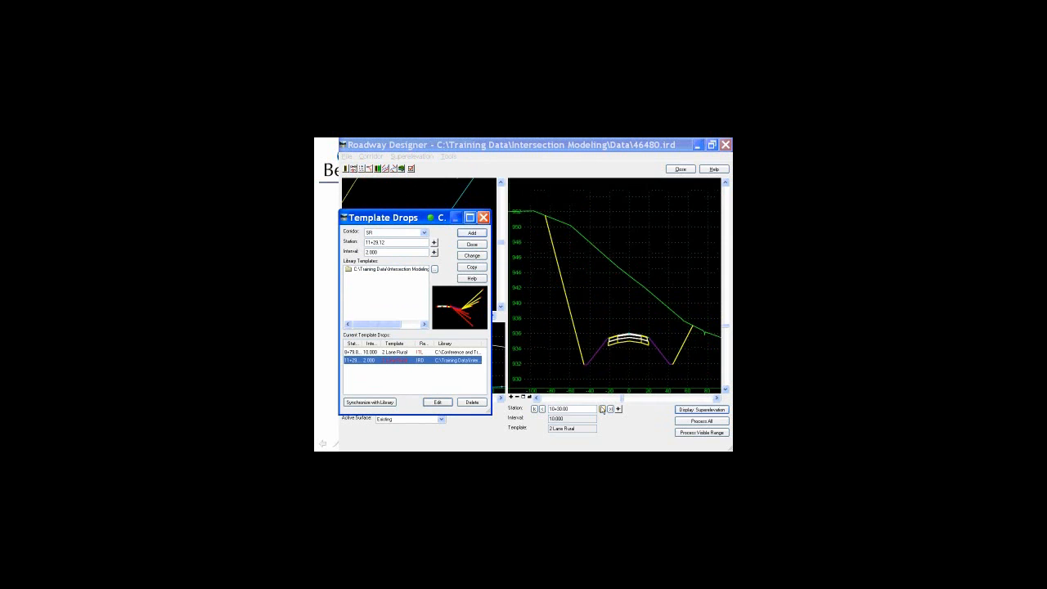
pyautogui.click(602, 408)
pyautogui.click(602, 408)
pyautogui.click(602, 409)
pyautogui.click(602, 408)
pyautogui.click(602, 409)
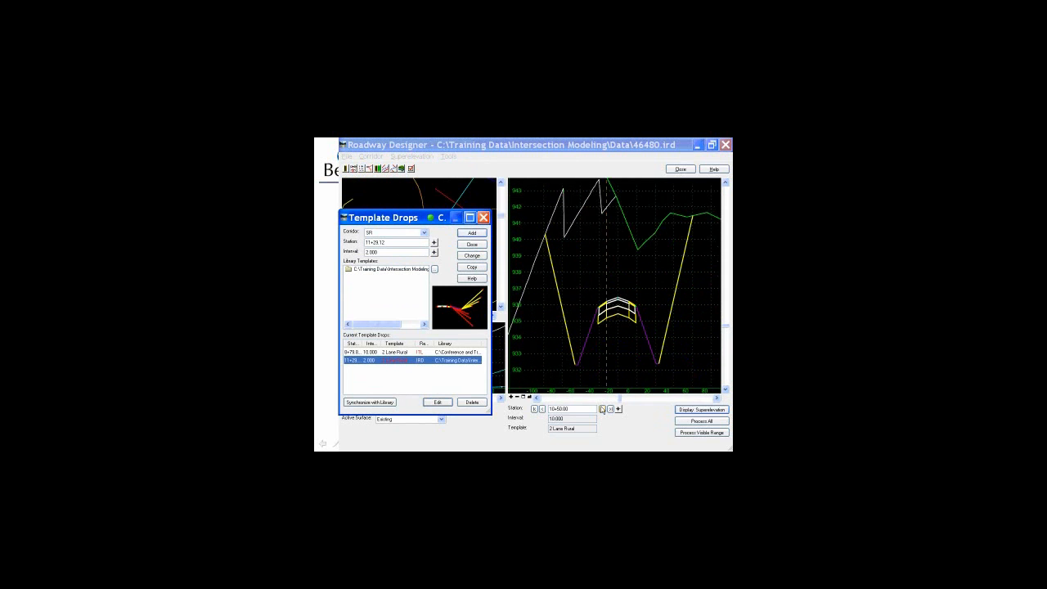
pyautogui.click(602, 408)
pyautogui.click(602, 408)
pyautogui.click(602, 408)
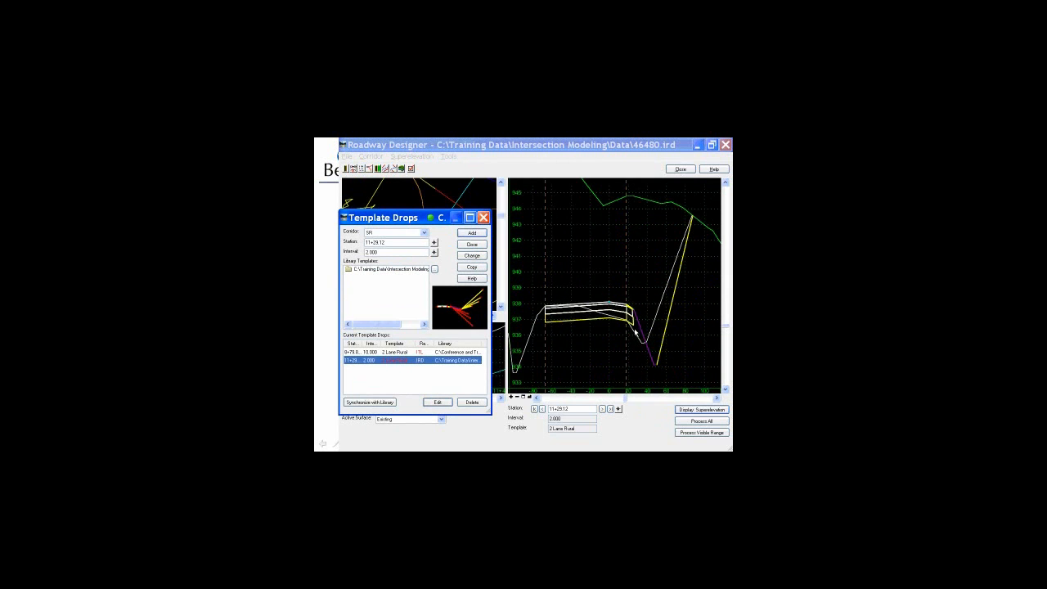
pyautogui.moveTo(424, 218); pyautogui.dragTo(504, 236)
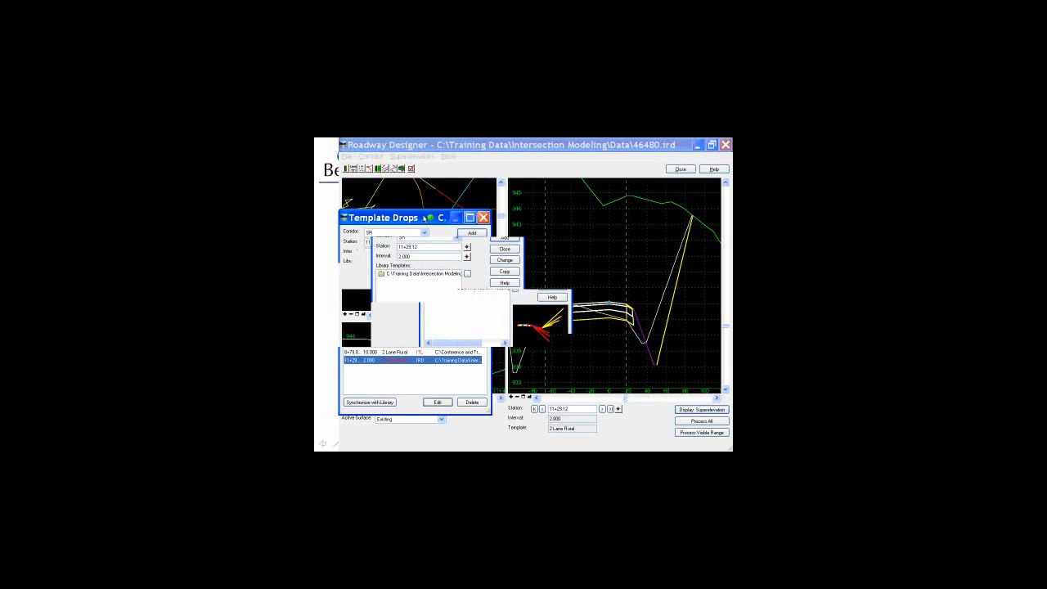
pyautogui.moveTo(424, 218); pyautogui.dragTo(426, 323)
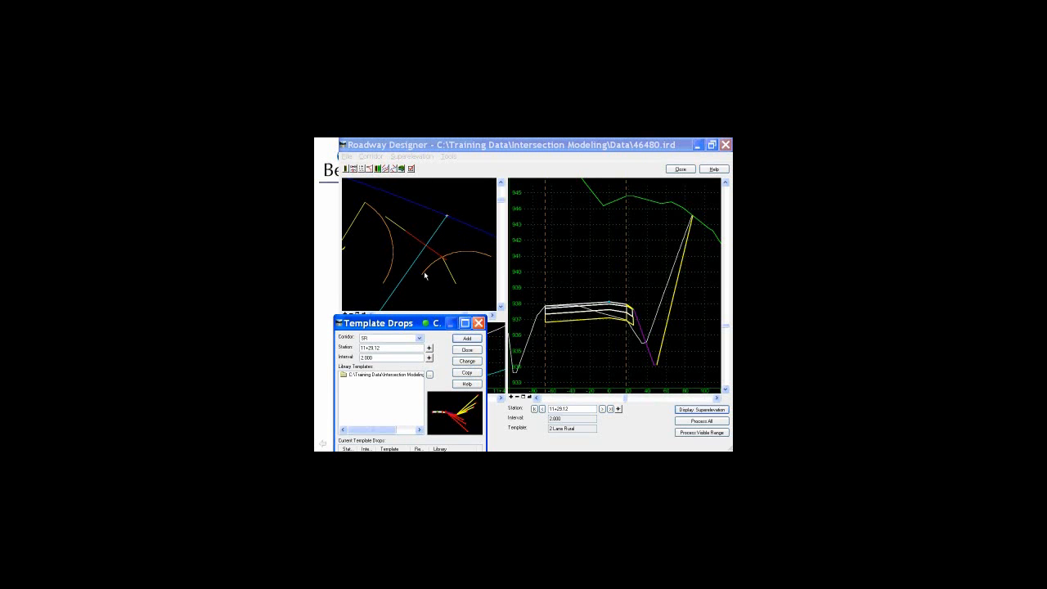
# - Add a 2 Lane Rural template drop at station 11+44.50, snapped where the SR centerline intersects the main road's pavement edge, with interval 2
pyautogui.moveTo(427, 325); pyautogui.dragTo(438, 188)
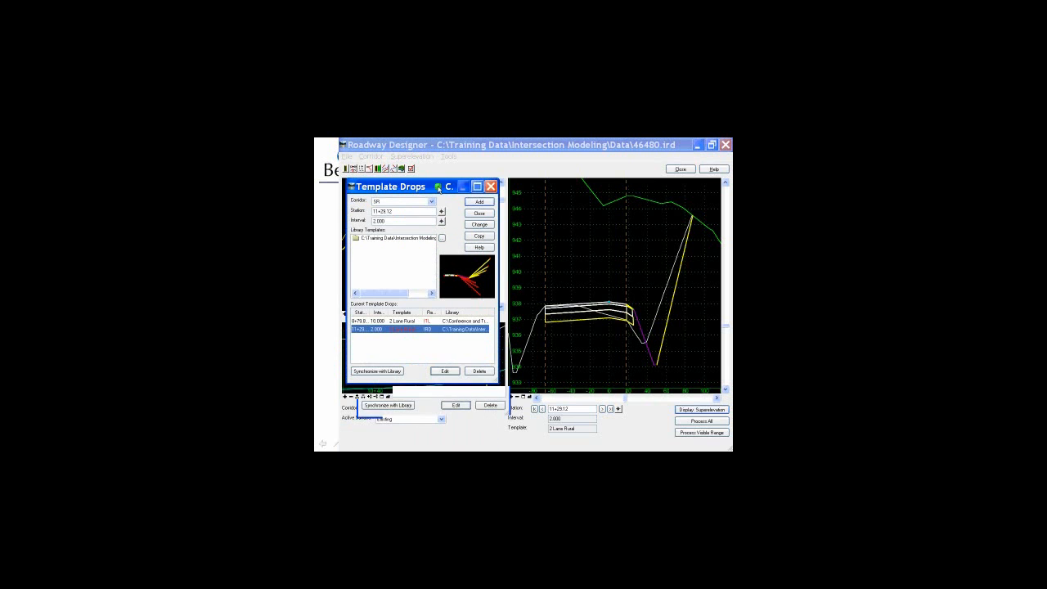
pyautogui.click(415, 332)
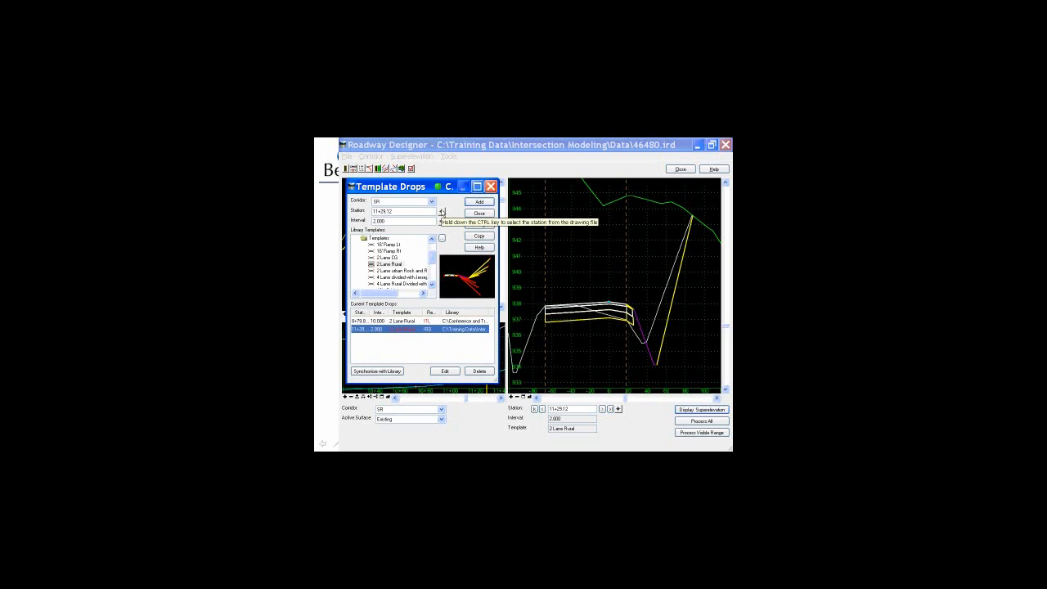
pyautogui.click(442, 212)
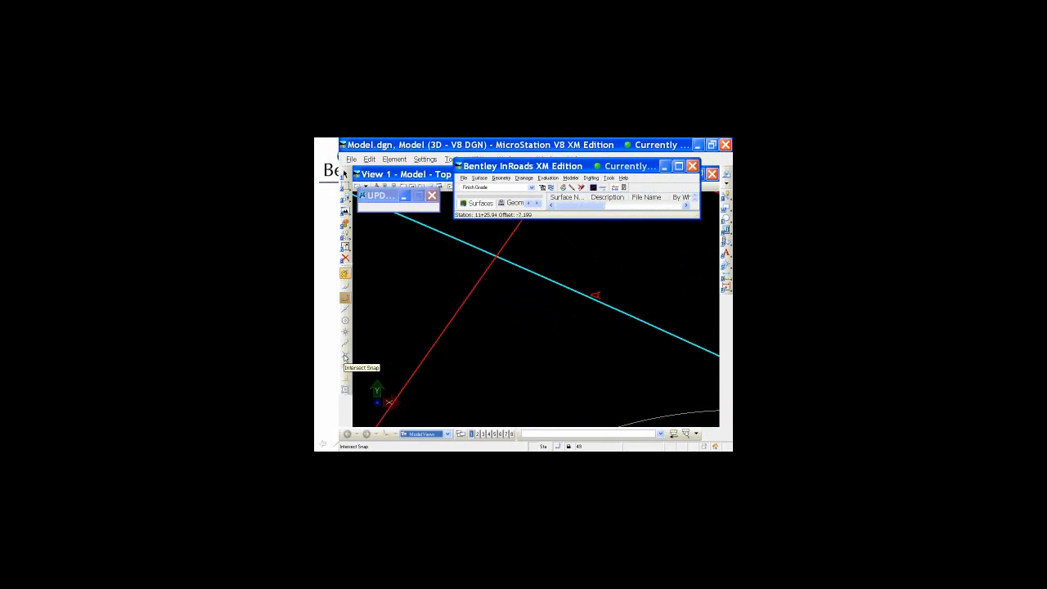
pyautogui.click(344, 357)
pyautogui.click(497, 257)
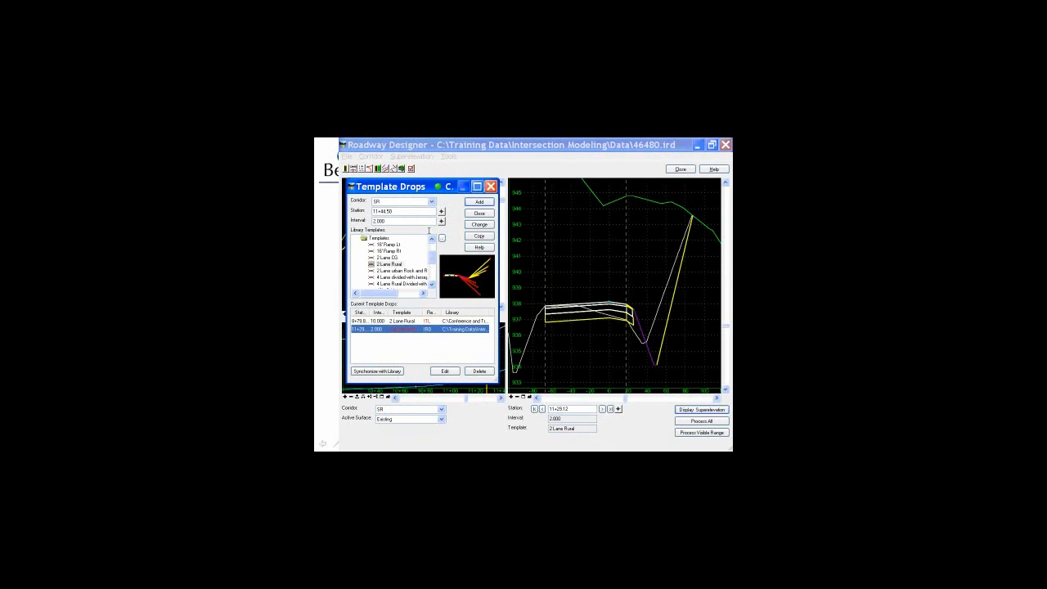
pyautogui.click(481, 203)
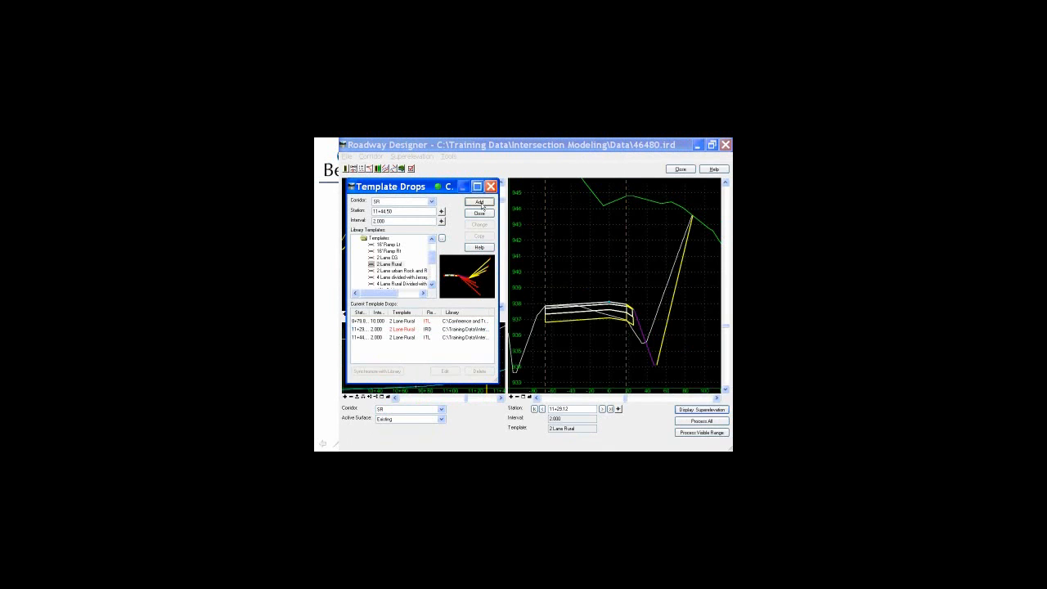
# - Edit the template drop at station 11+44.50, deleting its left side-slope and left shoulder components
pyautogui.click(406, 342)
pyautogui.click(446, 372)
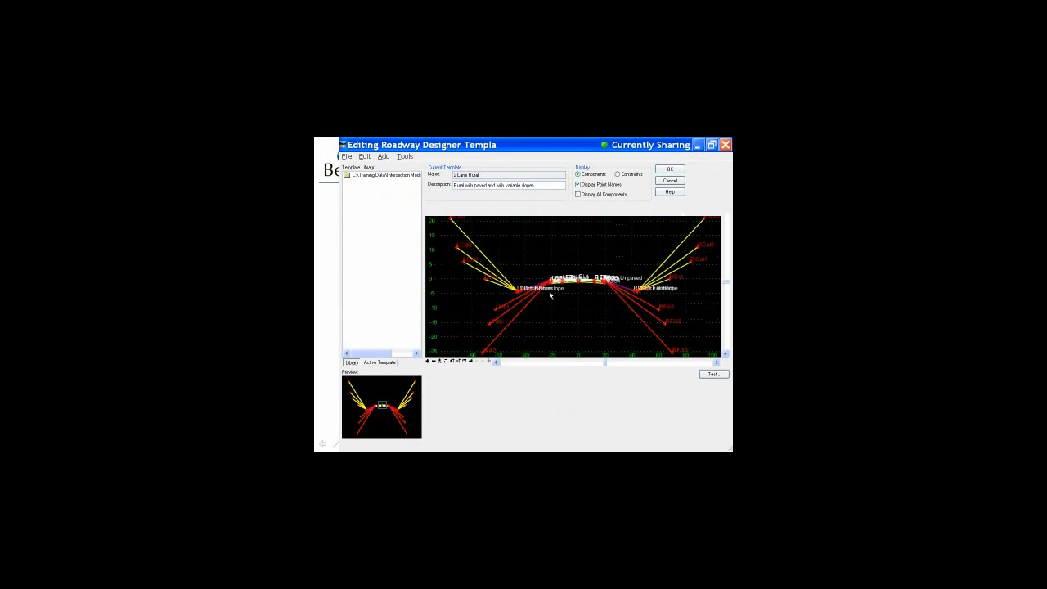
pyautogui.rightClick(507, 296)
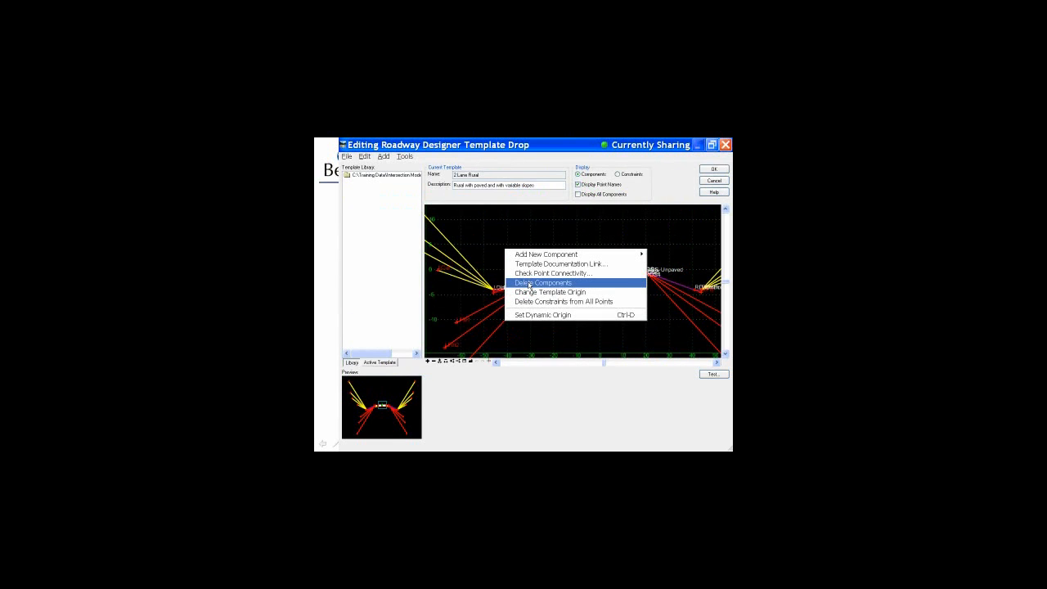
pyautogui.click(529, 283)
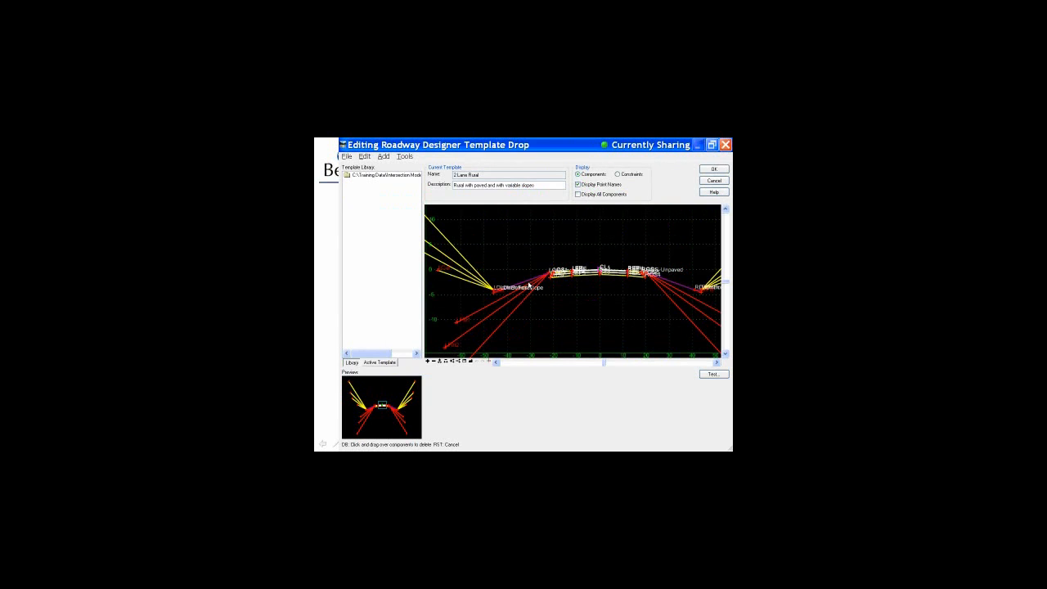
pyautogui.moveTo(494, 257)
pyautogui.mouseDown()
pyautogui.moveTo(488, 292)
pyautogui.moveTo(526, 329)
pyautogui.moveTo(513, 276)
pyautogui.moveTo(498, 304)
pyautogui.mouseUp()
pyautogui.rightClick(560, 259)
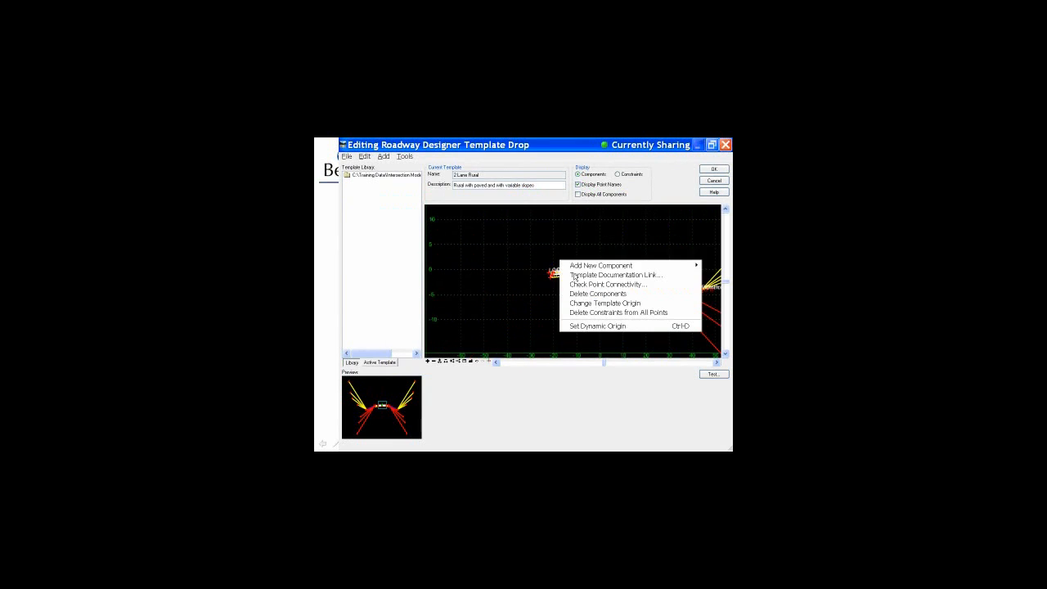
pyautogui.click(583, 294)
pyautogui.moveTo(564, 262)
pyautogui.mouseDown()
pyautogui.moveTo(553, 293)
pyautogui.moveTo(551, 269)
pyautogui.mouseUp()
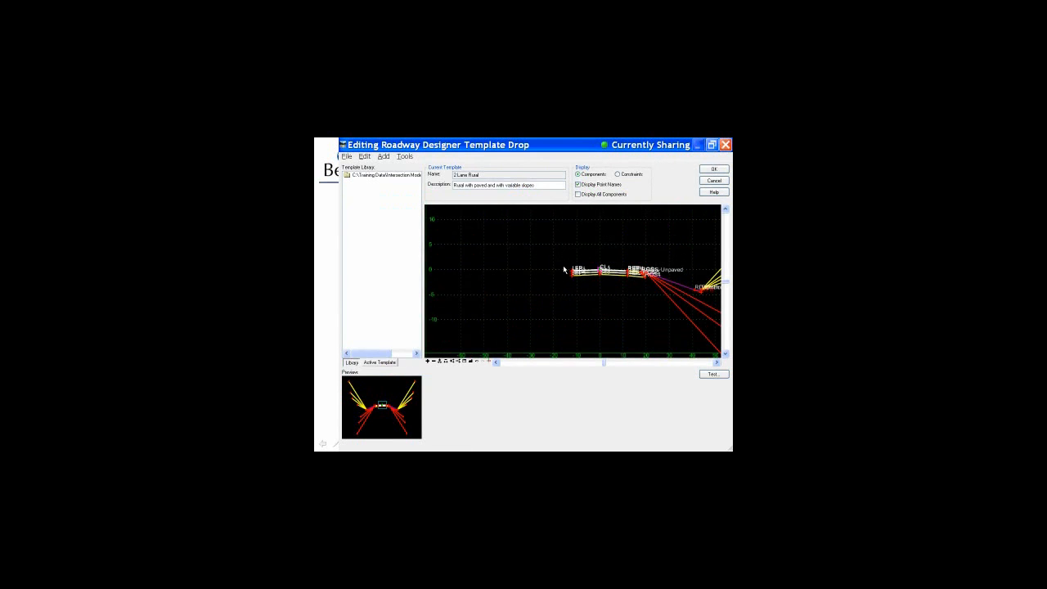
# - Delete the left edge-of-pavement points LEP and LEP3 from the travel lane components
pyautogui.scroll(3, 585, 269)
pyautogui.scroll(5, 622, 261)
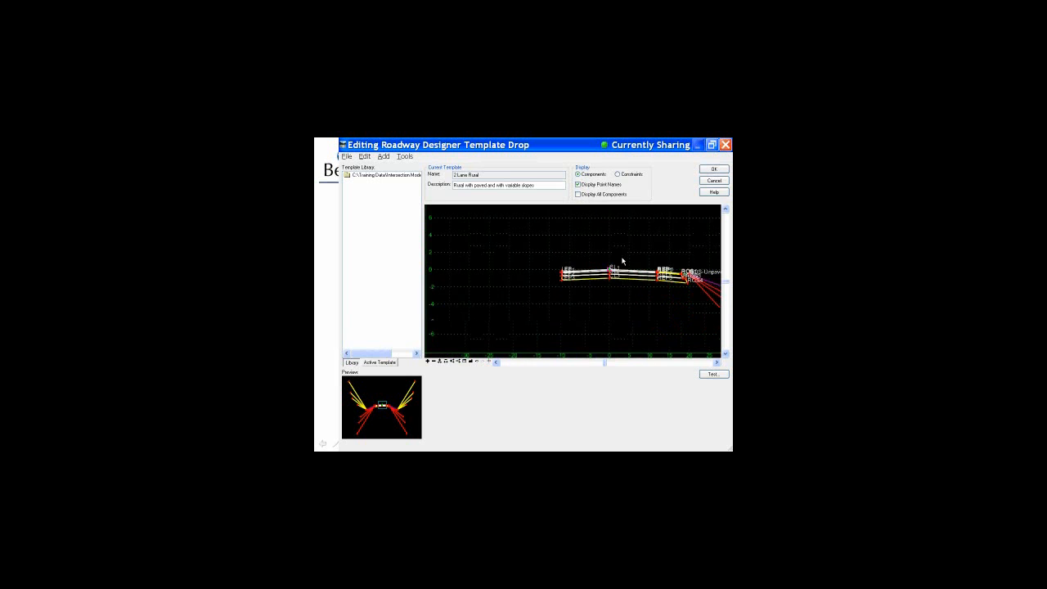
pyautogui.scroll(2, 639, 268)
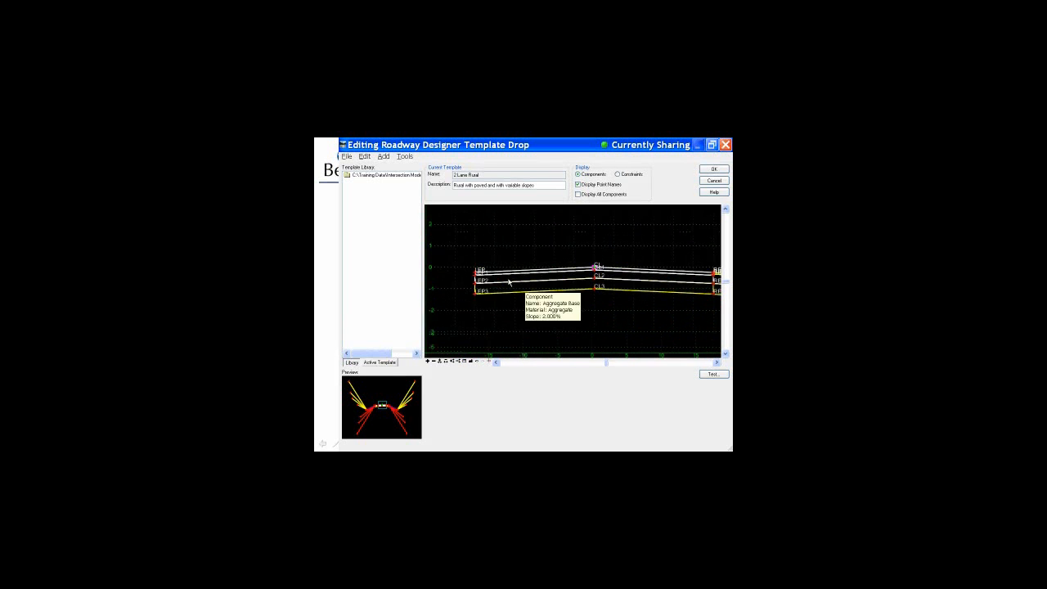
pyautogui.rightClick(476, 274)
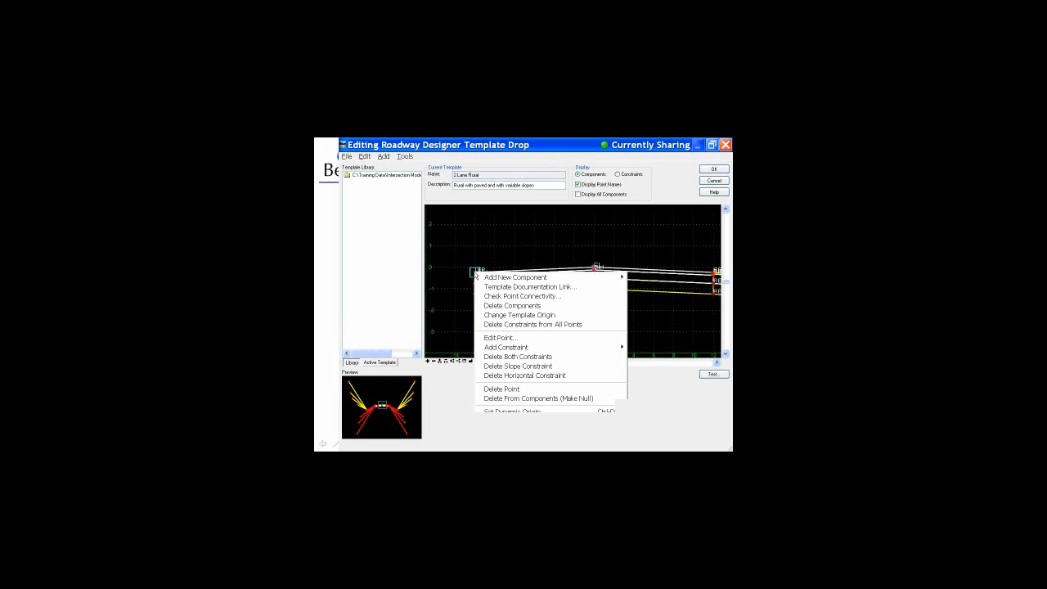
pyautogui.click(503, 391)
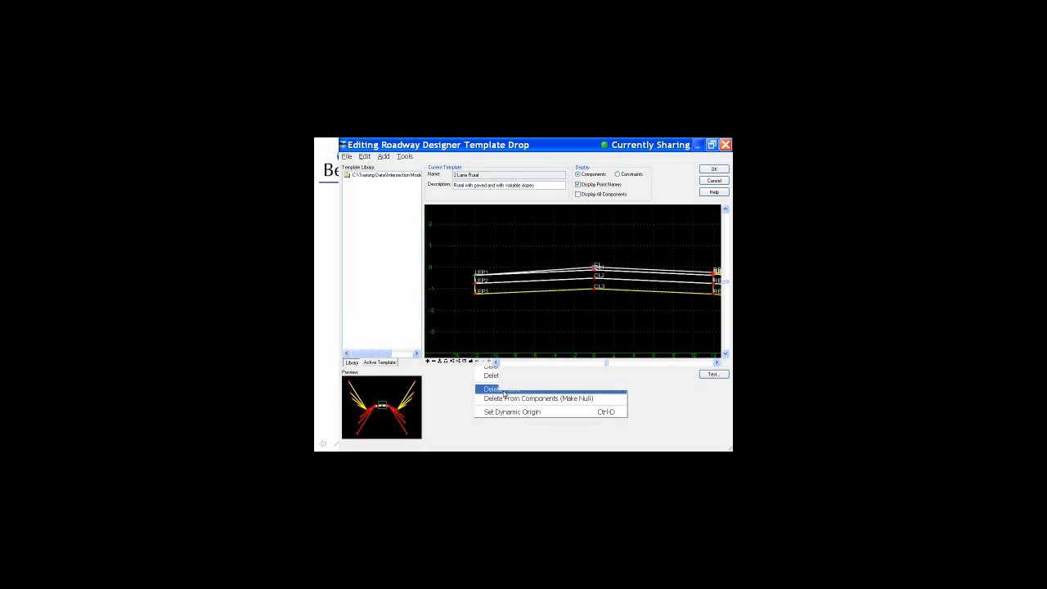
pyautogui.rightClick(474, 298)
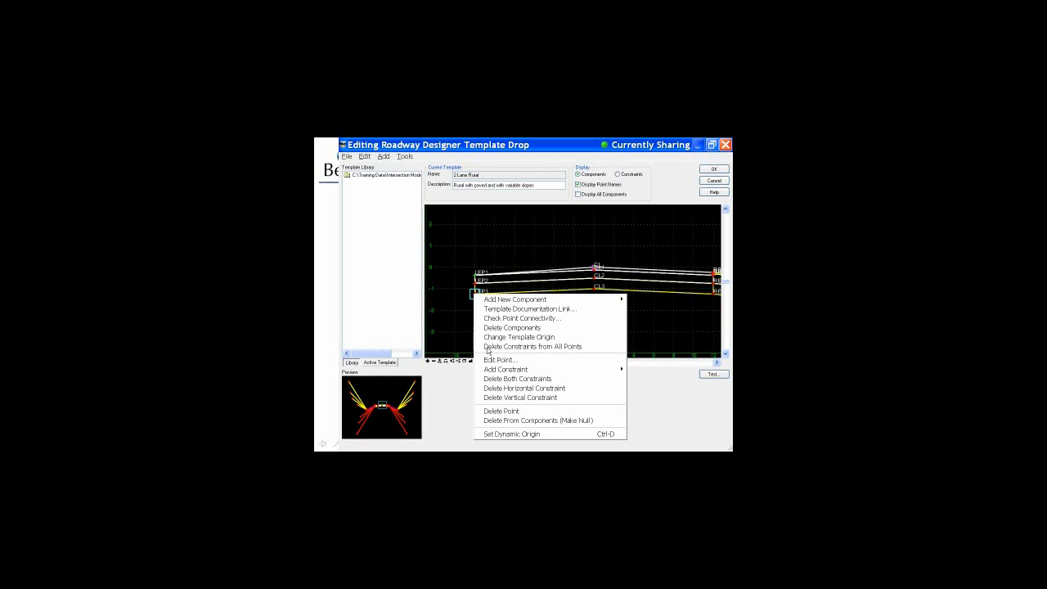
pyautogui.click(499, 411)
# - Delete point LEP2 from Aggregate Base and Base and point LEP1 from Base and Pavement, and accept the edited template
pyautogui.rightClick(477, 283)
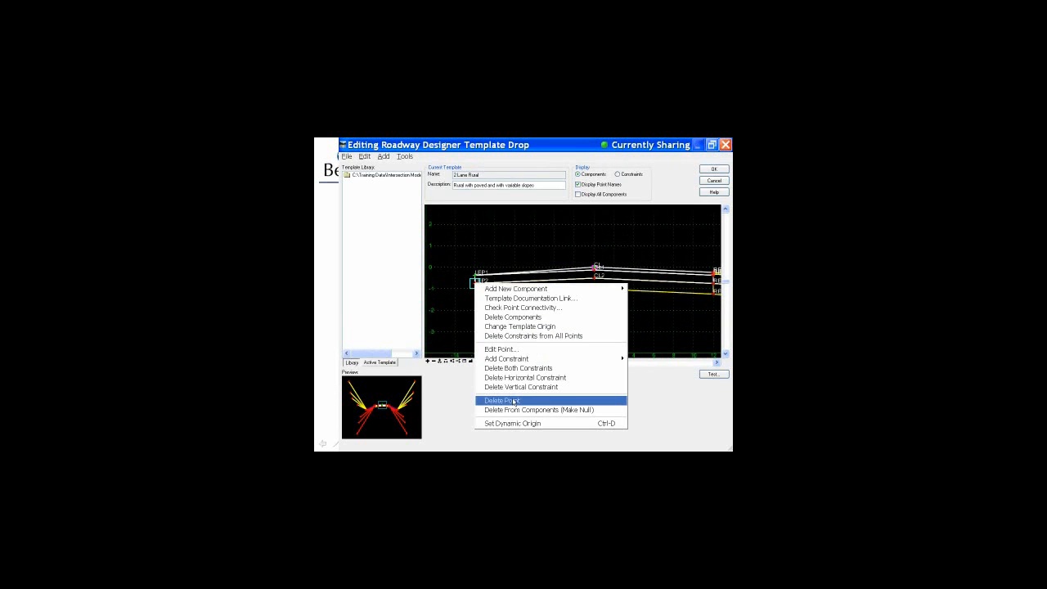
pyautogui.click(514, 401)
pyautogui.moveTo(630, 351); pyautogui.dragTo(504, 318)
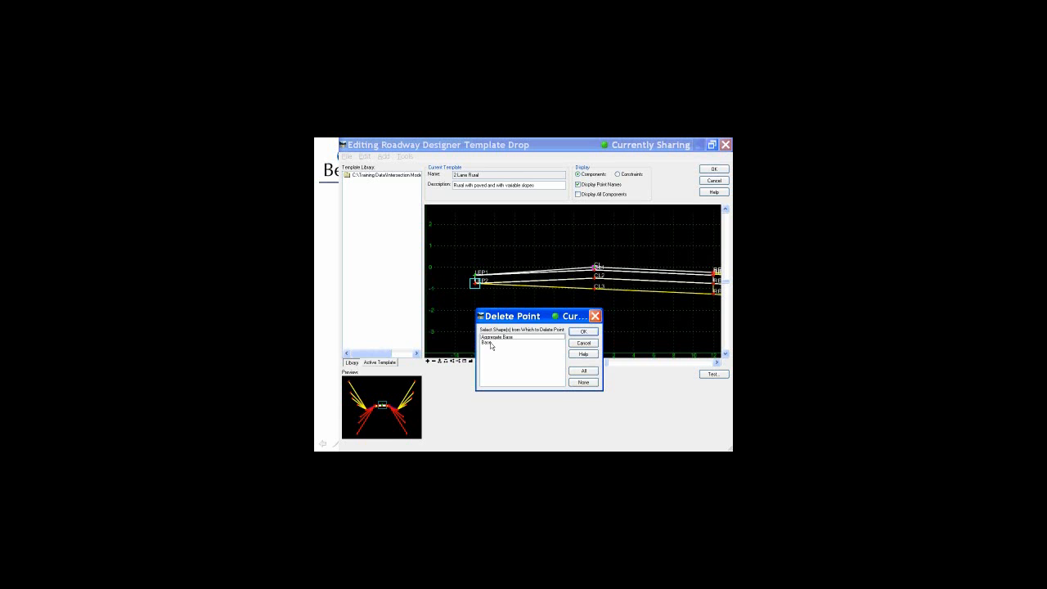
pyautogui.moveTo(491, 343); pyautogui.dragTo(493, 337)
pyautogui.click(588, 332)
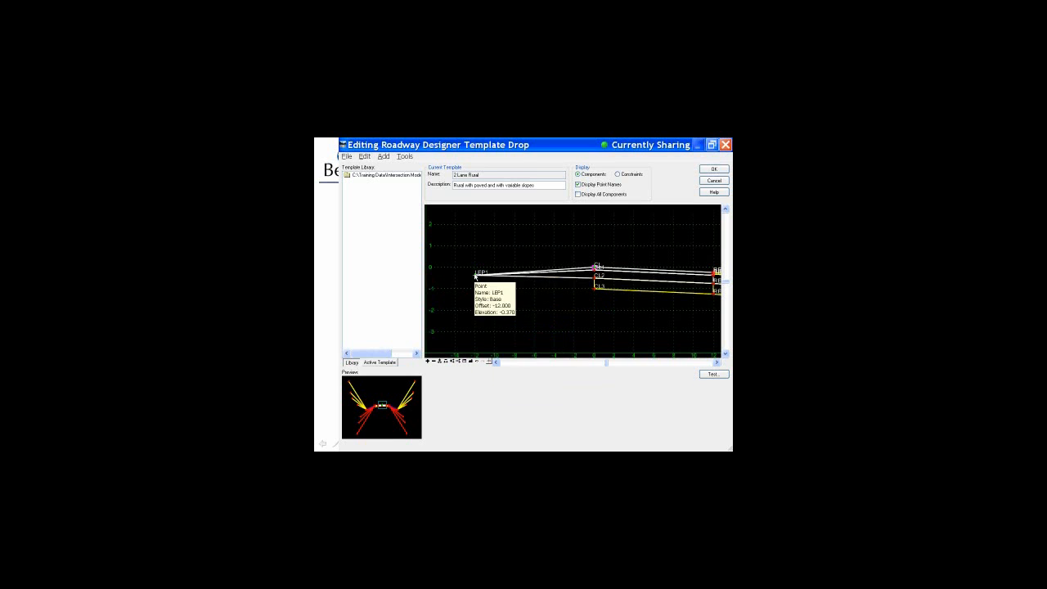
pyautogui.rightClick(476, 276)
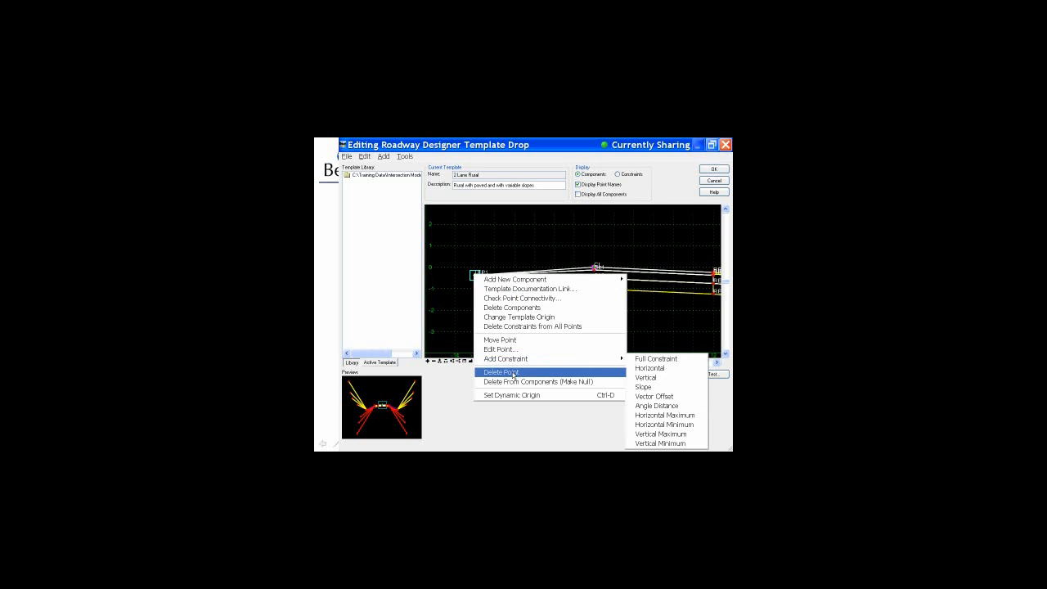
pyautogui.click(514, 370)
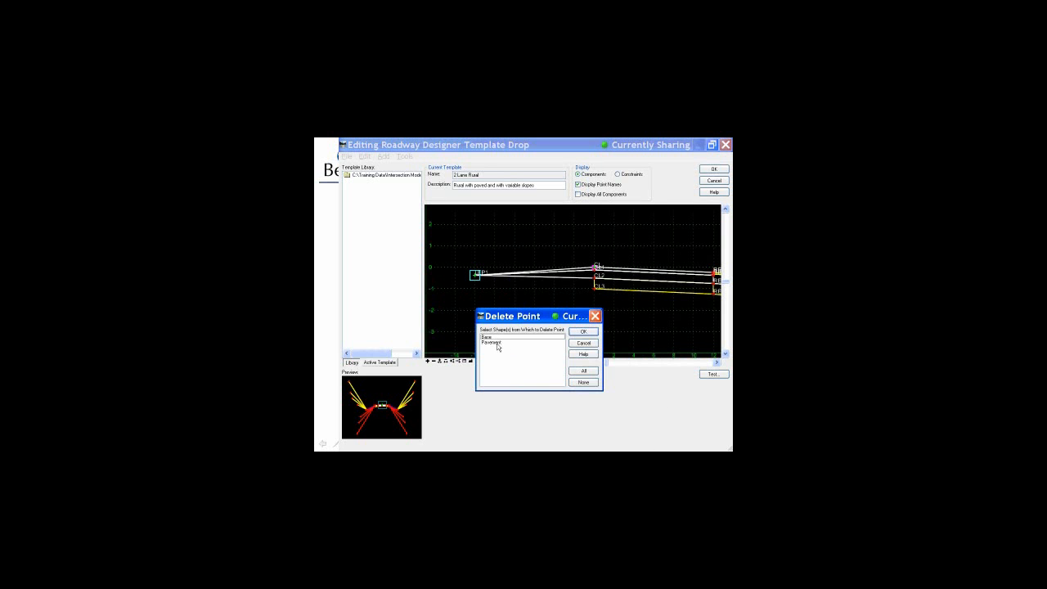
pyautogui.click(583, 333)
pyautogui.click(711, 170)
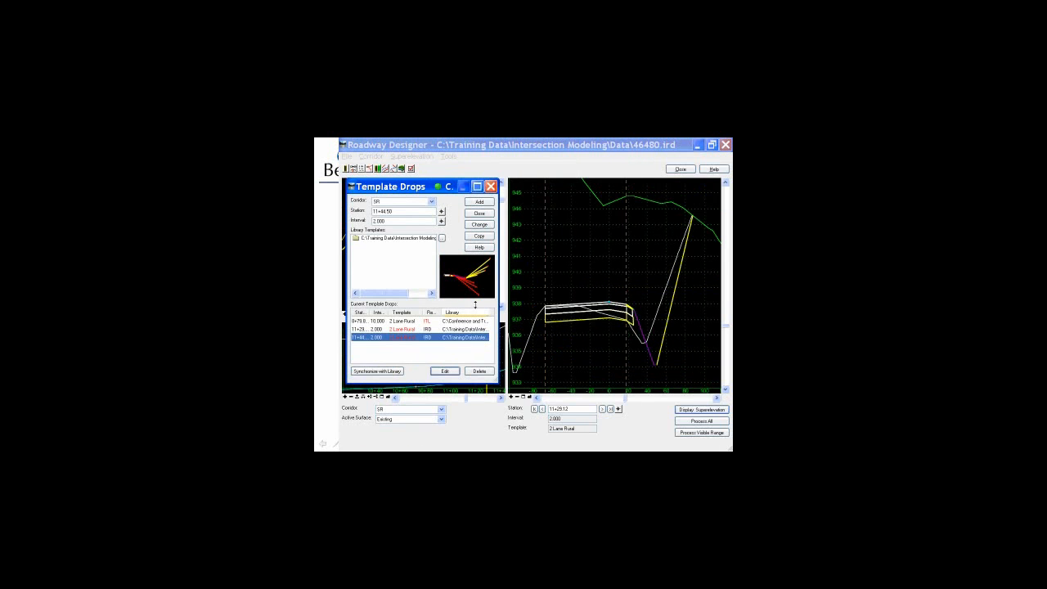
# - Step through the SR corridor's cross sections up to station 11+44.50, examining the half-width template there and its location in plan
pyautogui.click(602, 410)
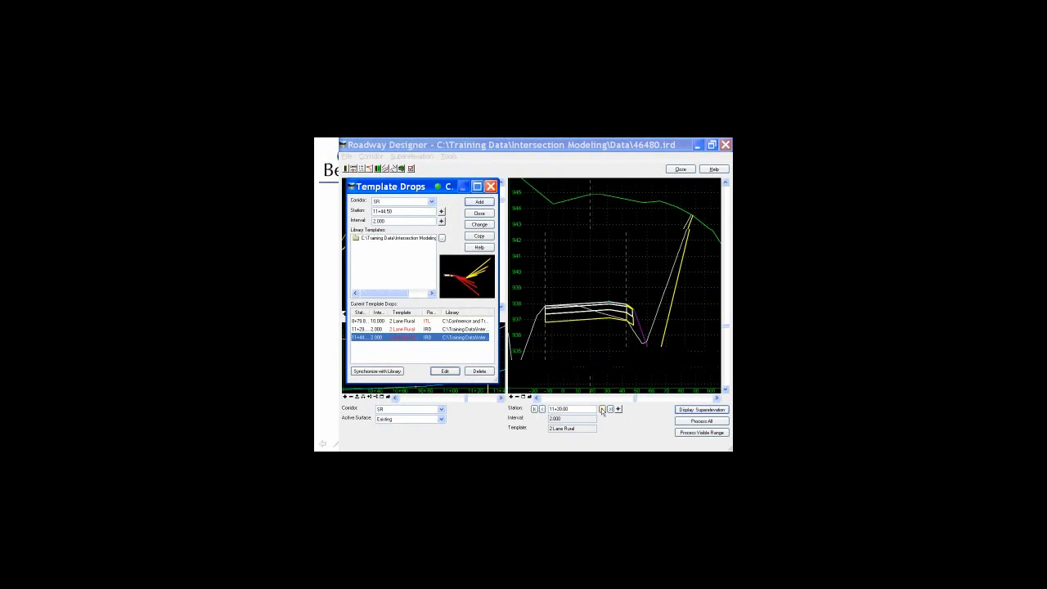
pyautogui.click(602, 410)
pyautogui.click(602, 410)
pyautogui.click(603, 410)
pyautogui.click(603, 410)
pyautogui.click(603, 410)
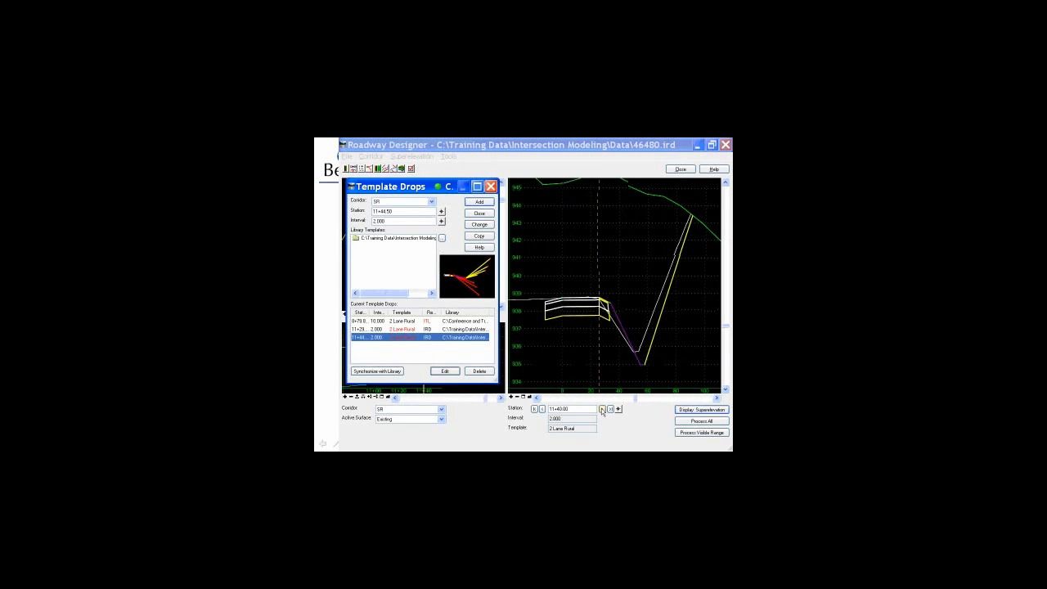
pyautogui.click(602, 410)
pyautogui.click(602, 410)
pyautogui.click(602, 410)
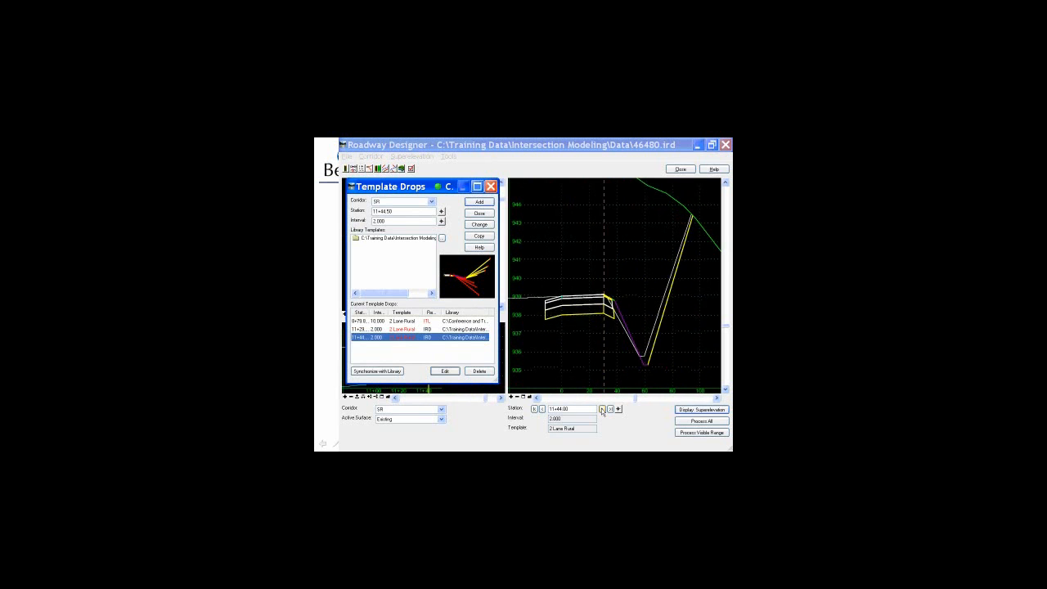
pyautogui.click(485, 215)
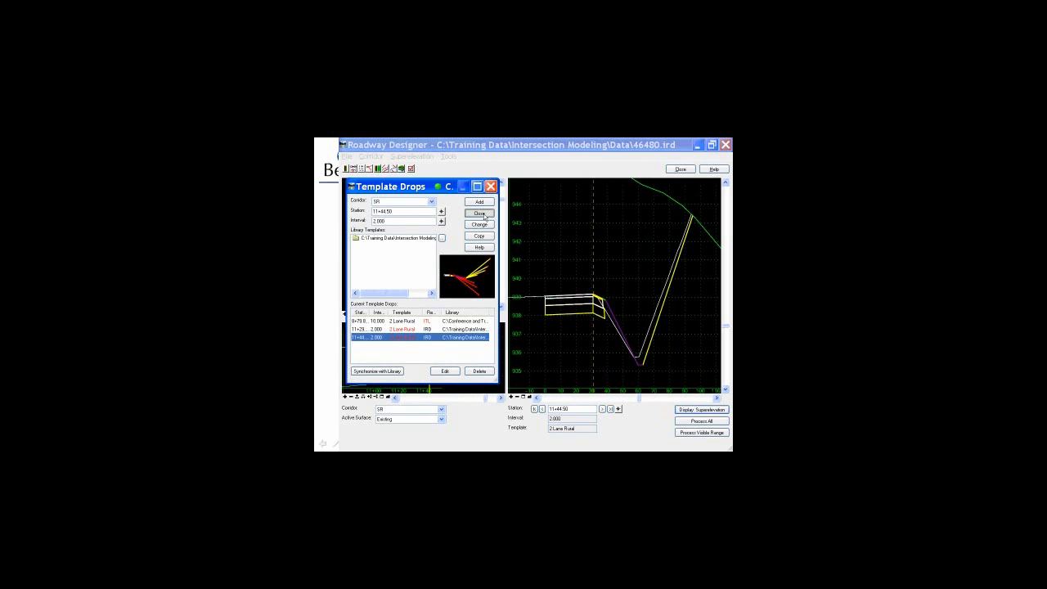
pyautogui.click(485, 215)
pyautogui.scroll(3, 422, 245)
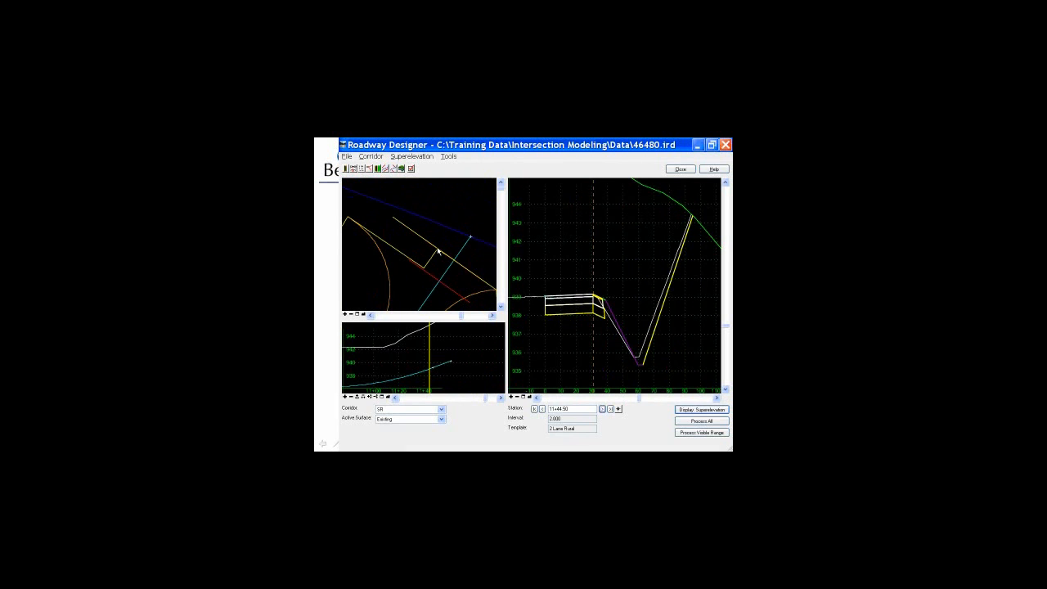
pyautogui.scroll(-2, 462, 269)
pyautogui.scroll(2, 462, 270)
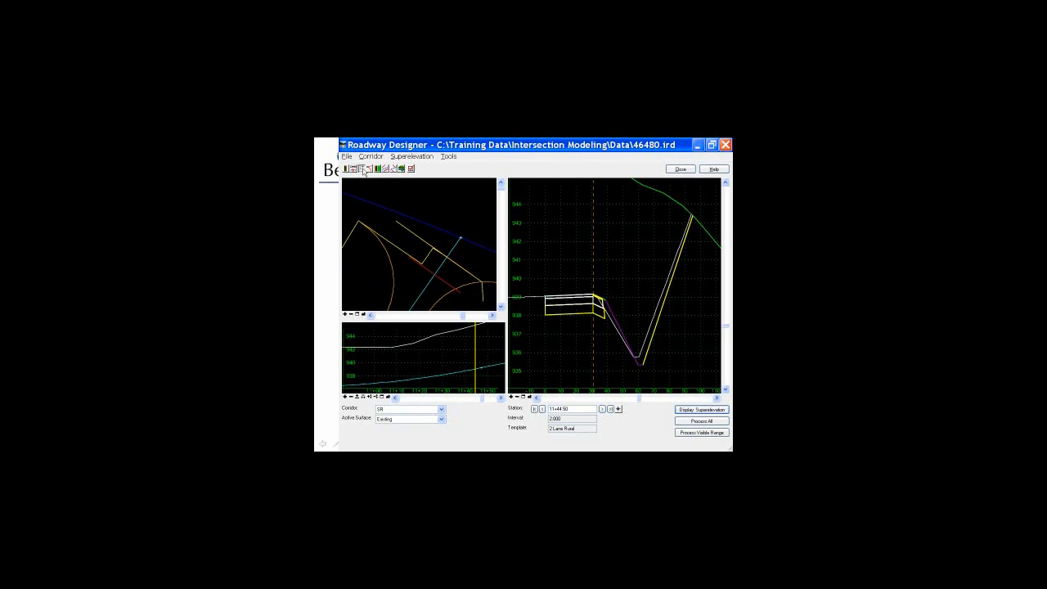
# - Start a new SR corridor point control for point LEP in Both mode
pyautogui.click(364, 170)
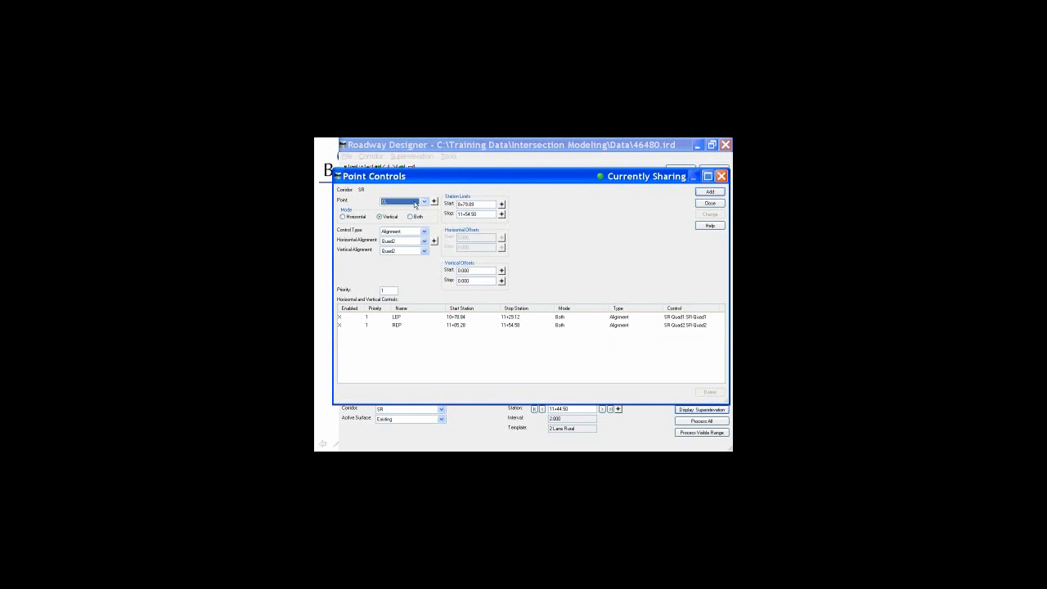
pyautogui.click(413, 218)
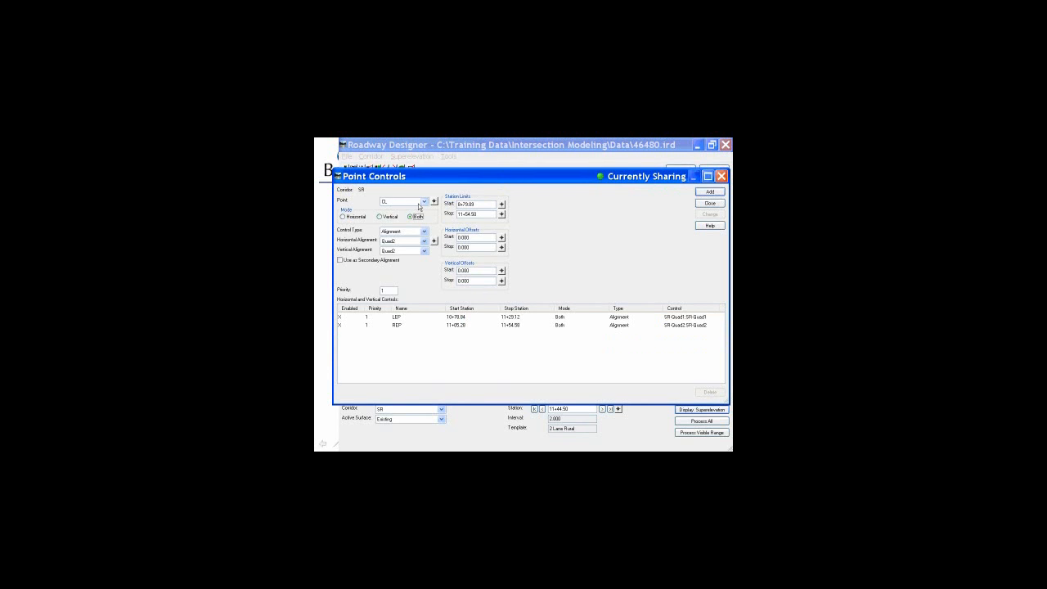
pyautogui.click(424, 201)
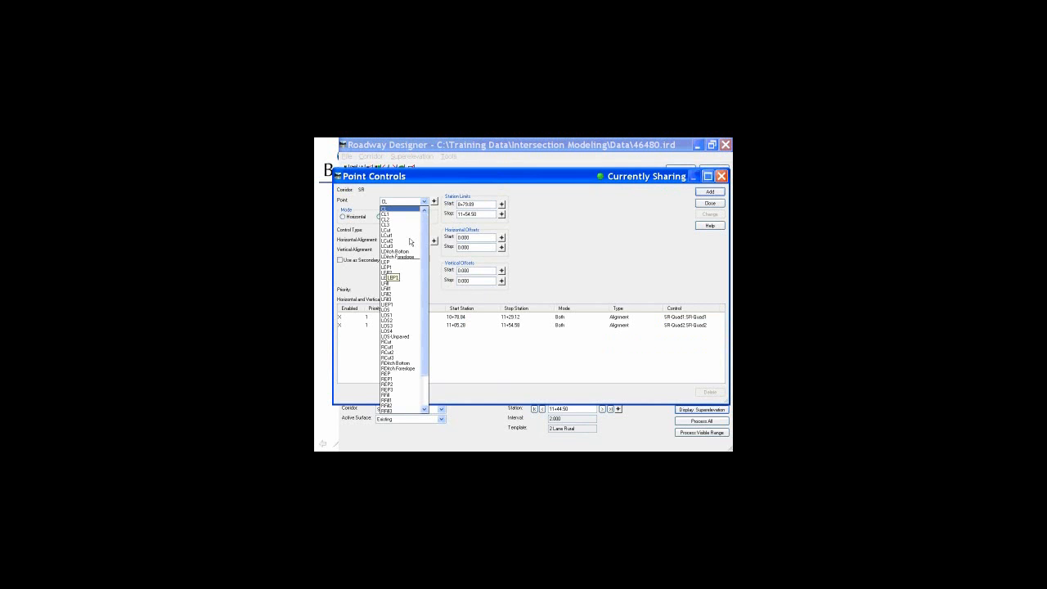
pyautogui.click(387, 262)
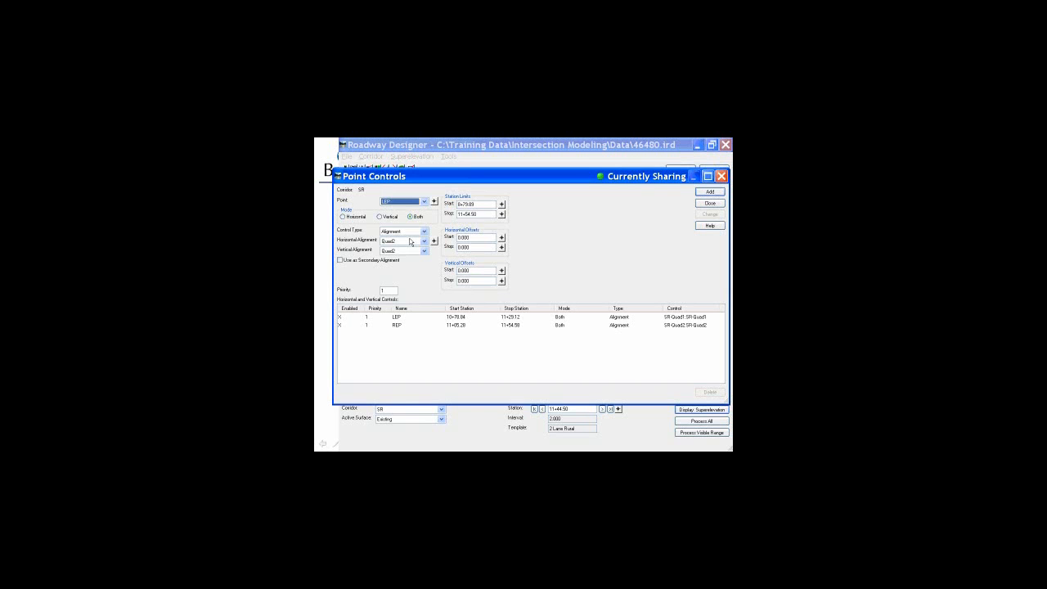
# - Set the LEP control type to Corridor Point, following reference point REP of corridor CL-278
pyautogui.click(402, 232)
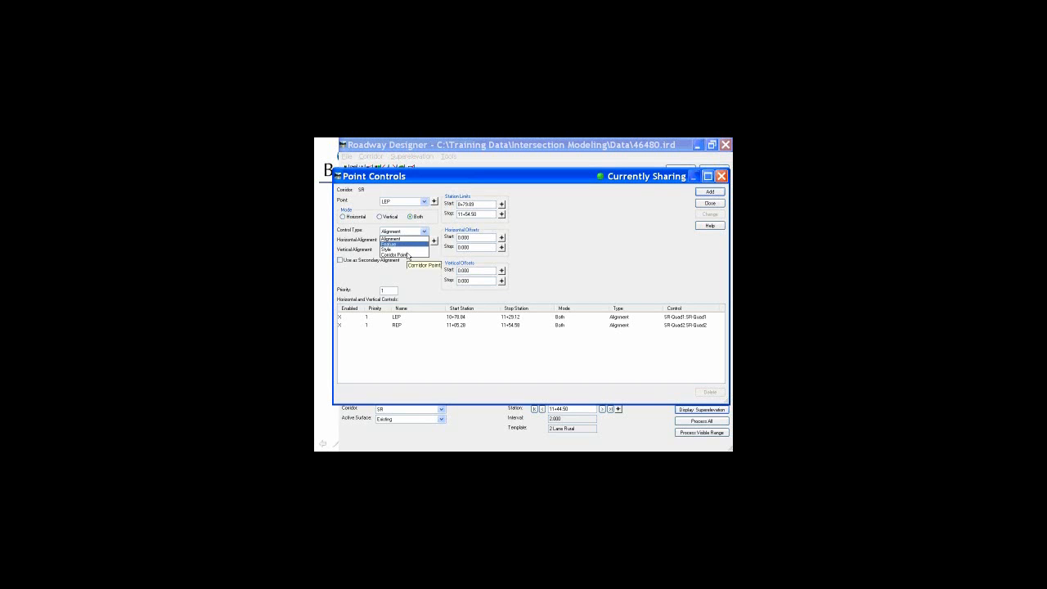
pyautogui.click(395, 255)
pyautogui.click(396, 240)
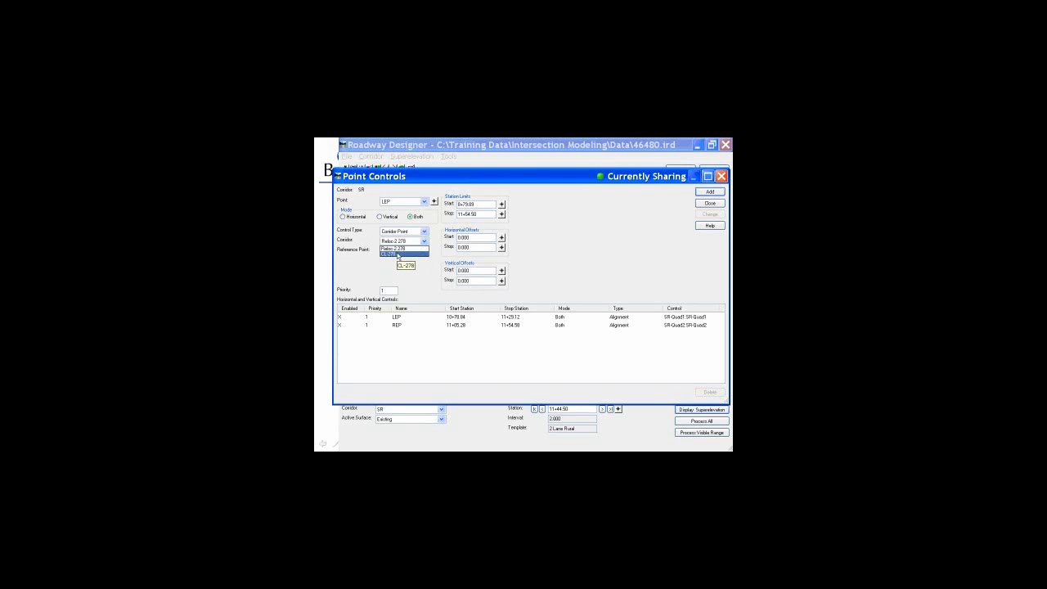
pyautogui.click(397, 254)
pyautogui.click(410, 253)
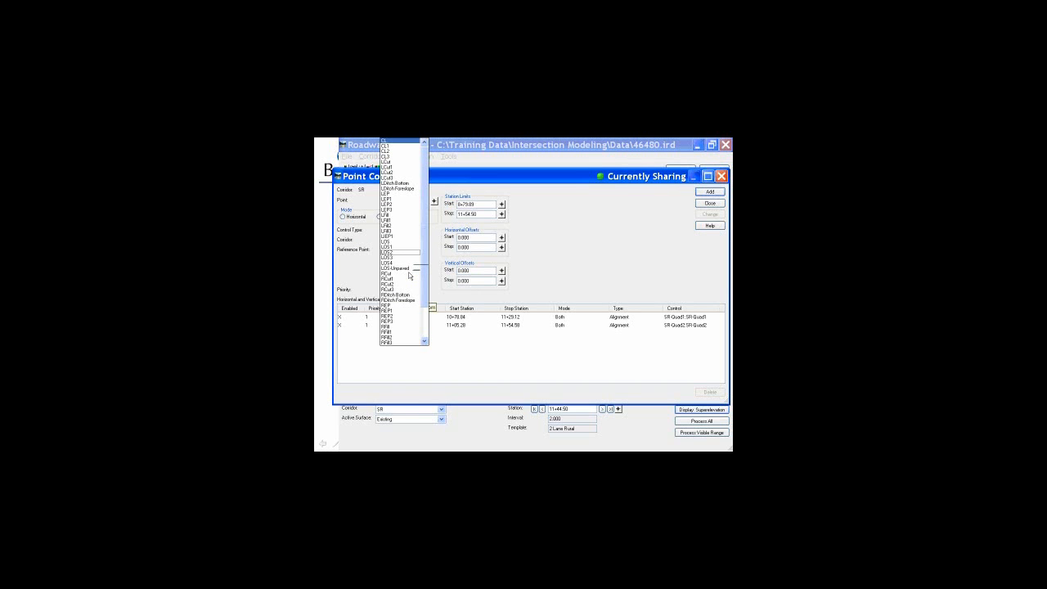
pyautogui.click(397, 306)
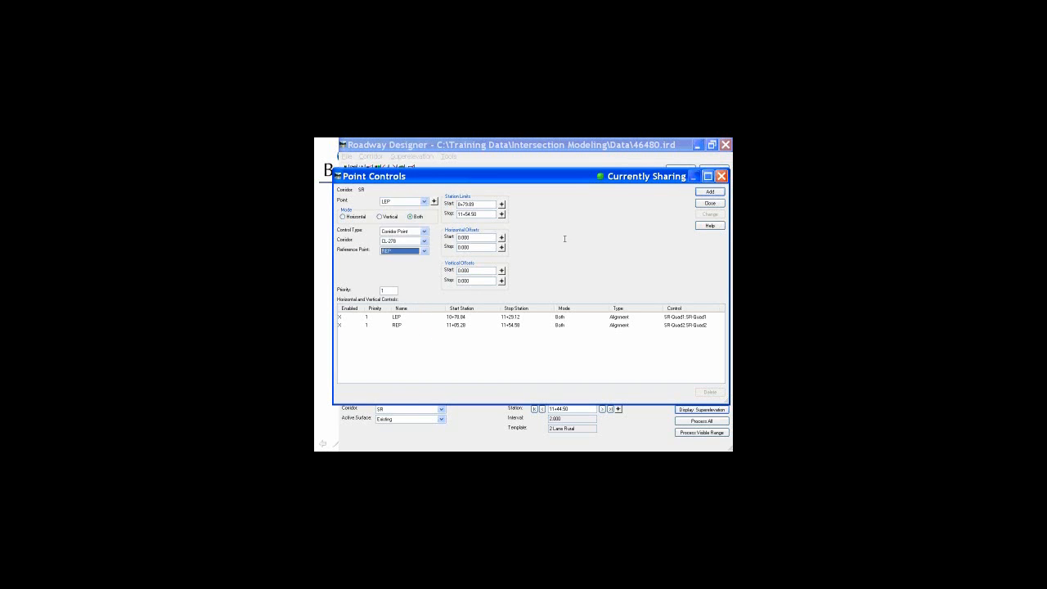
# - Try to pick the LEP control's start station in the plan view near the side road's curb return
pyautogui.click(503, 204)
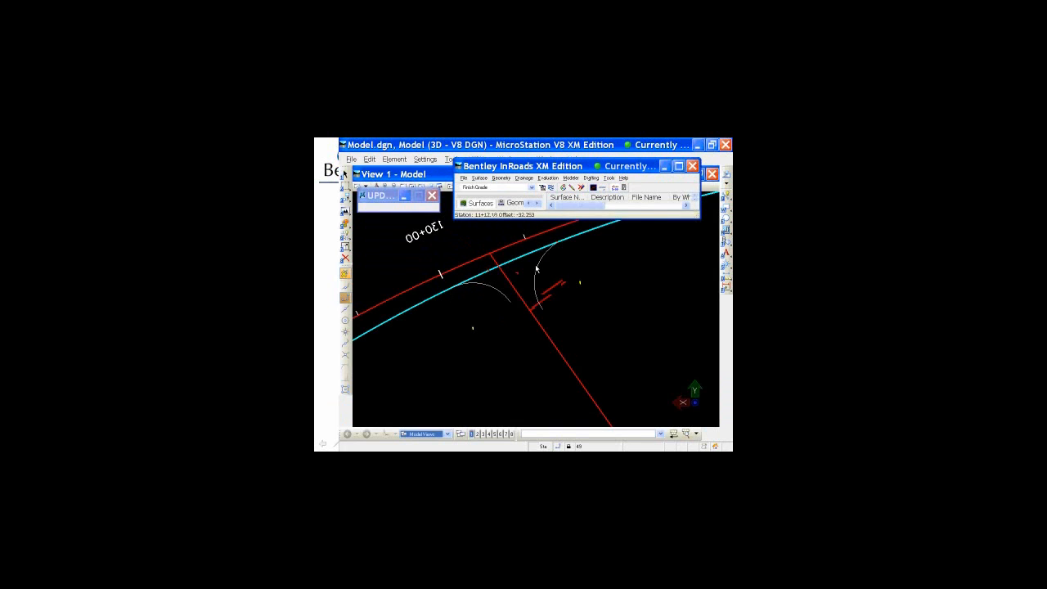
pyautogui.click(588, 281)
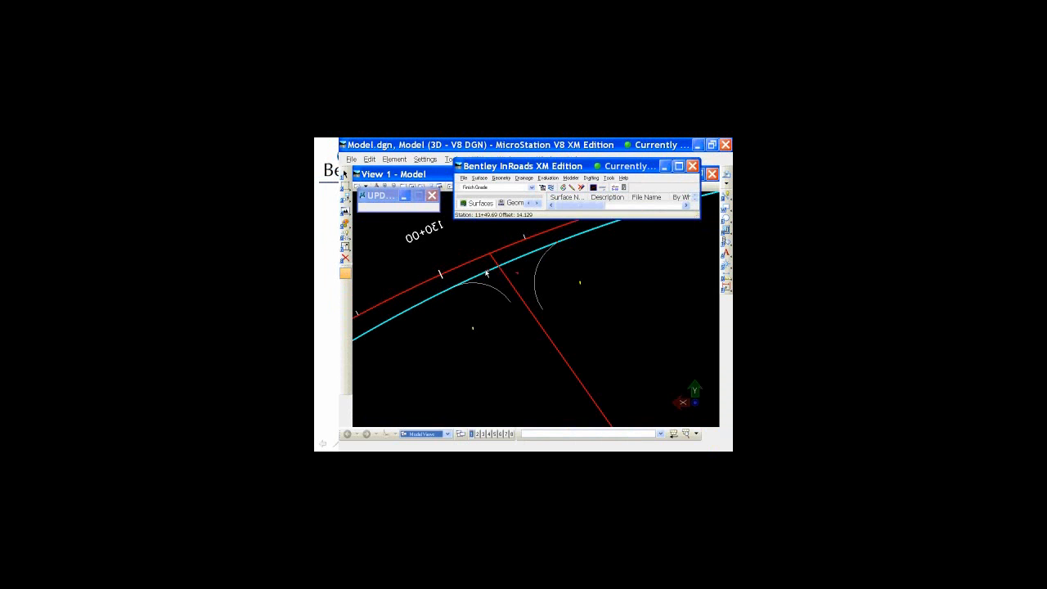
pyautogui.scroll(-8, 486, 273)
pyautogui.scroll(5, 476, 278)
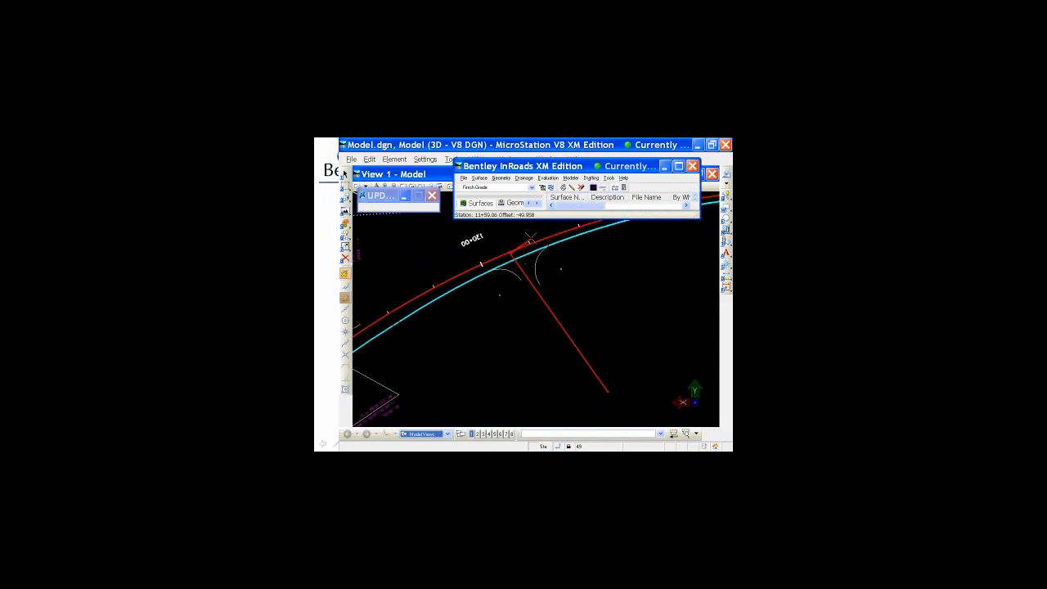
pyautogui.click(531, 239)
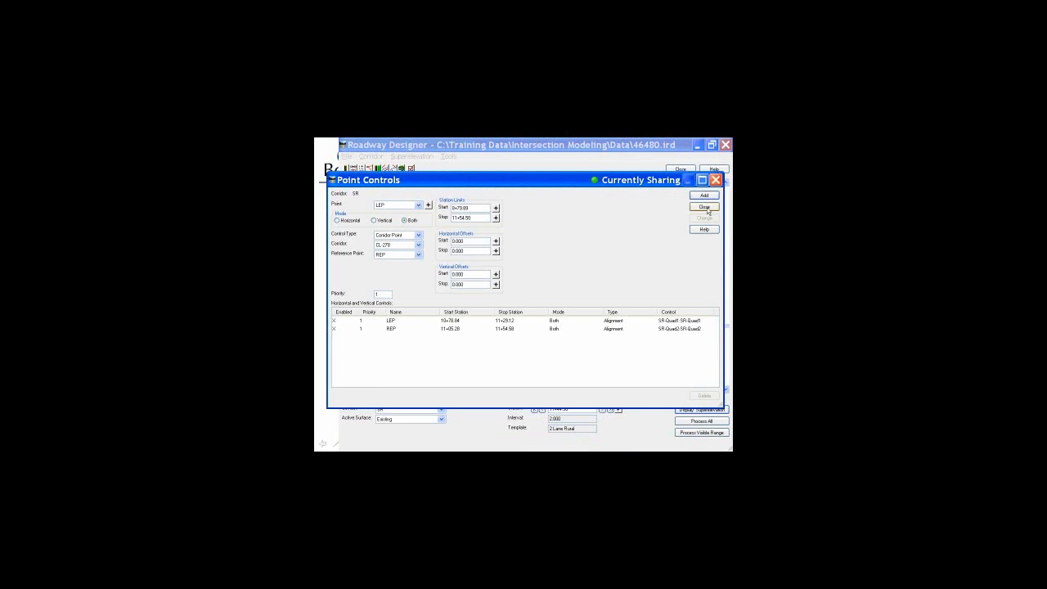
# - Rotate the plan view to the Top orientation and return to the Roadway Designer point controls
pyautogui.click(697, 145)
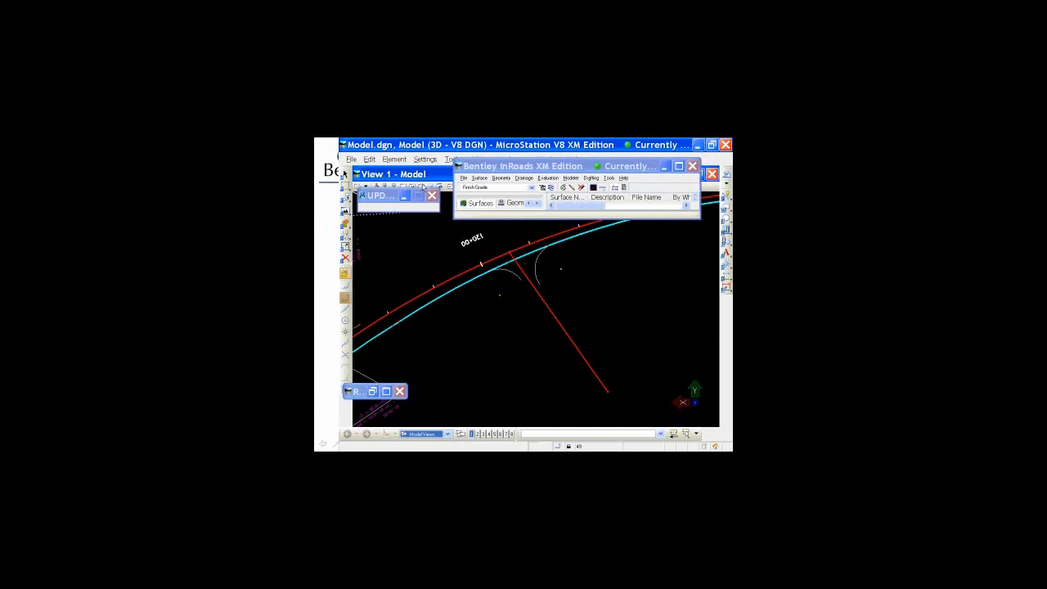
pyautogui.click(421, 186)
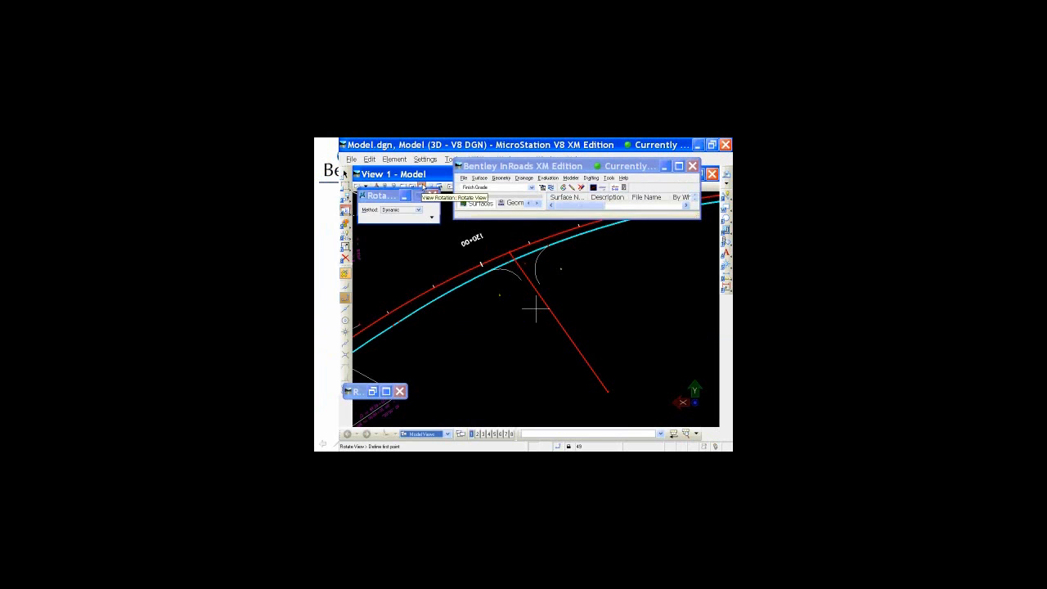
pyautogui.click(417, 210)
pyautogui.click(403, 224)
pyautogui.click(506, 250)
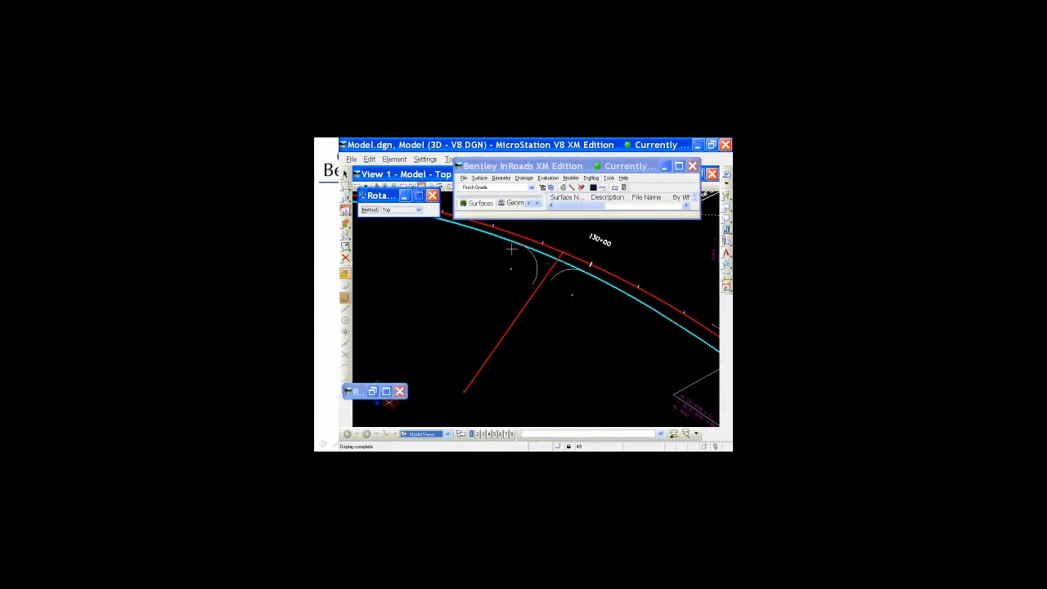
pyautogui.click(373, 391)
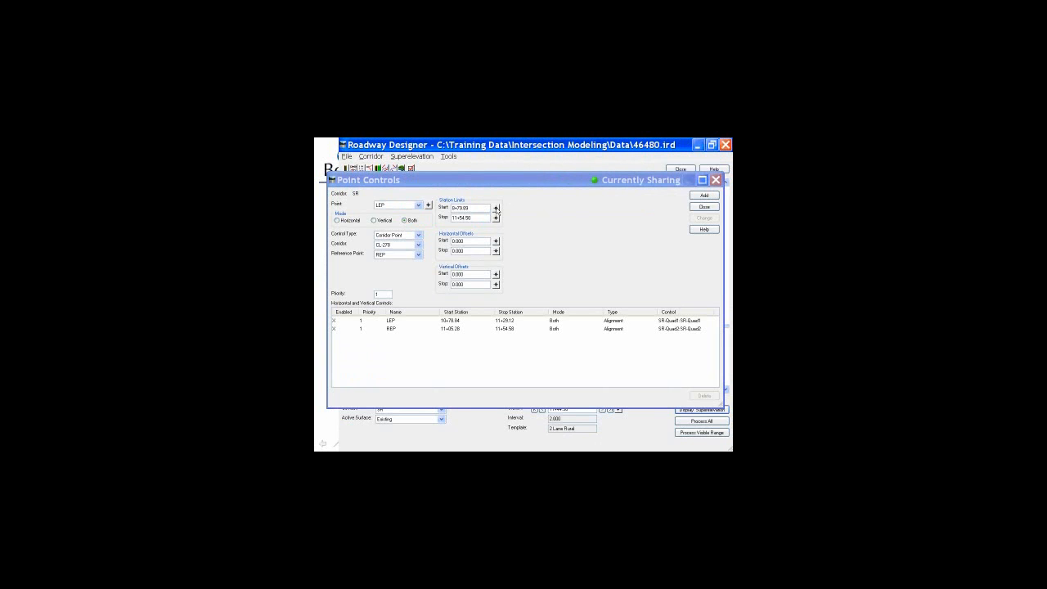
# - Set the LEP control's station limits from plan picks: start 11+29.12 at the curb return's end, stop 11+44.50 where the centerline meets the pavement edge
pyautogui.click(496, 210)
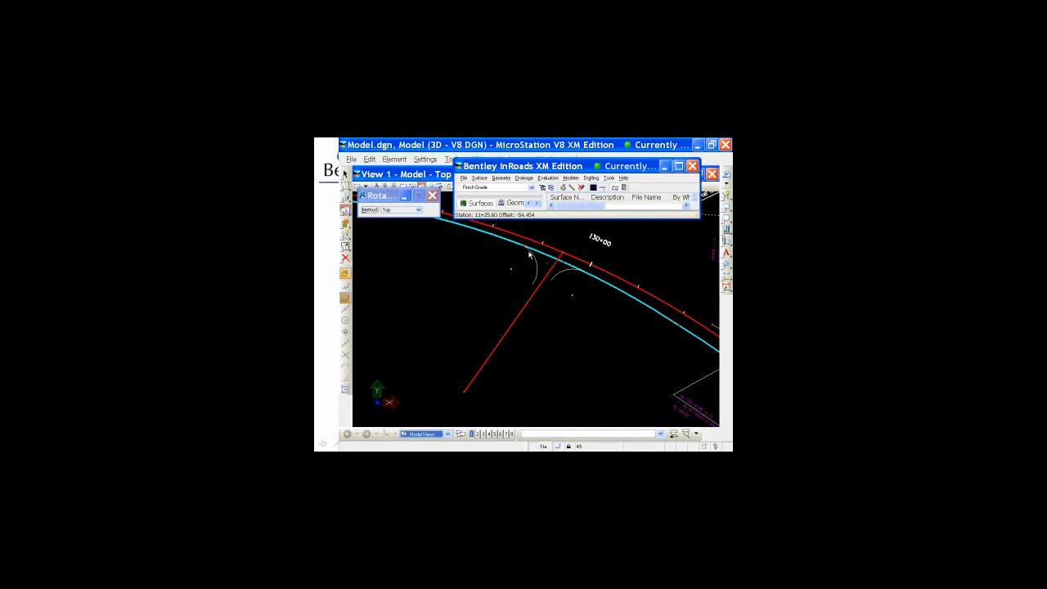
pyautogui.scroll(2, 520, 247)
pyautogui.click(507, 234)
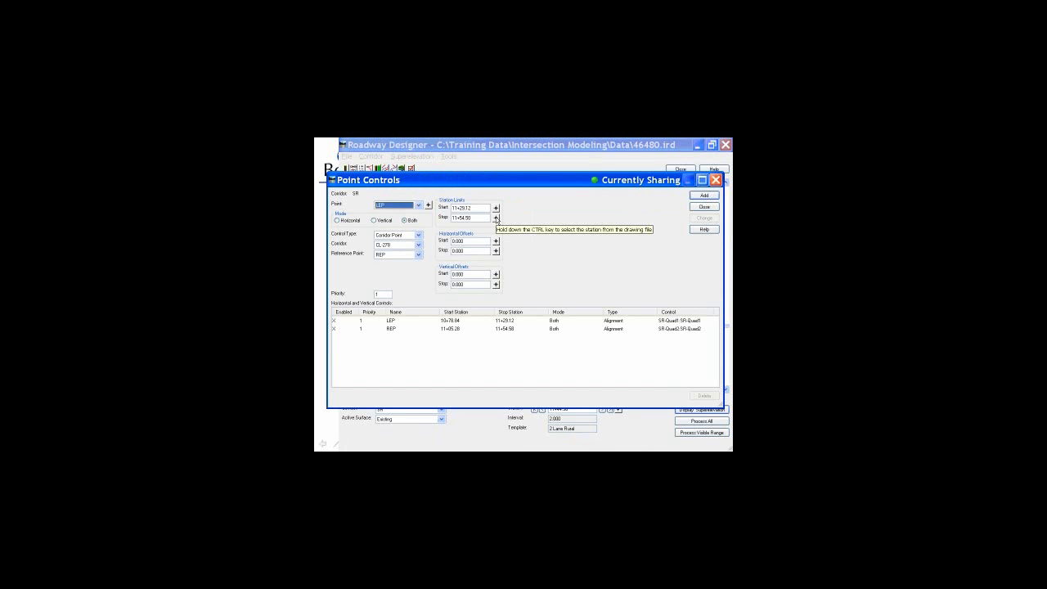
pyautogui.click(496, 219)
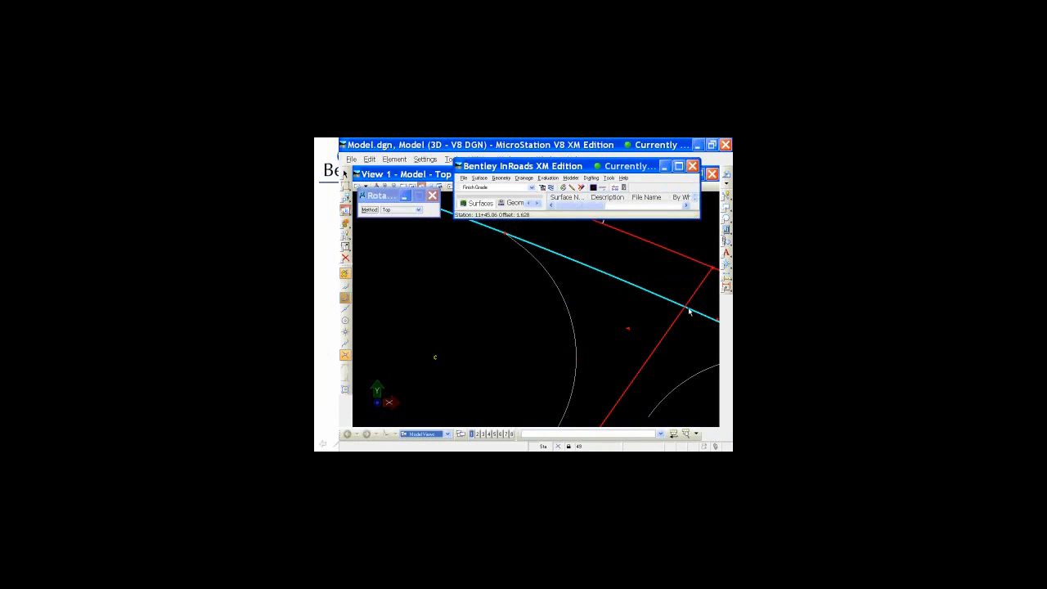
pyautogui.click(677, 296)
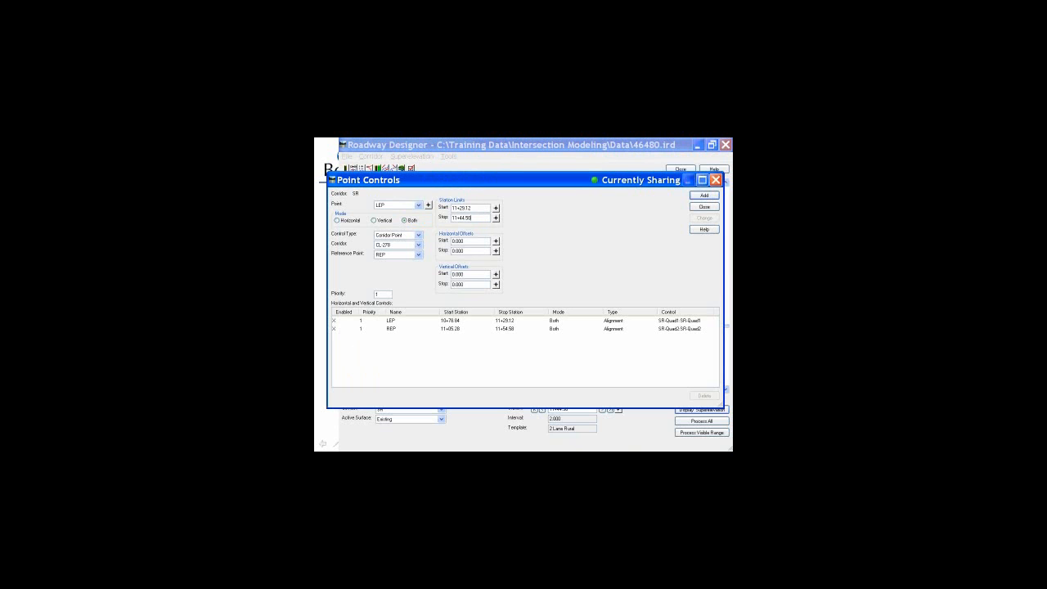
# - Set the LEP control's start and stop horizontal offsets to 0.1 and add the control to the list
pyautogui.click(452, 242)
pyautogui.write('0.1')
pyautogui.press('Tab')
pyautogui.press('BackSpace')
pyautogui.write('0.1')
pyautogui.press('Tab')
pyautogui.click(704, 196)
# - Select point CL for the next control and copy the stop station 11+44.50 into its start station
pyautogui.click(408, 208)
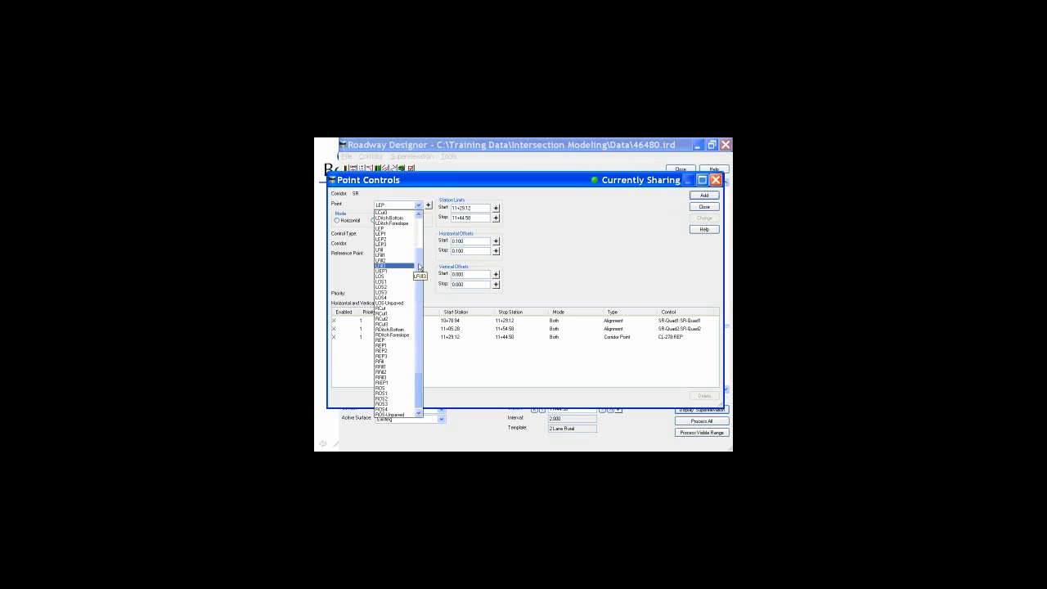
pyautogui.scroll(1, 419, 266)
pyautogui.moveTo(420, 266); pyautogui.dragTo(420, 243)
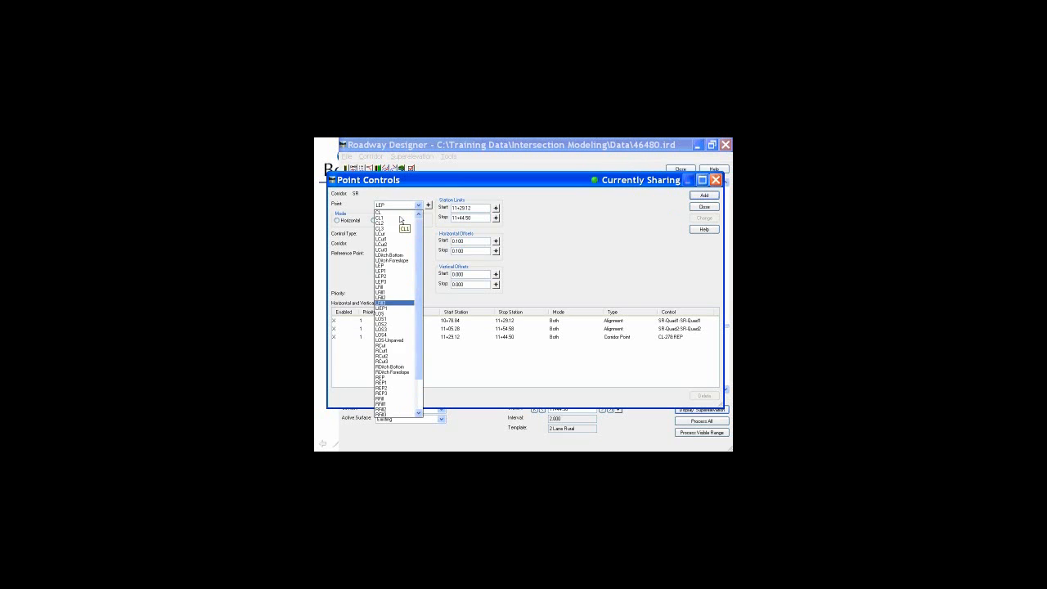
pyautogui.click(401, 217)
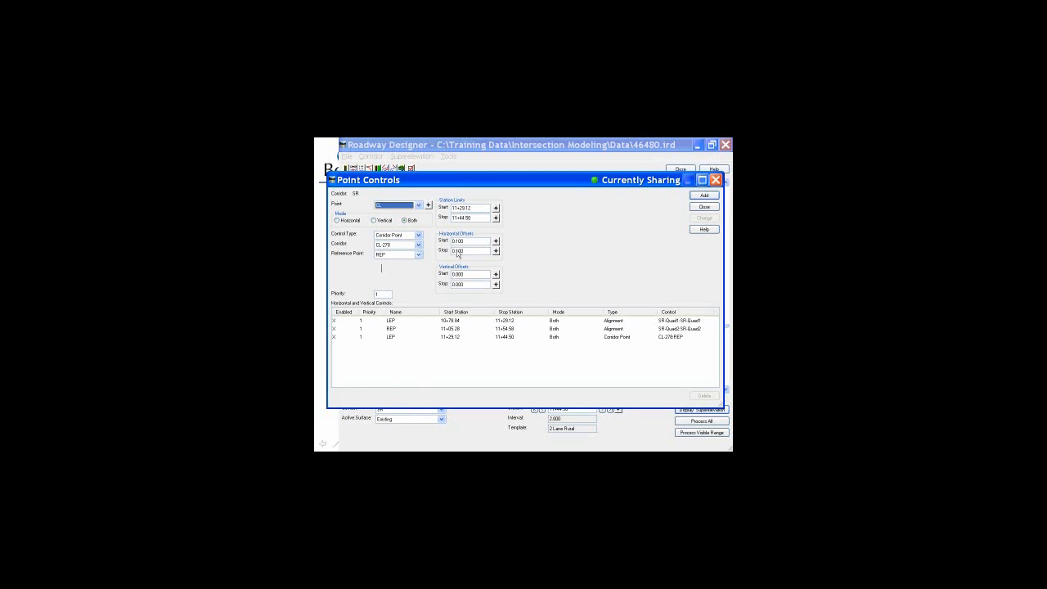
pyautogui.doubleClick(477, 218)
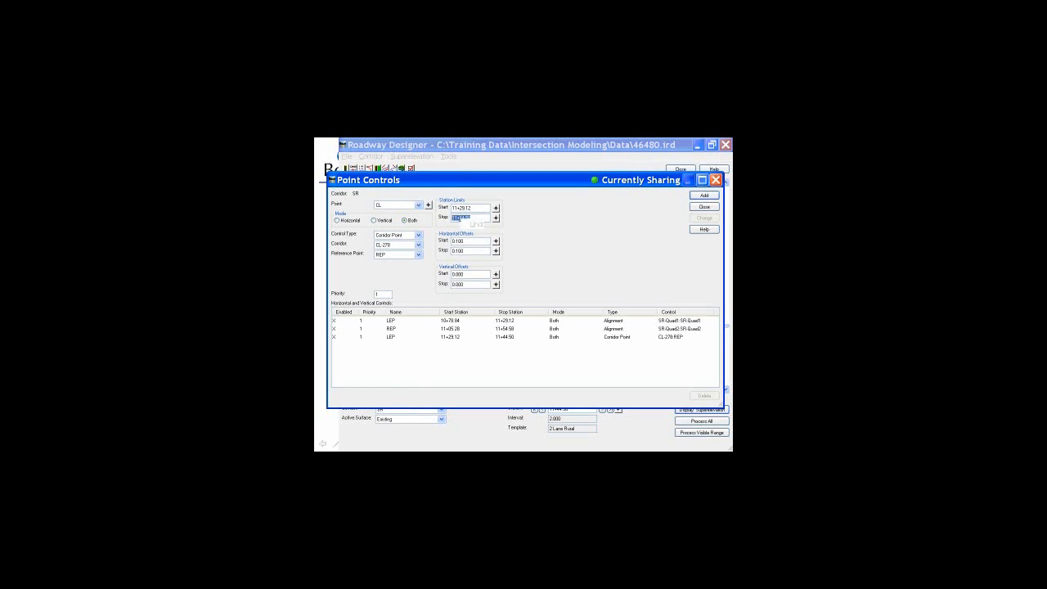
pyautogui.rightClick(461, 219)
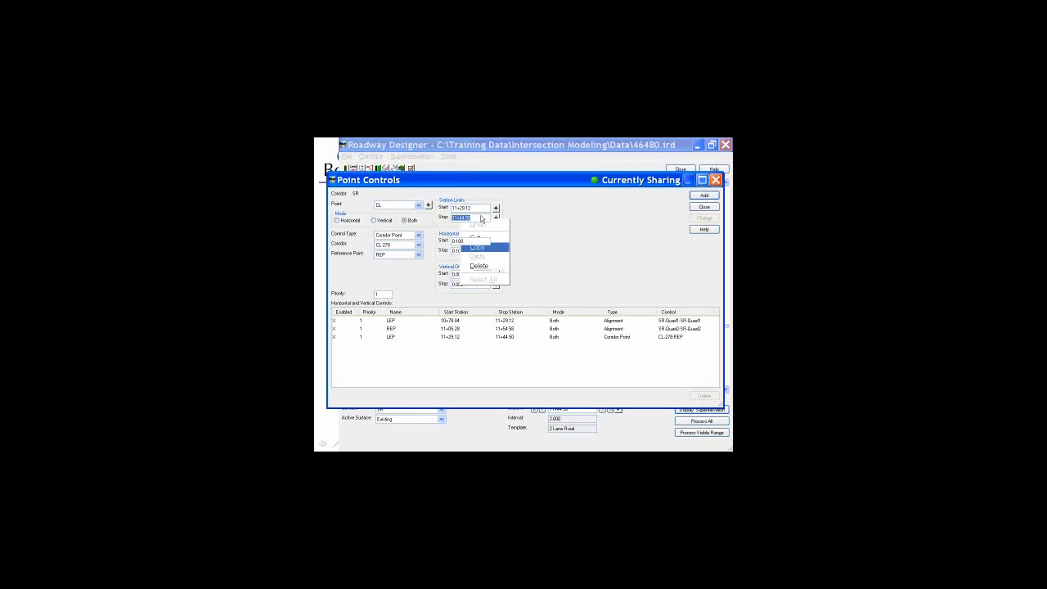
pyautogui.click(475, 248)
pyautogui.doubleClick(462, 208)
pyautogui.rightClick(461, 209)
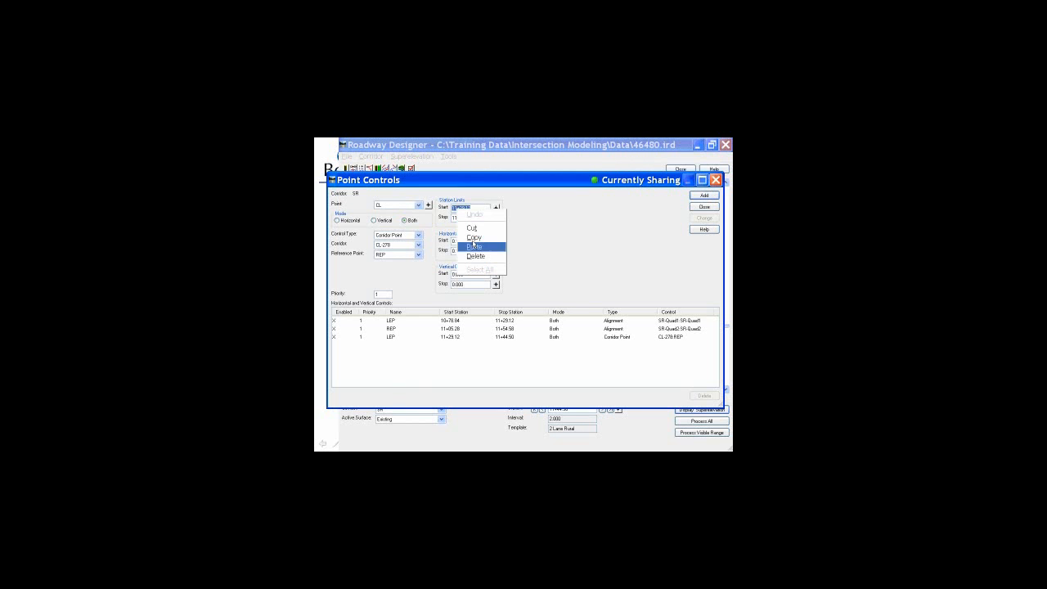
pyautogui.click(475, 247)
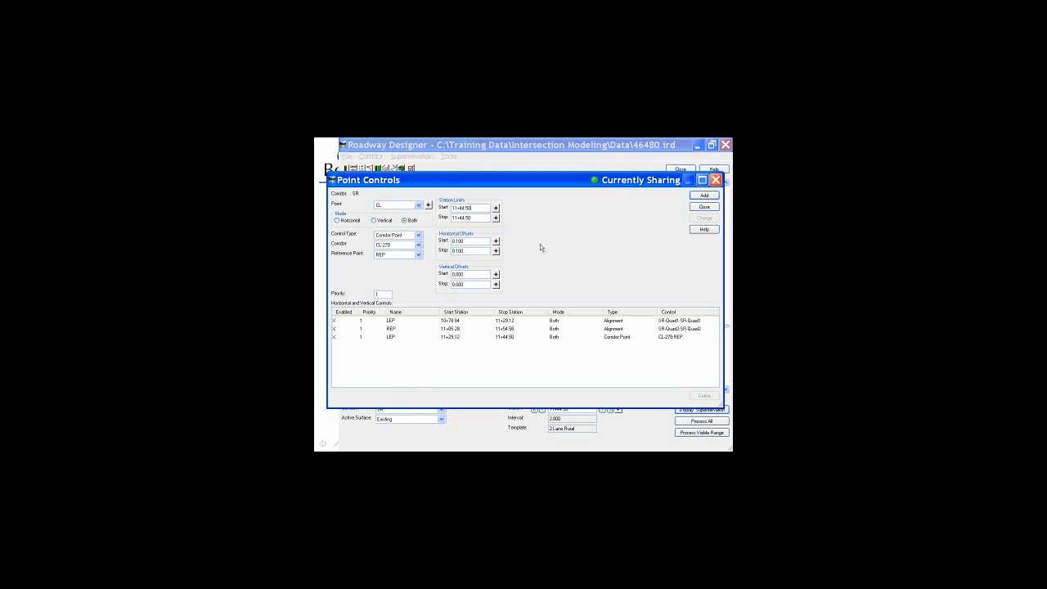
# - Try to pick the CL control's stop station in the plan view
pyautogui.click(496, 218)
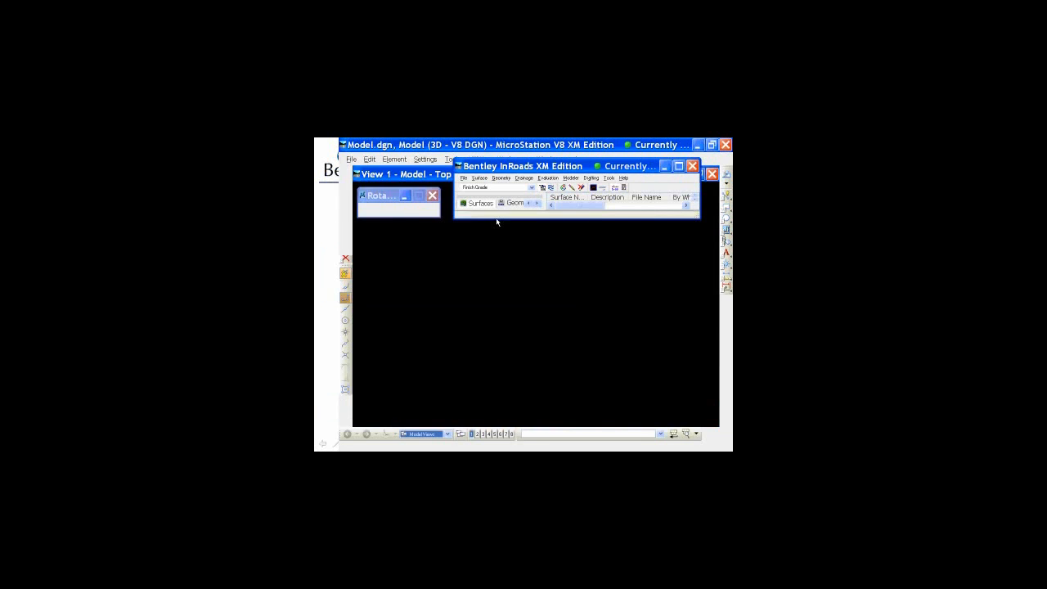
pyautogui.click(542, 269)
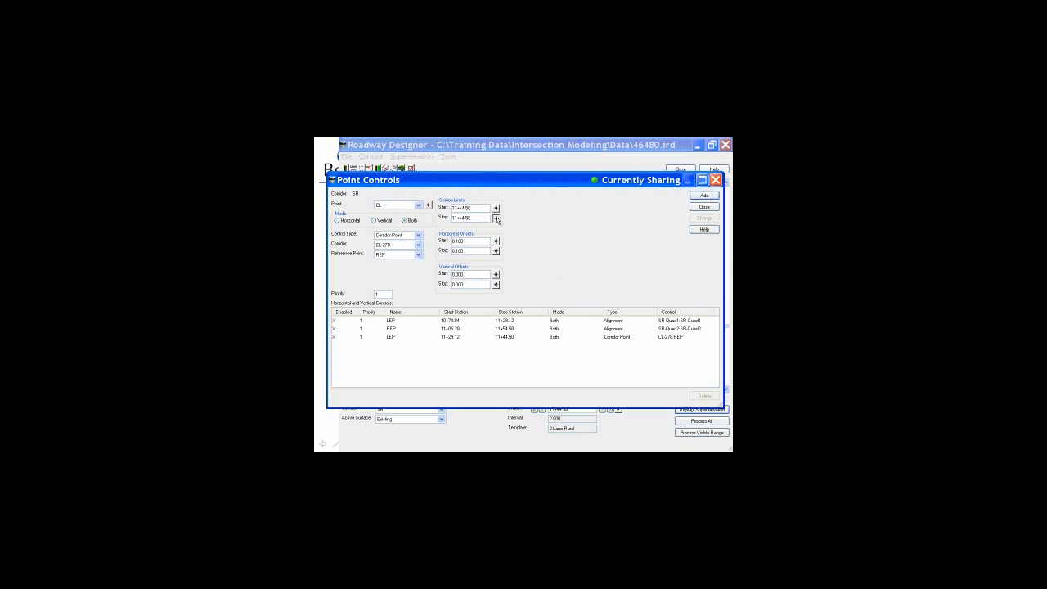
pyautogui.click(496, 219)
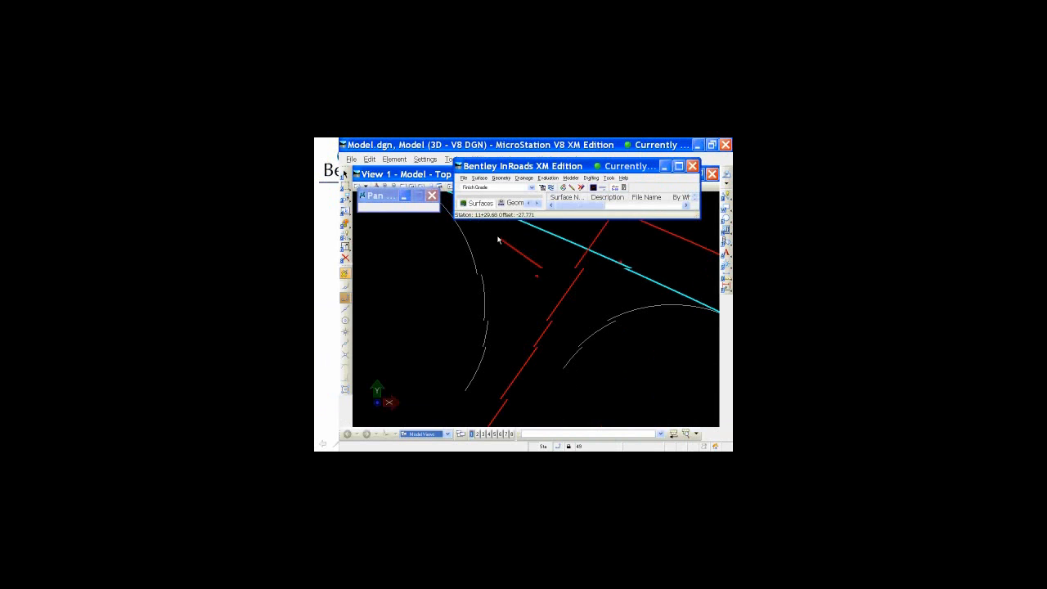
pyautogui.moveTo(498, 236); pyautogui.dragTo(426, 254, button='middle')
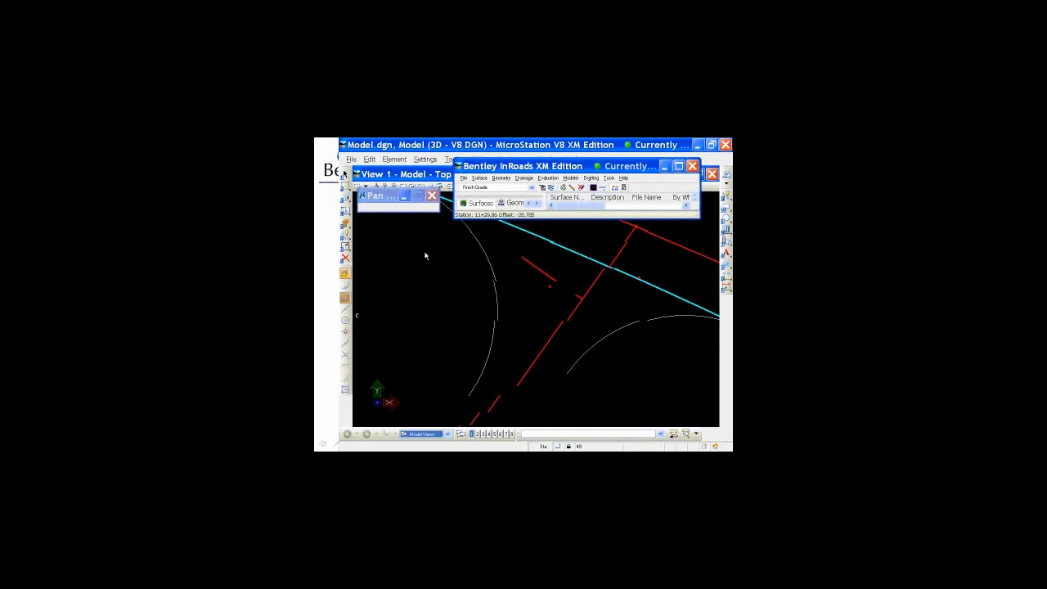
pyautogui.click(425, 250)
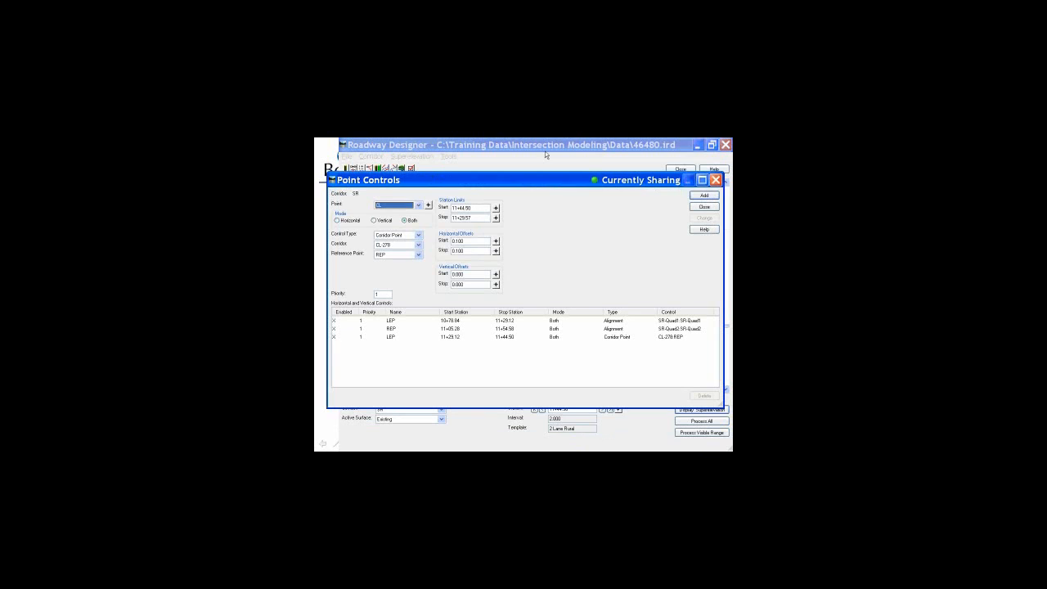
pyautogui.click(495, 218)
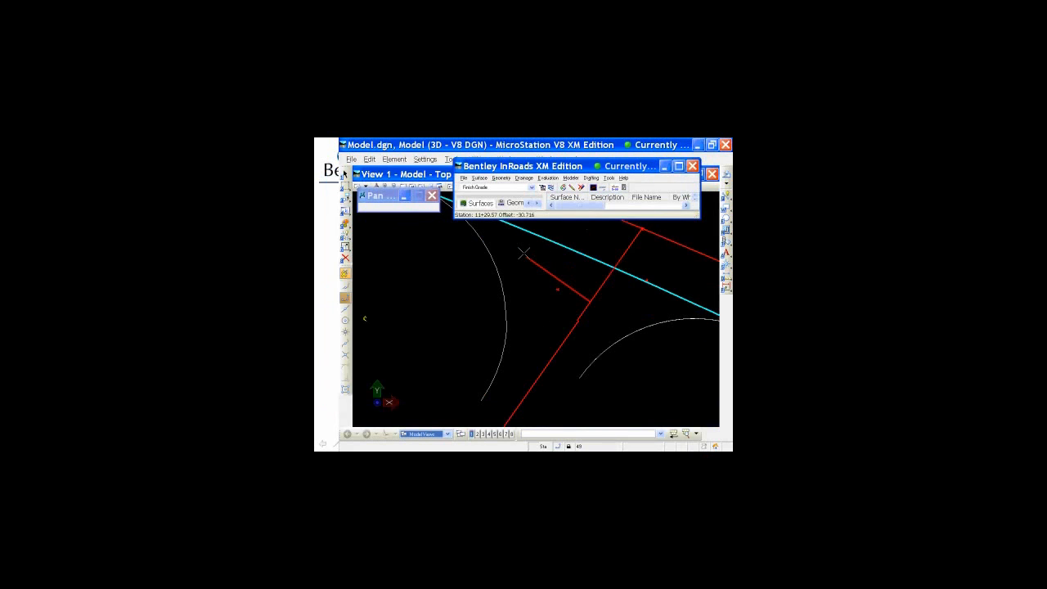
pyautogui.click(458, 262)
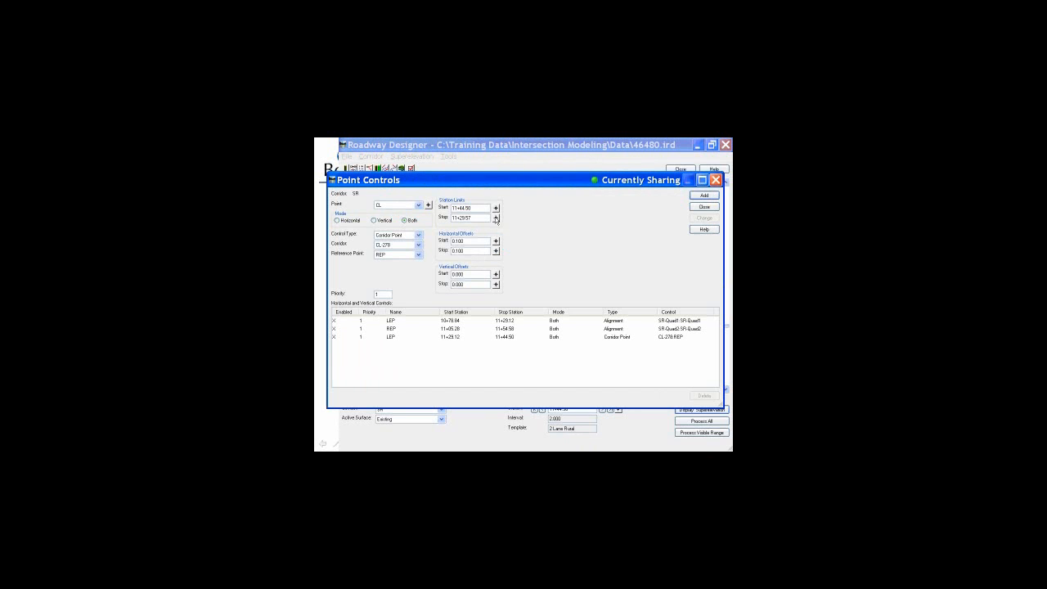
pyautogui.click(496, 220)
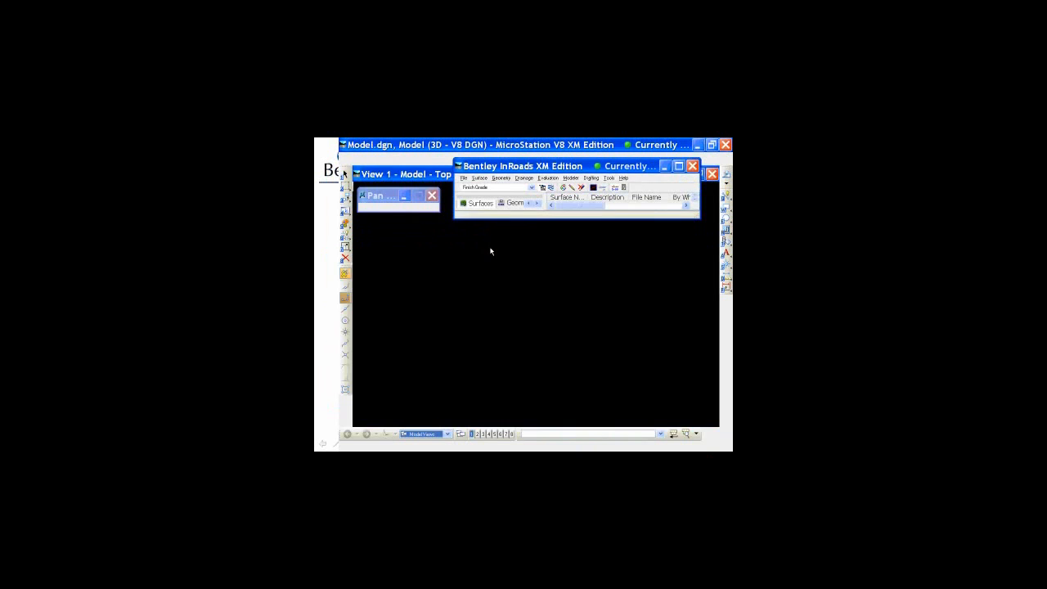
pyautogui.moveTo(437, 244)
pyautogui.mouseDown(button='middle')
pyautogui.moveTo(414, 243)
pyautogui.moveTo(440, 252)
pyautogui.mouseUp(button='middle')
pyautogui.scroll(1, 440, 252)
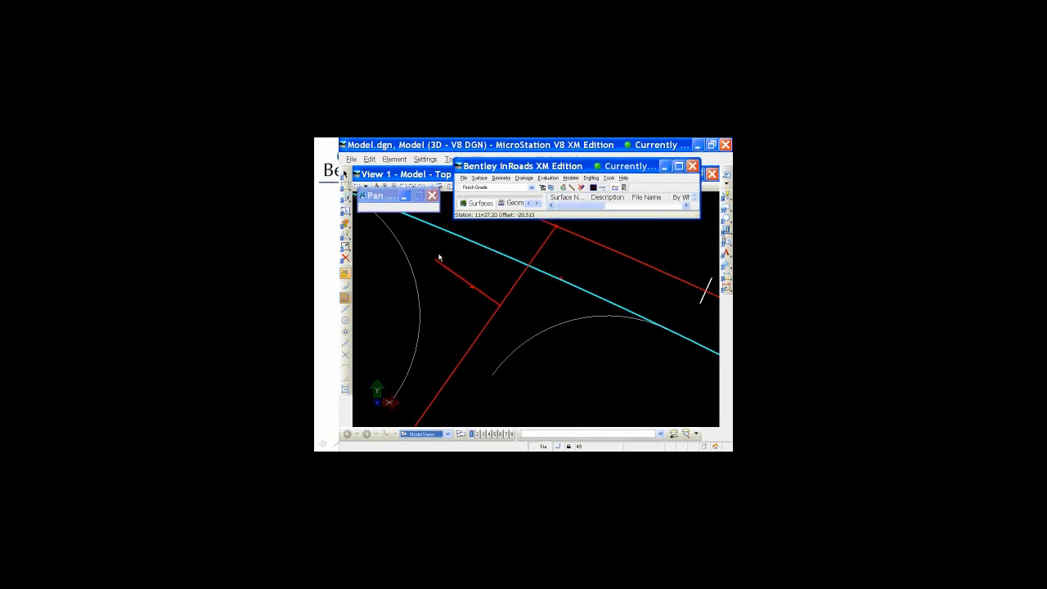
pyautogui.click(439, 259)
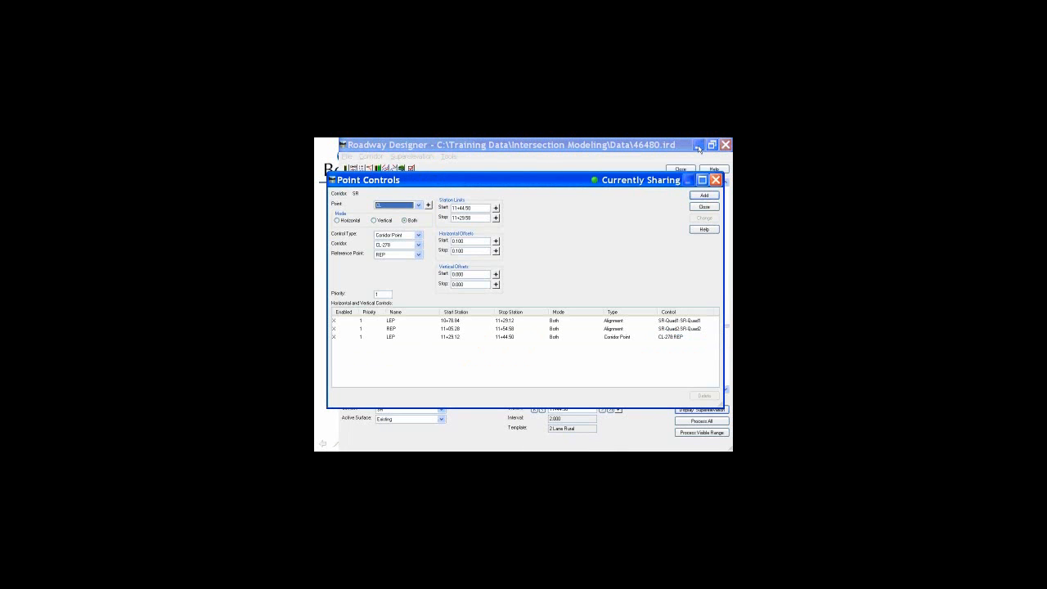
# - Set the CL control's stop station to 11+54.50 by picking the end of the SR-Quad2 arc at the main road's pavement edge
pyautogui.click(698, 146)
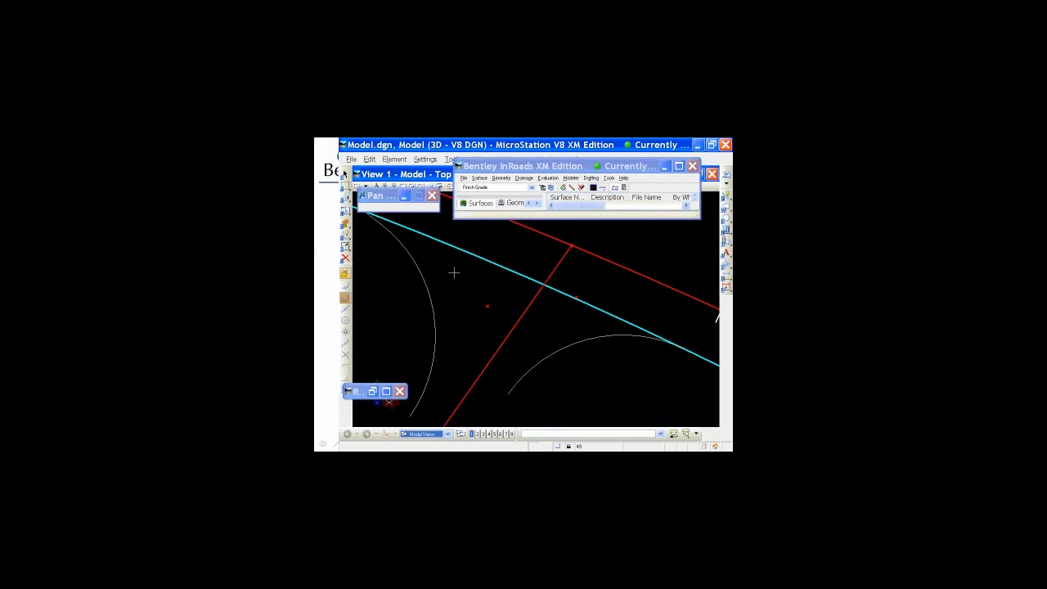
pyautogui.click(399, 195)
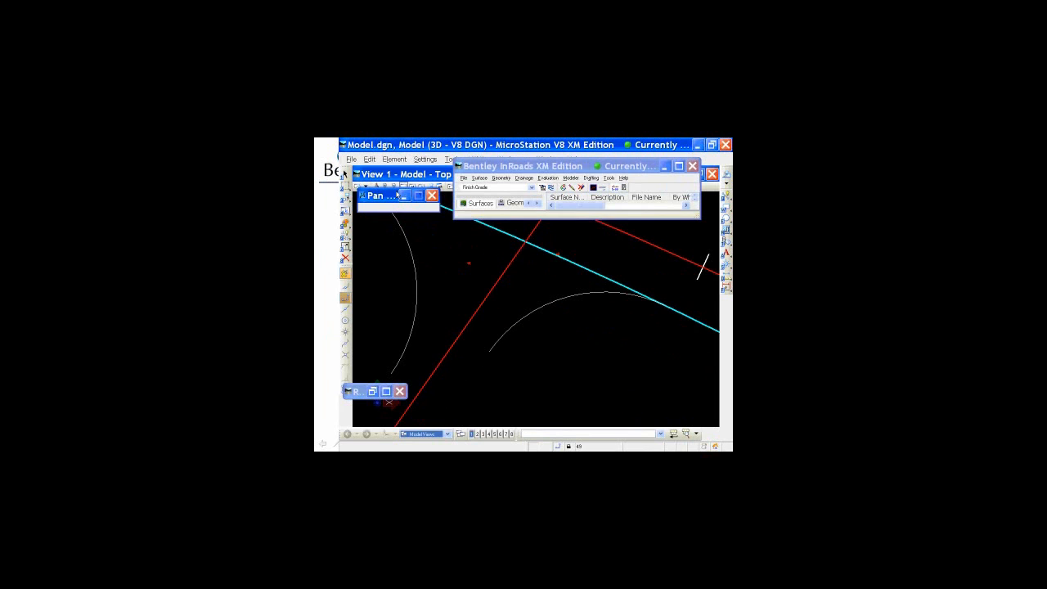
pyautogui.click(413, 188)
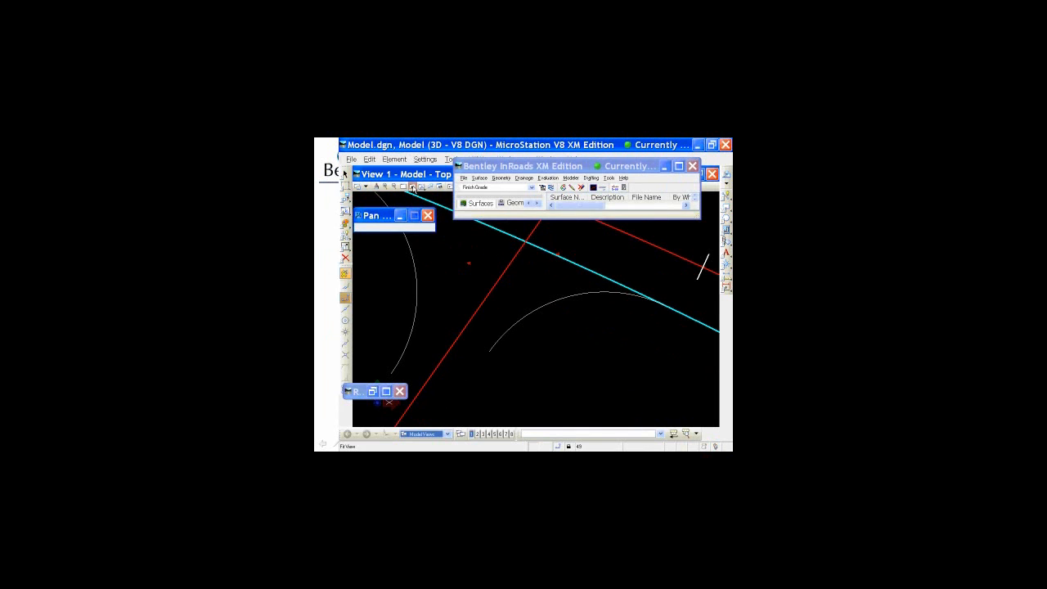
pyautogui.click(372, 392)
pyautogui.click(496, 218)
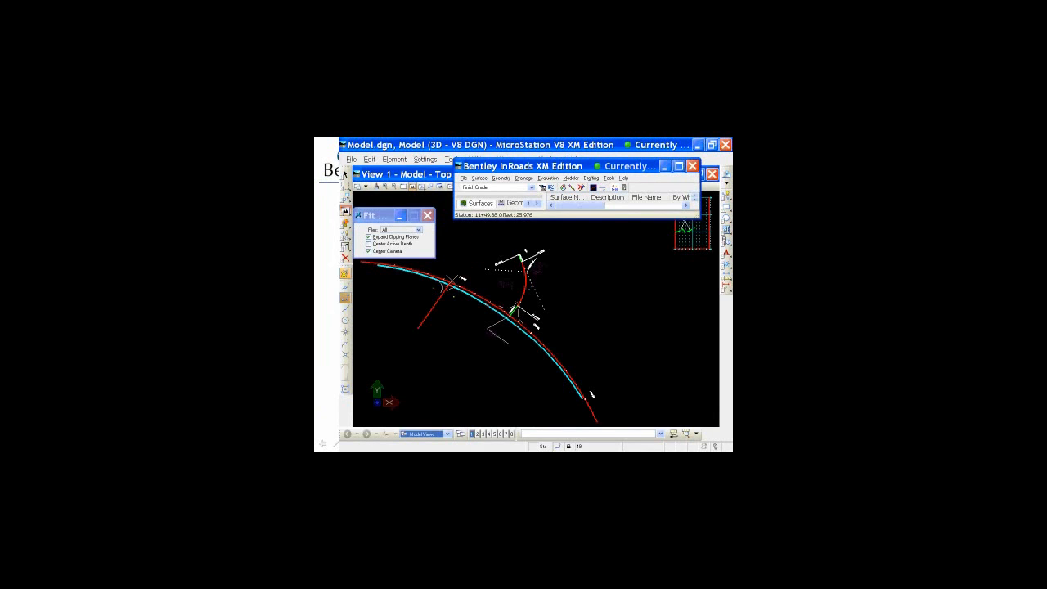
pyautogui.scroll(4, 493, 271)
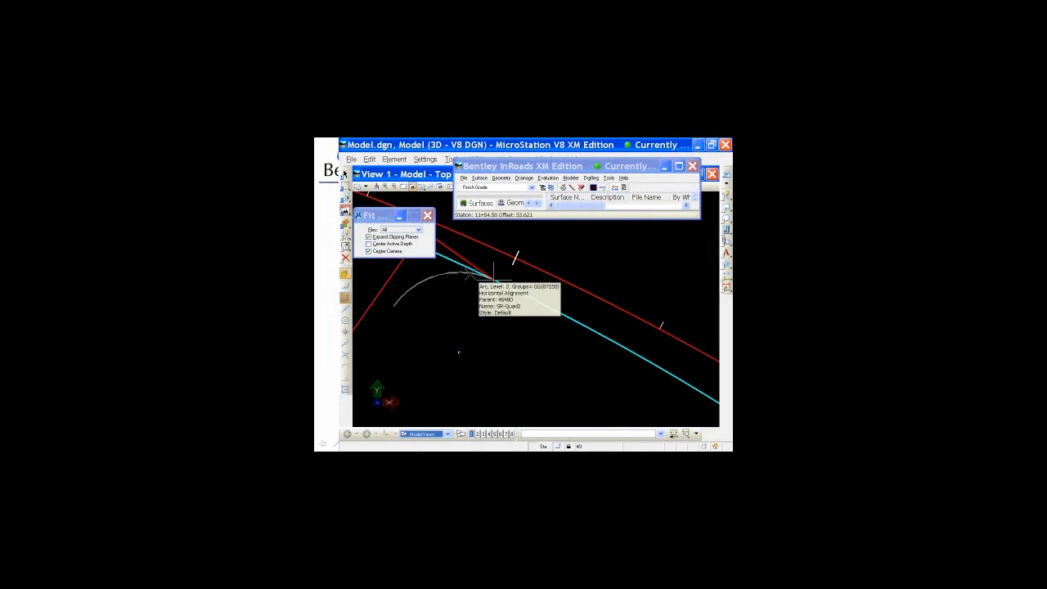
pyautogui.click(494, 272)
pyautogui.press('Tab')
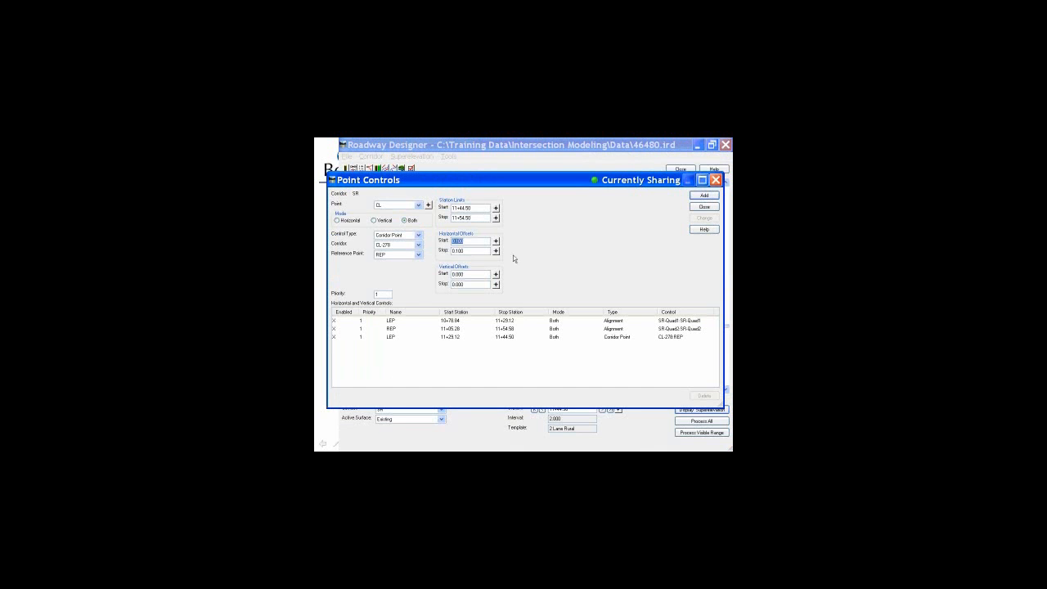
# - Add the CL point control from 11+44.50 to 11+54.50 to the SR corridor and finish editing its point controls
pyautogui.click(704, 197)
pyautogui.click(706, 208)
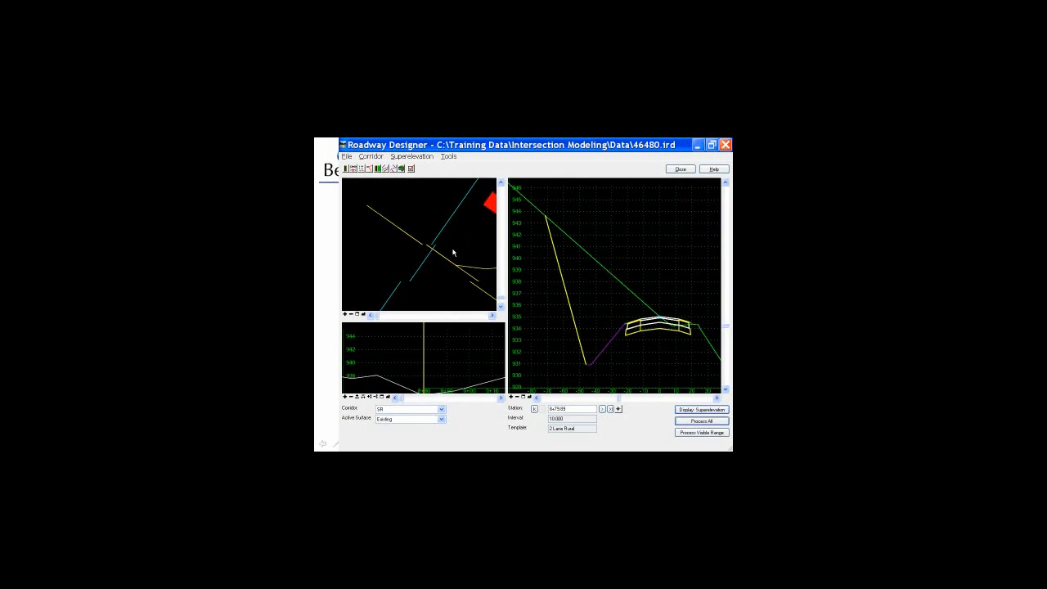
pyautogui.scroll(-2, 453, 248)
pyautogui.moveTo(483, 185); pyautogui.dragTo(435, 242, button='middle')
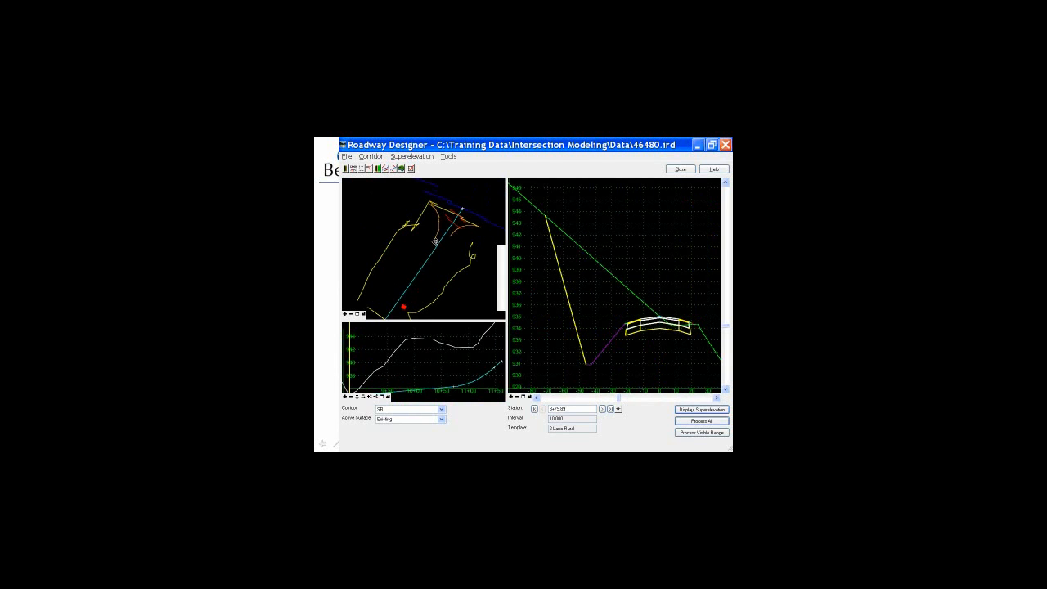
pyautogui.scroll(2, 450, 219)
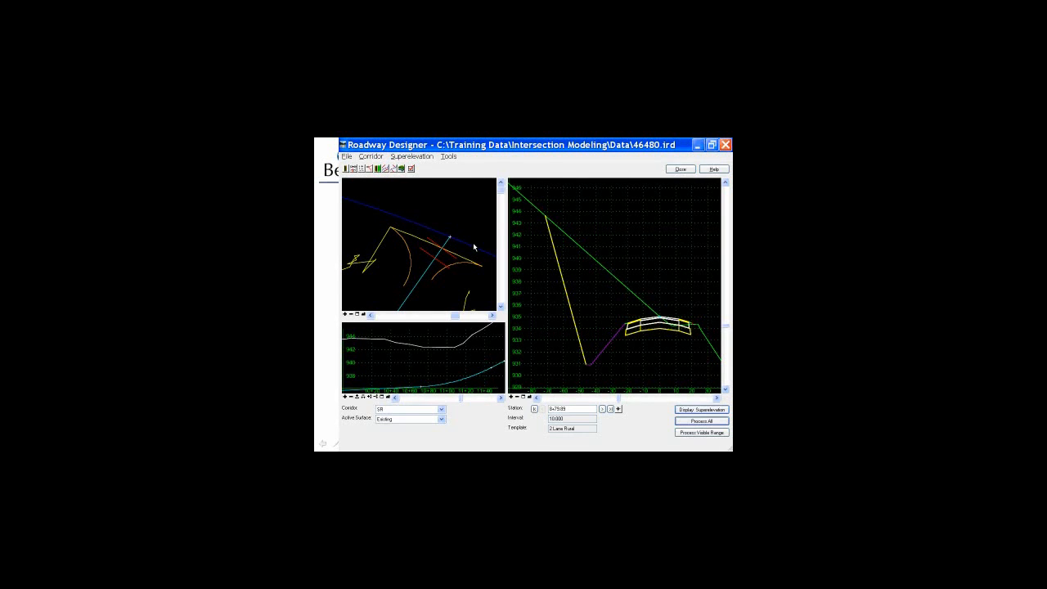
# - Review the active surface's target aliases for the SR corridor and leave them without saving changes
pyautogui.click(450, 157)
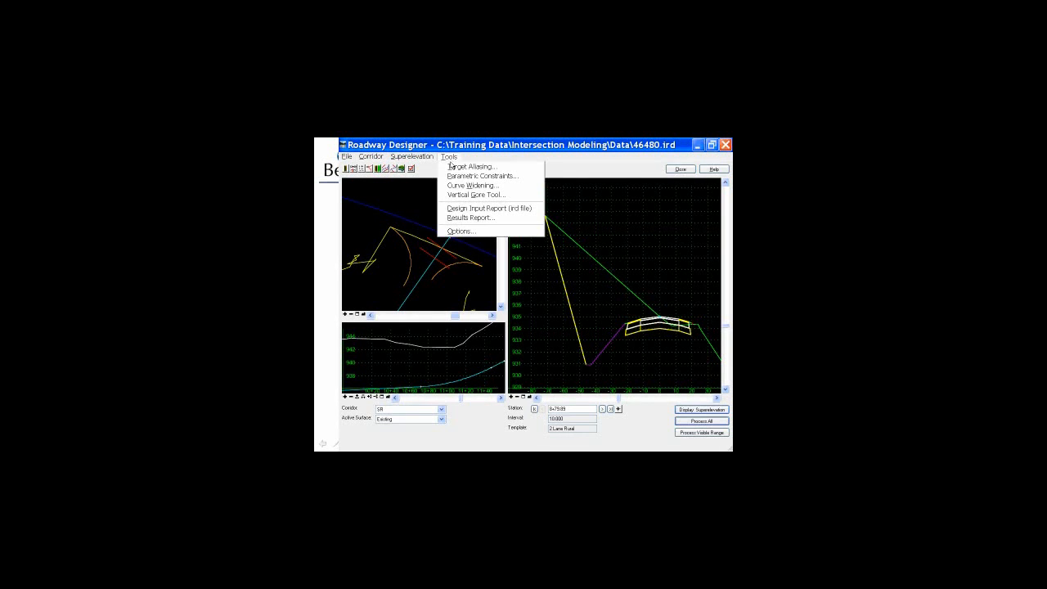
pyautogui.click(451, 167)
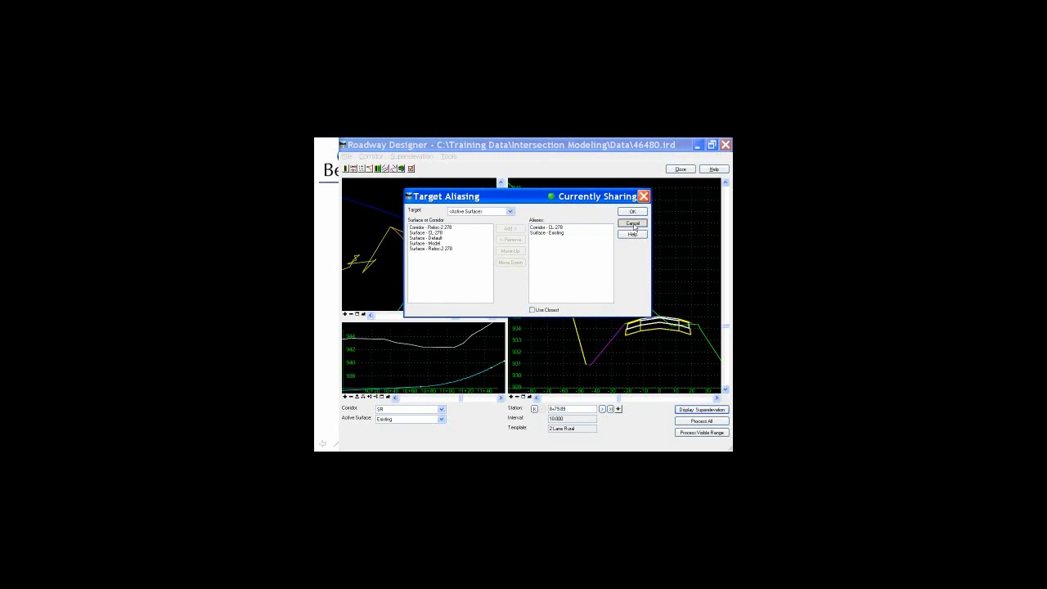
pyautogui.click(634, 223)
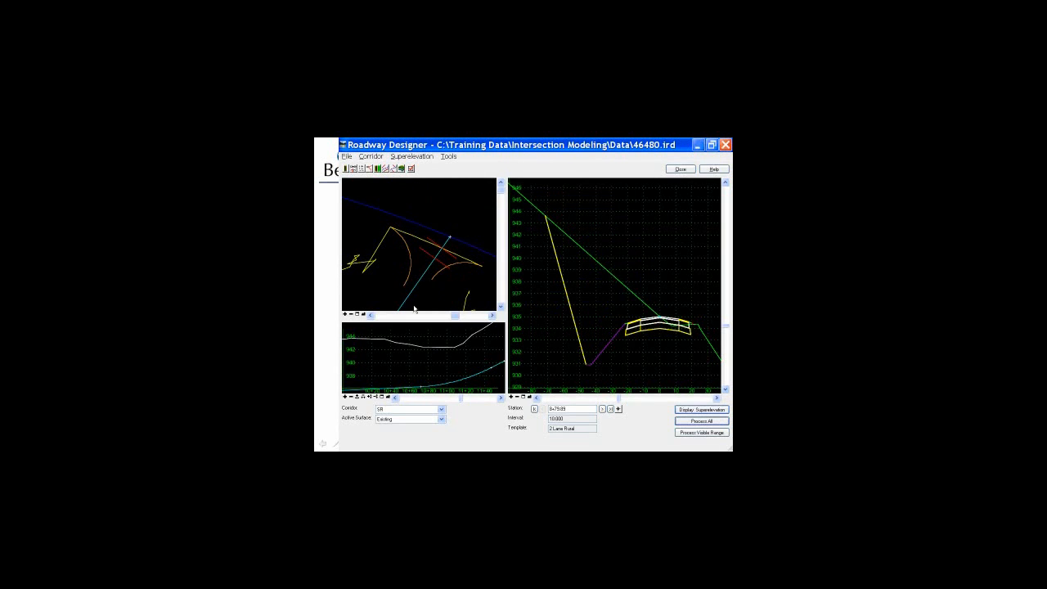
# - Step through the SR corridor's cross sections along the intersection up to station 11+54.00 to examine the template's transition
pyautogui.click(416, 293)
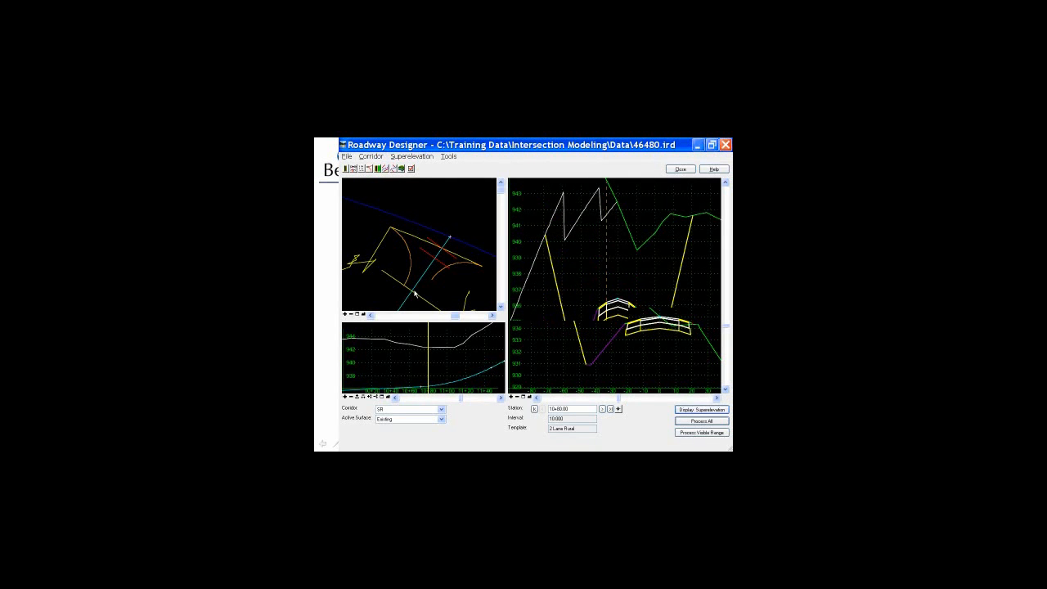
pyautogui.click(603, 410)
pyautogui.click(603, 410)
pyautogui.click(603, 411)
pyautogui.click(603, 410)
pyautogui.click(603, 410)
pyautogui.click(603, 410)
pyautogui.click(603, 410)
pyautogui.click(603, 410)
pyautogui.click(603, 410)
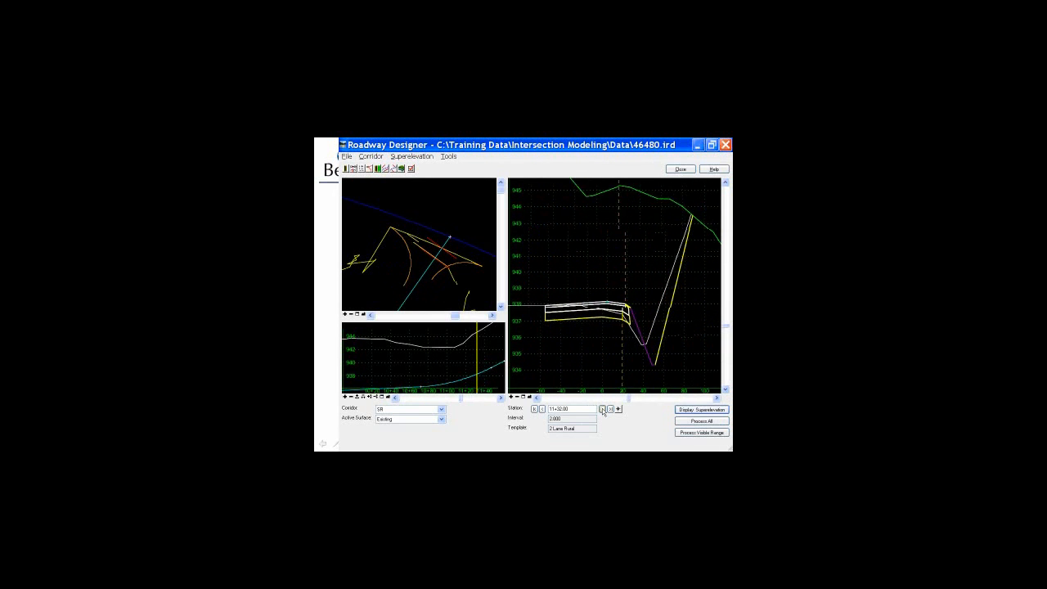
pyautogui.click(603, 410)
pyautogui.click(603, 409)
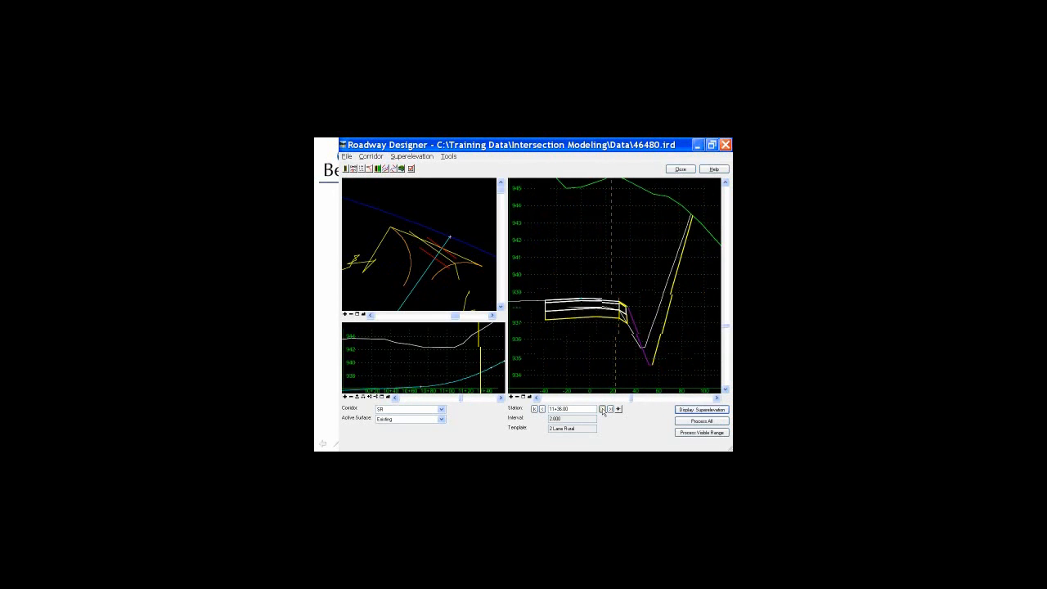
pyautogui.click(603, 410)
pyautogui.click(603, 410)
pyautogui.click(603, 410)
pyautogui.click(603, 410)
pyautogui.click(604, 410)
pyautogui.click(603, 410)
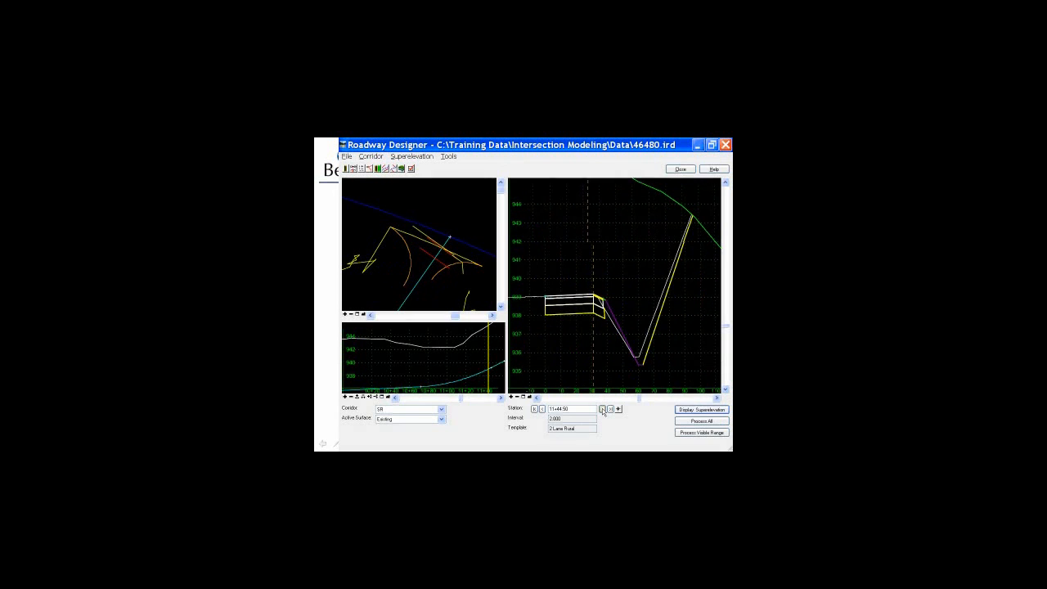
pyautogui.click(603, 410)
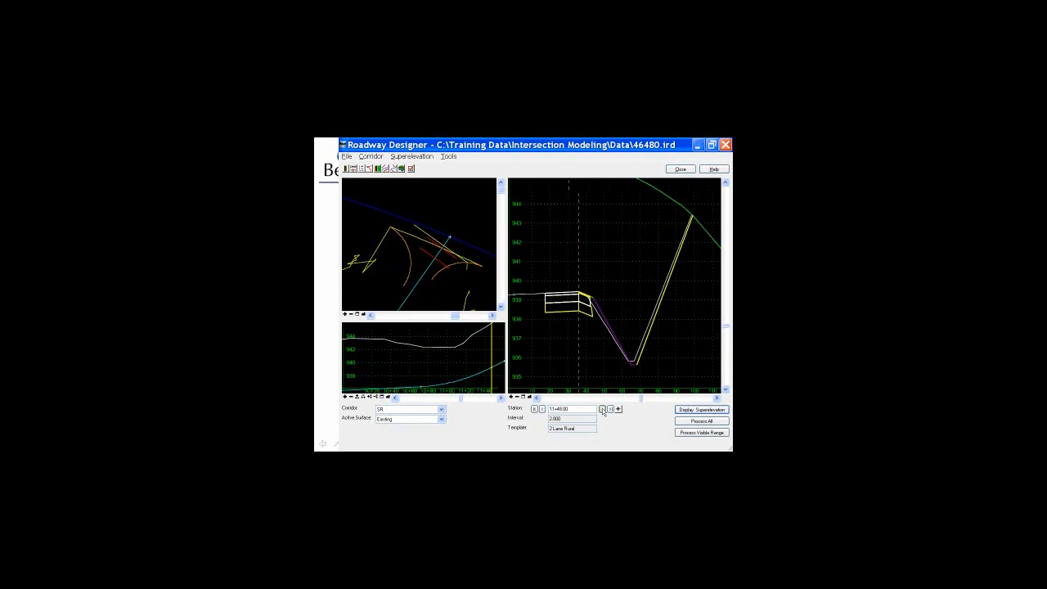
pyautogui.click(603, 410)
pyautogui.click(603, 409)
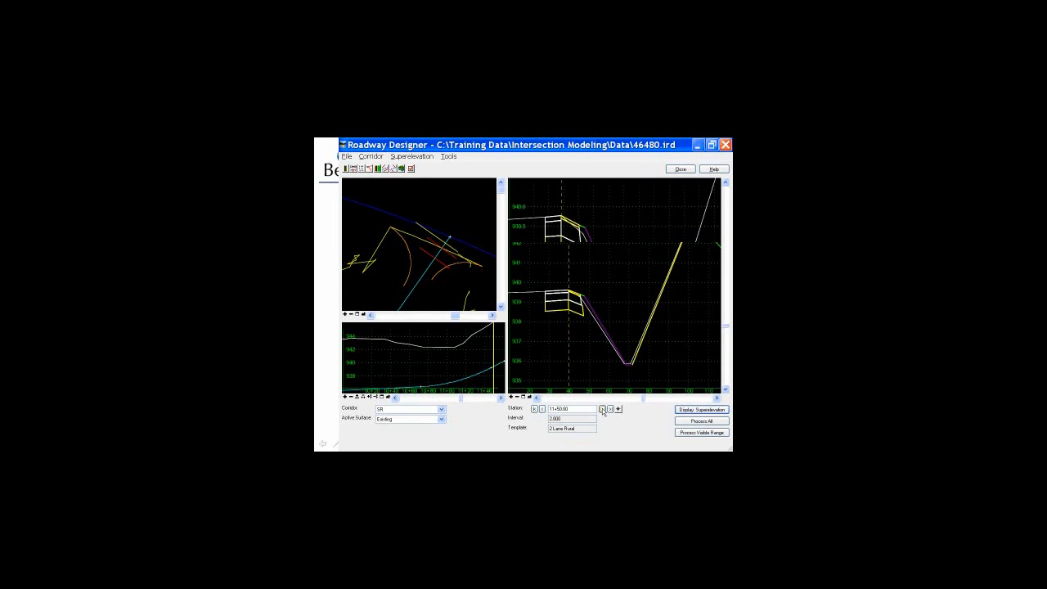
pyautogui.click(604, 410)
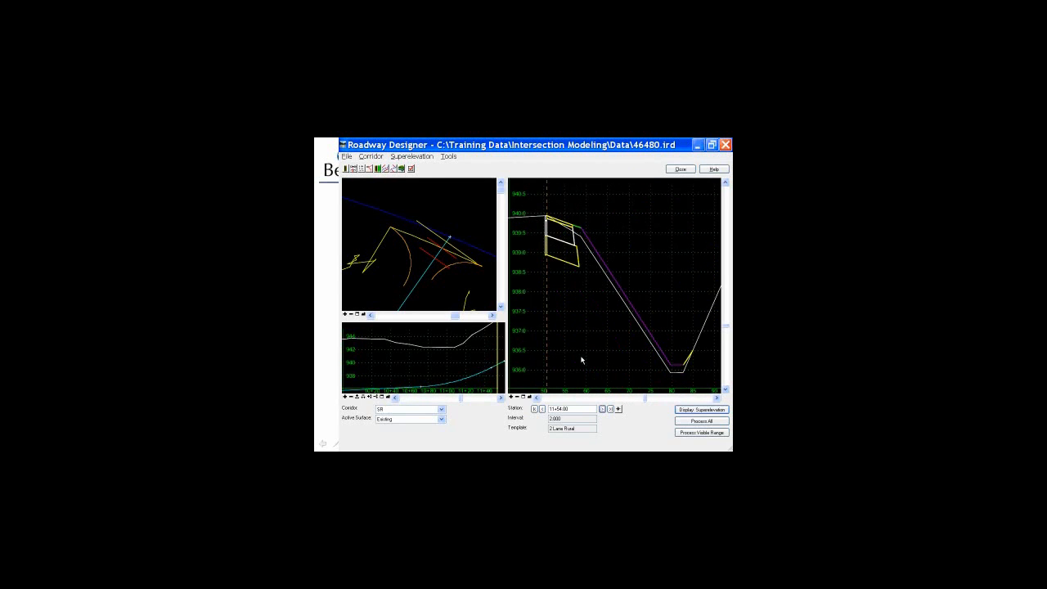
# - Start surface creation and accept the Clip All options for corridor CL-278 against its two clipping corridors, including SR
pyautogui.click(402, 169)
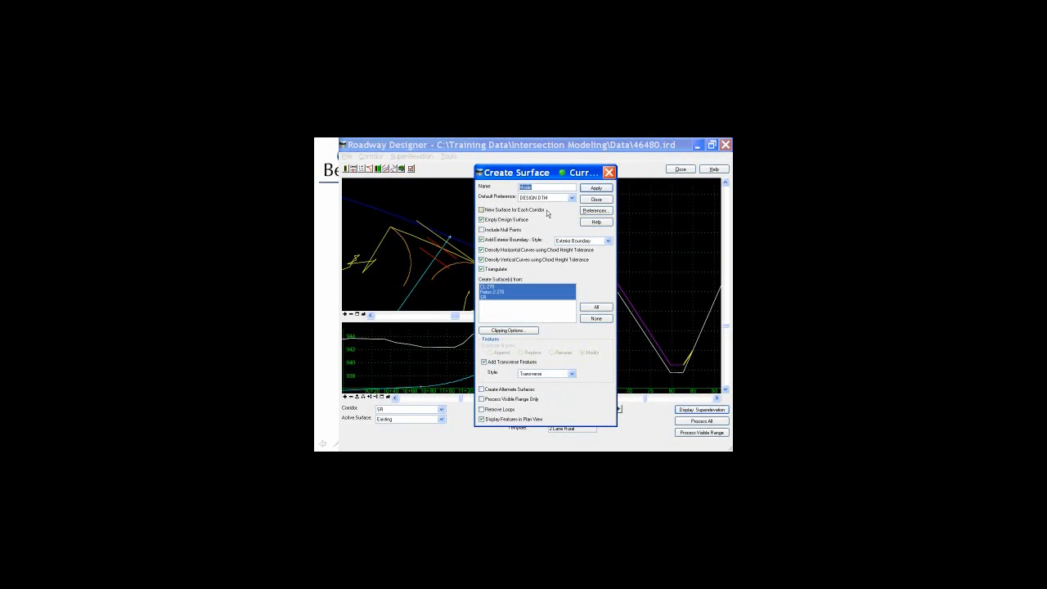
pyautogui.click(509, 330)
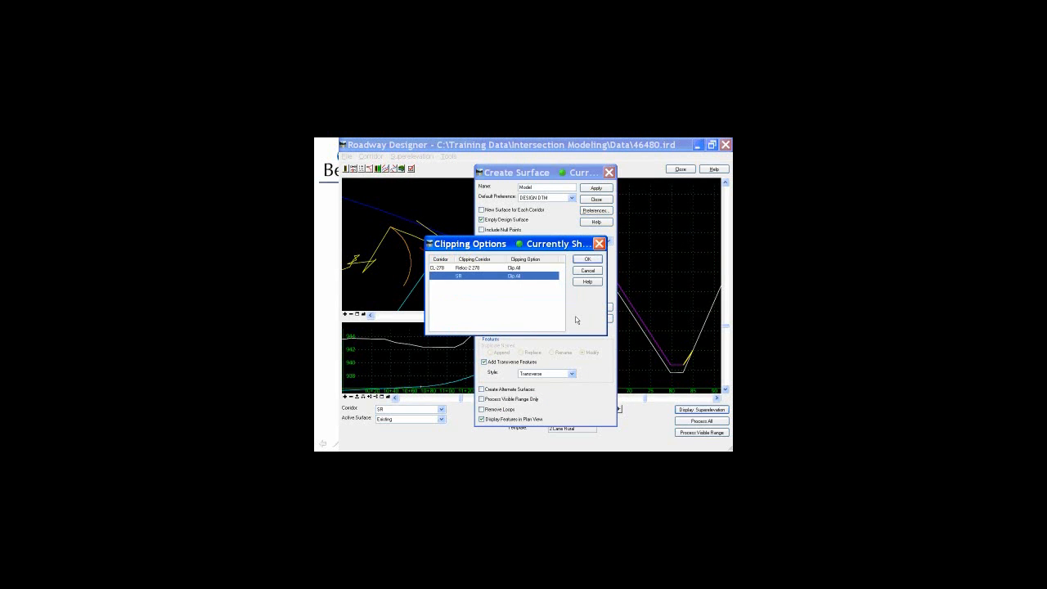
pyautogui.click(586, 260)
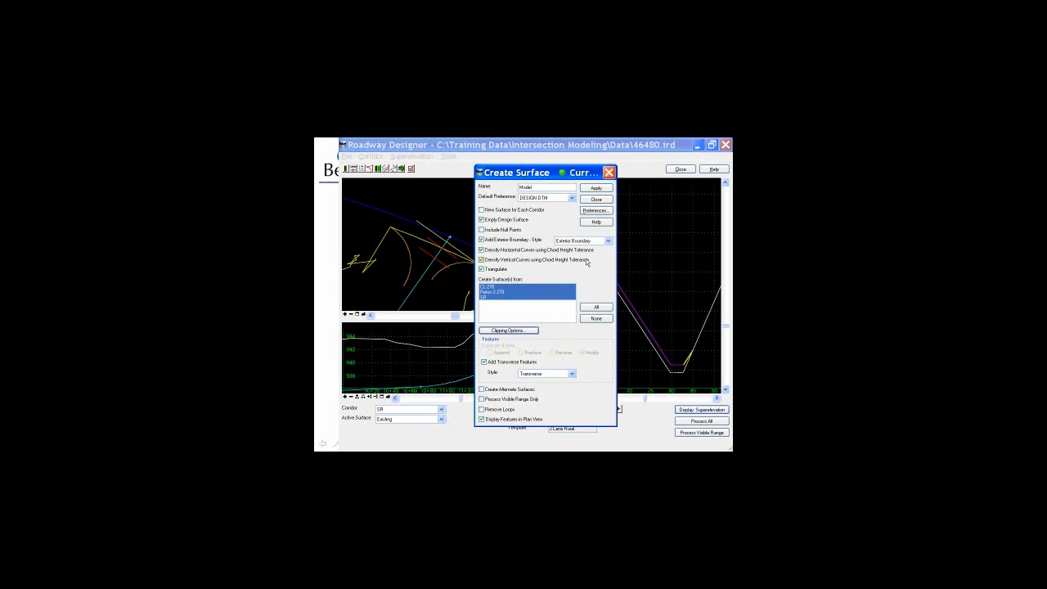
# - Name the design surface Model1 and create it from all three corridors with the DESIGN DTM preference
pyautogui.click(537, 186)
pyautogui.write('Model1')
pyautogui.press('Tab')
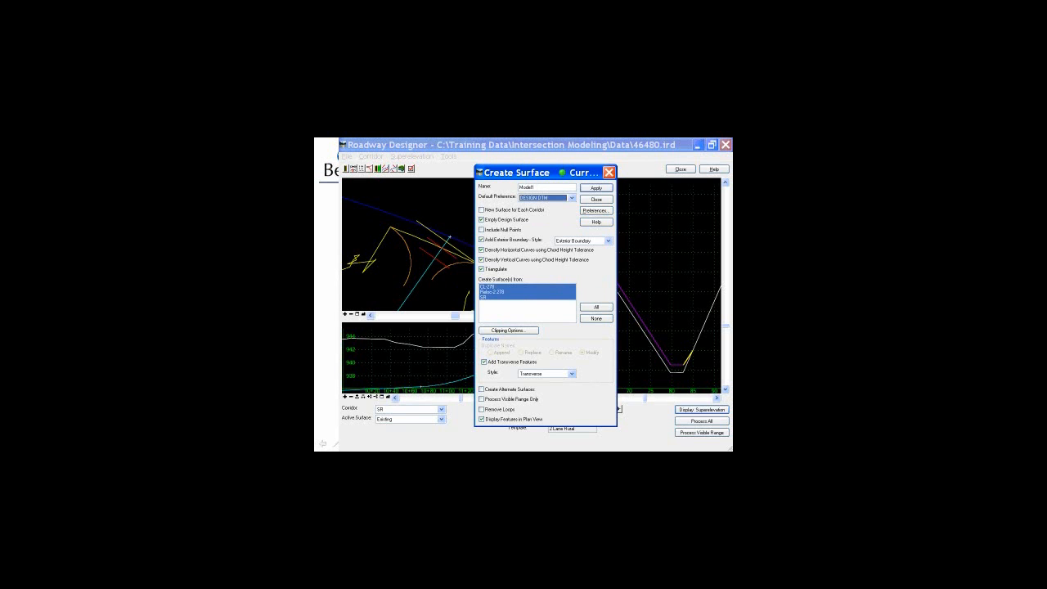
pyautogui.click(595, 189)
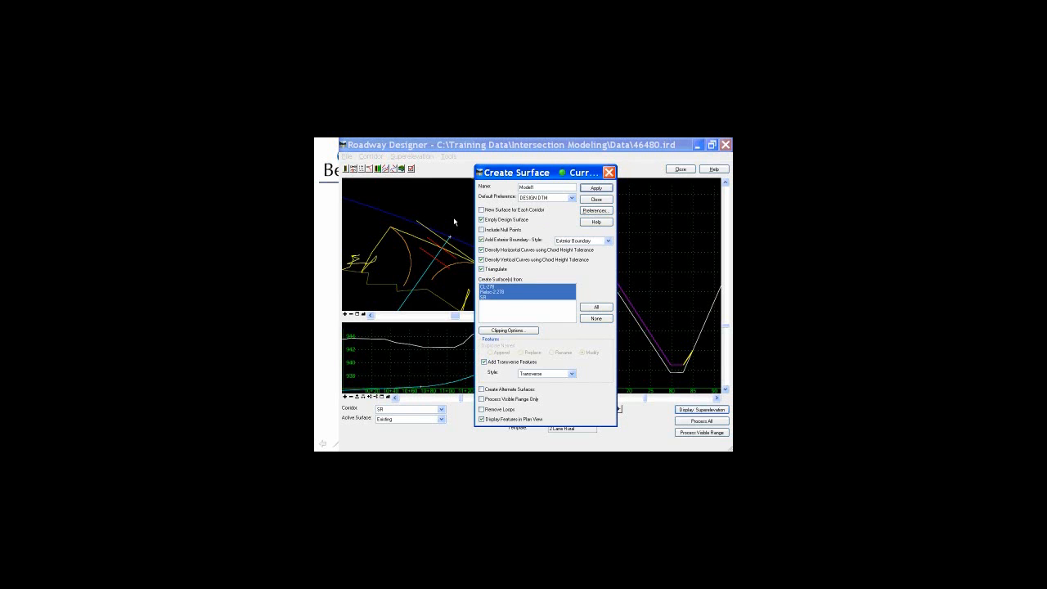
pyautogui.moveTo(528, 176); pyautogui.dragTo(578, 176)
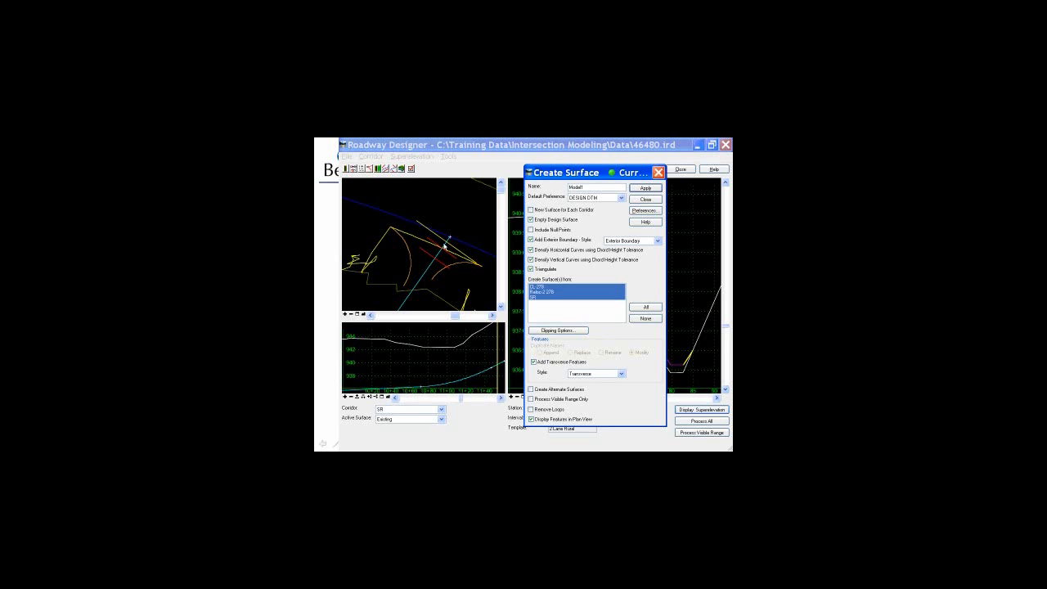
pyautogui.click(644, 196)
# - Switch to the MicroStation model and inspect the skewed SR intersection's surface features from a rotated 3D view
pyautogui.click(698, 146)
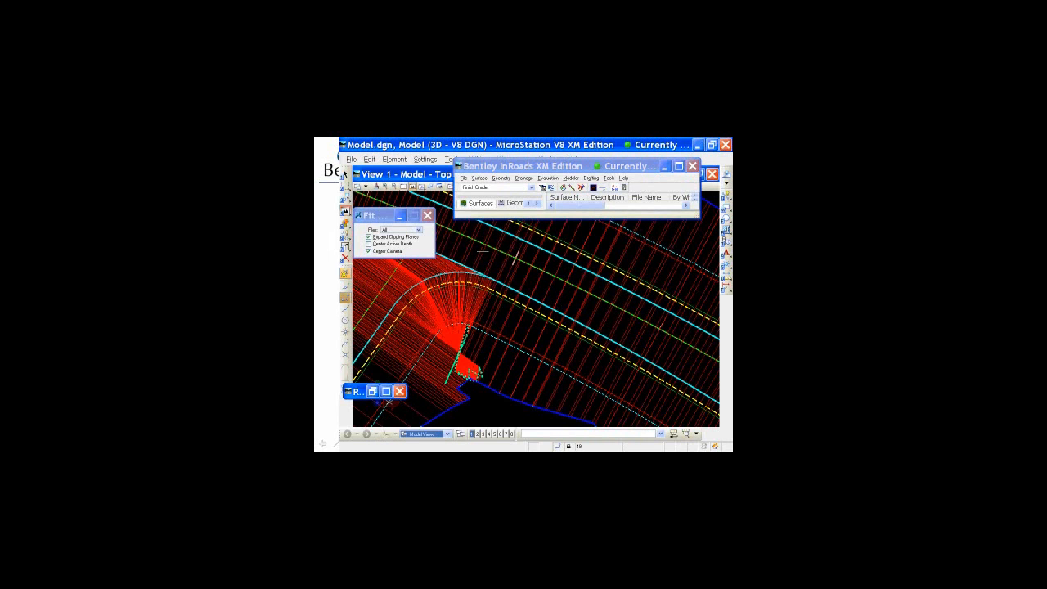
pyautogui.click(484, 252)
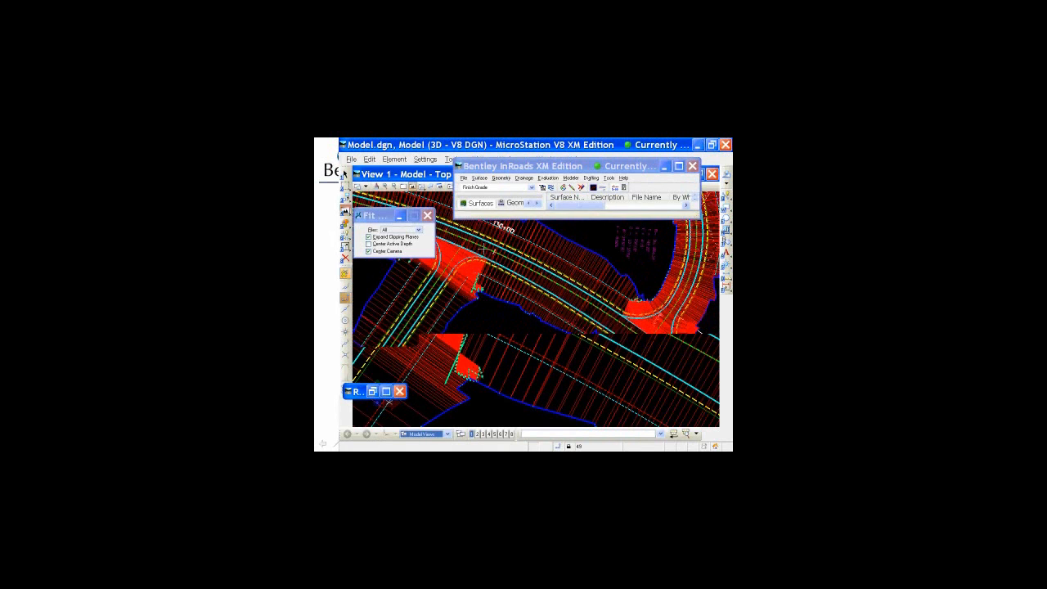
pyautogui.click(421, 186)
pyautogui.moveTo(492, 240); pyautogui.dragTo(615, 286)
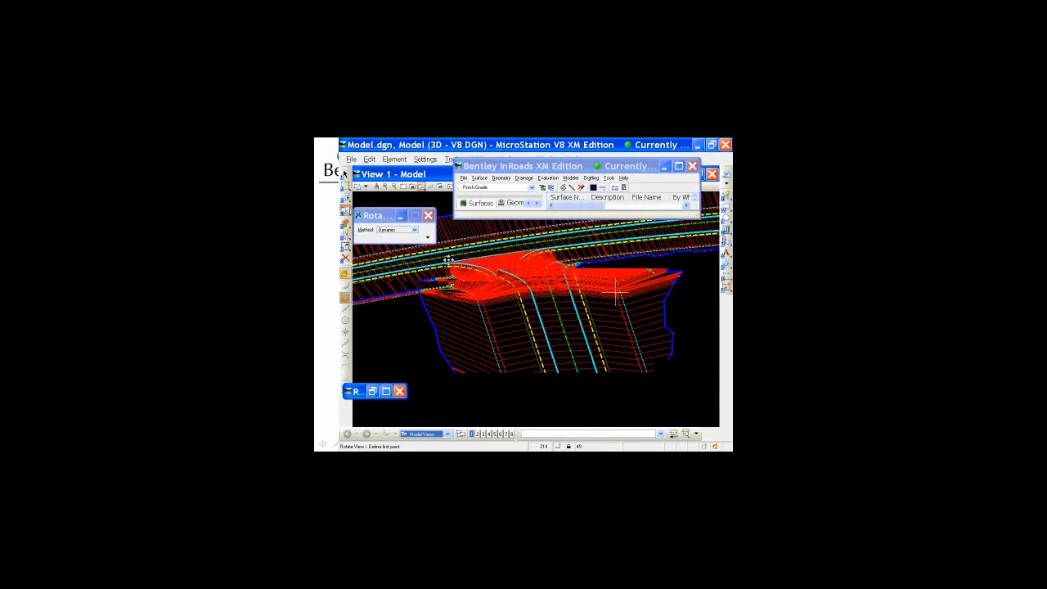
pyautogui.moveTo(615, 287); pyautogui.dragTo(497, 292)
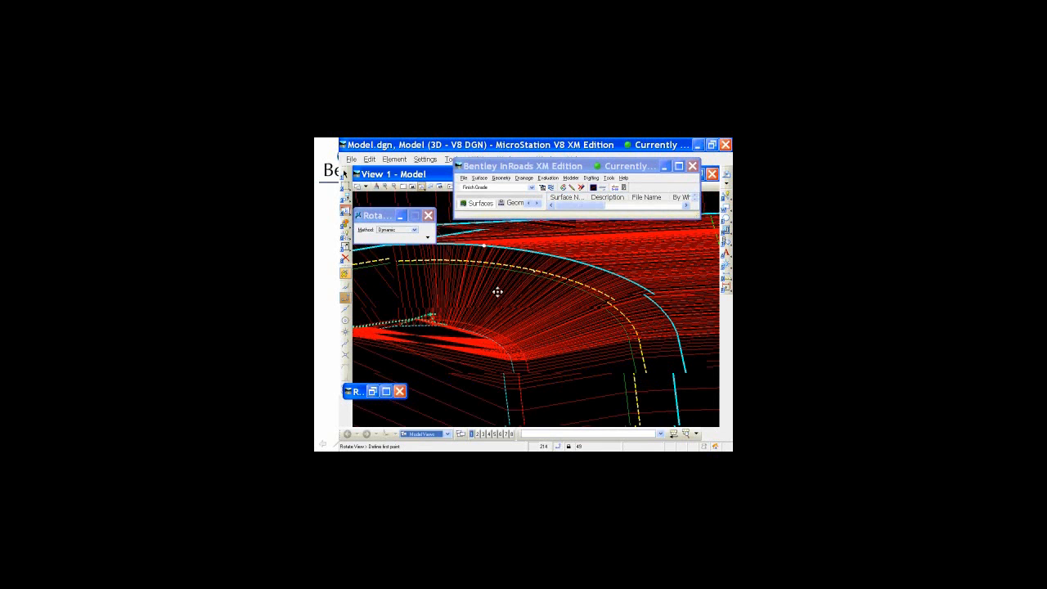
pyautogui.moveTo(497, 292); pyautogui.dragTo(428, 269)
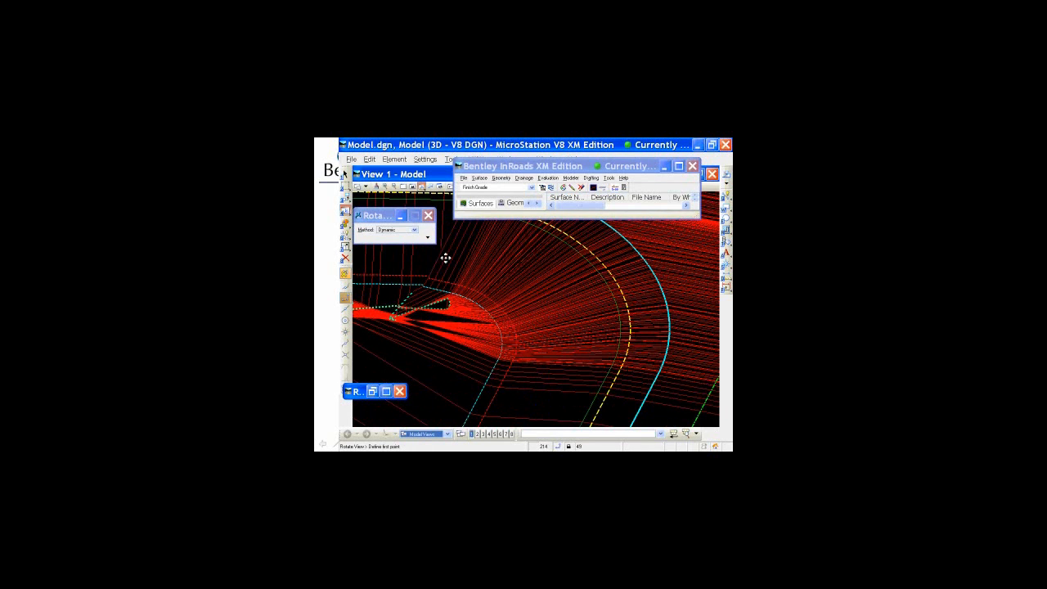
# - Examine the SR intersection's pavement edges, radius returns and tie-ins to the main road on both sides
pyautogui.scroll(-1, 445, 257)
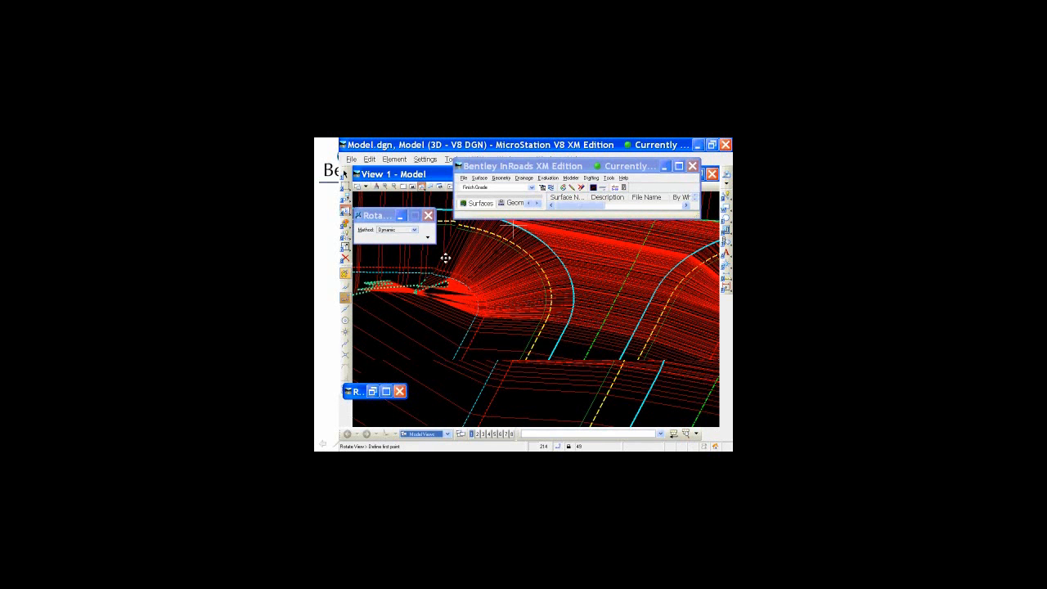
pyautogui.moveTo(446, 258); pyautogui.dragTo(448, 325, button='middle')
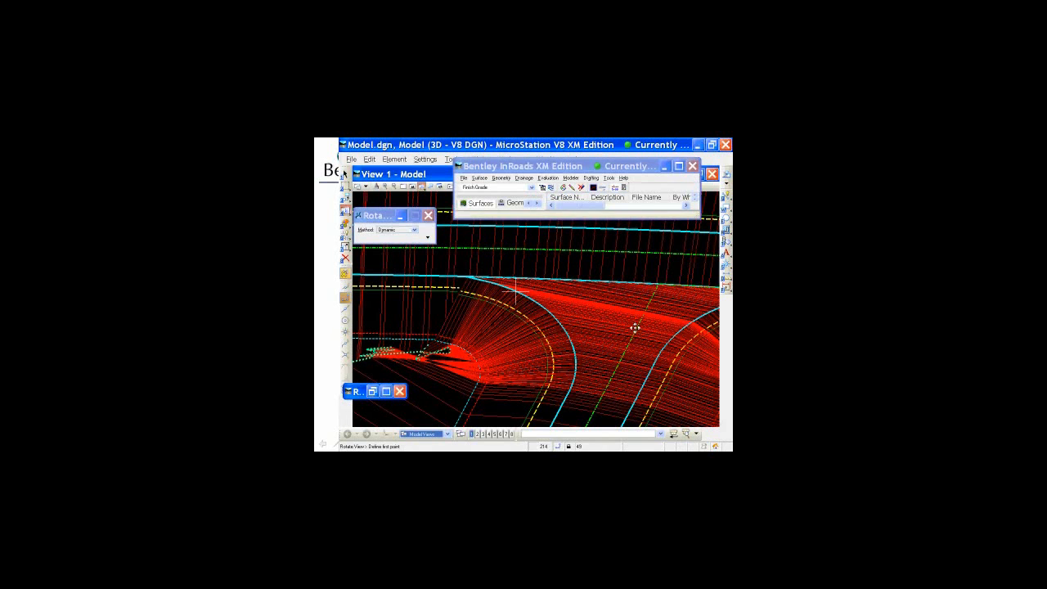
pyautogui.moveTo(657, 320); pyautogui.dragTo(648, 318, button='middle')
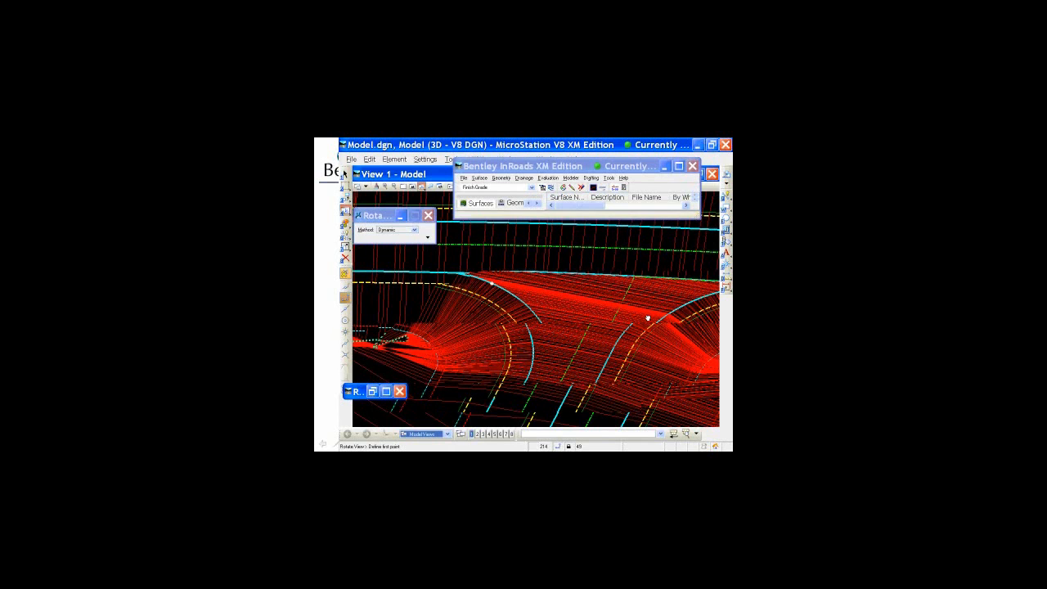
pyautogui.moveTo(648, 318); pyautogui.dragTo(486, 289, button='middle')
pyautogui.scroll(2, 613, 268)
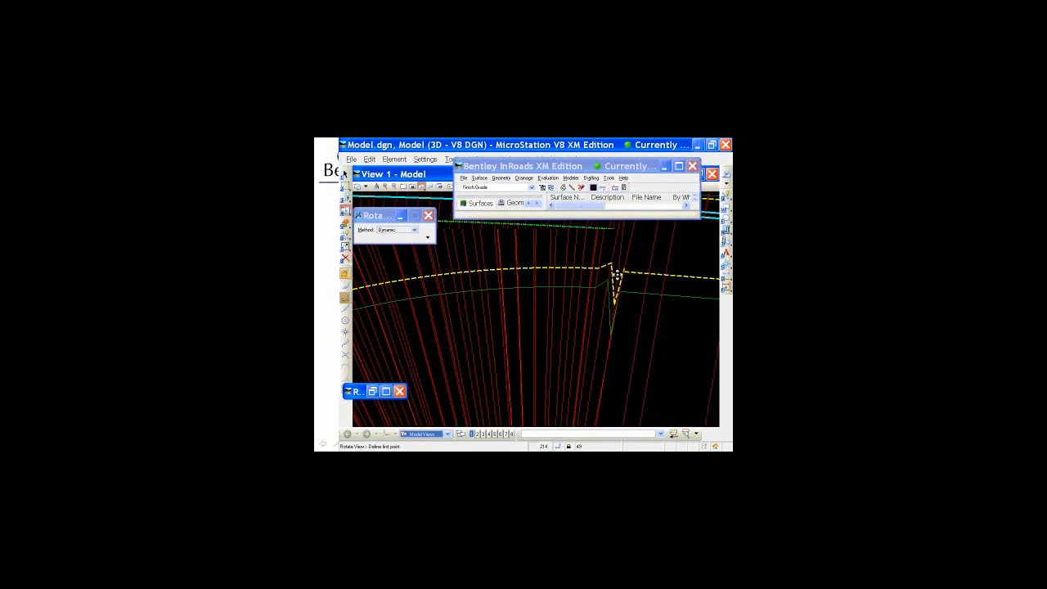
pyautogui.scroll(-2, 617, 275)
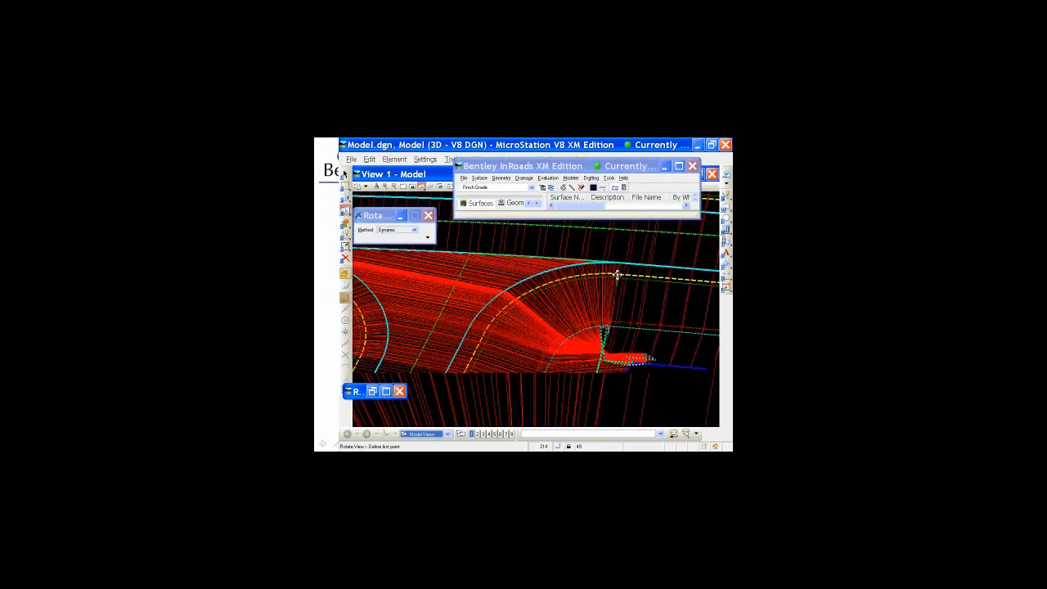
pyautogui.scroll(1, 602, 336)
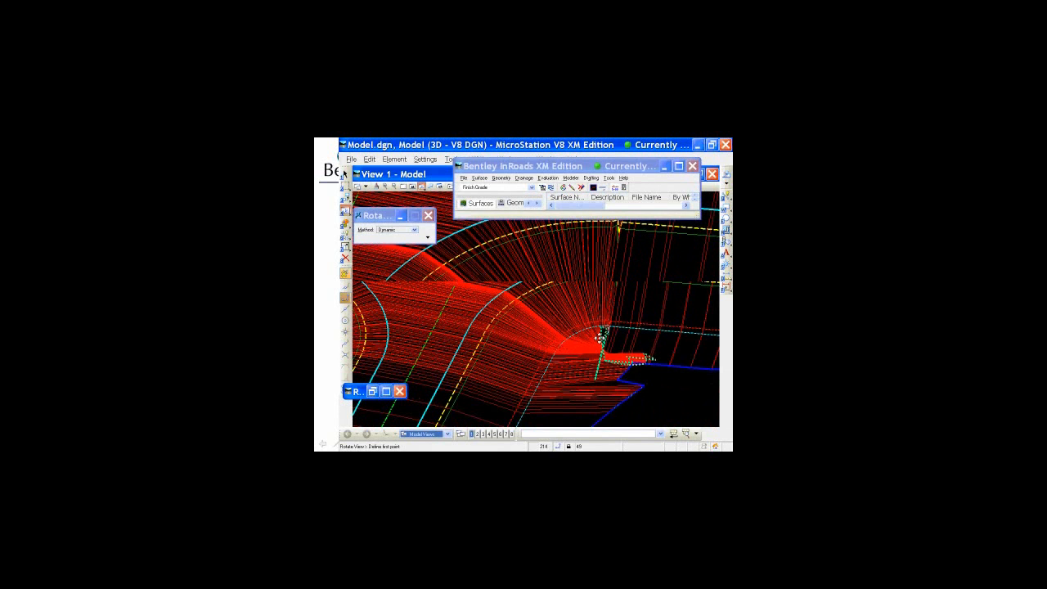
pyautogui.scroll(-3, 598, 336)
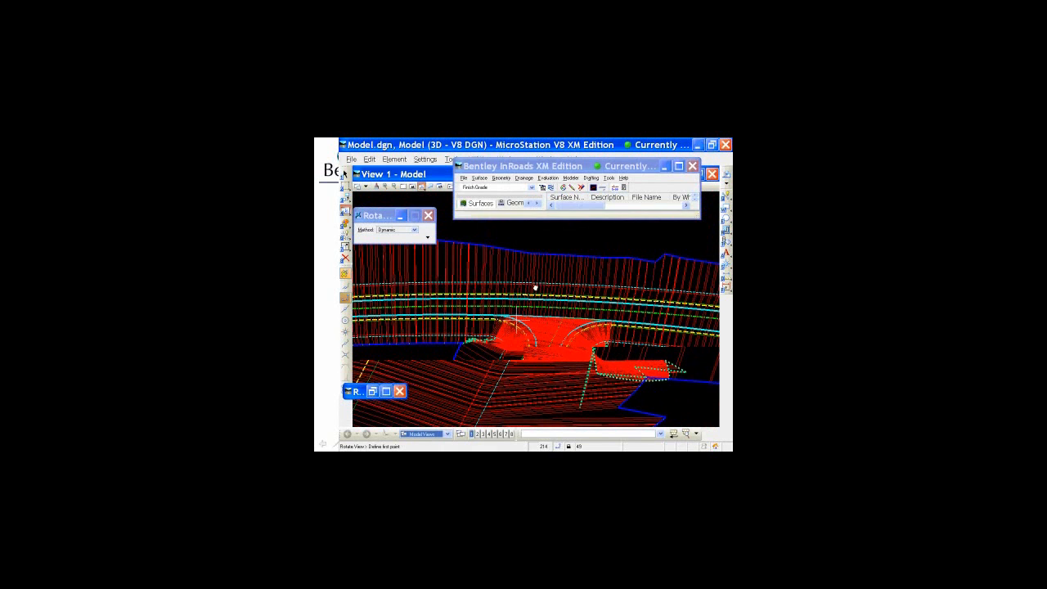
# - Look over the intersection on the opposite side of the main road, including a fitted view of the whole model
pyautogui.moveTo(535, 288); pyautogui.dragTo(539, 428)
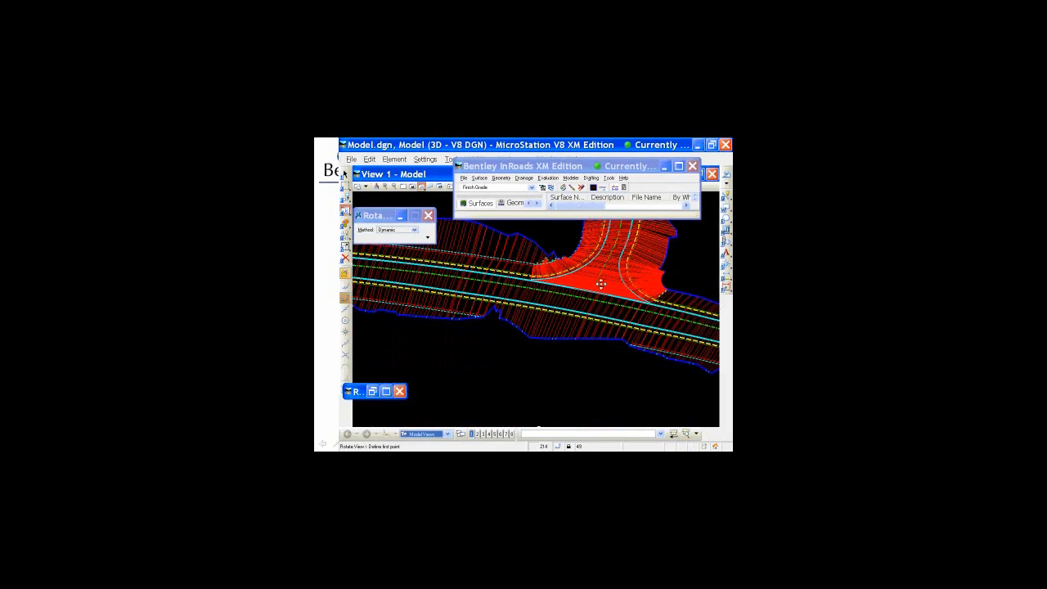
pyautogui.click(418, 187)
pyautogui.click(430, 206)
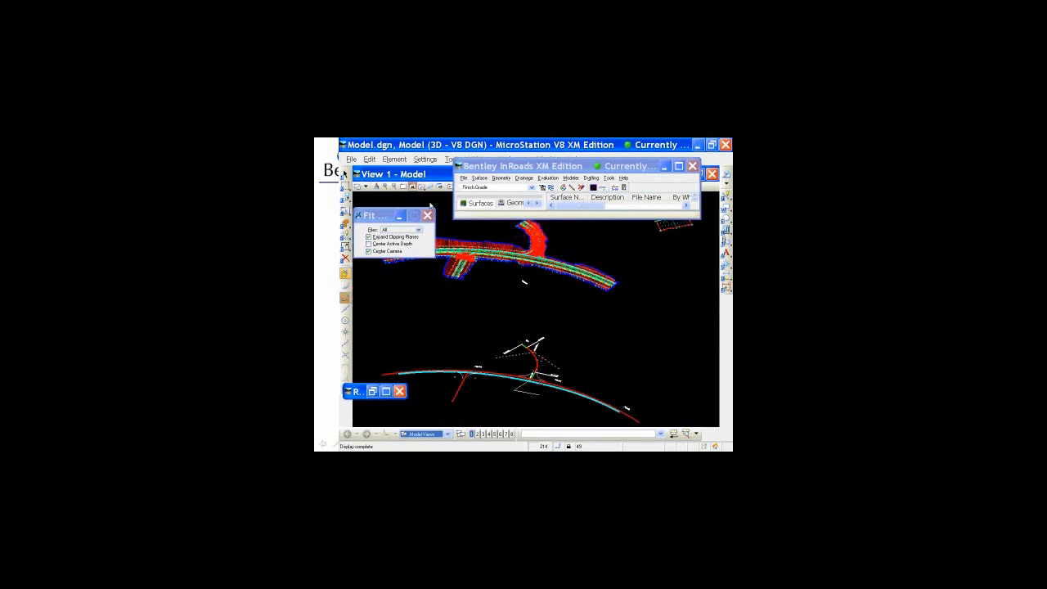
pyautogui.moveTo(466, 235); pyautogui.dragTo(507, 275, button='middle')
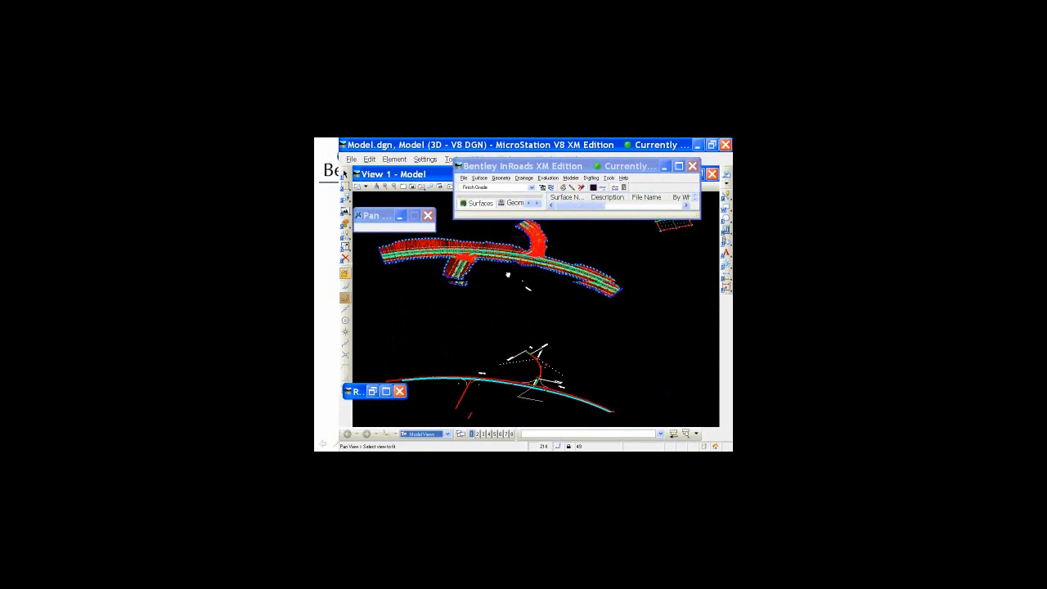